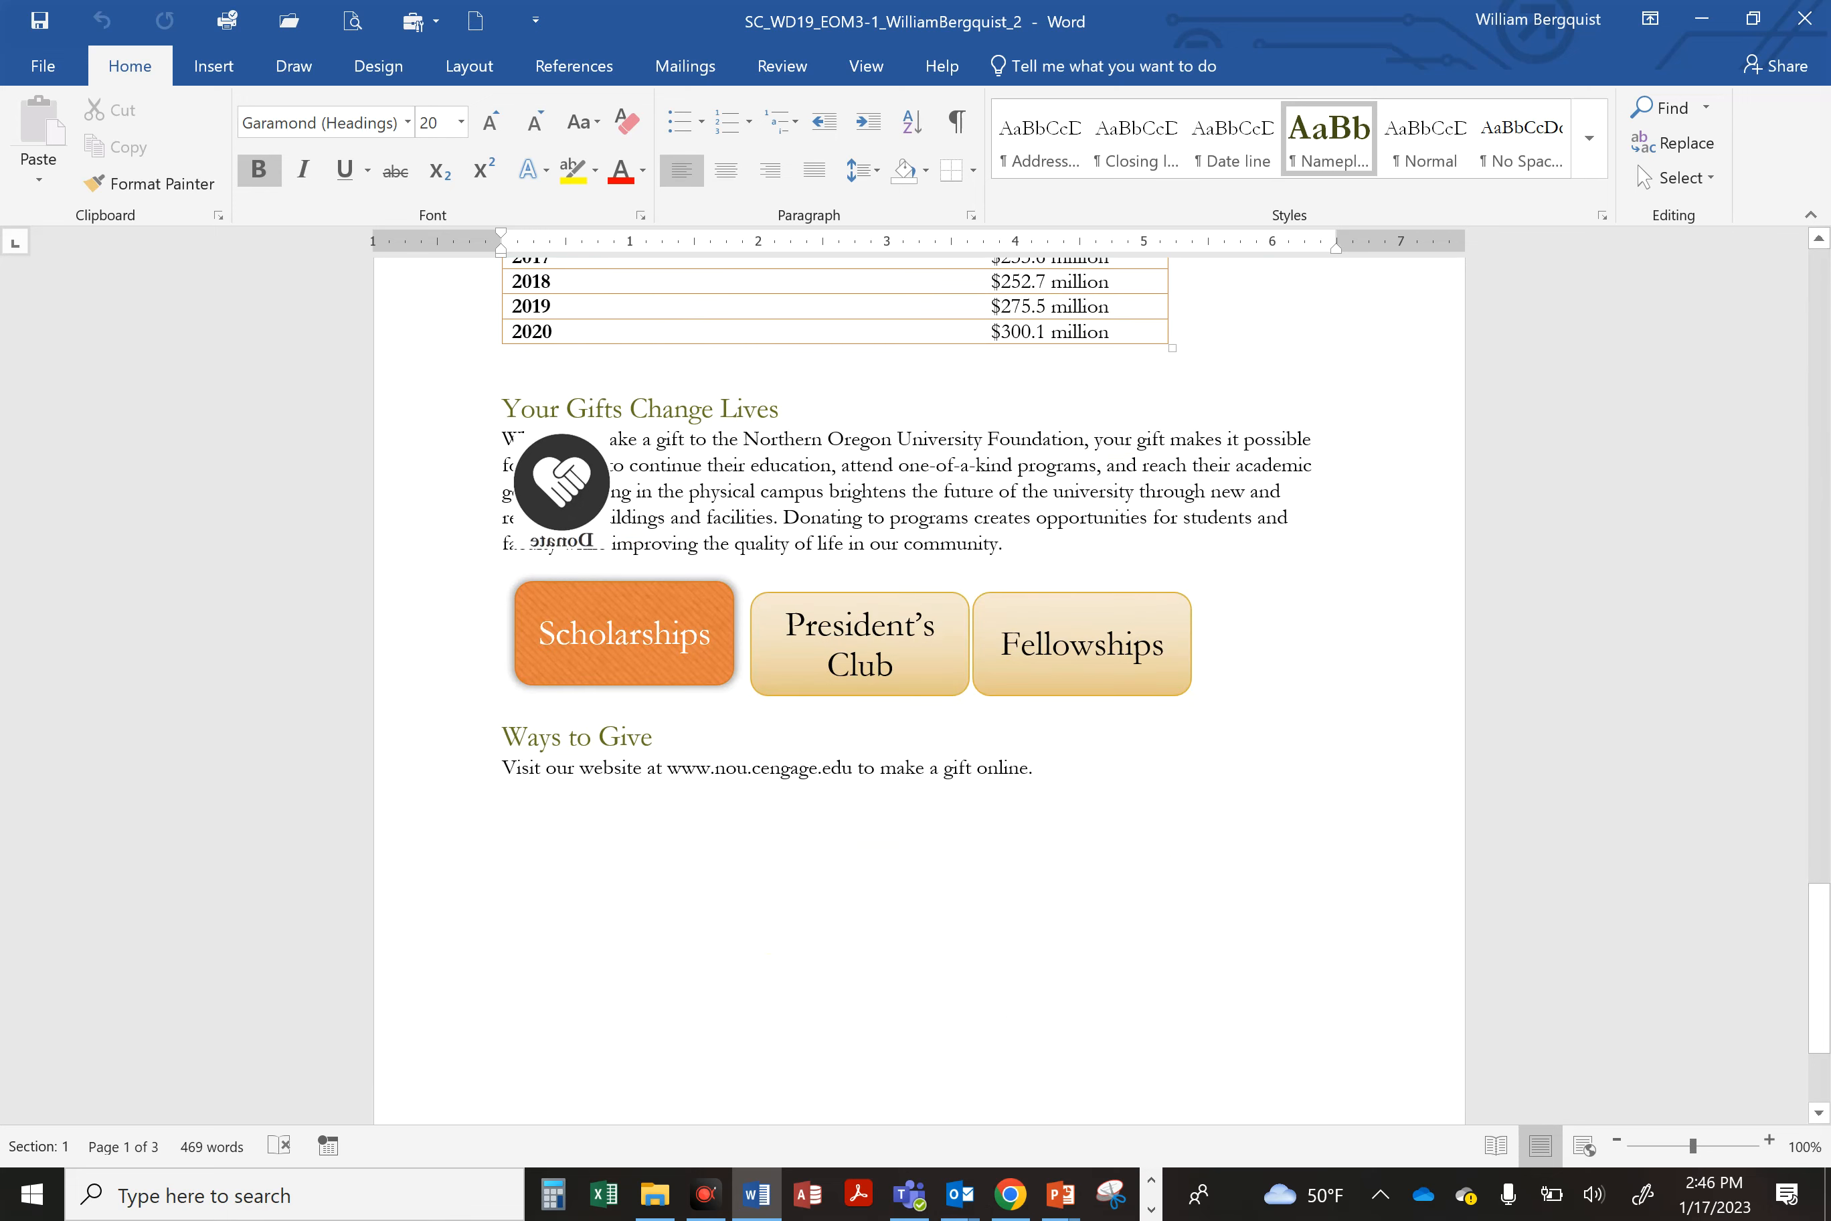
Step: Scroll through the whole letter from the end back to the top and select the logo
scroll(919, 678, up, 2)
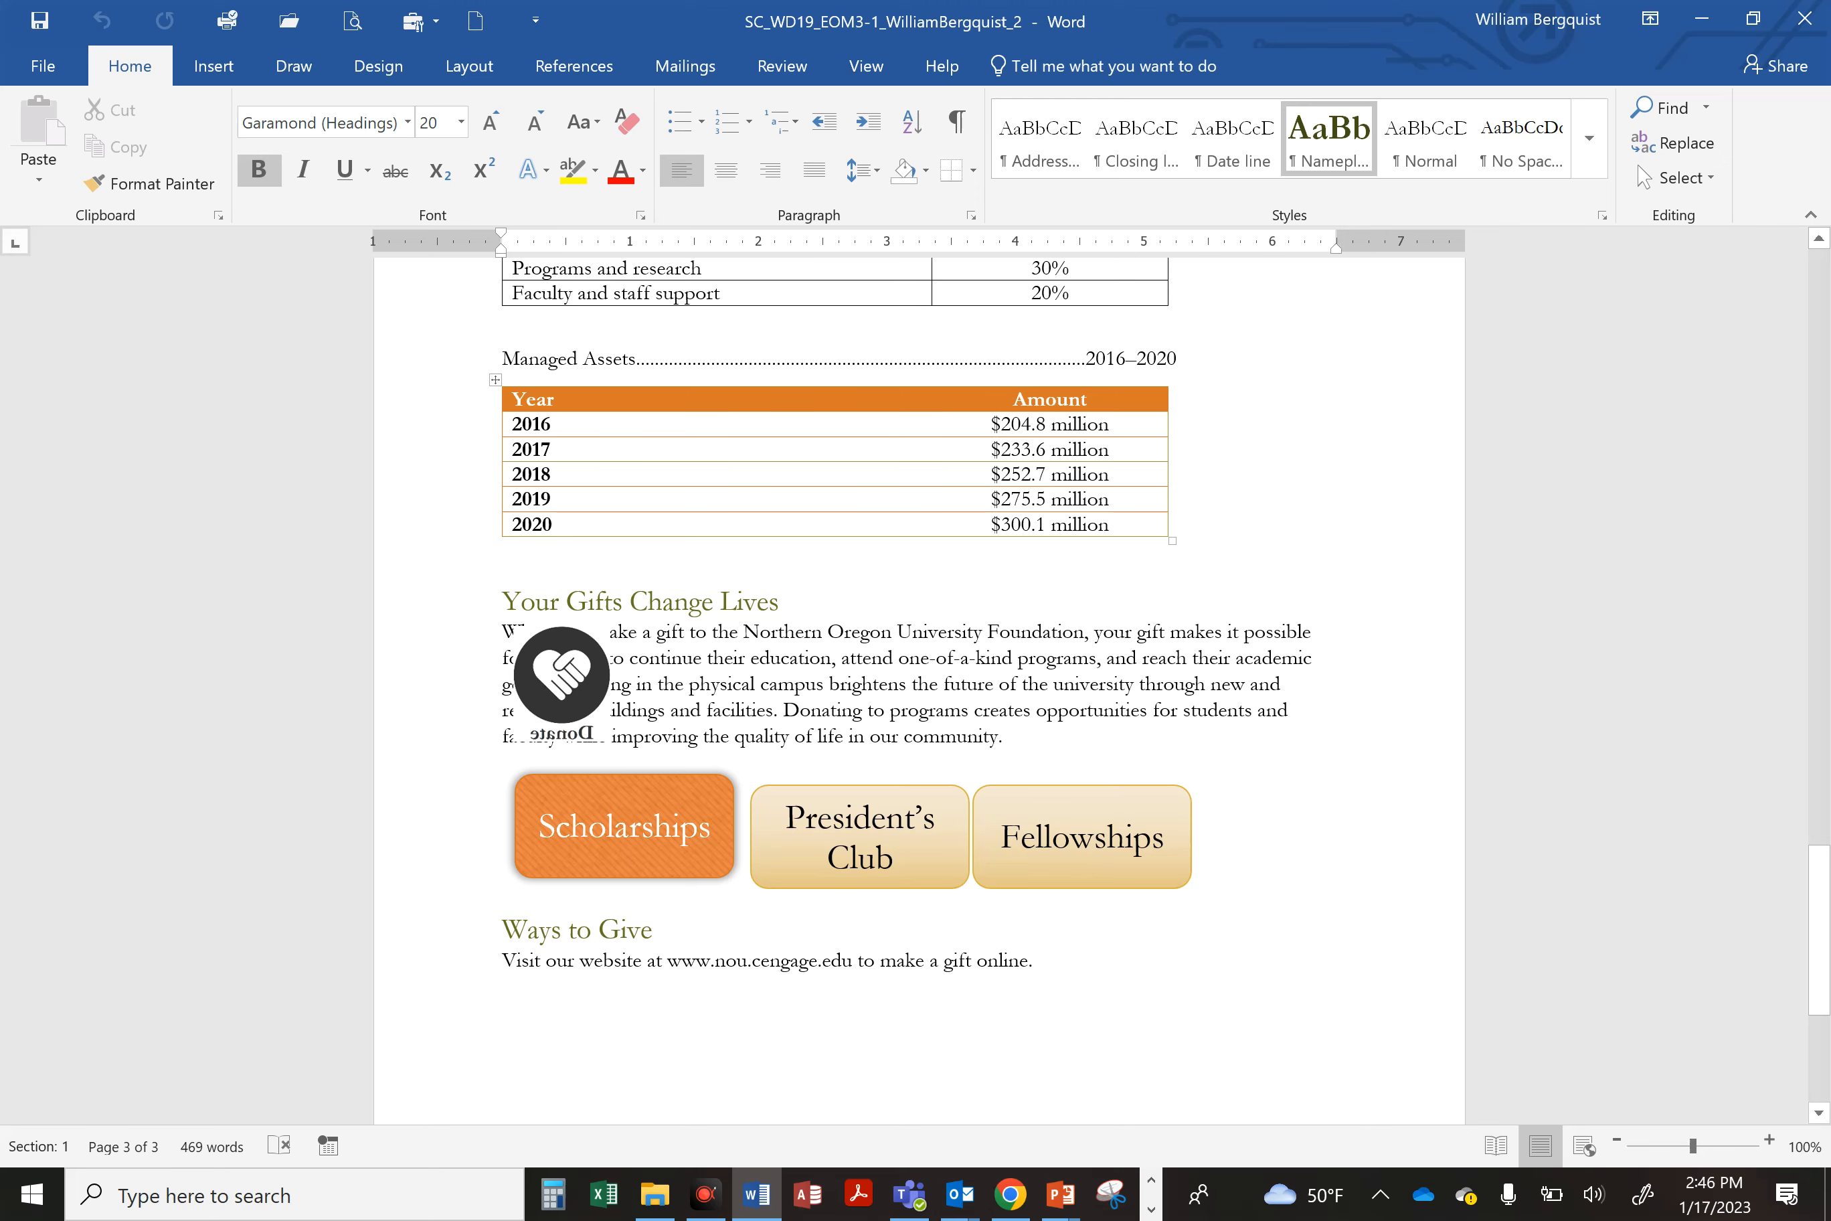
mouse_move(1826, 906)
mouse_down()
mouse_move(1827, 944)
mouse_move(1826, 485)
mouse_move(1827, 938)
mouse_up()
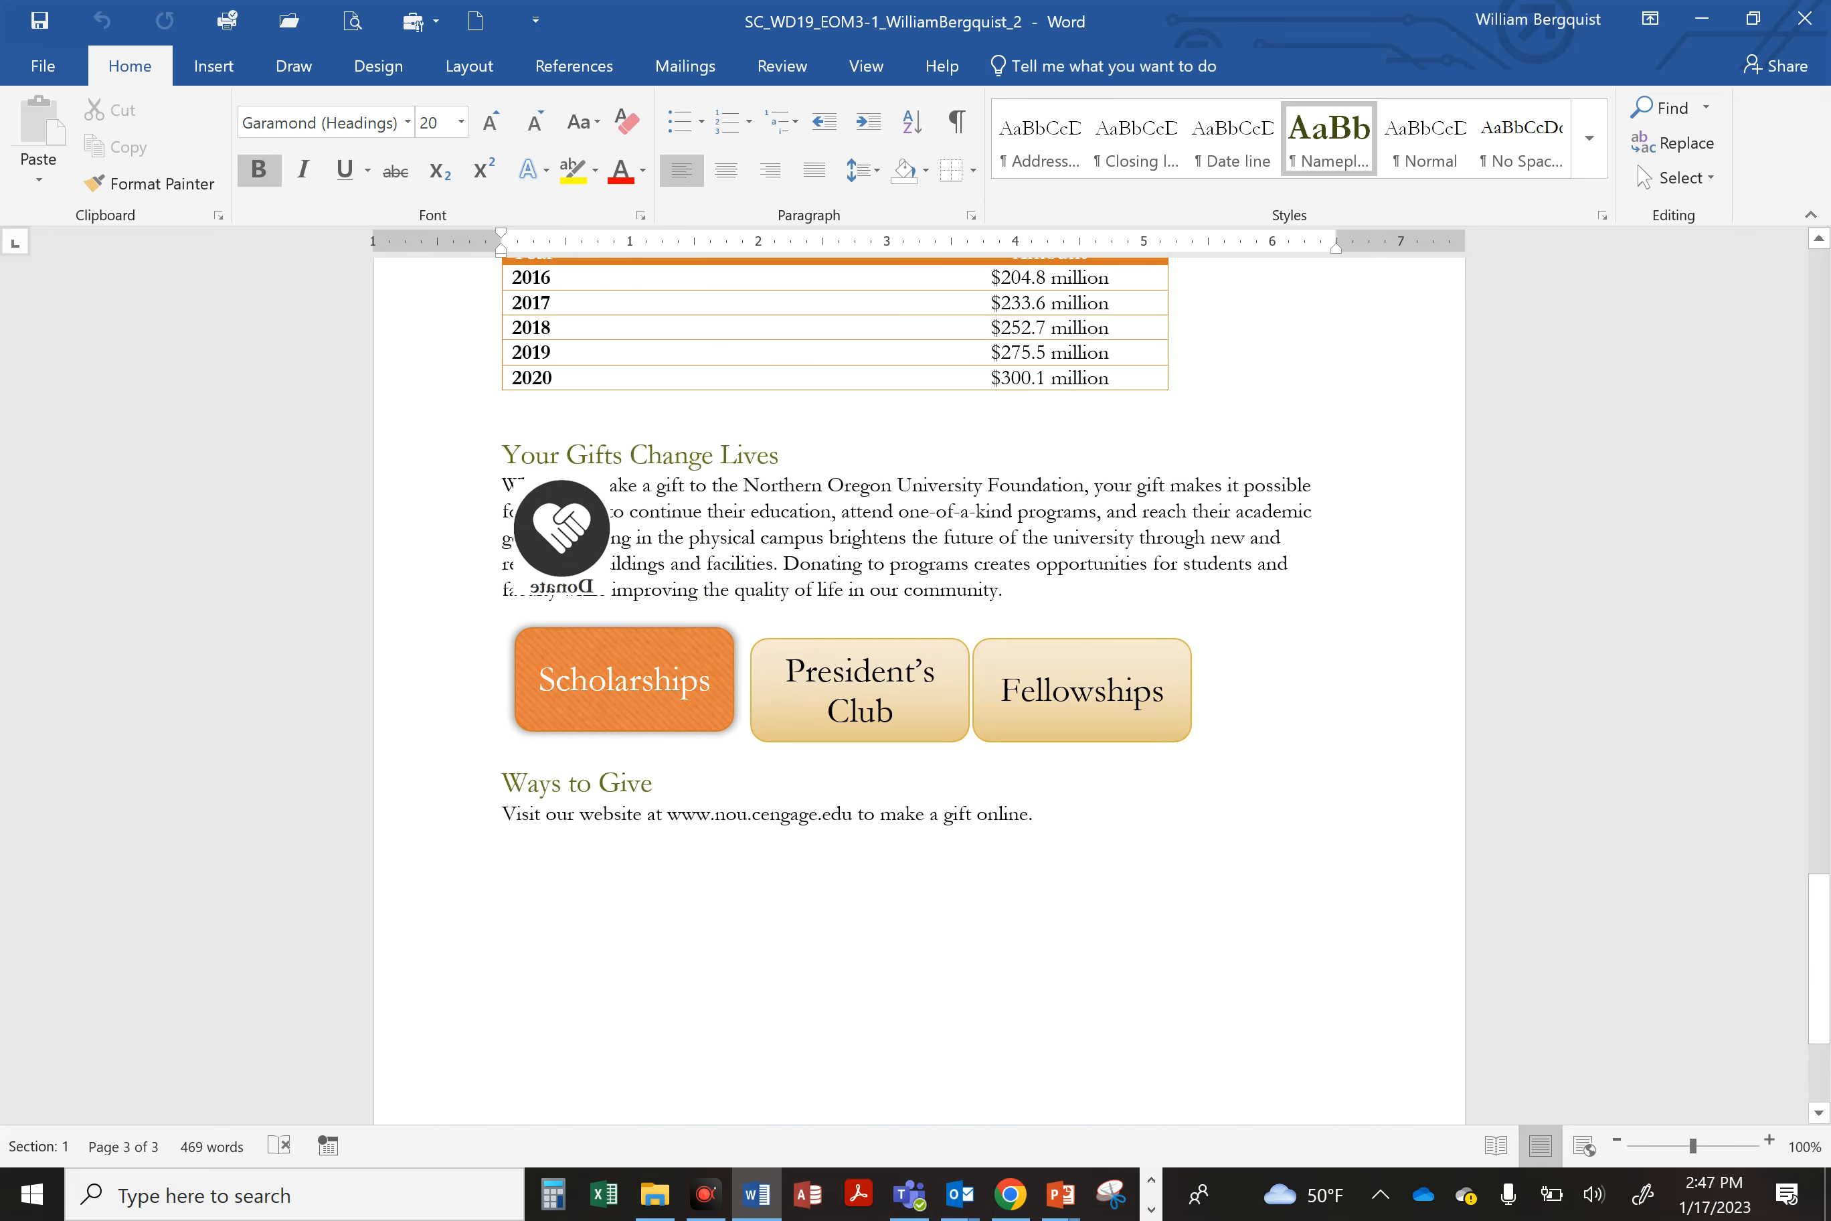
mouse_move(1823, 970)
mouse_down()
mouse_move(1818, 1006)
mouse_move(1817, 320)
mouse_move(1786, 299)
mouse_up()
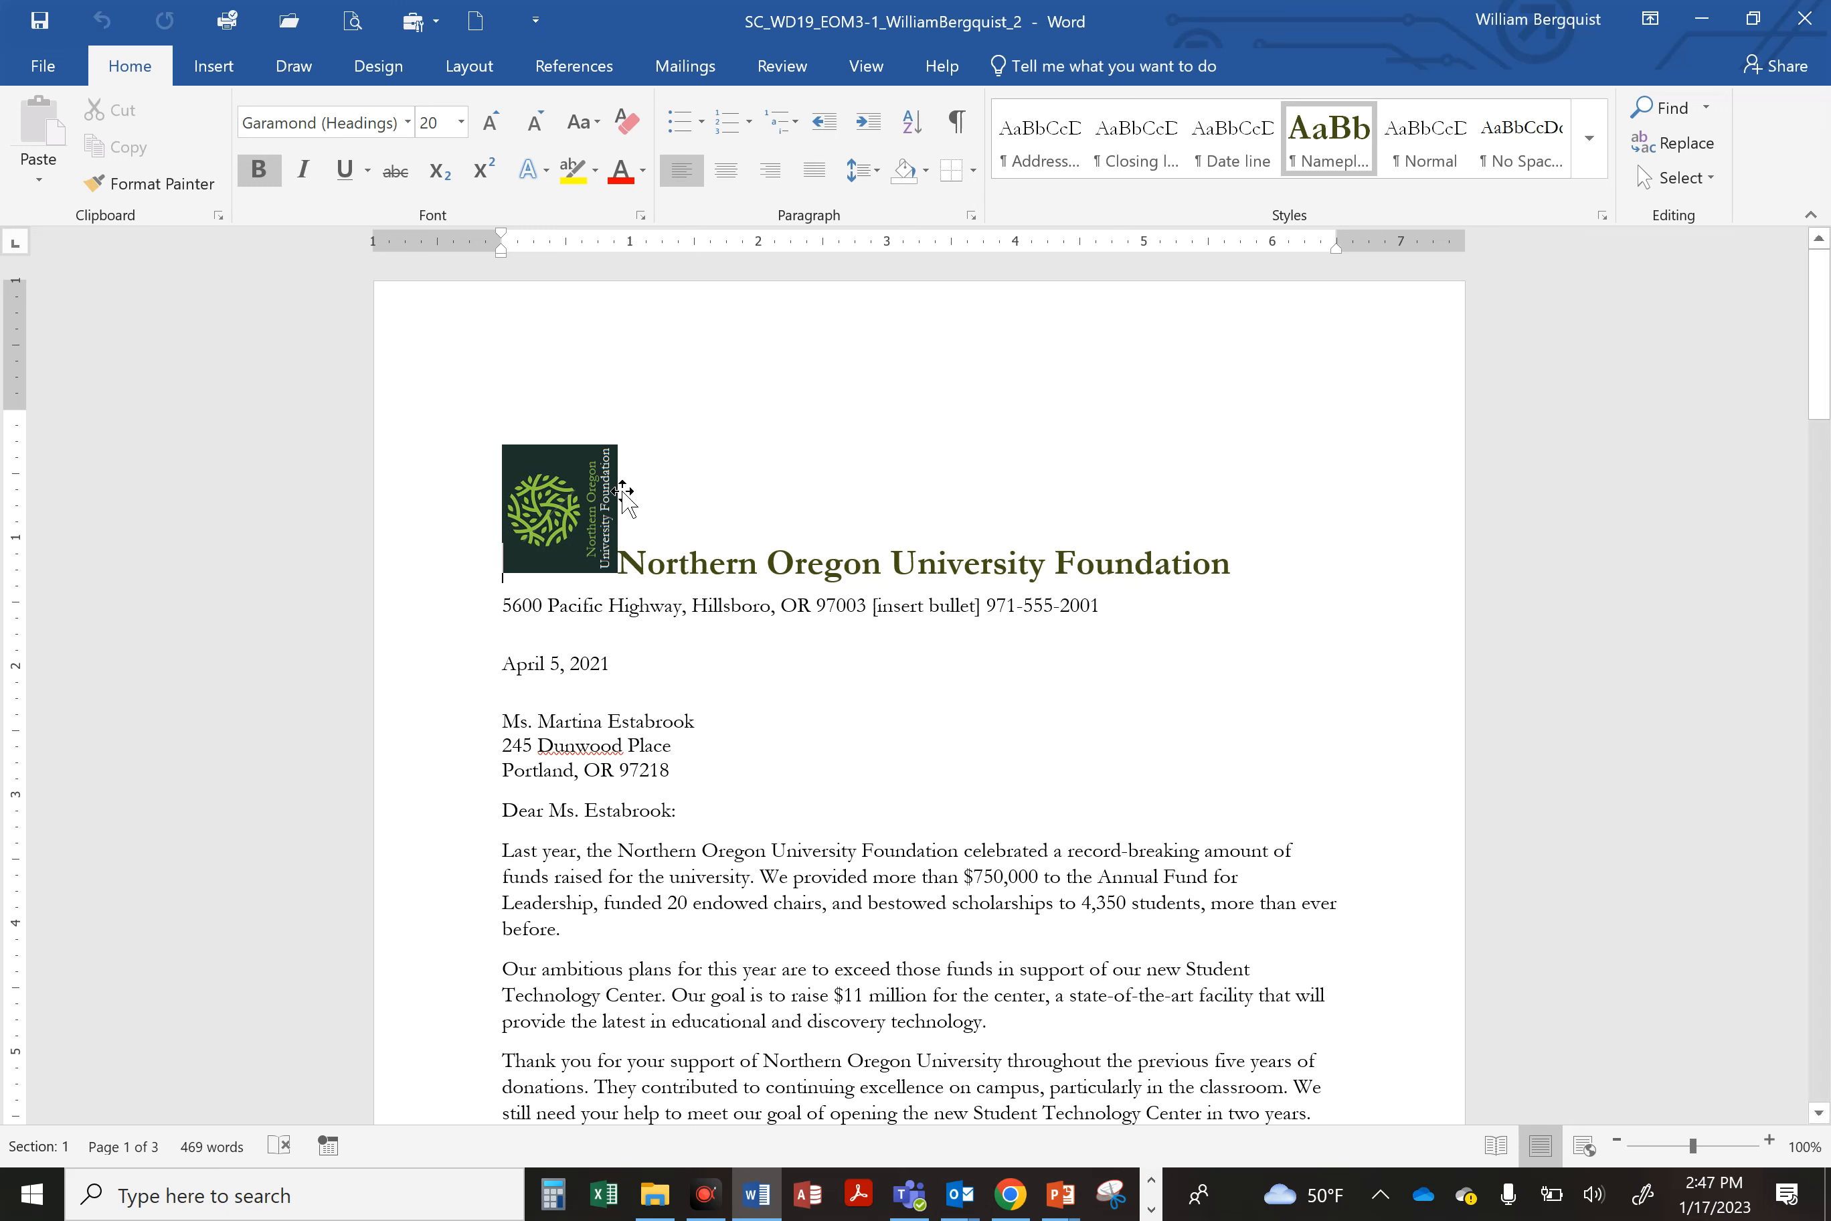
click(560, 520)
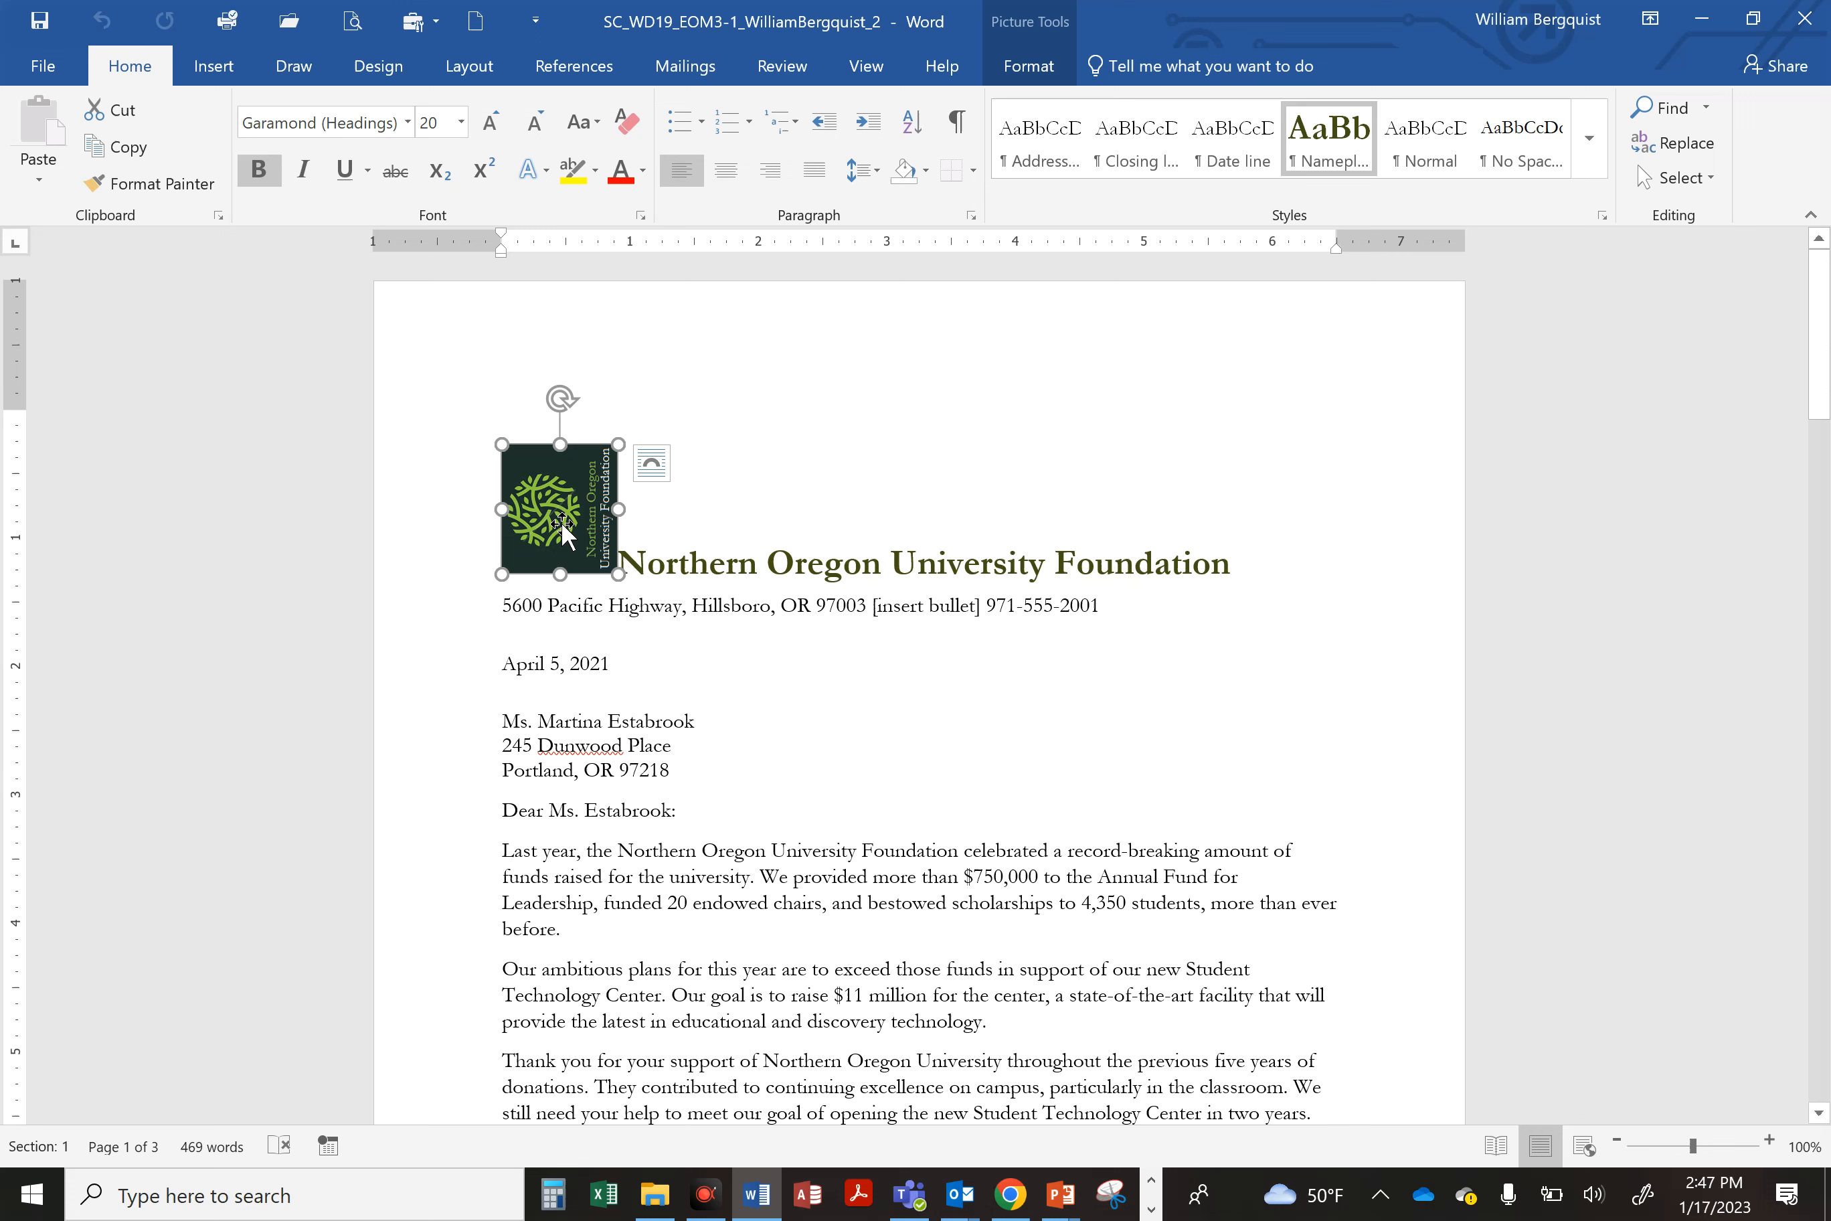
click(658, 607)
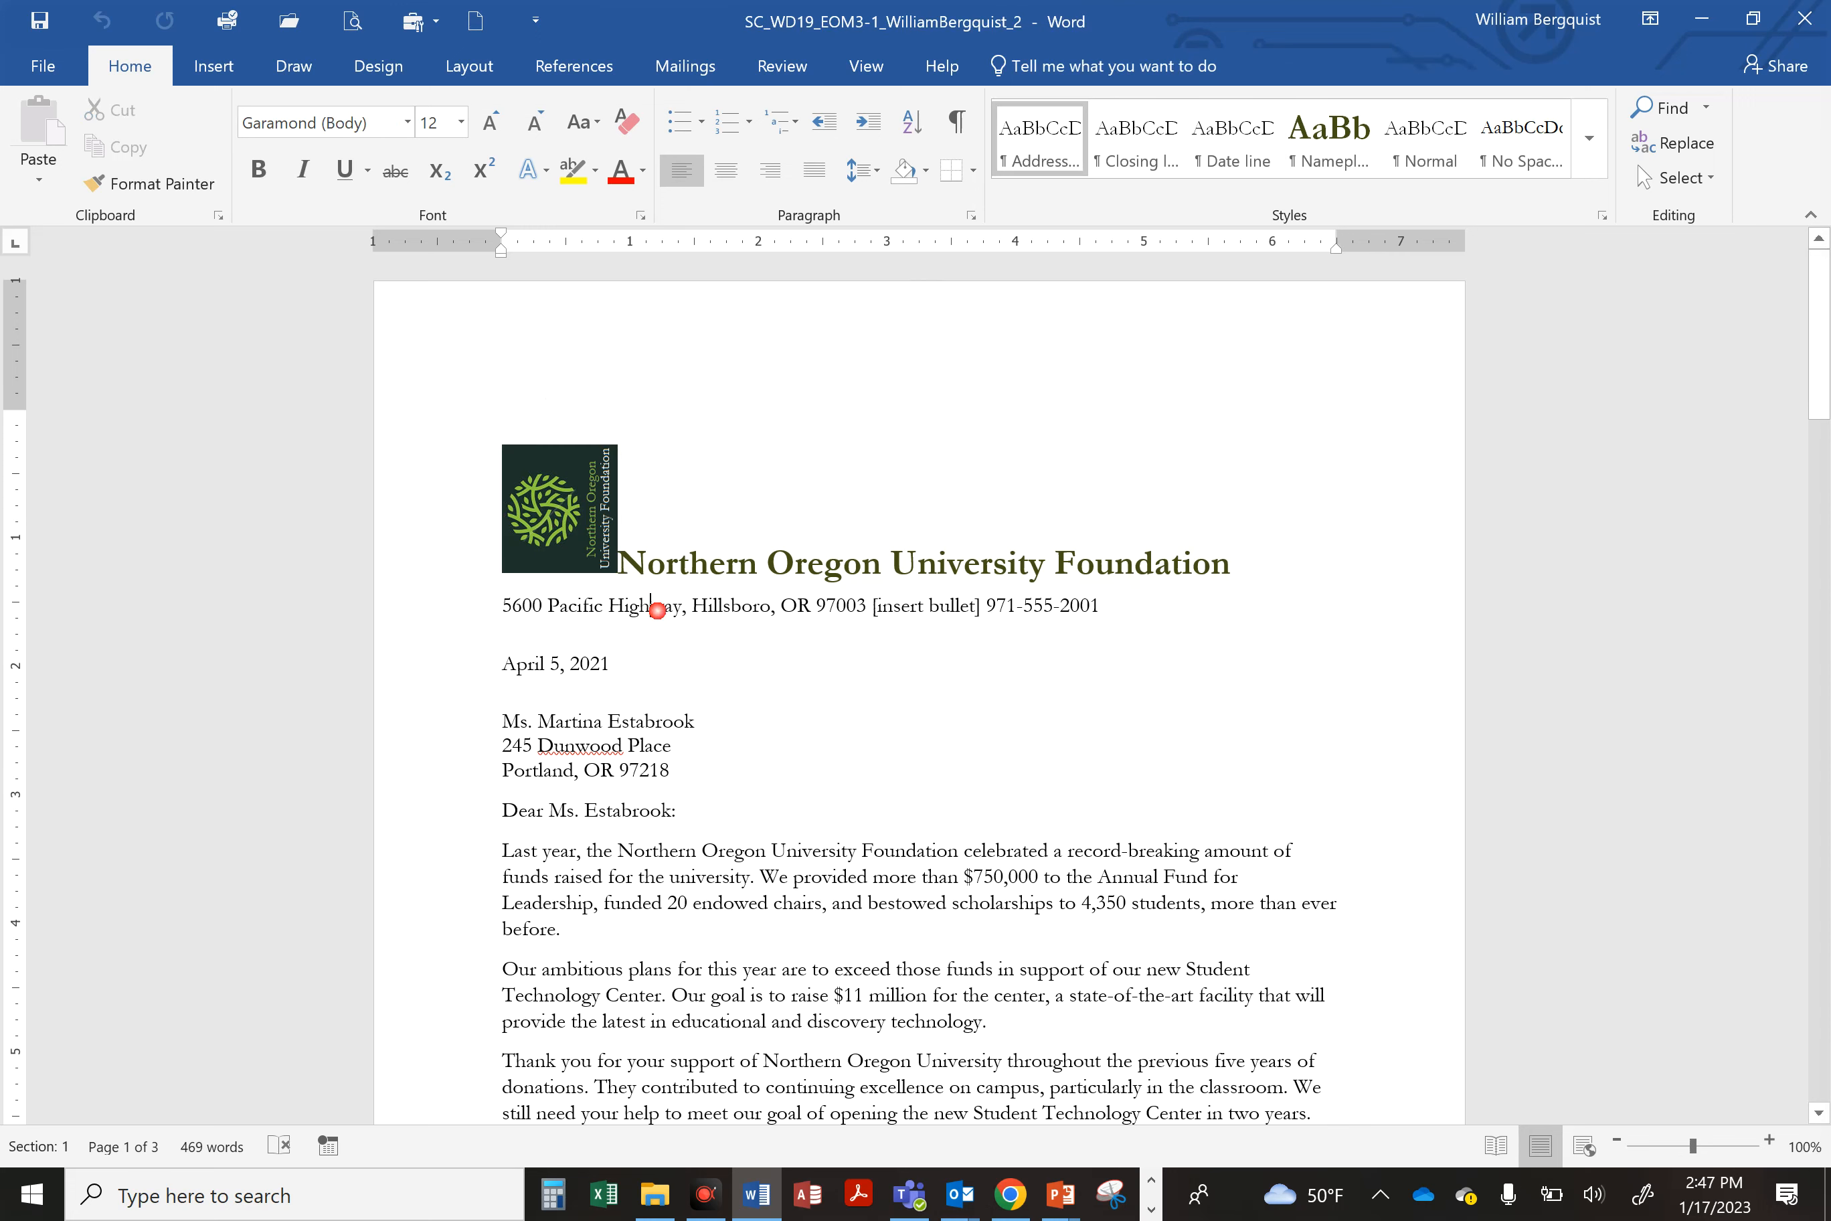
click(739, 570)
click(586, 526)
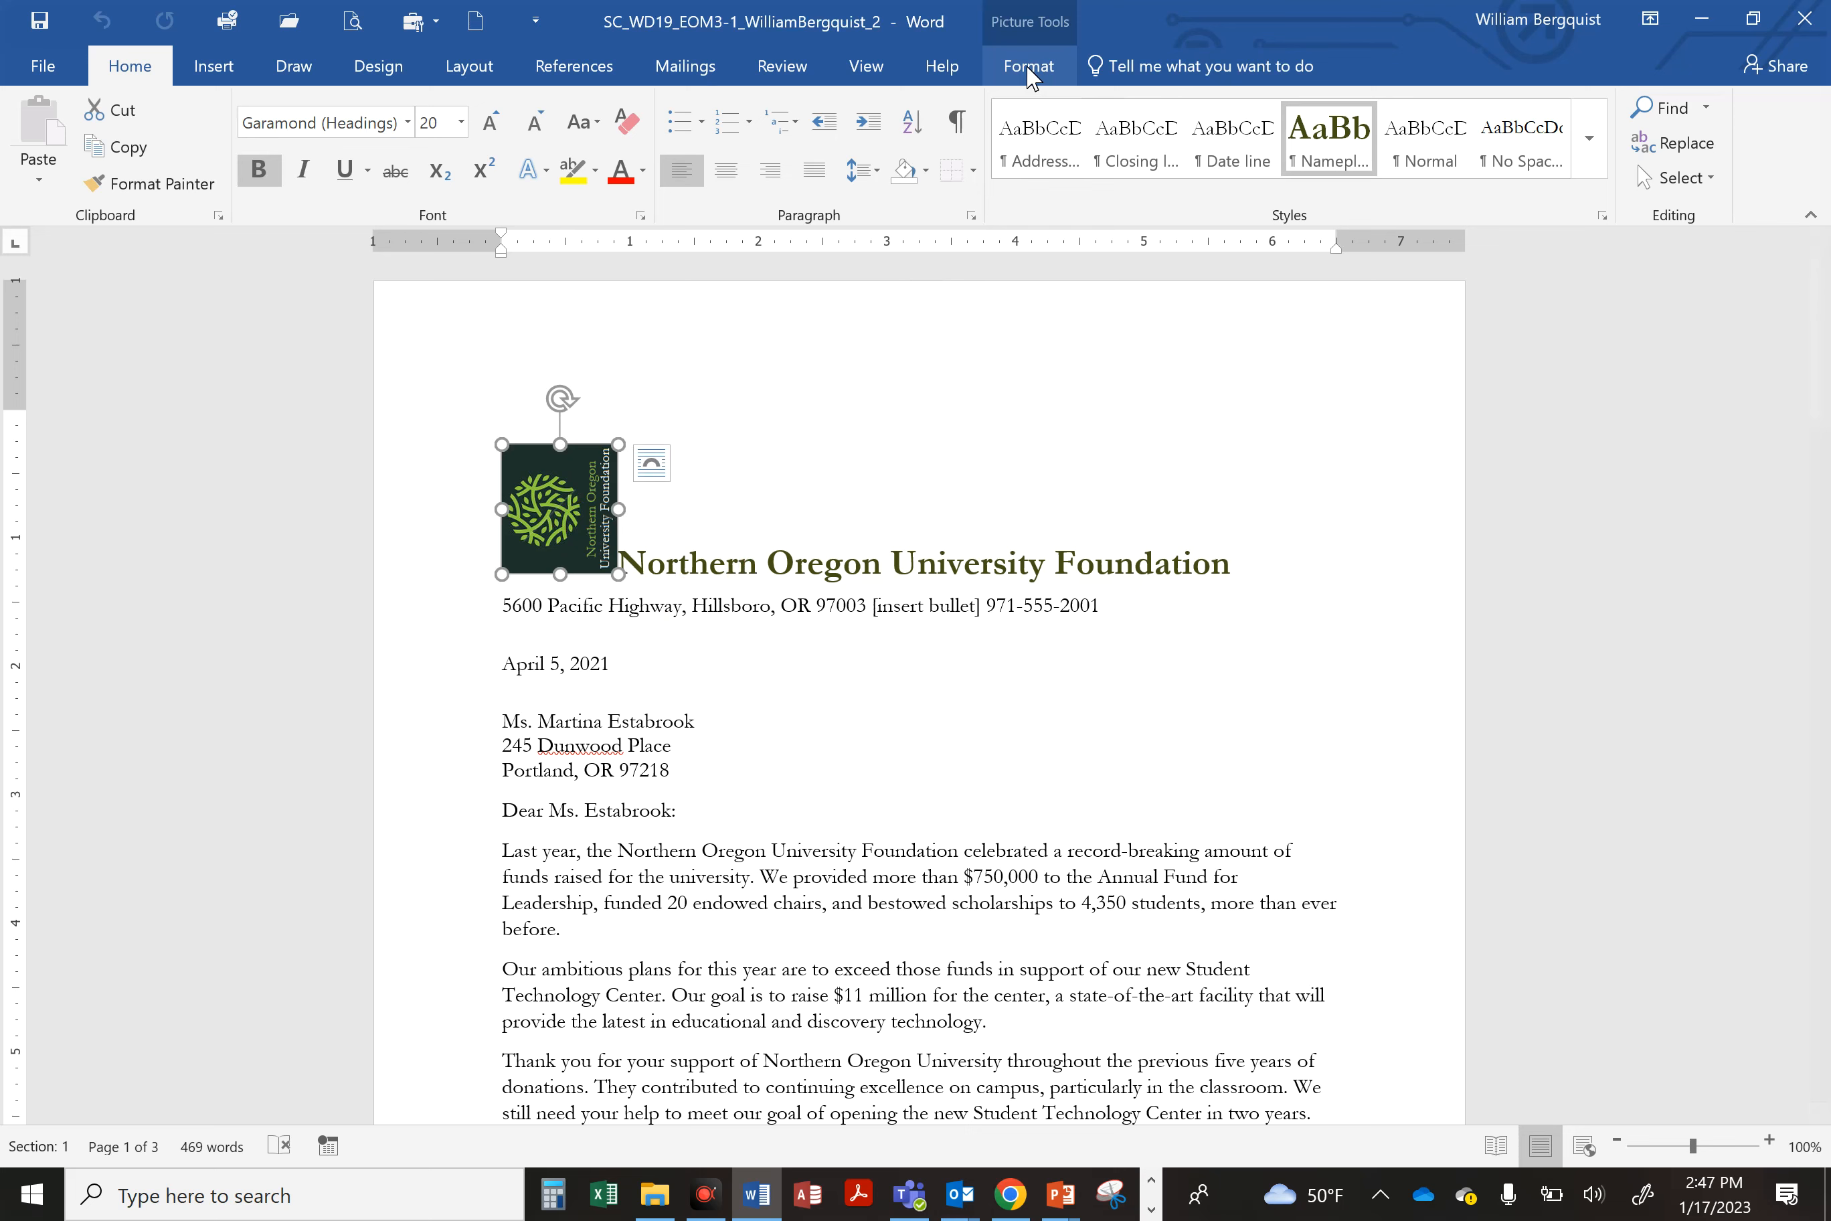
scroll(919, 685, down, 5)
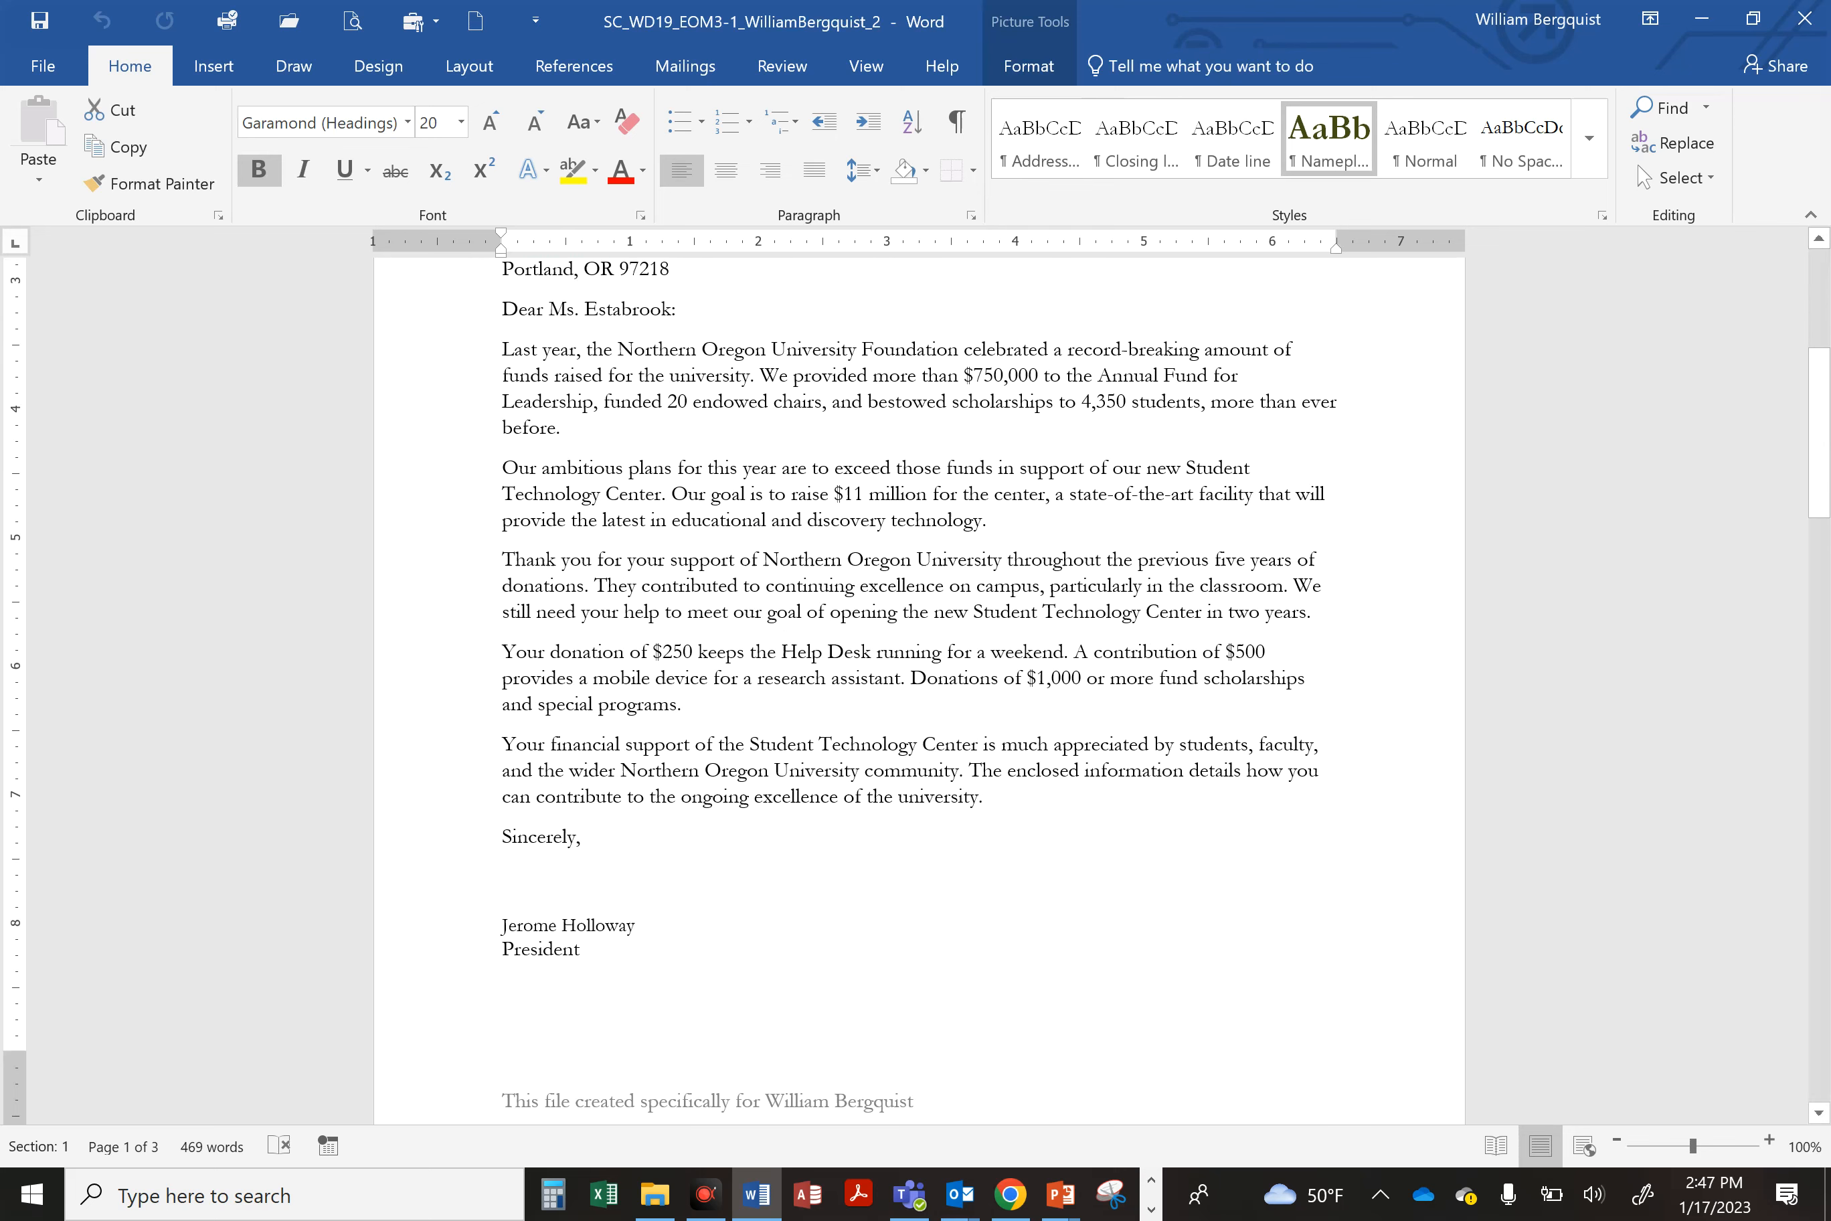
scroll(977, 758, down, 10)
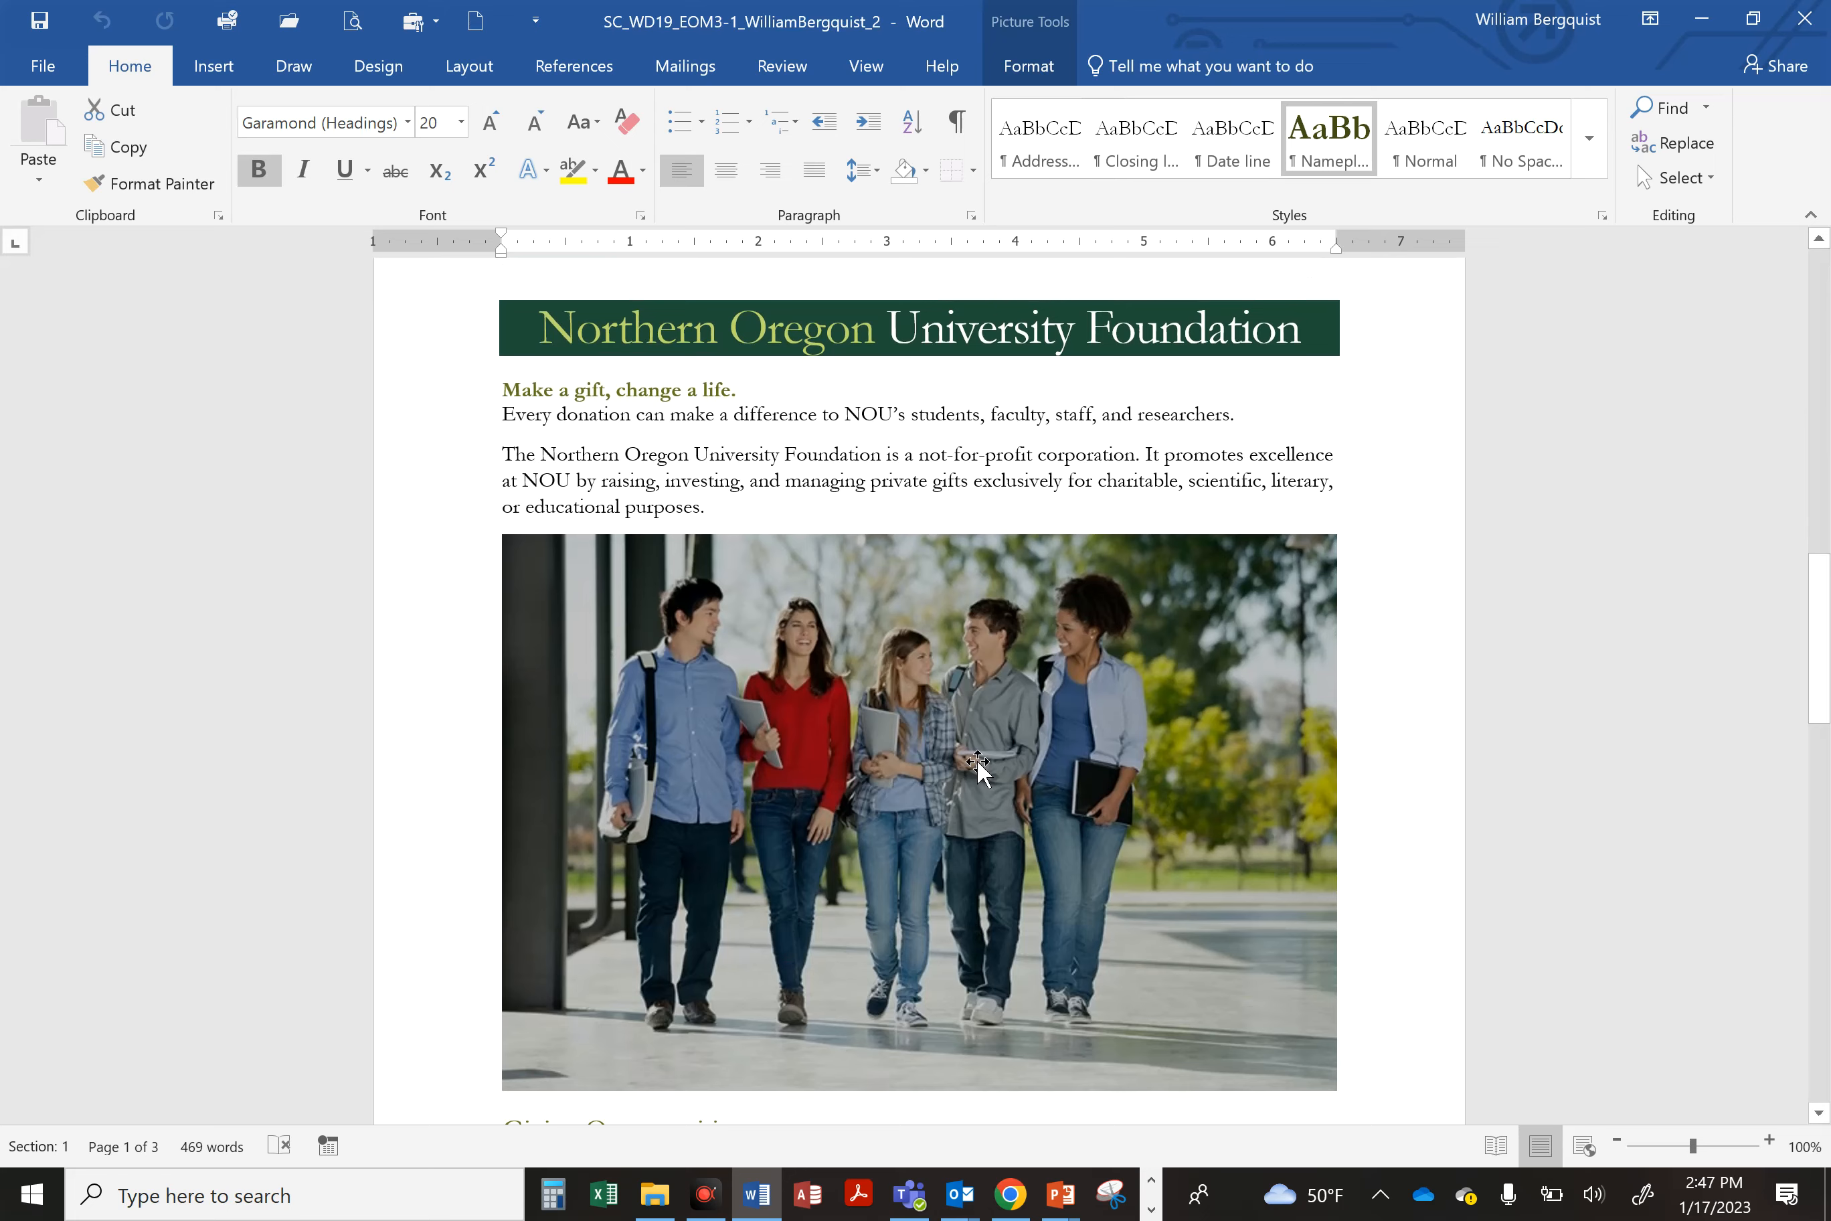
scroll(977, 758, down, 3)
Step: Inspect the photo's picture tools and the Gift Designations table's table tools, then scroll back to the top
click(792, 516)
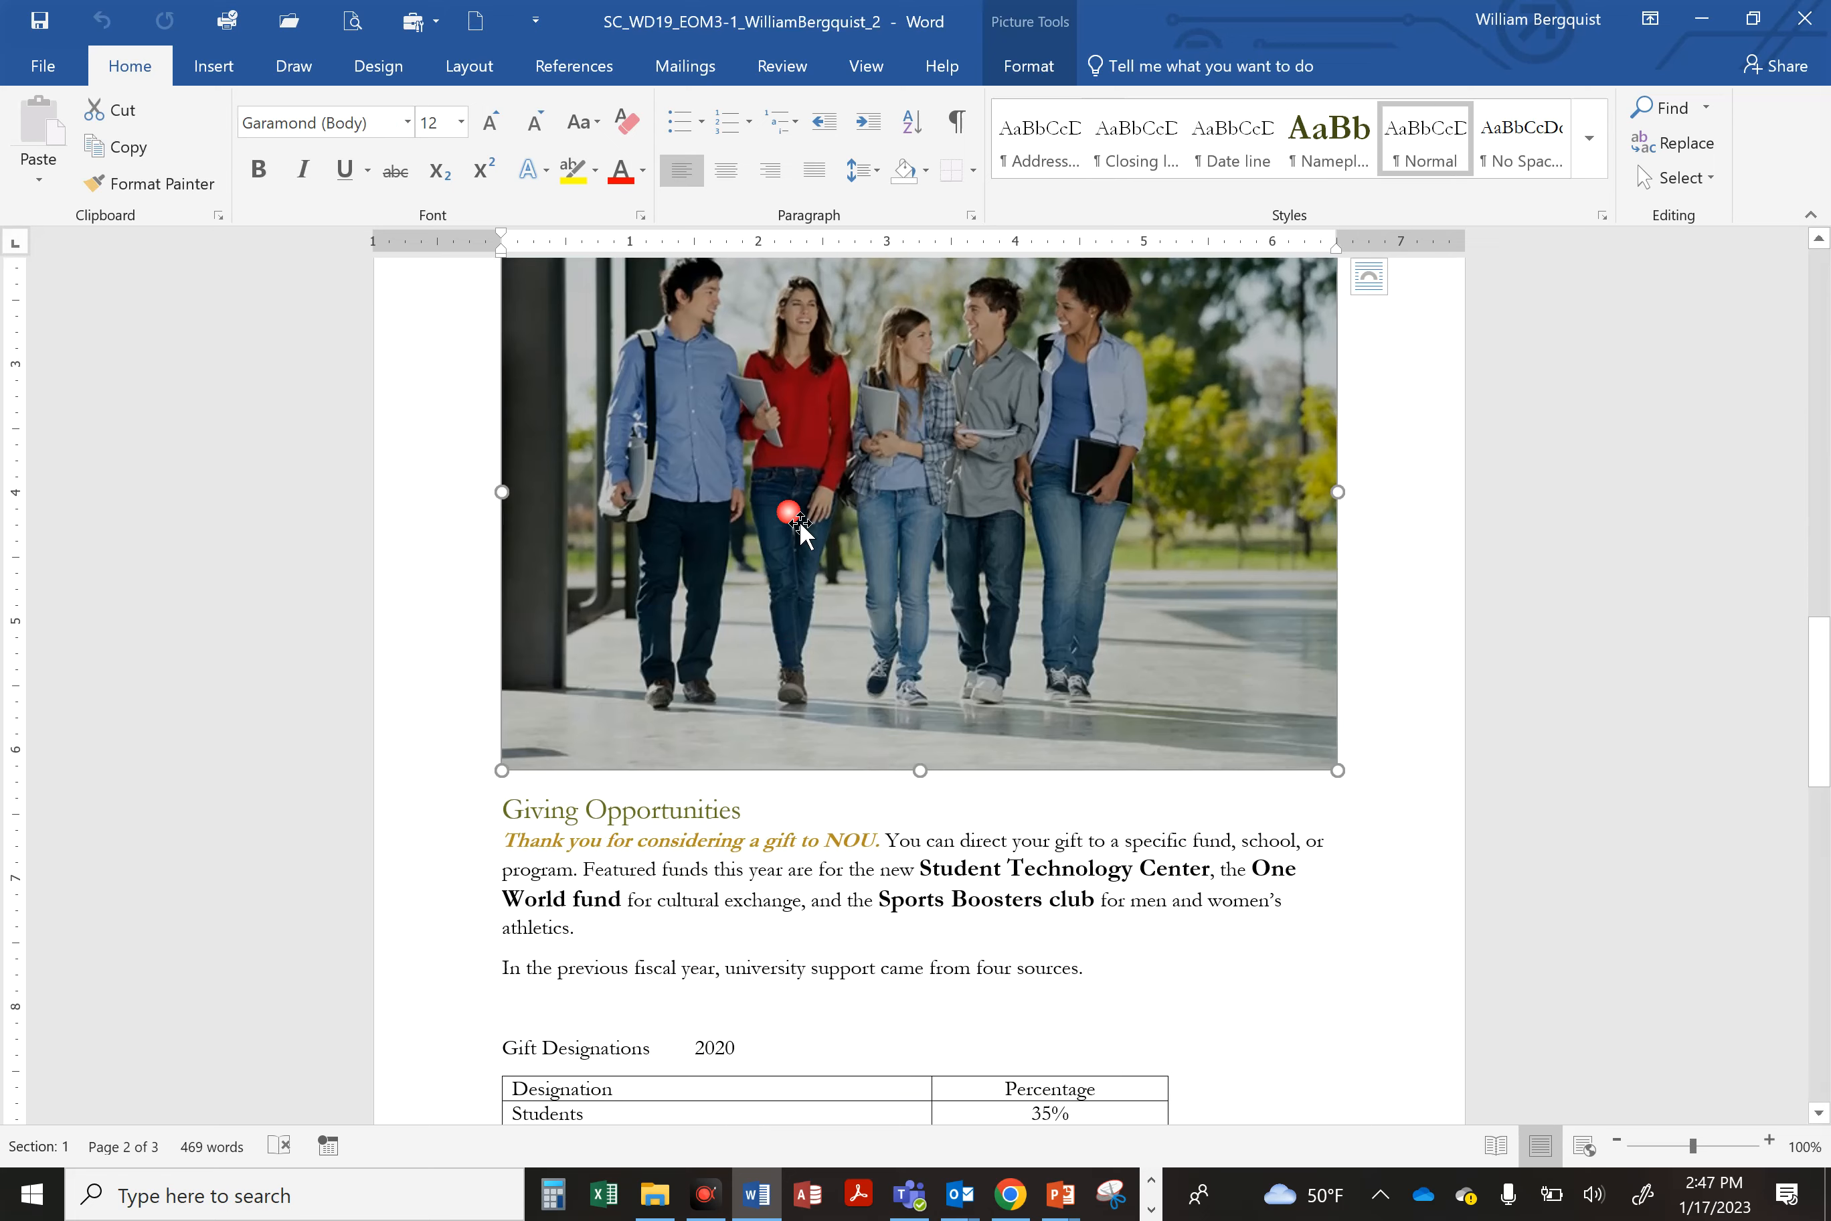
click(1024, 75)
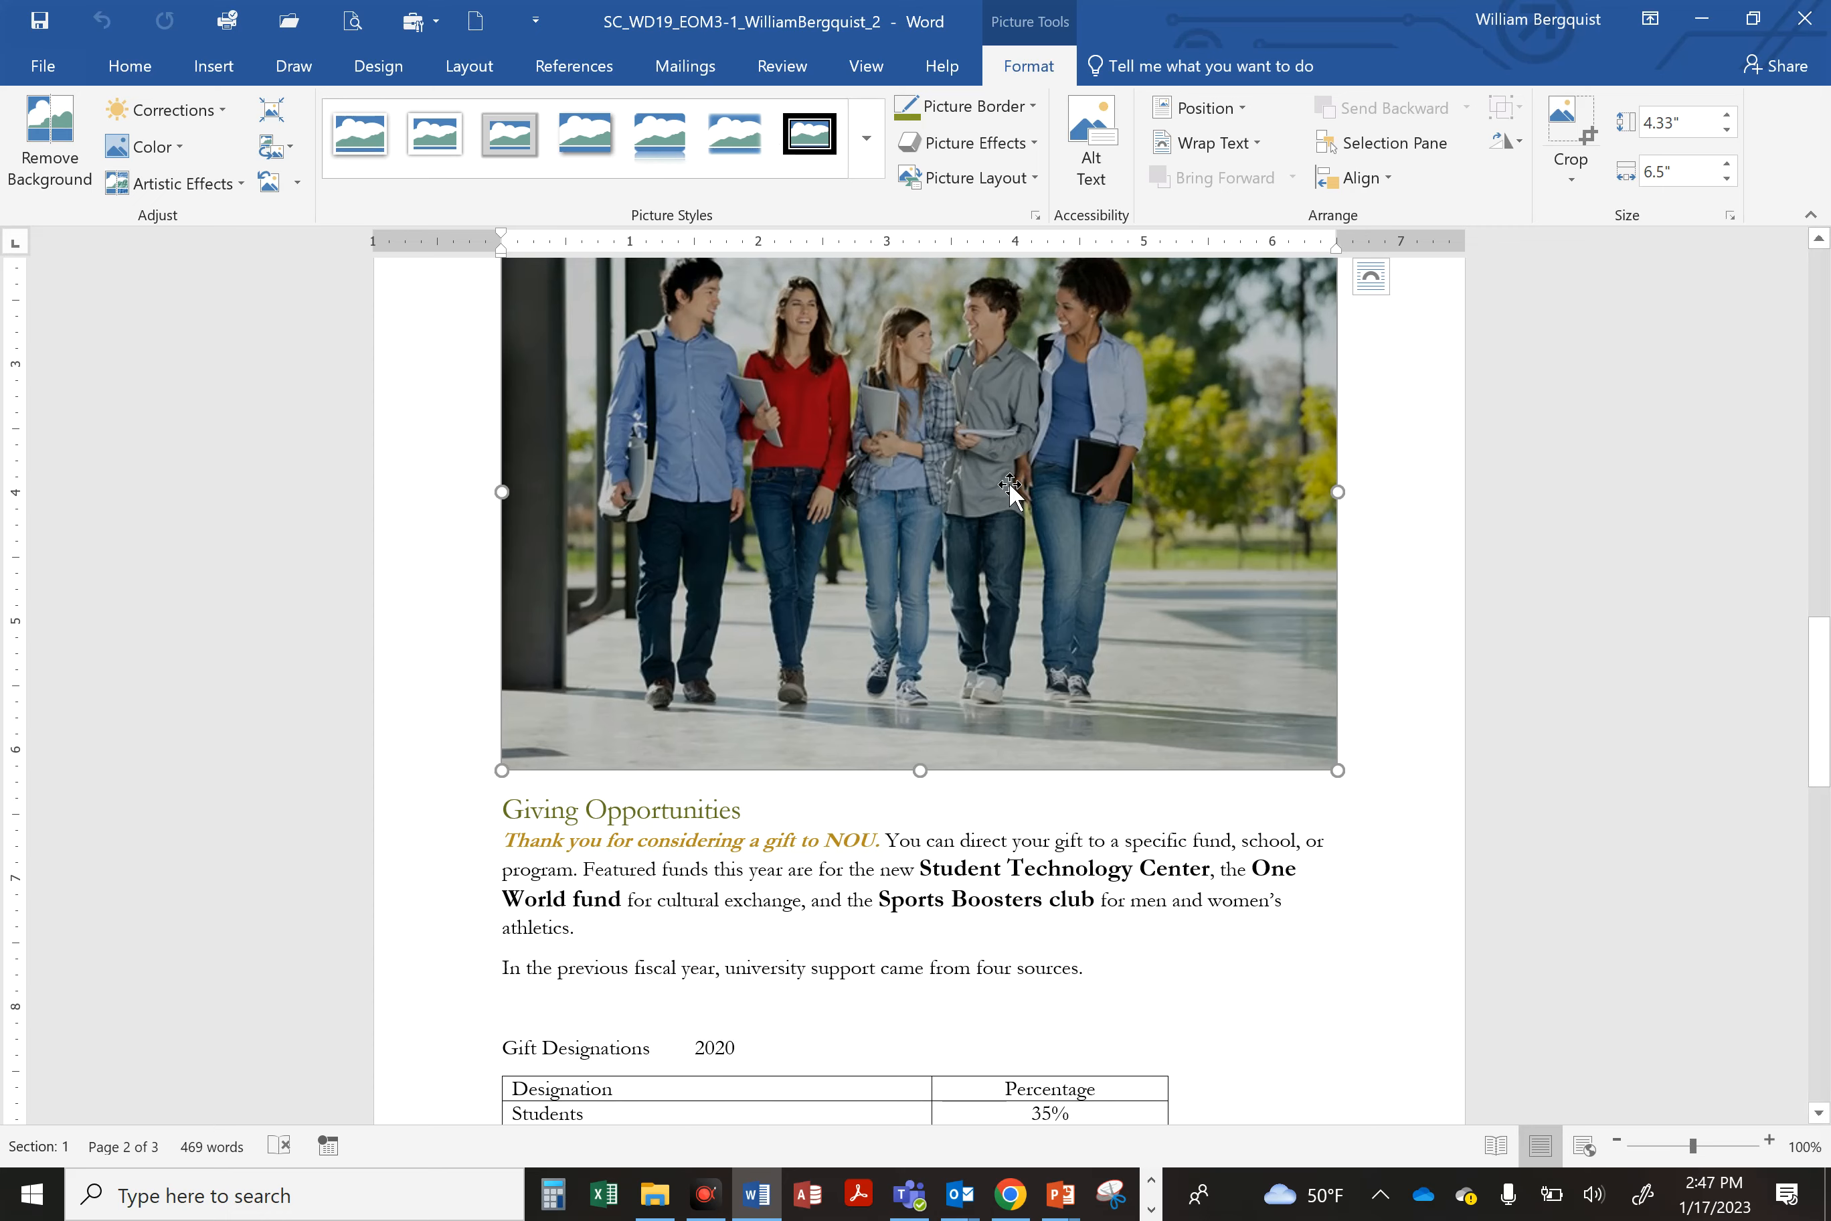
scroll(850, 642, down, 2)
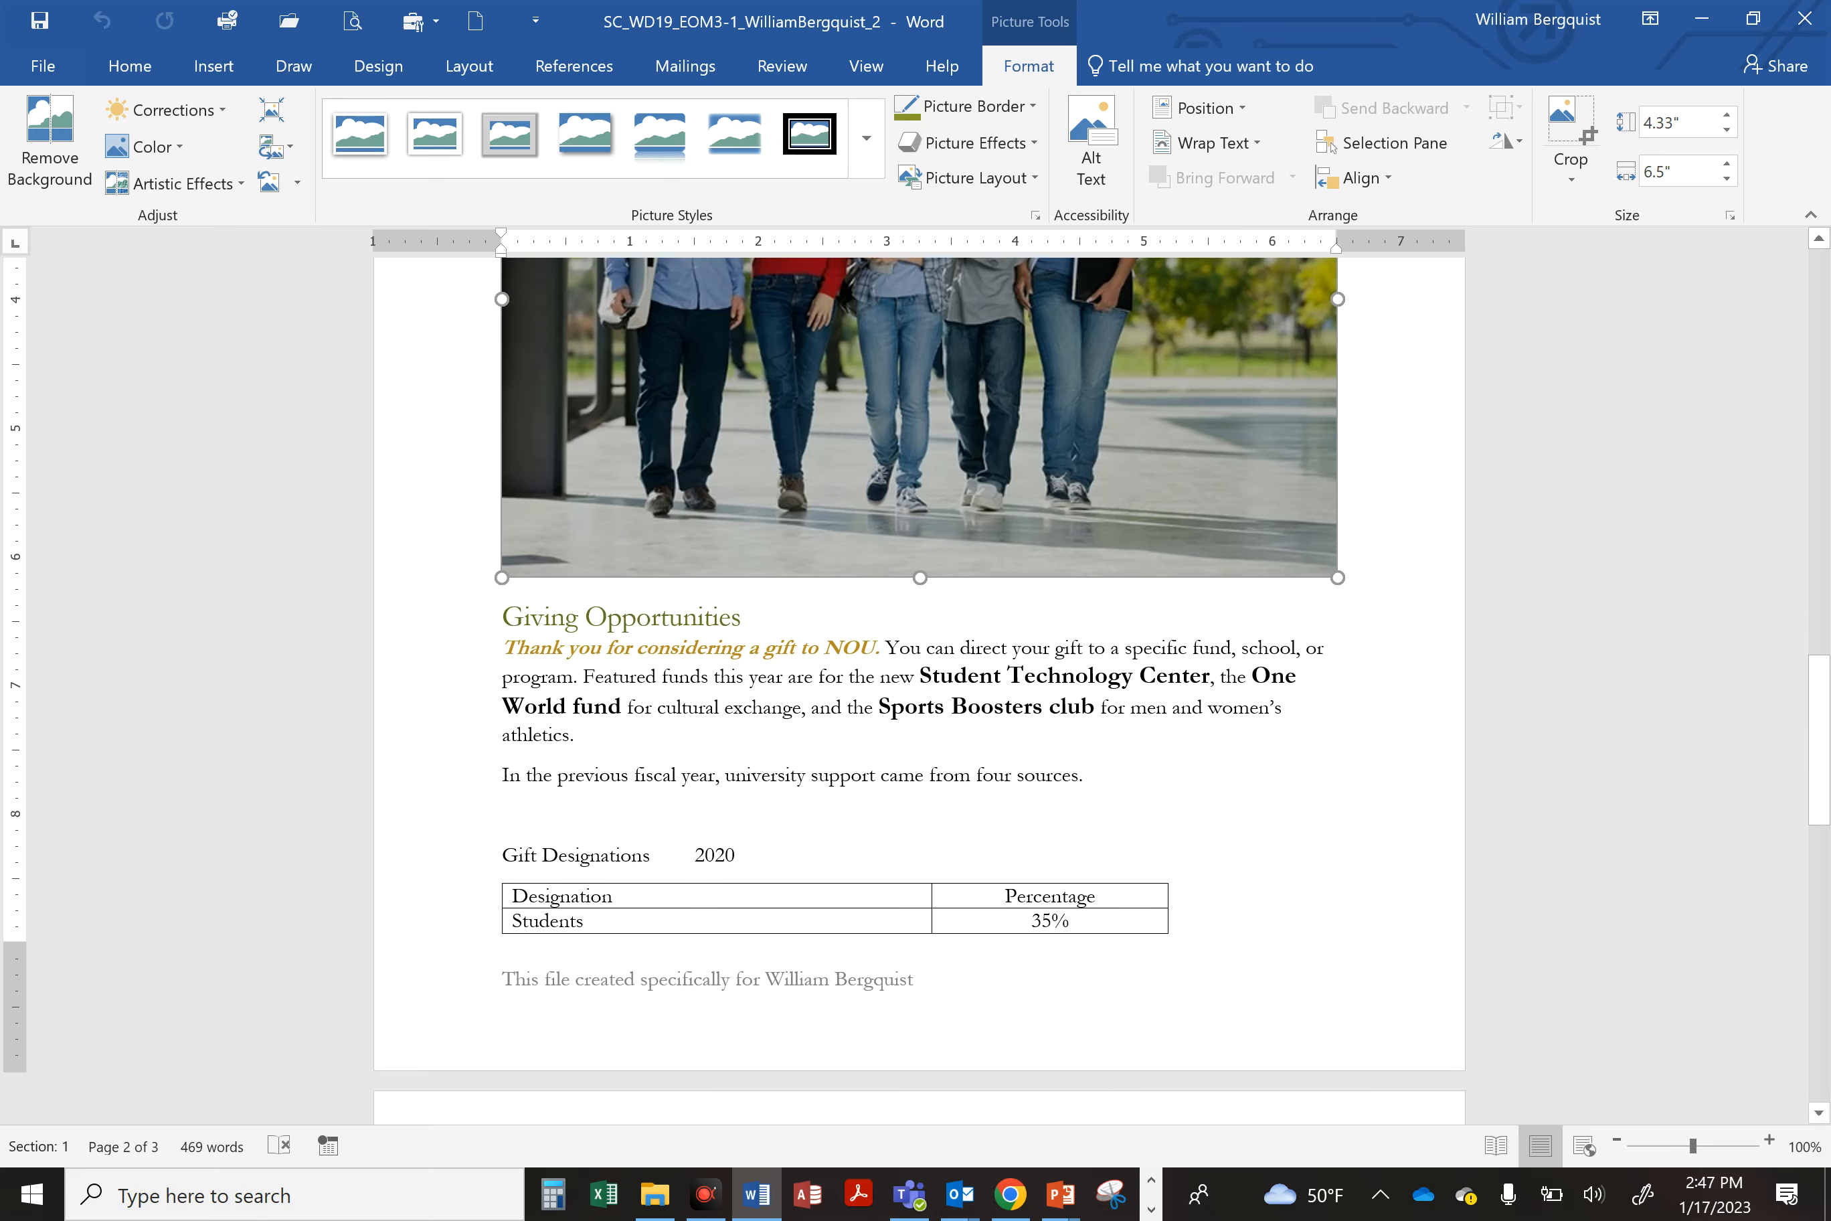
click(762, 913)
click(1024, 67)
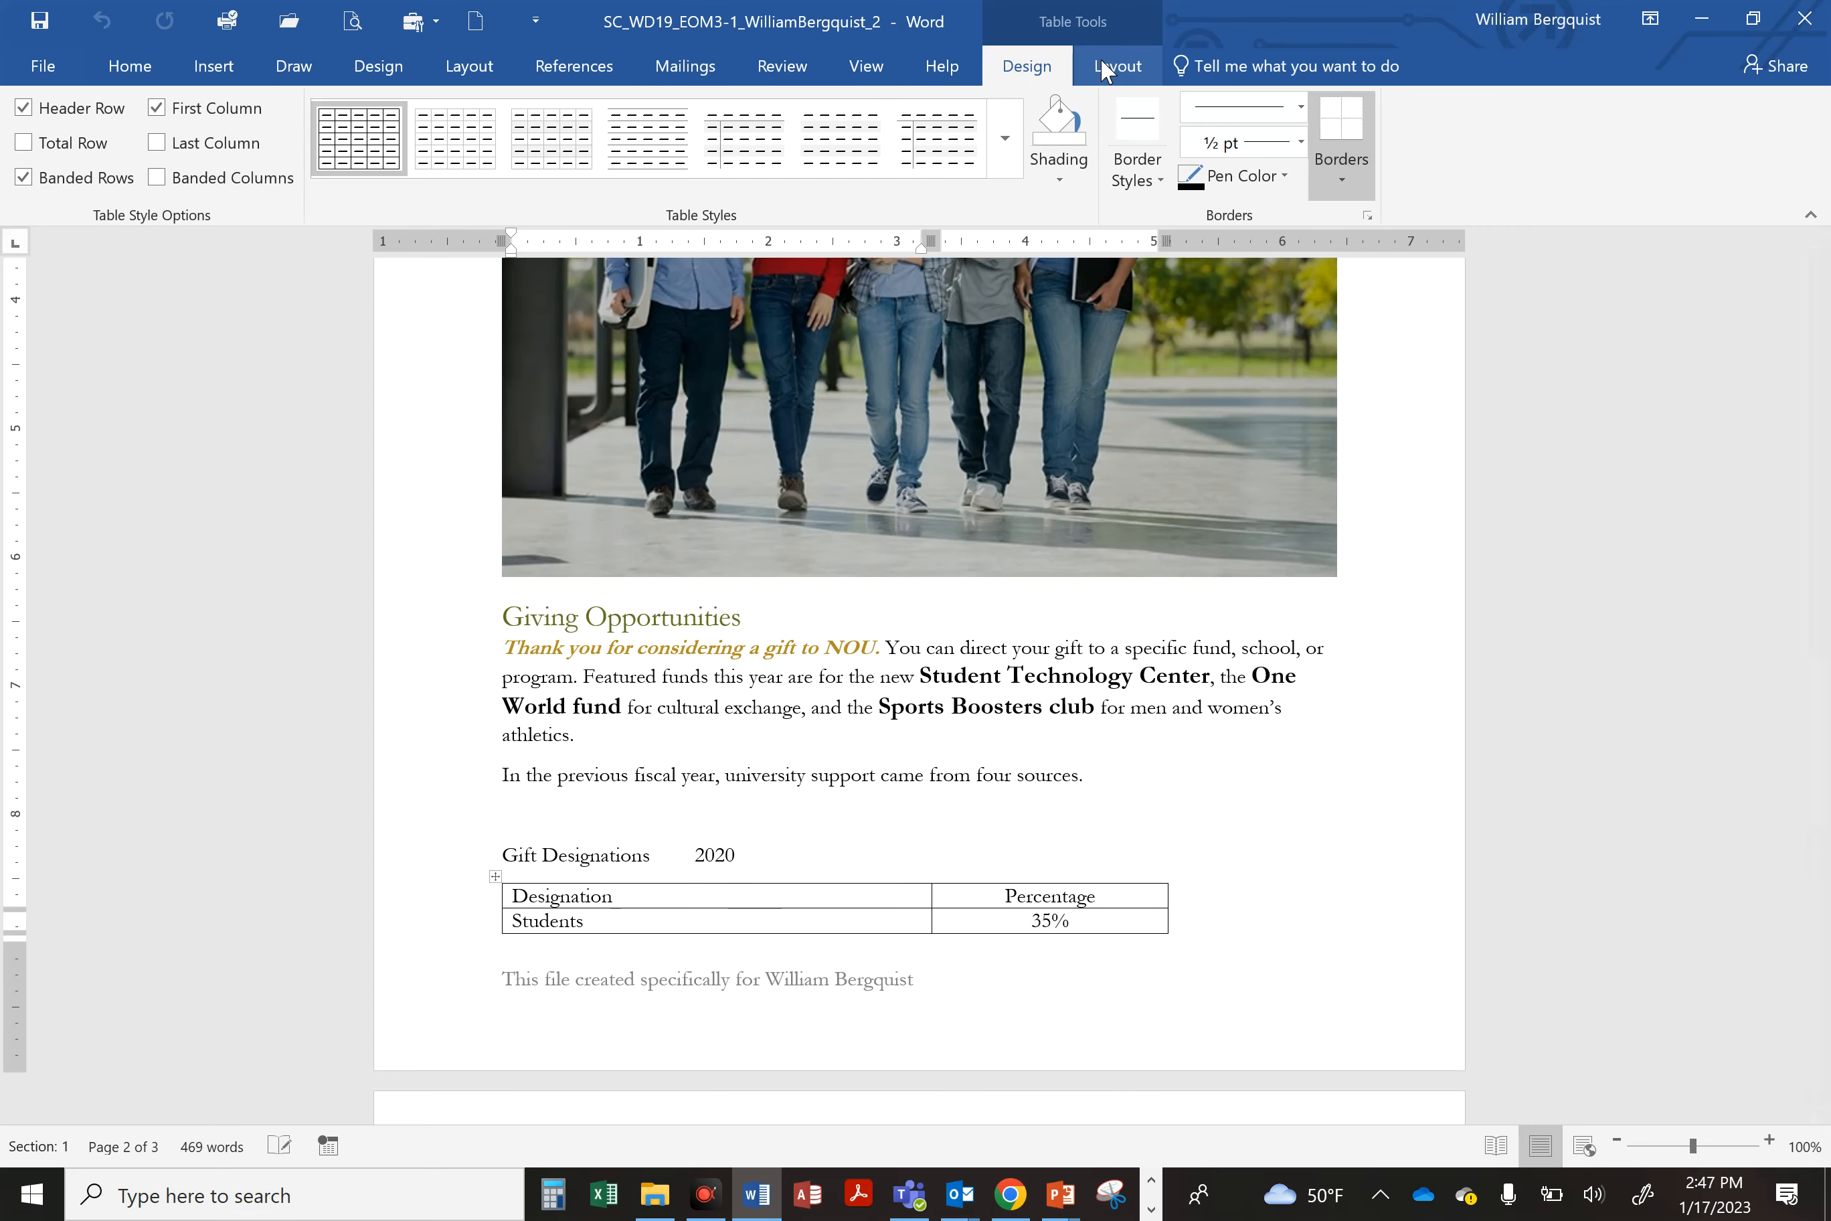
click(1107, 70)
click(1026, 70)
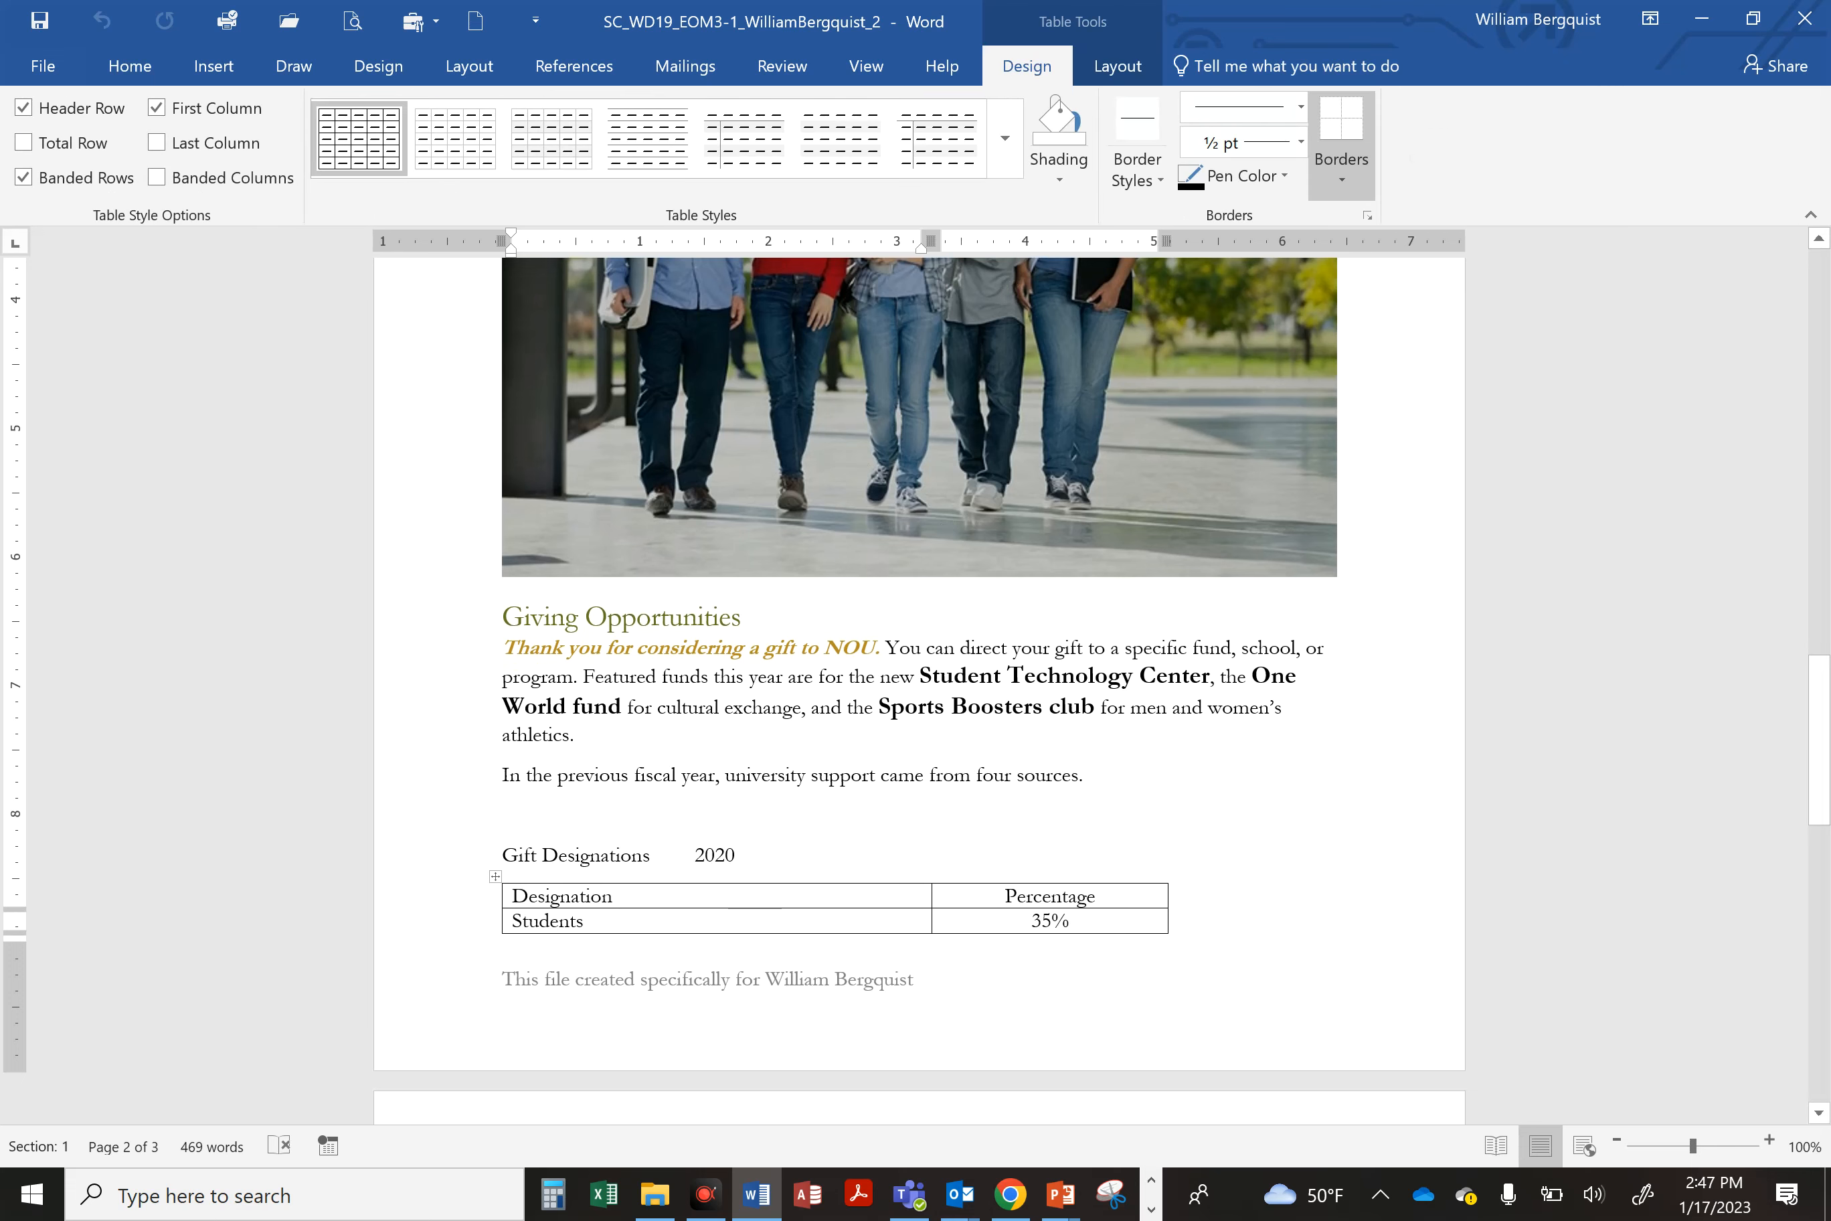
scroll(801, 708, up, 15)
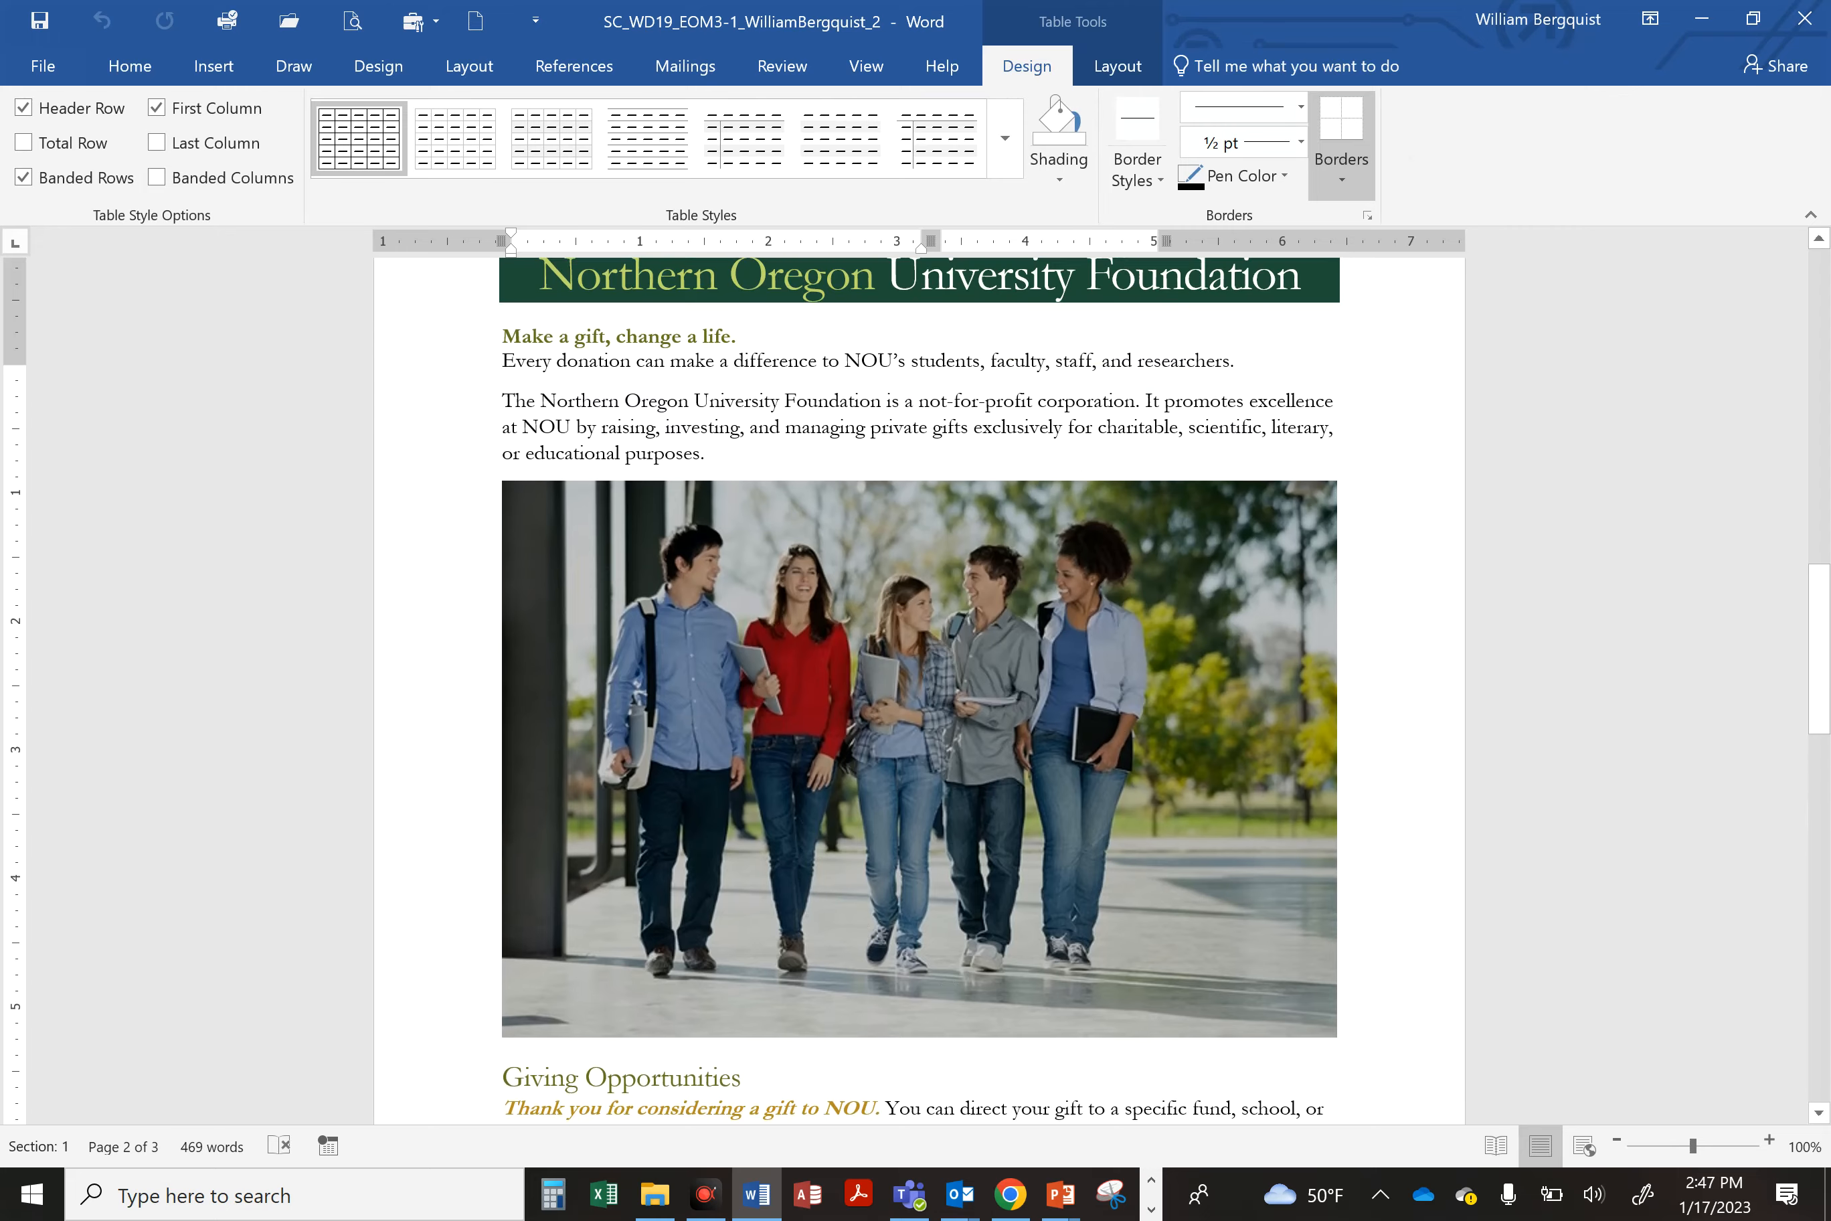
scroll(601, 517, up, 10)
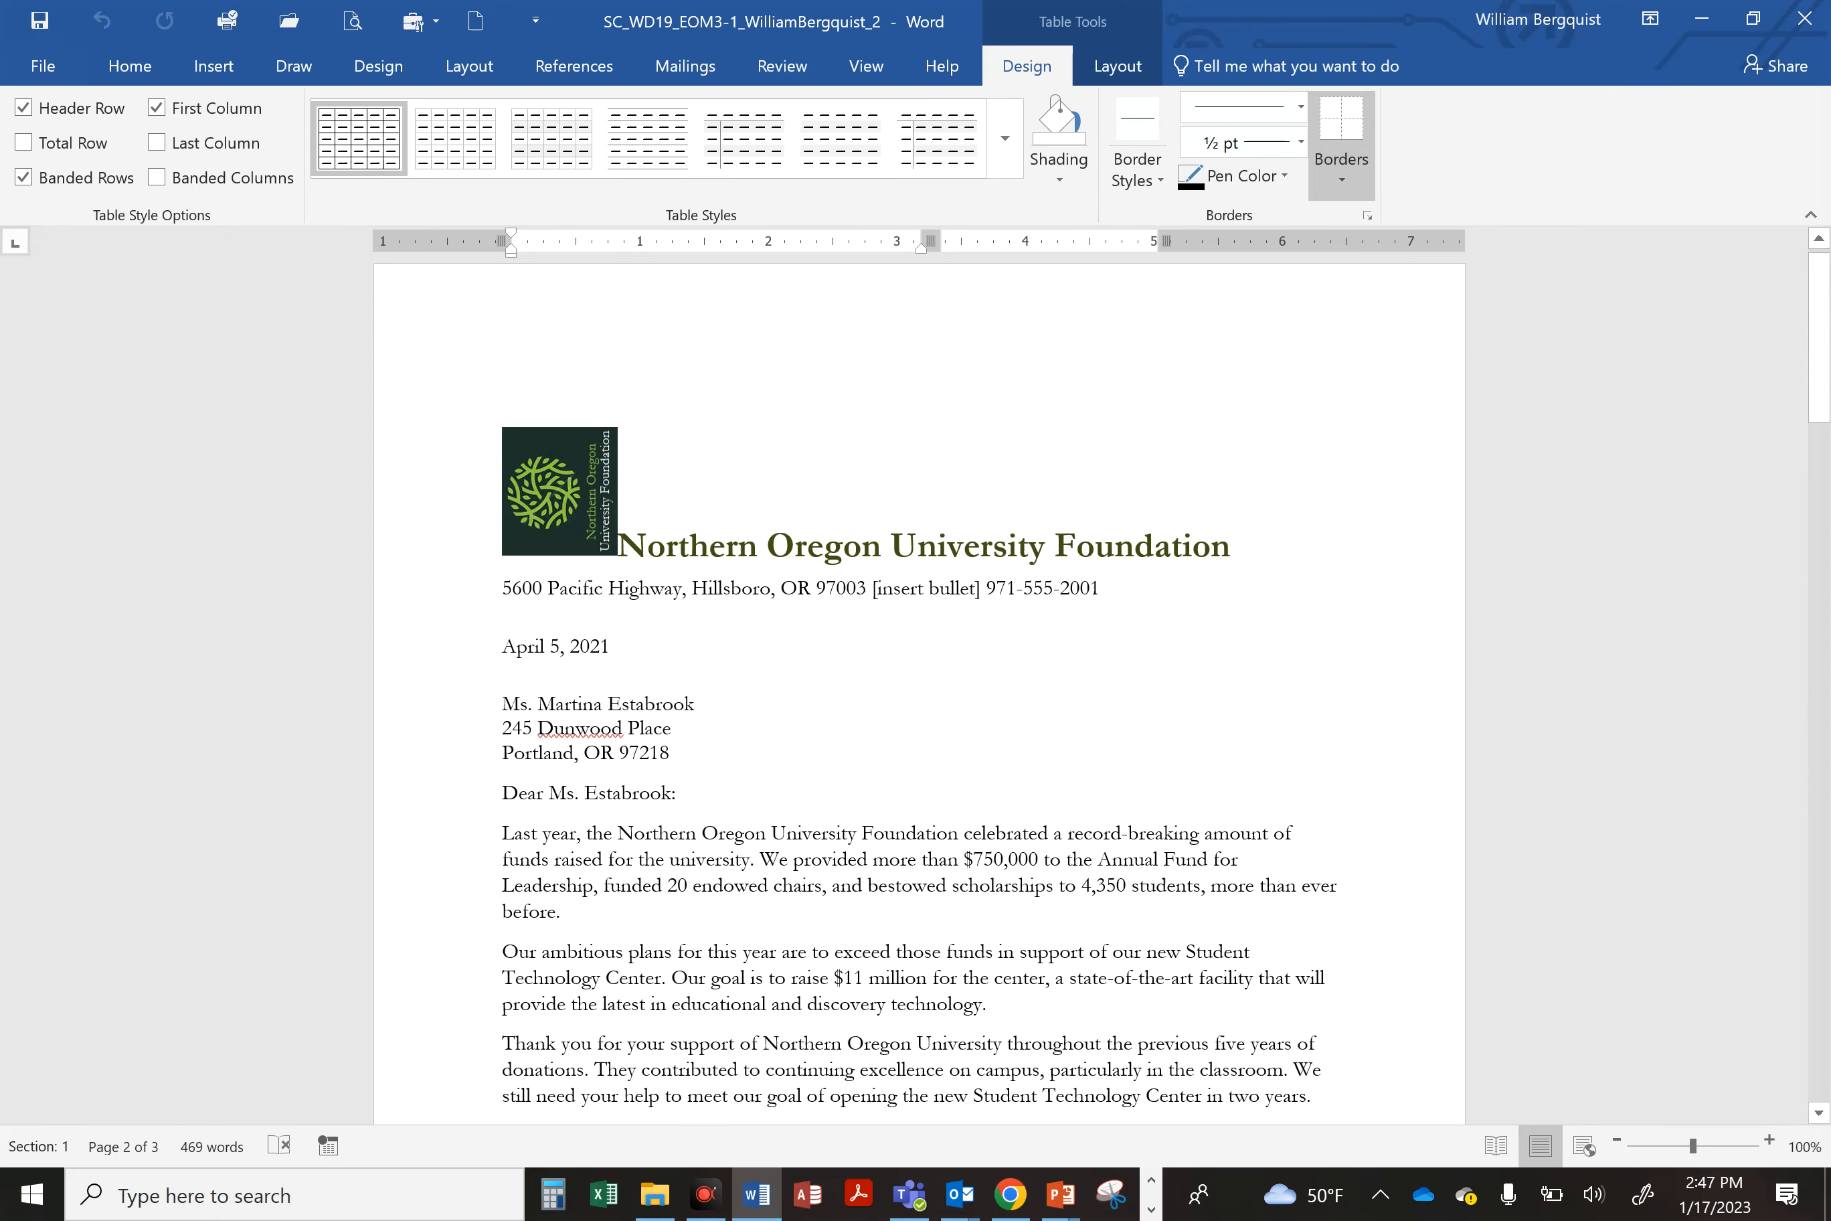
Step: Rotate the logo right 90°, position it at the top left with square text wrapping, and save the document
click(579, 514)
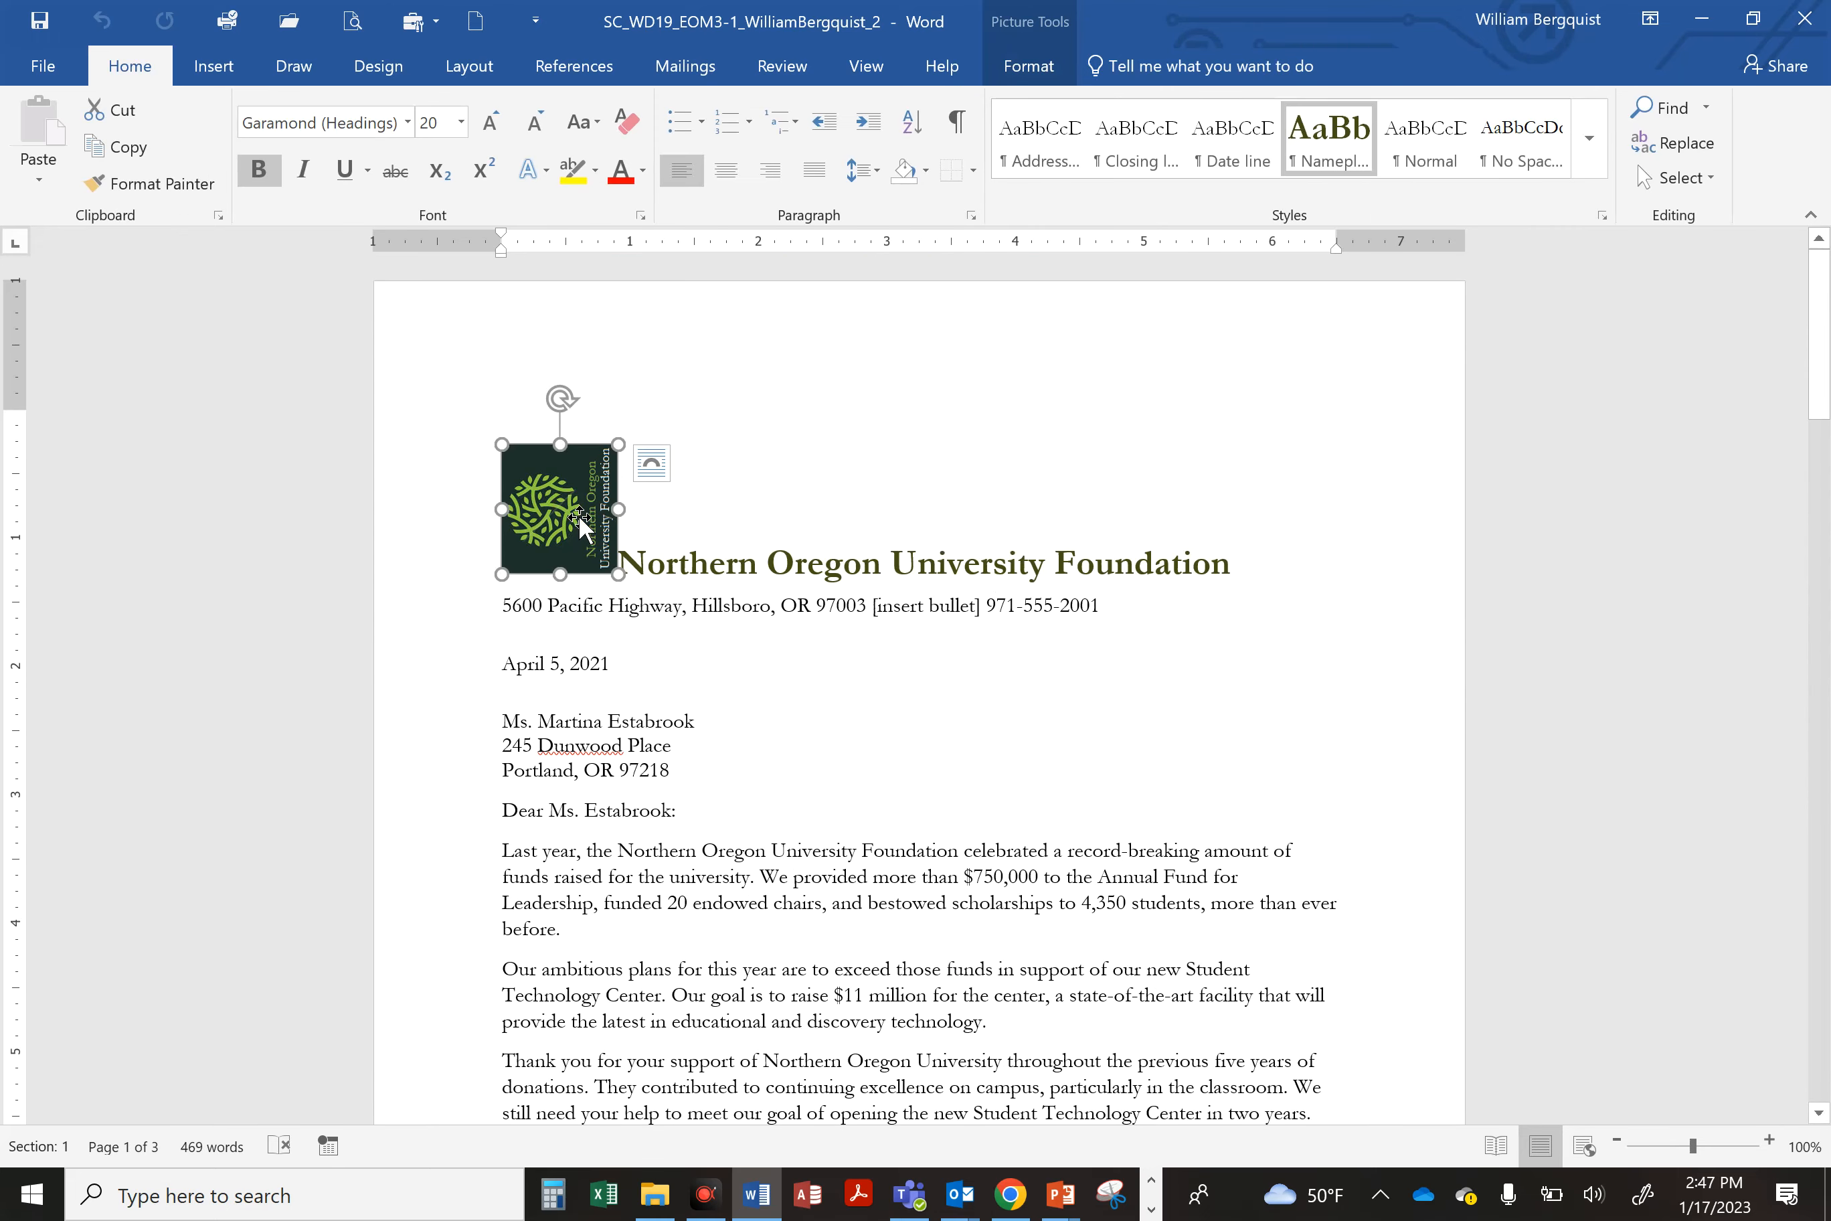
click(1024, 69)
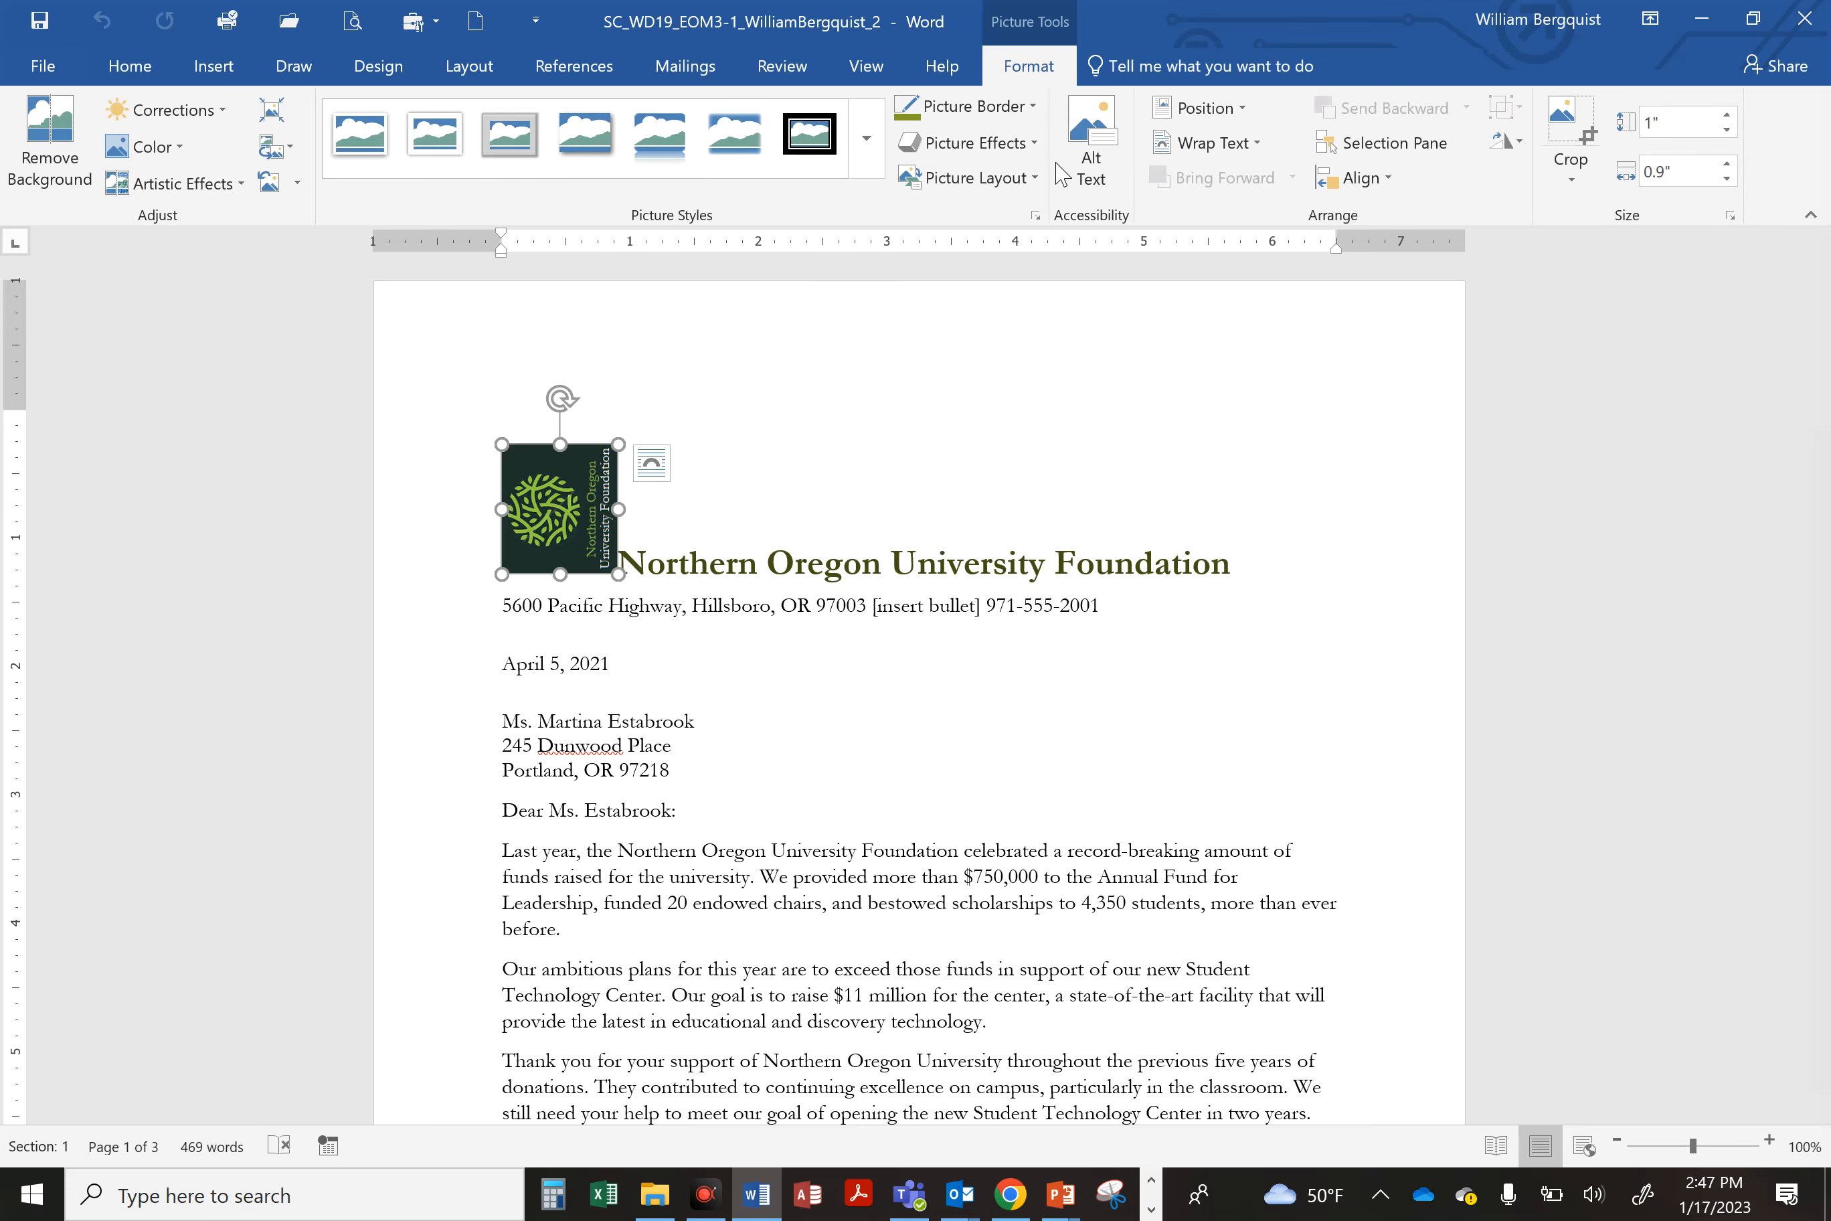
click(1514, 146)
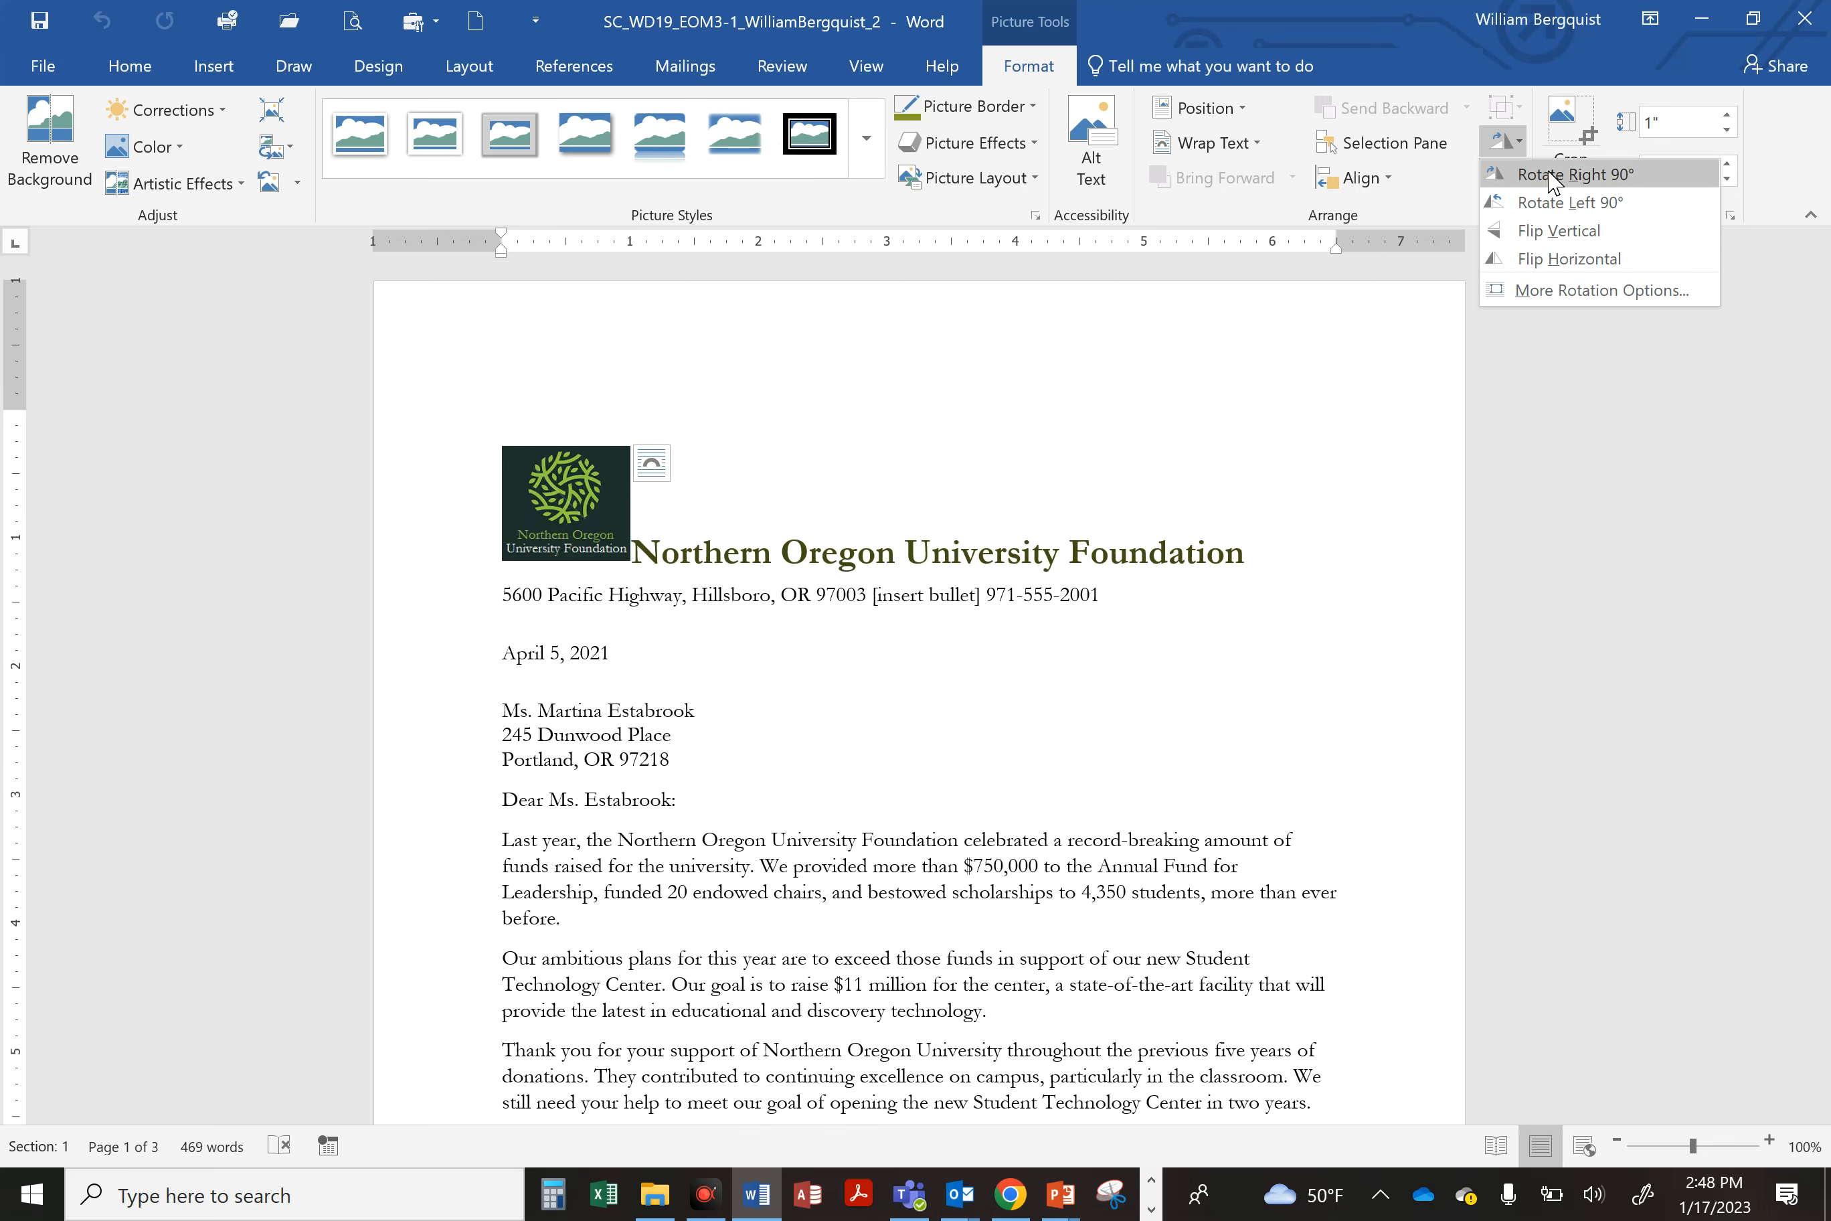
click(1597, 176)
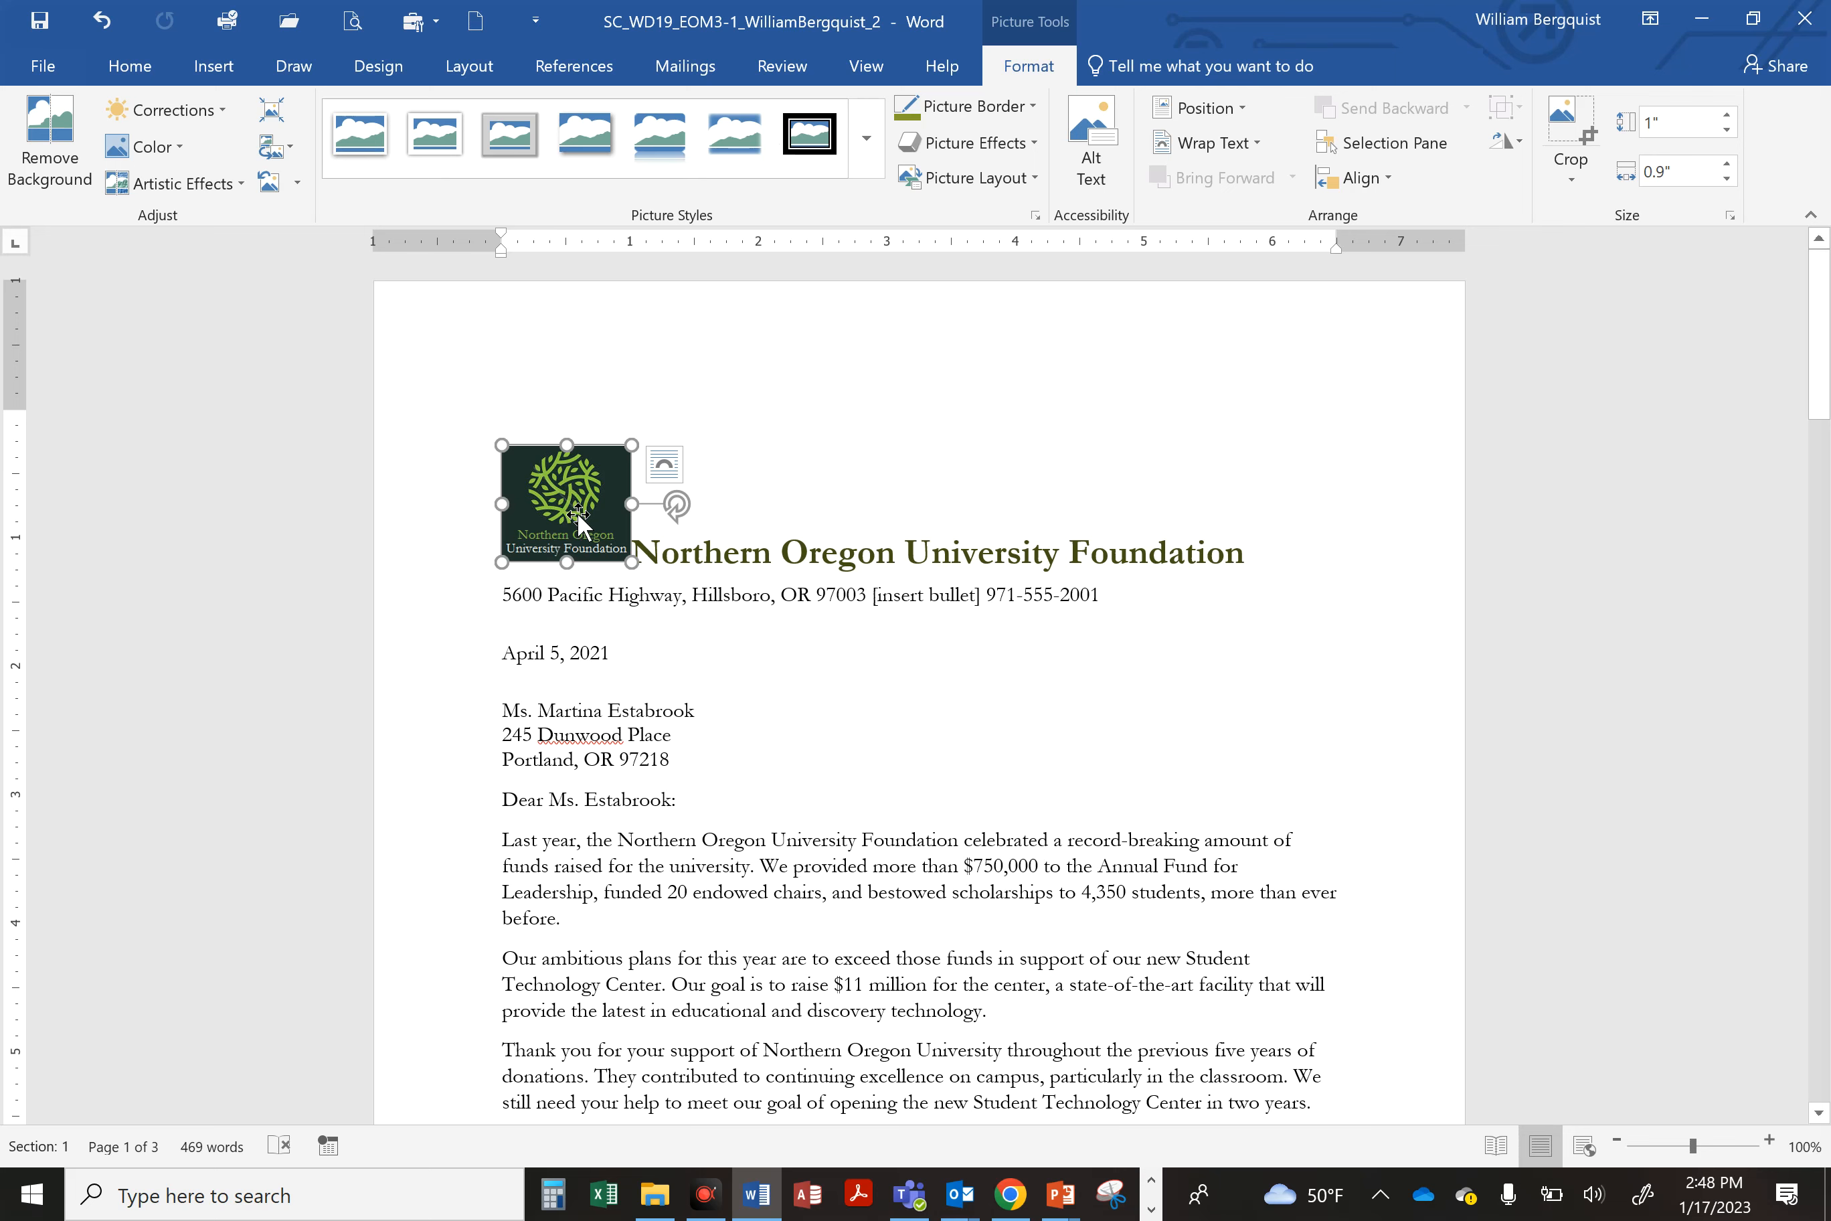
click(1240, 110)
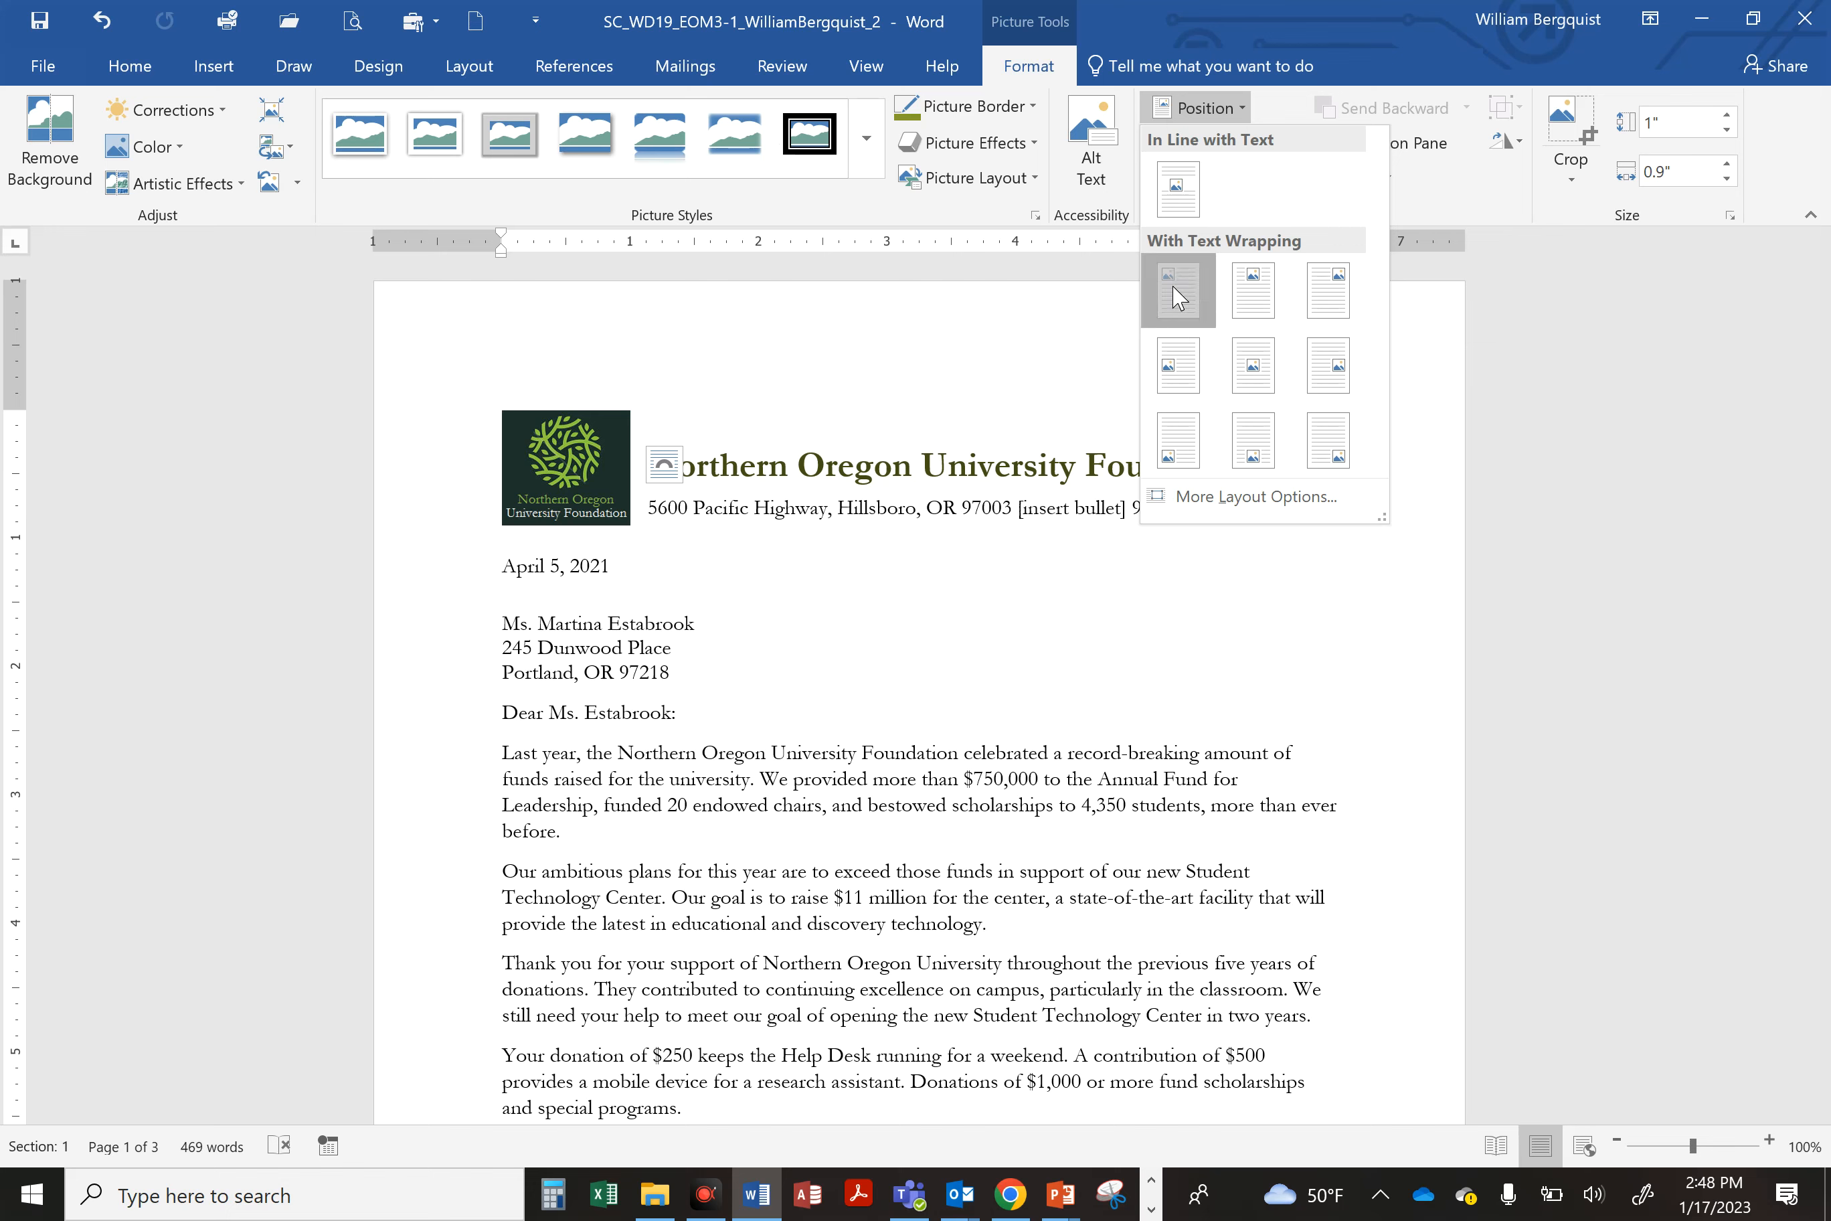
click(1179, 291)
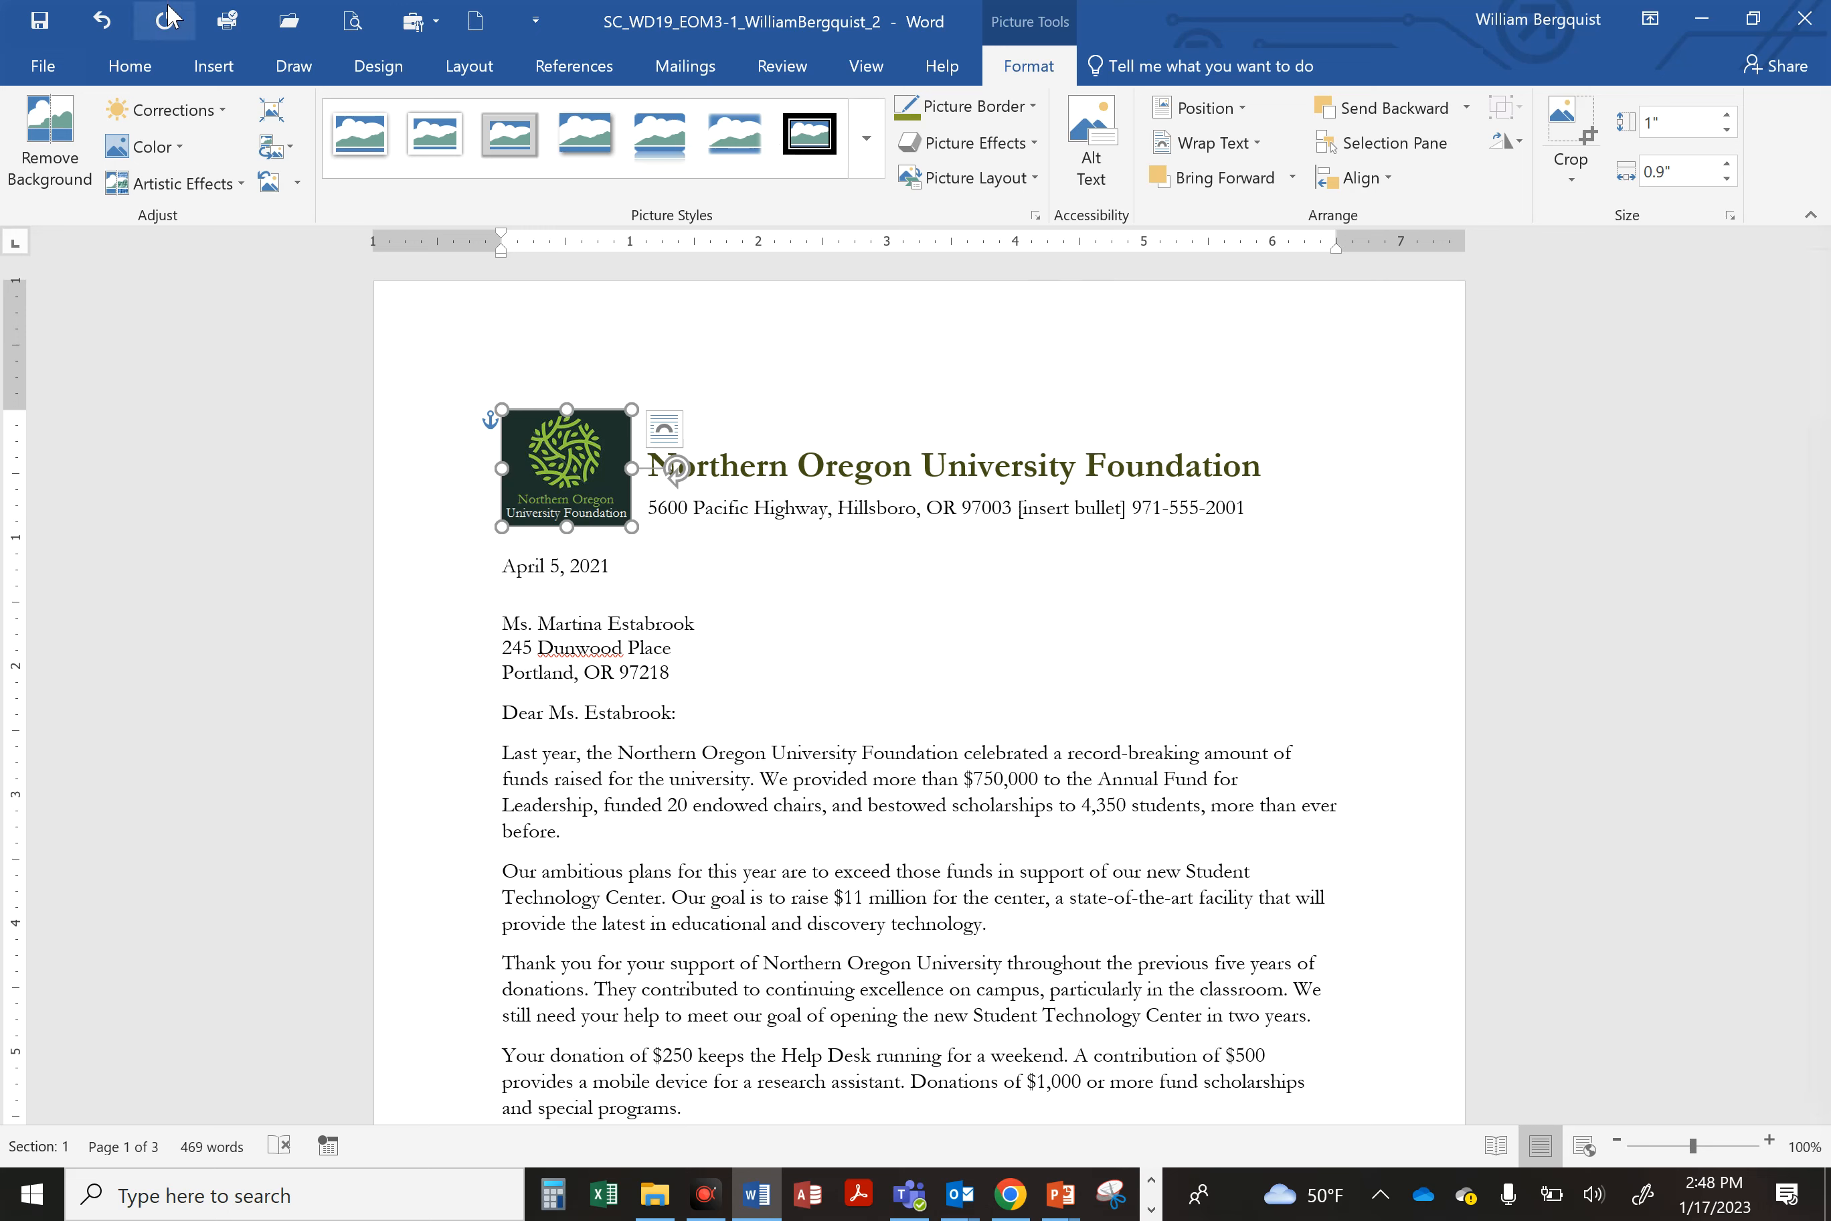
click(39, 24)
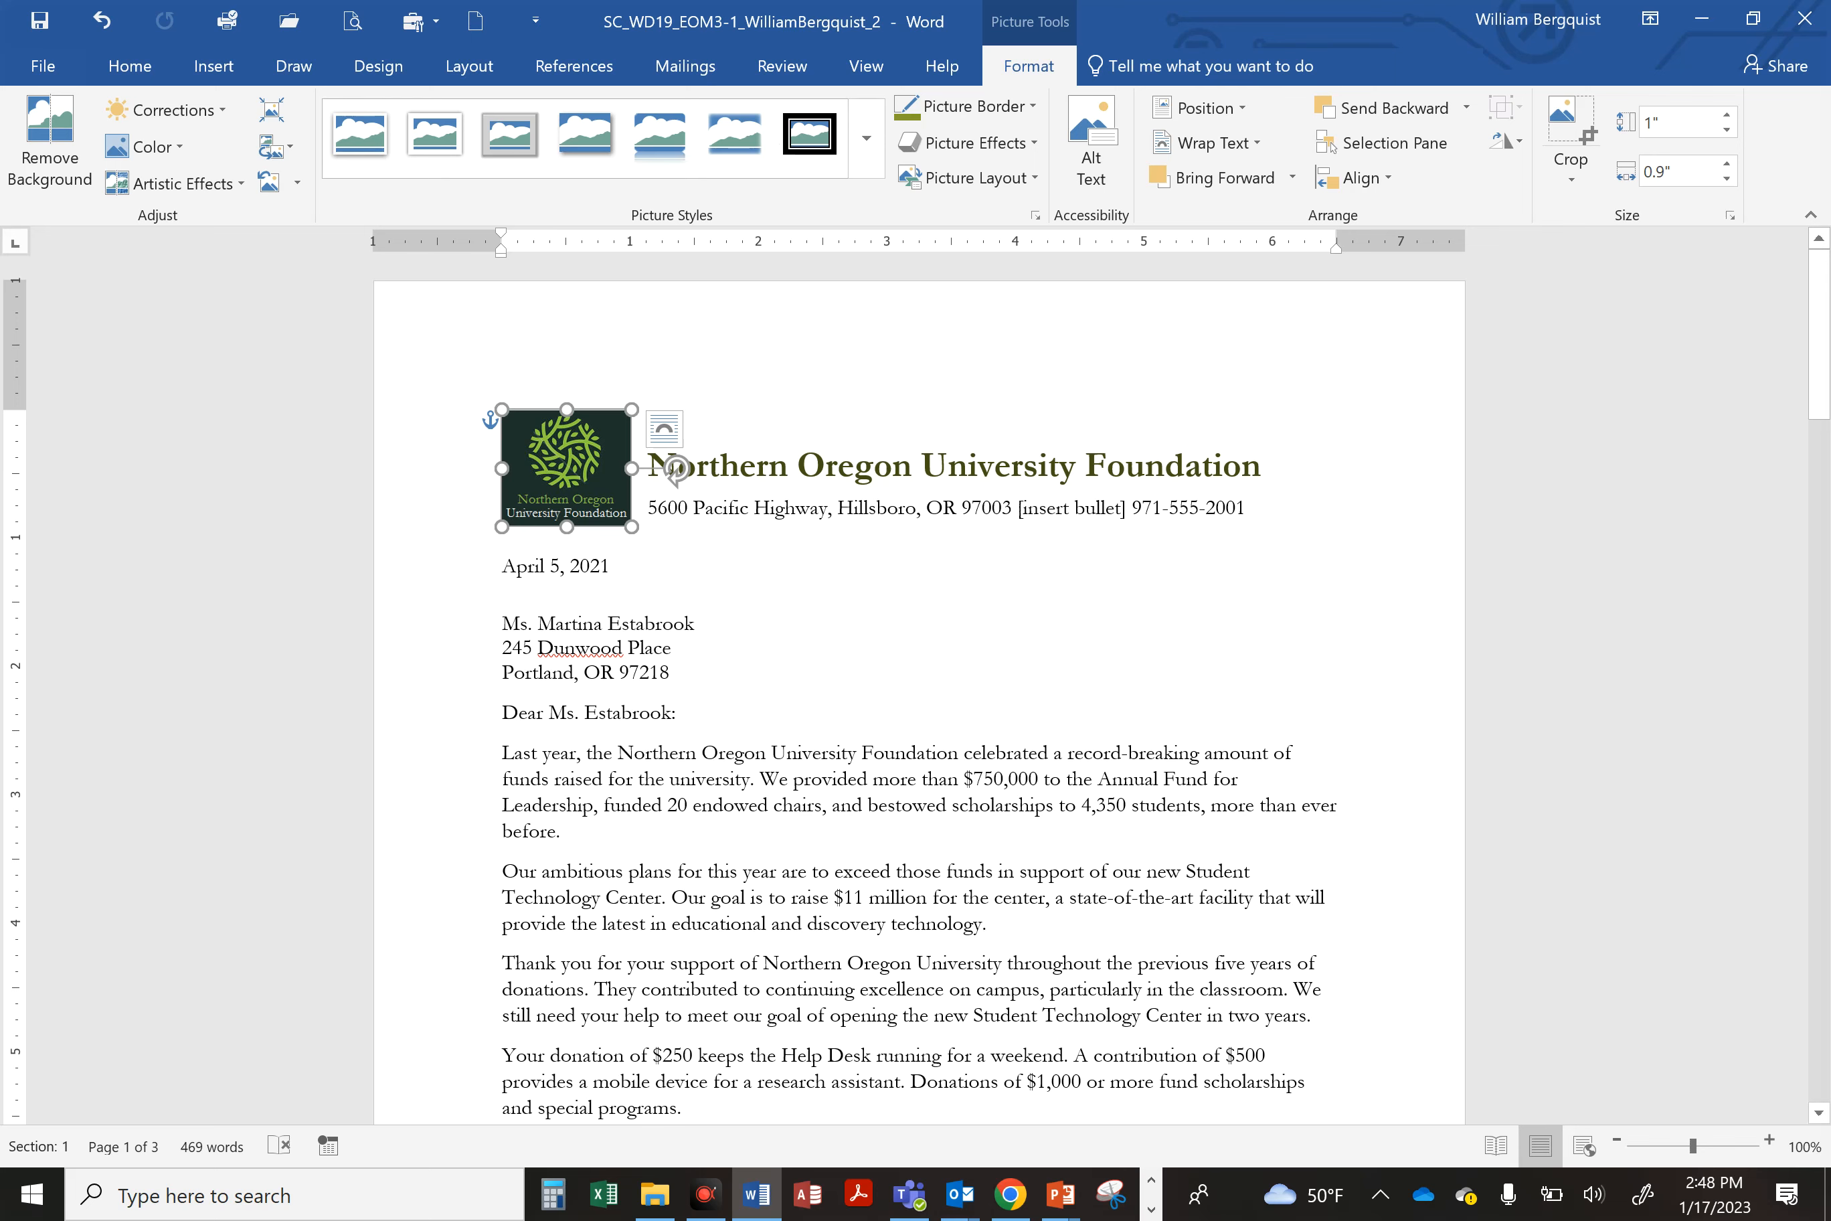
Step: Delete the [insert bullet] placeholder between the ZIP code and phone number in the address line
click(1769, 1140)
click(1770, 1141)
click(1770, 1140)
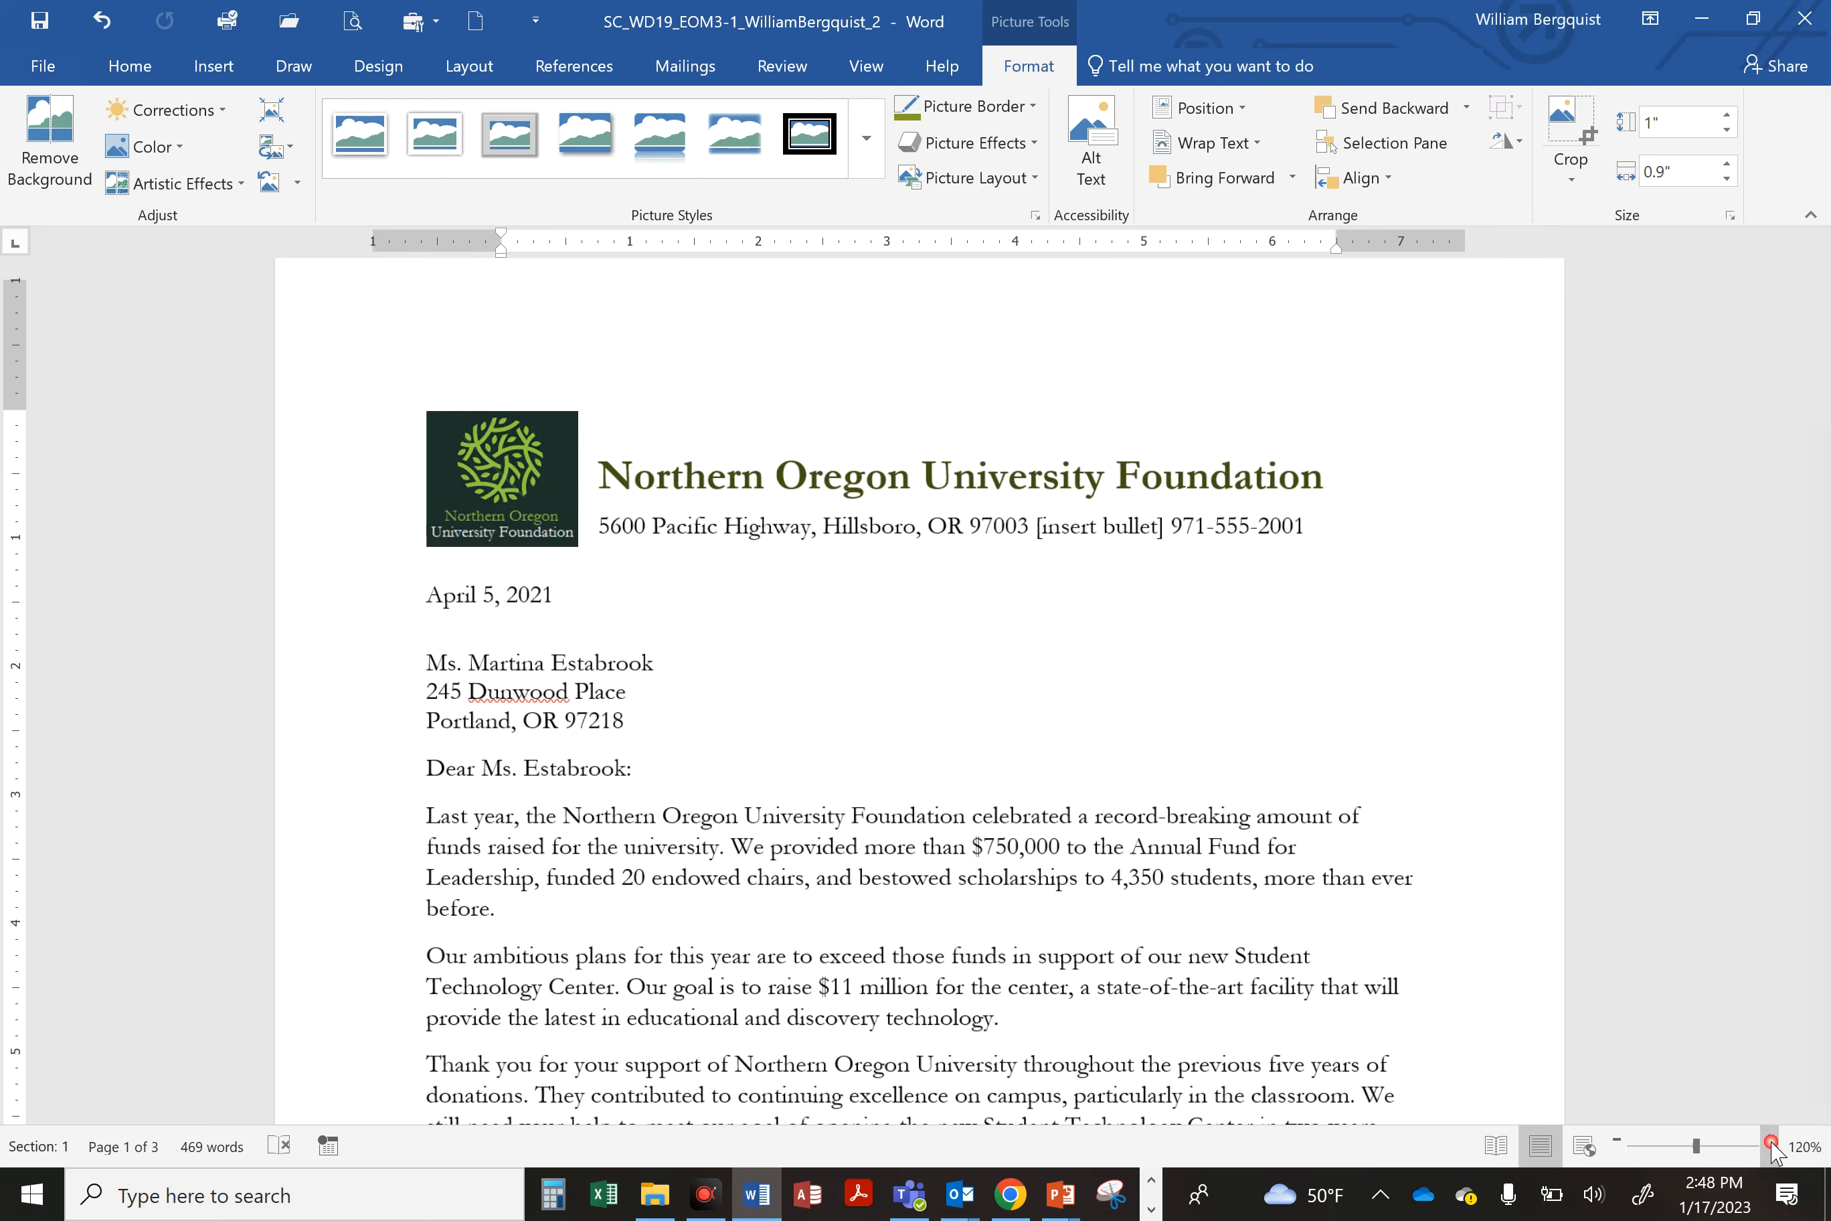
click(1048, 538)
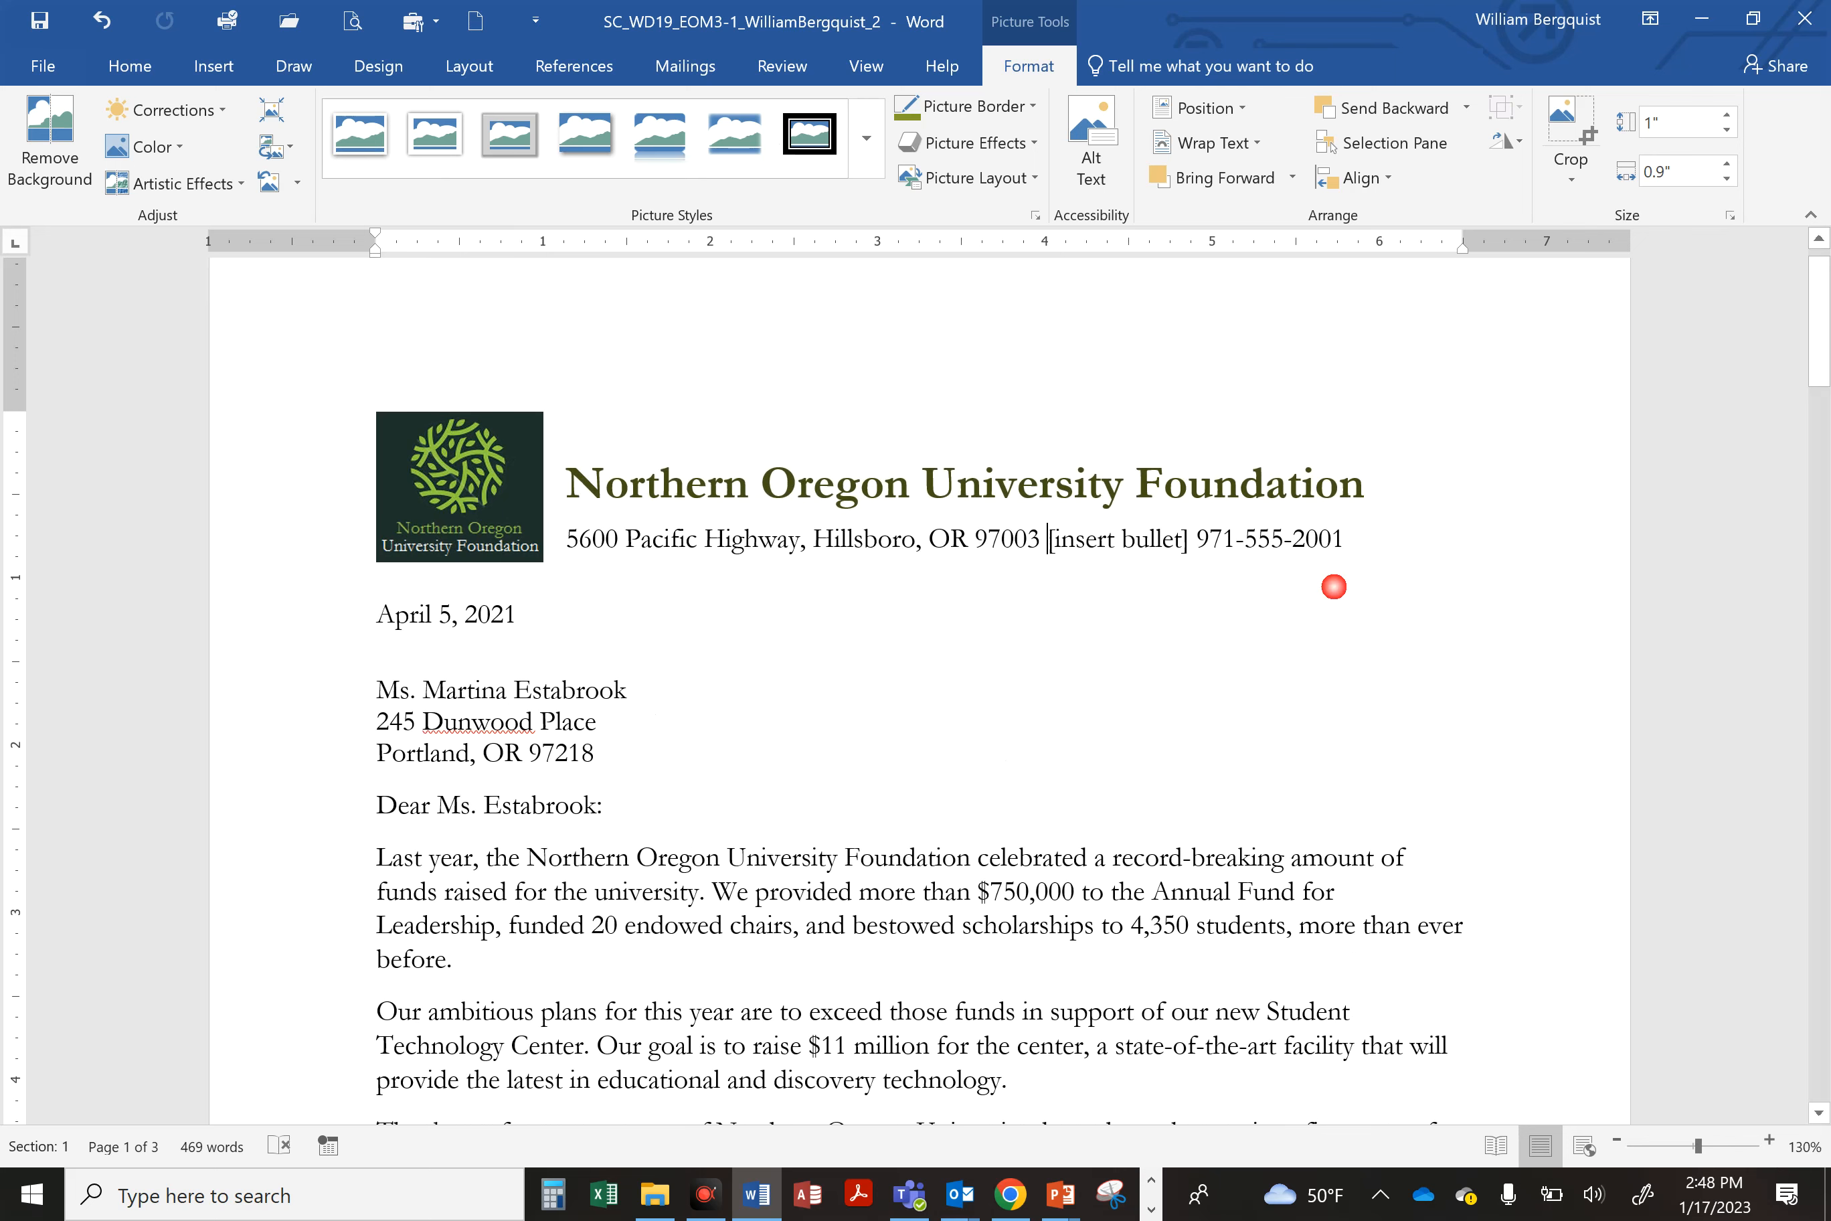
key(Delete)
key(Delete)
key(Delete)
key(Delete)
key(Delete)
key(Delete)
key(Delete)
key(Delete)
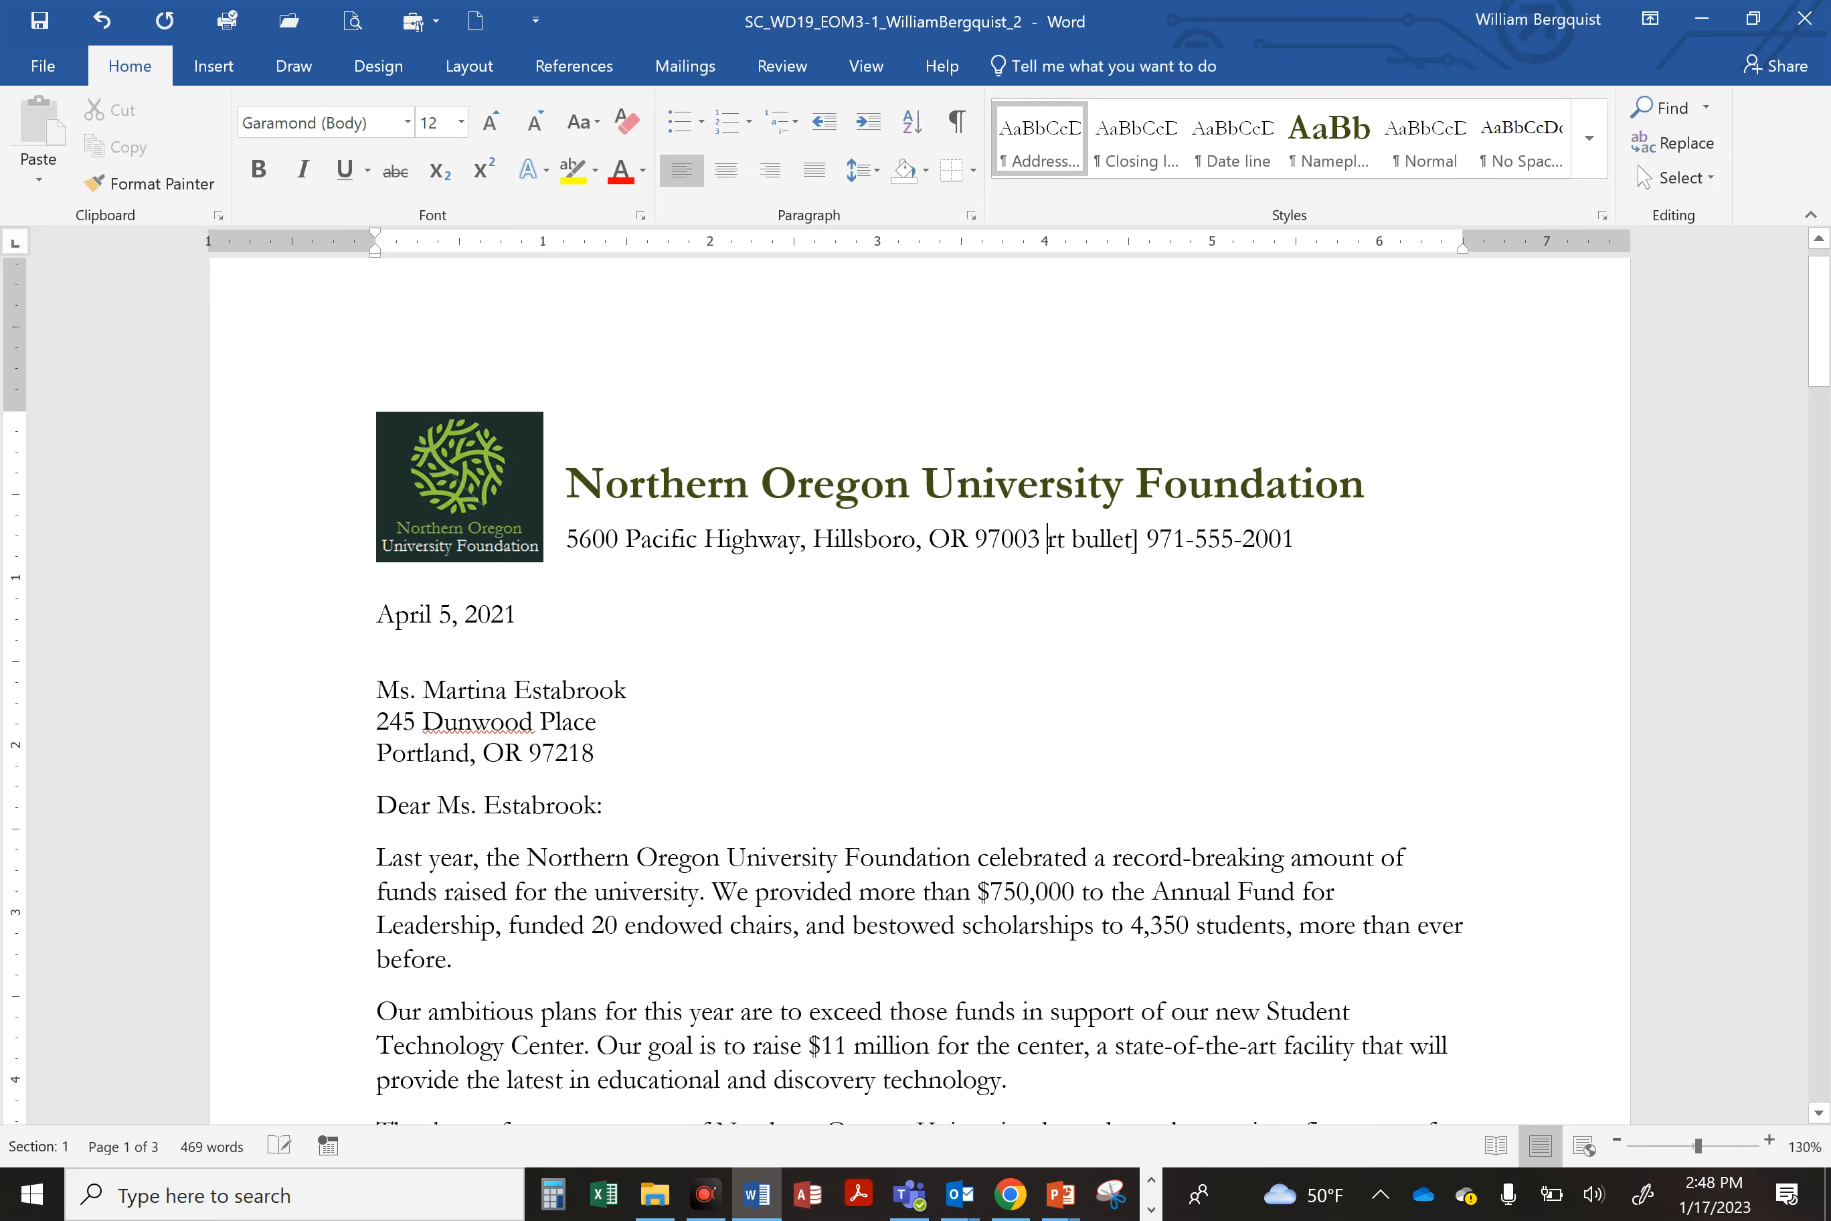
key(Delete)
key(Delete)
key(Delete)
key(Delete)
key(Delete)
key(Delete)
key(Delete)
key(Delete)
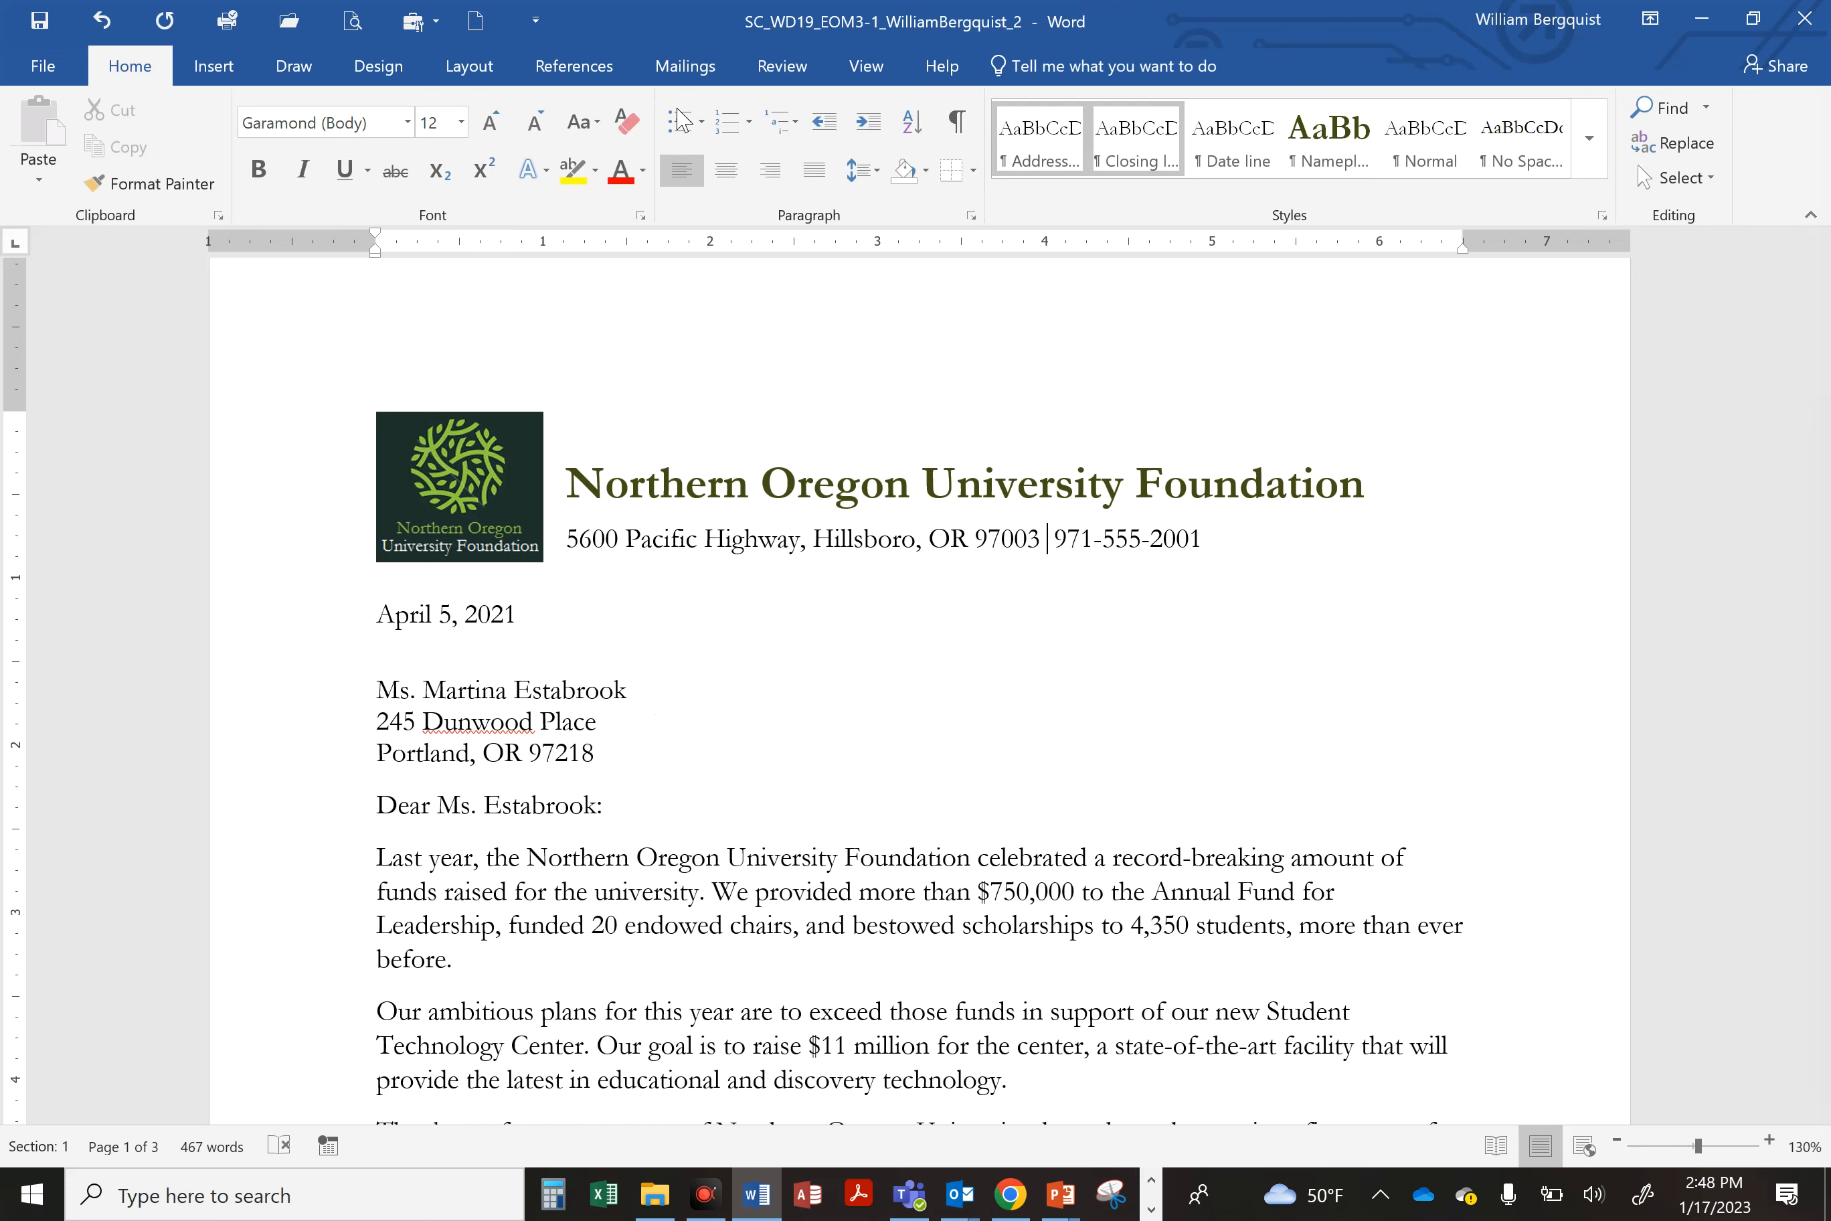
Step: Insert a Middle Dot symbol (character code 183) between the ZIP code and phone number
click(216, 72)
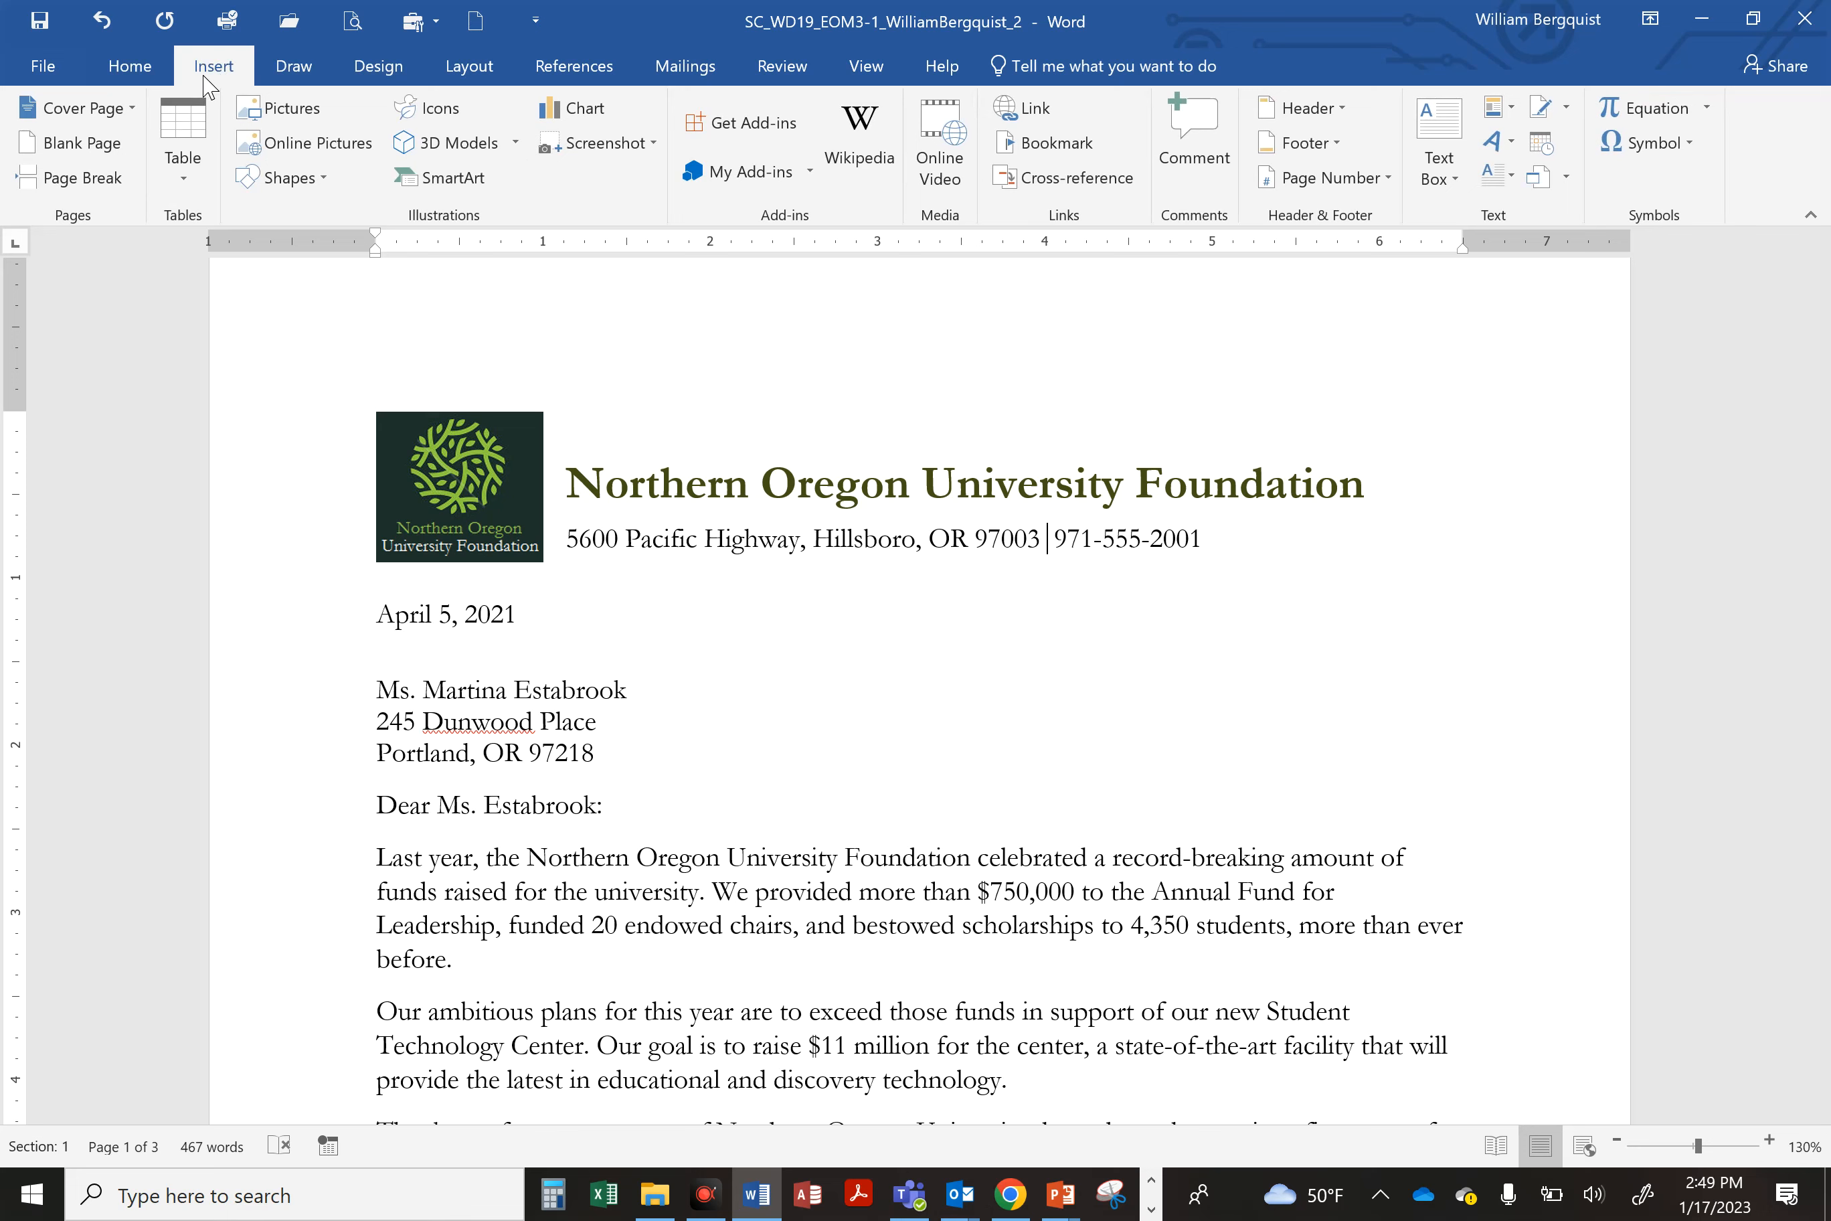
click(1645, 143)
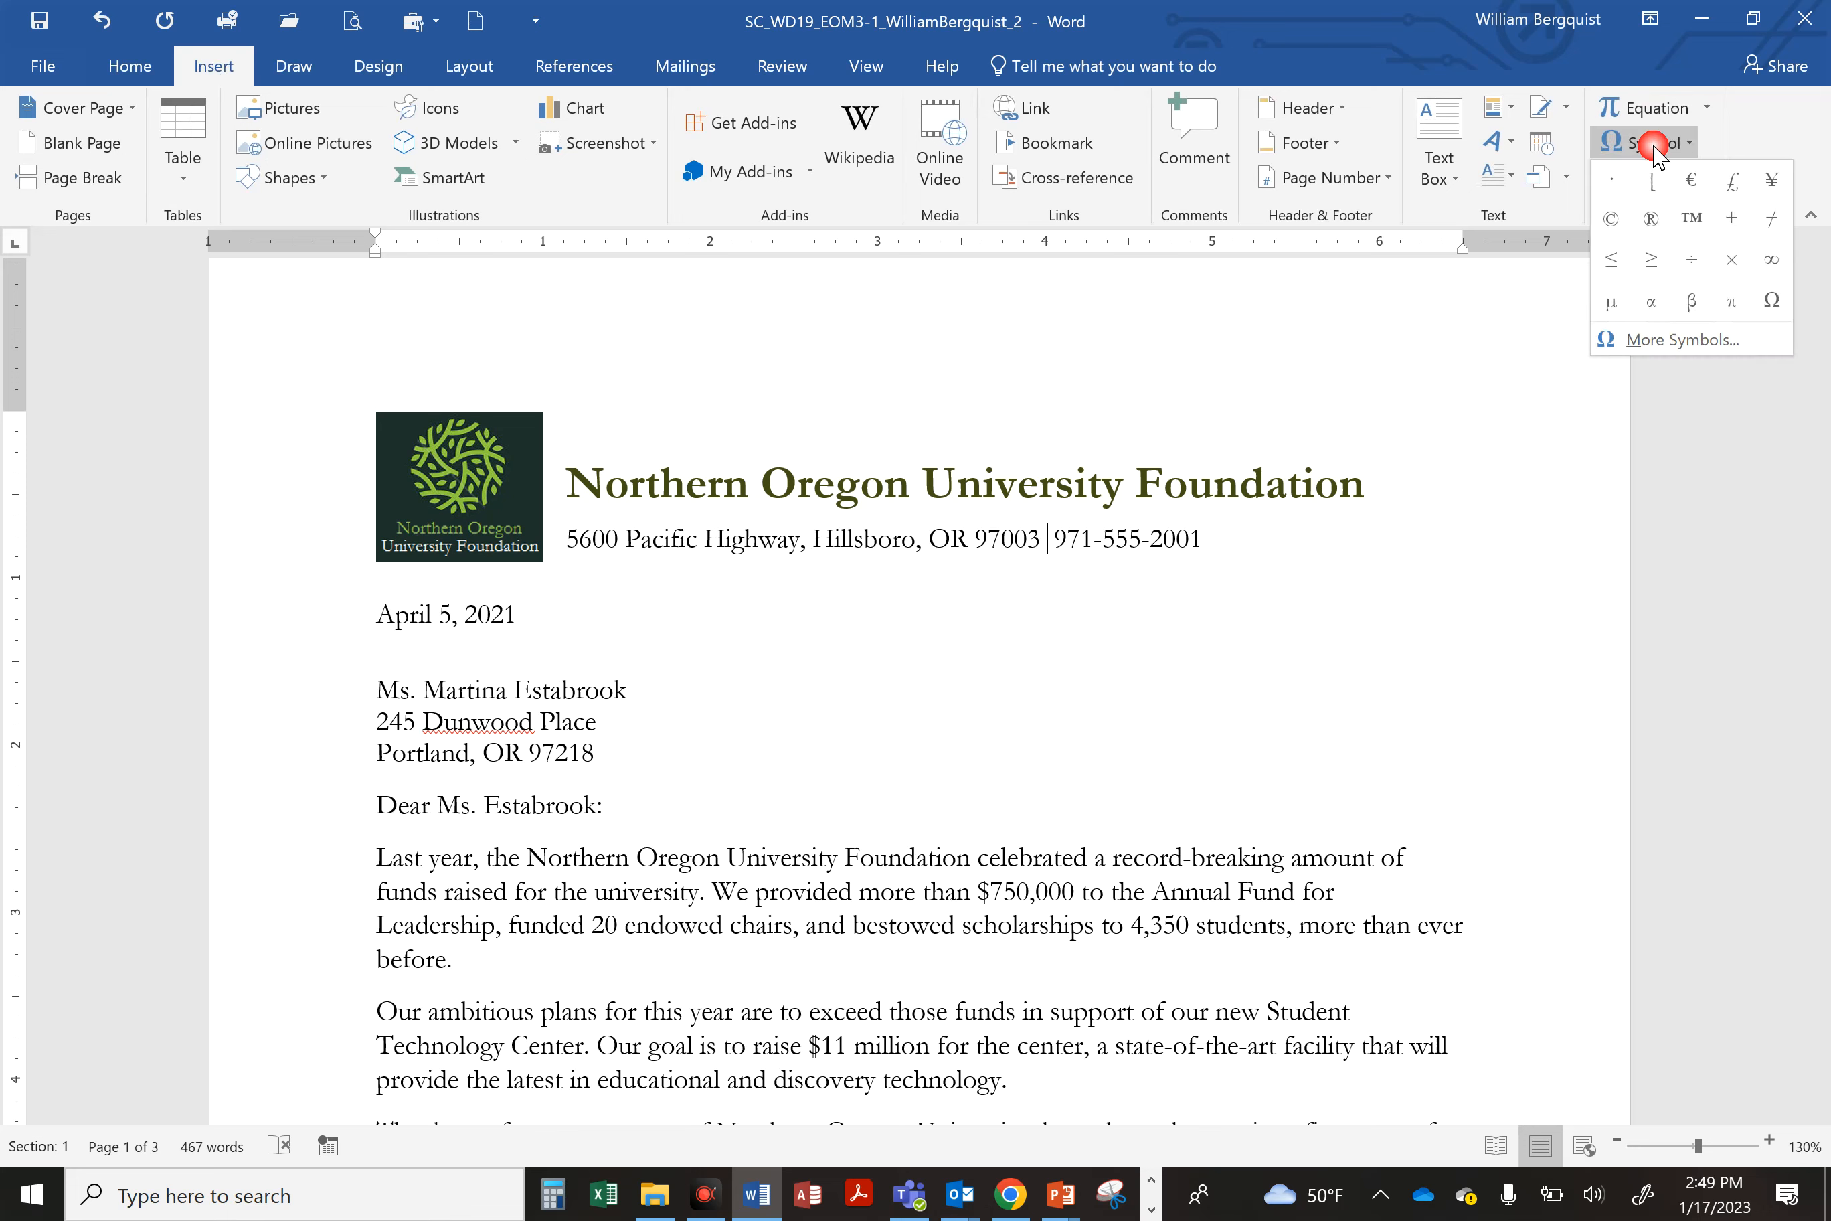
click(1652, 340)
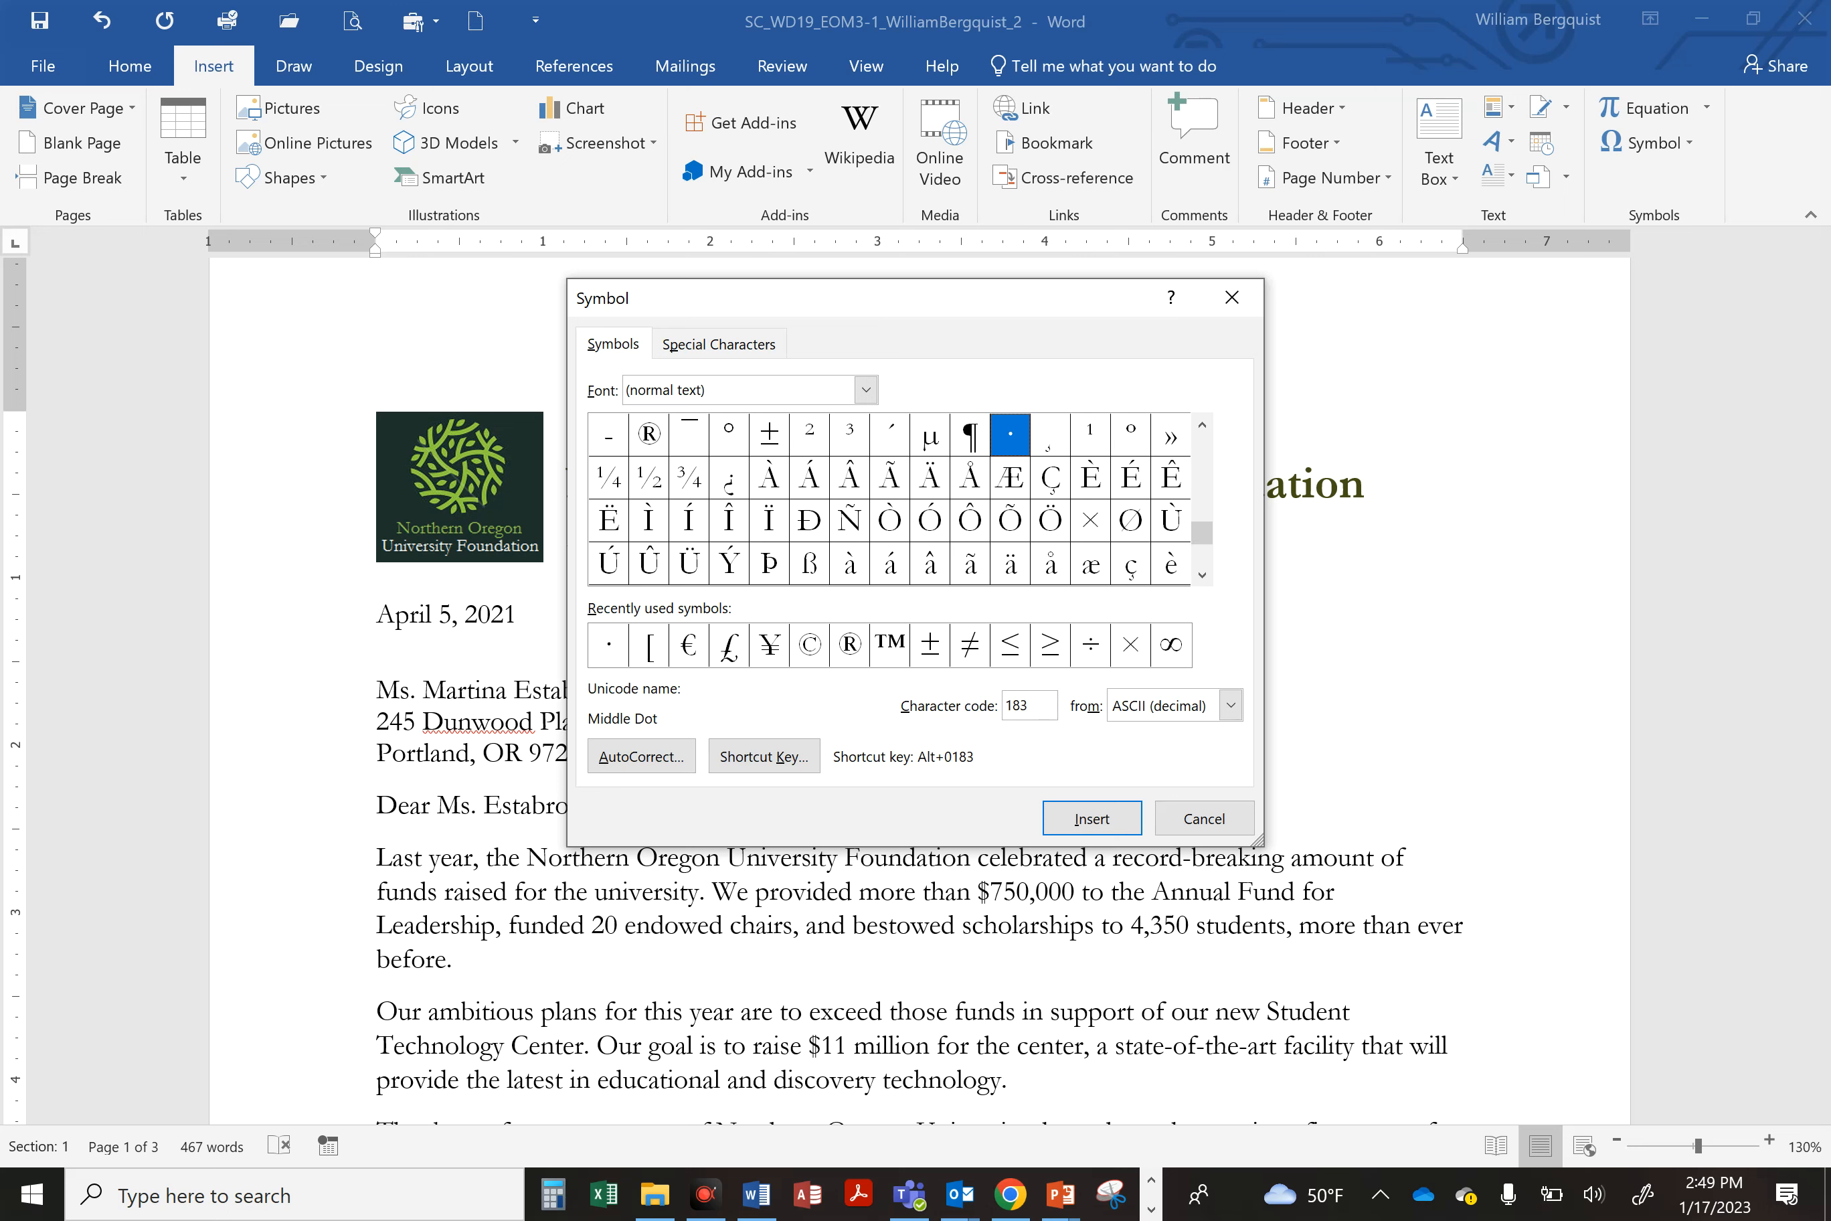
click(1230, 704)
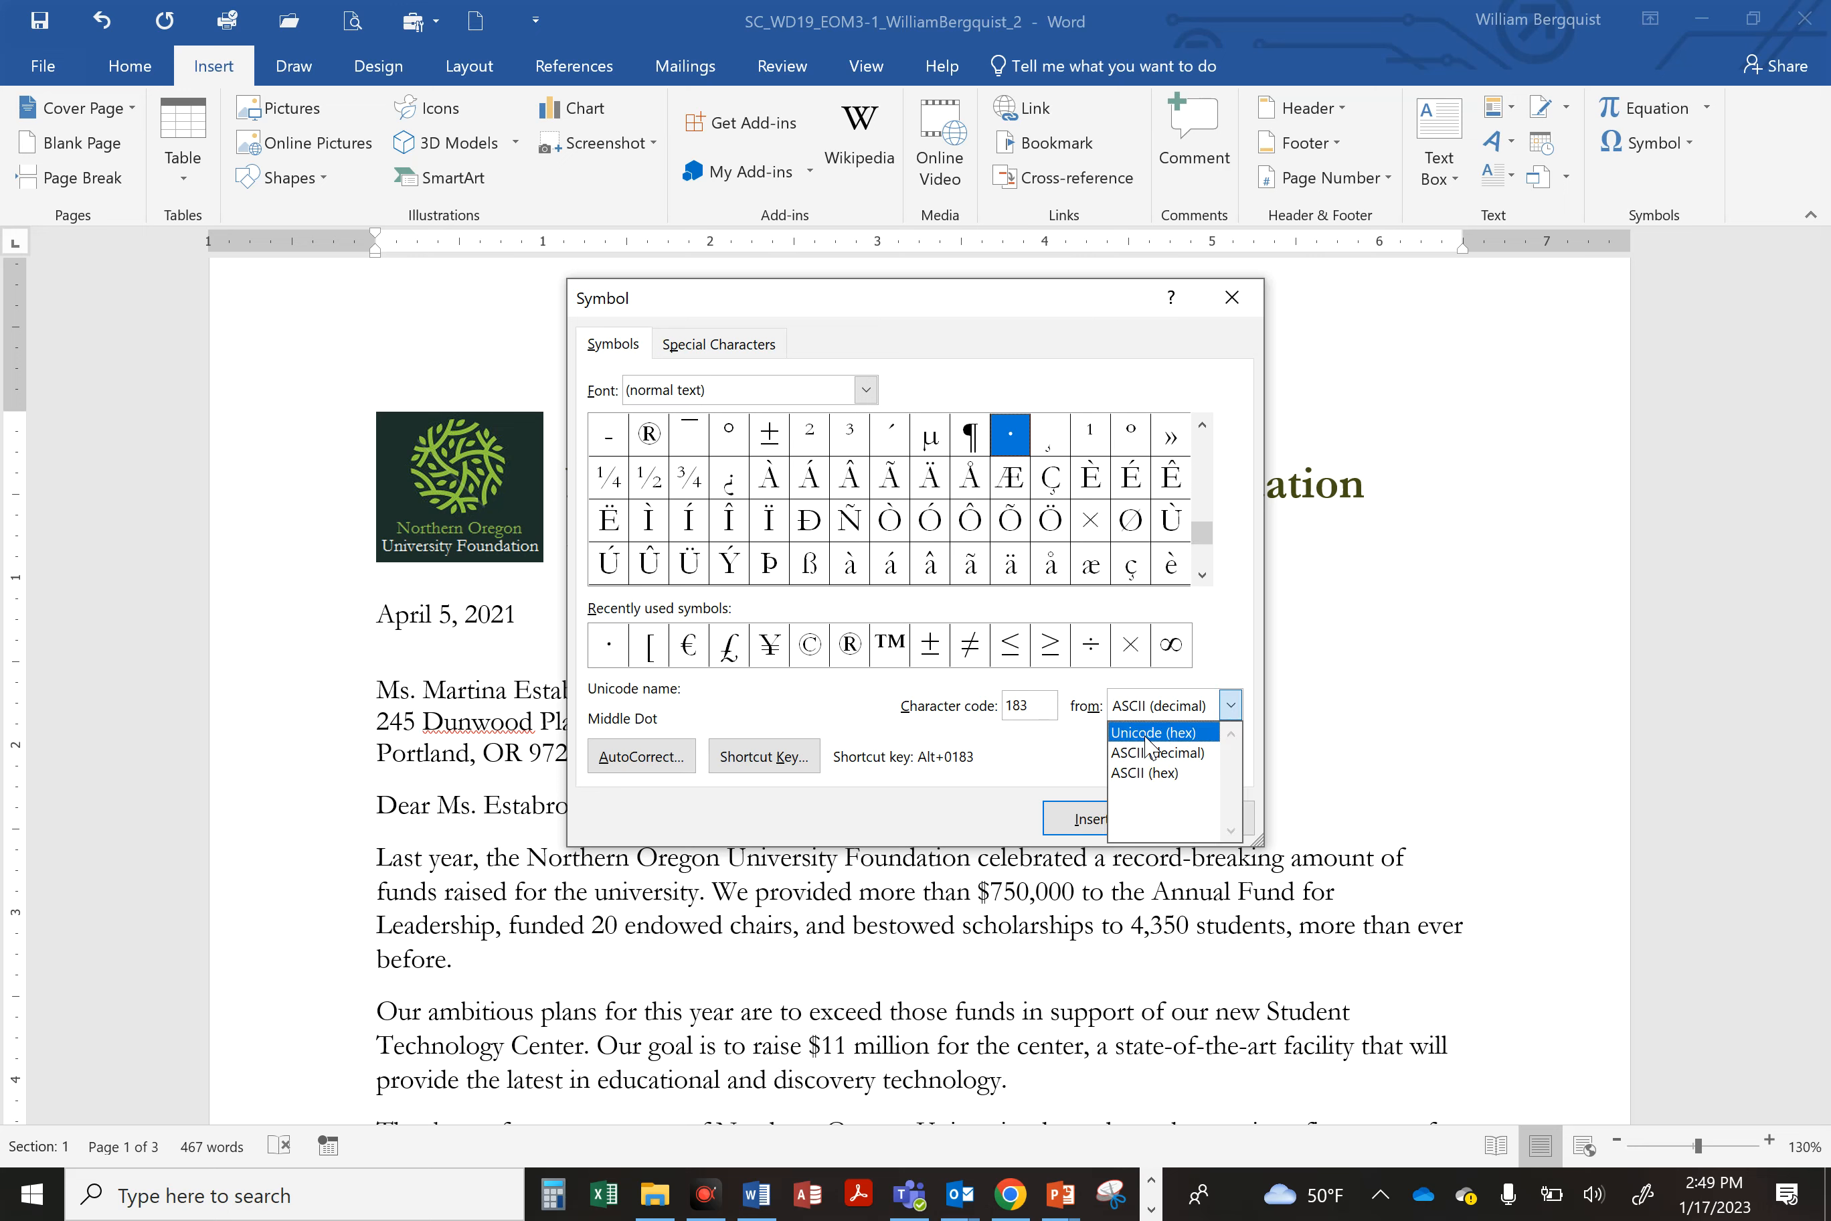
click(1186, 757)
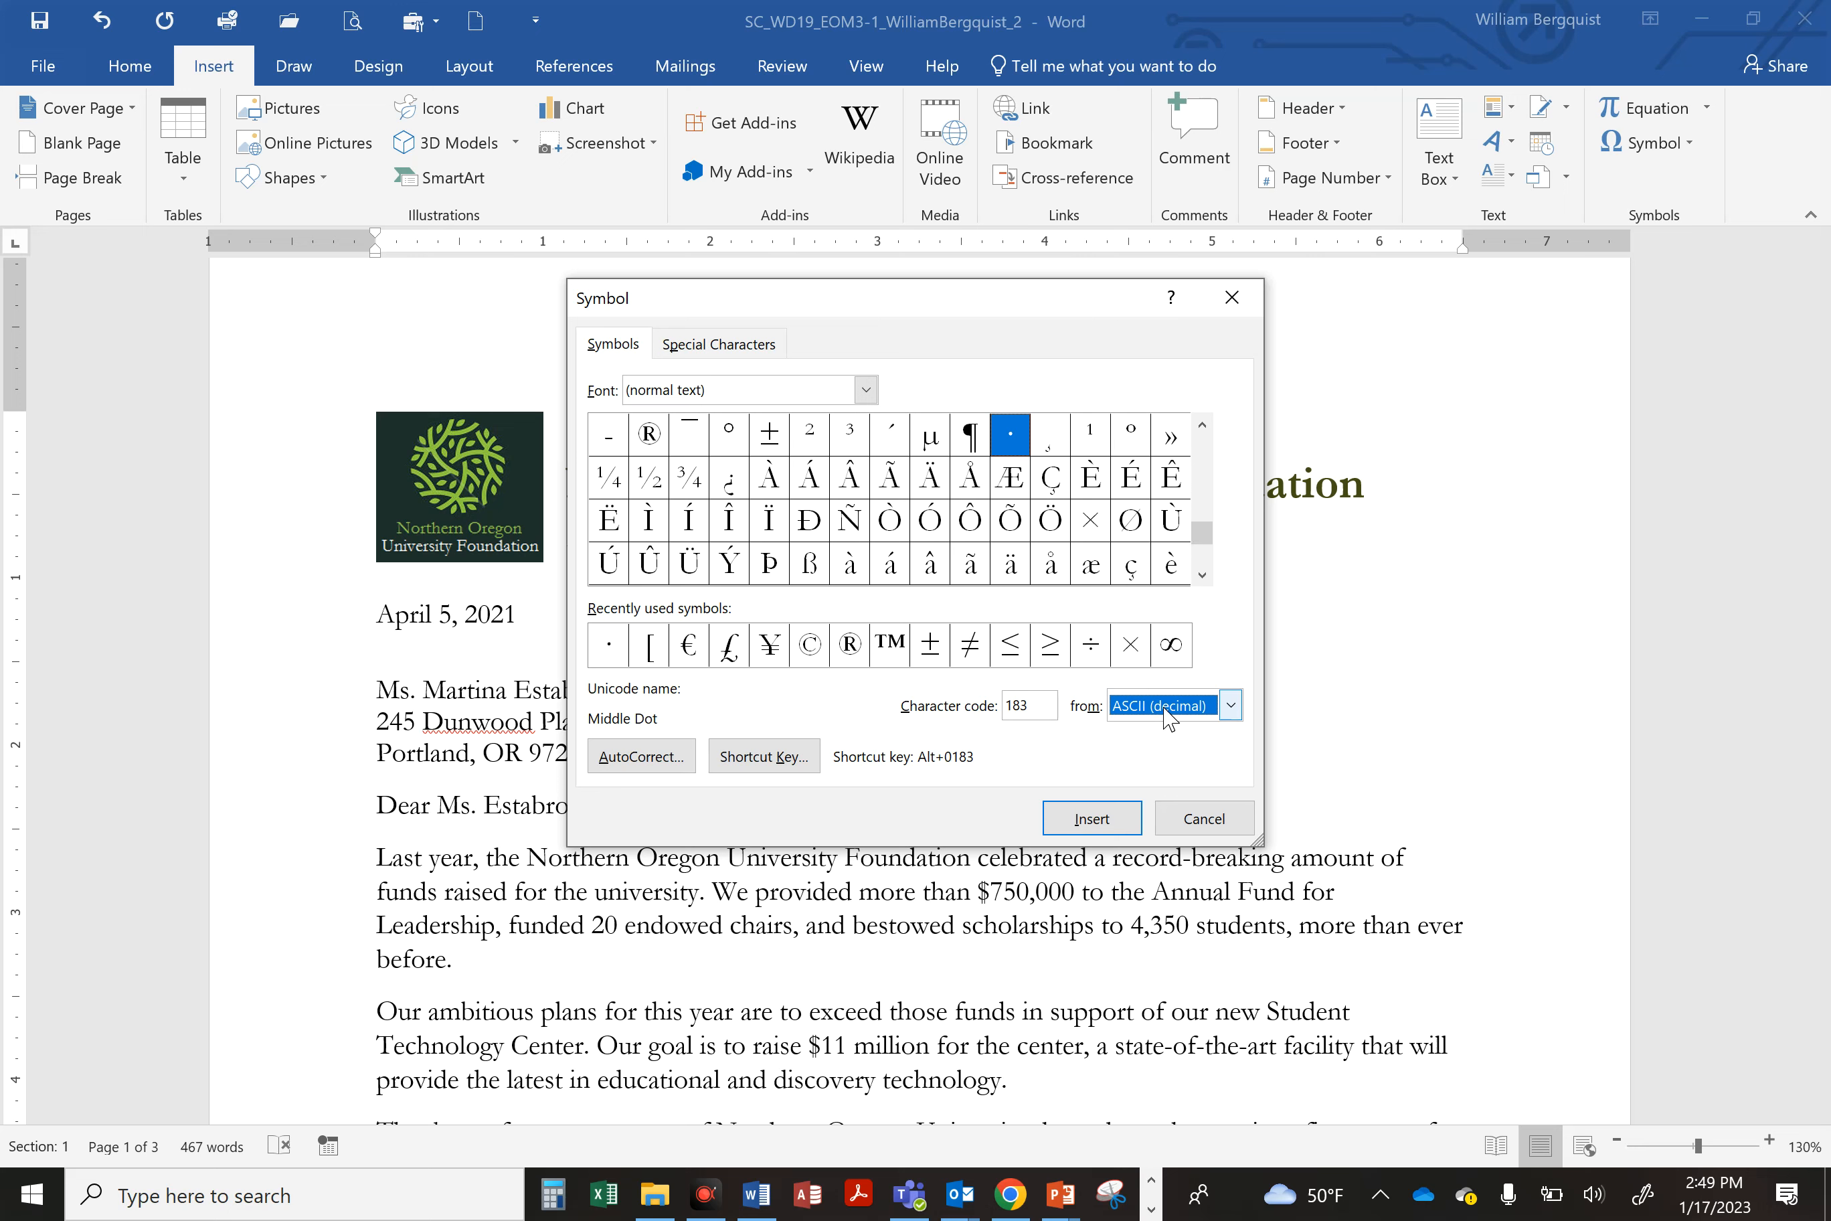
click(1013, 435)
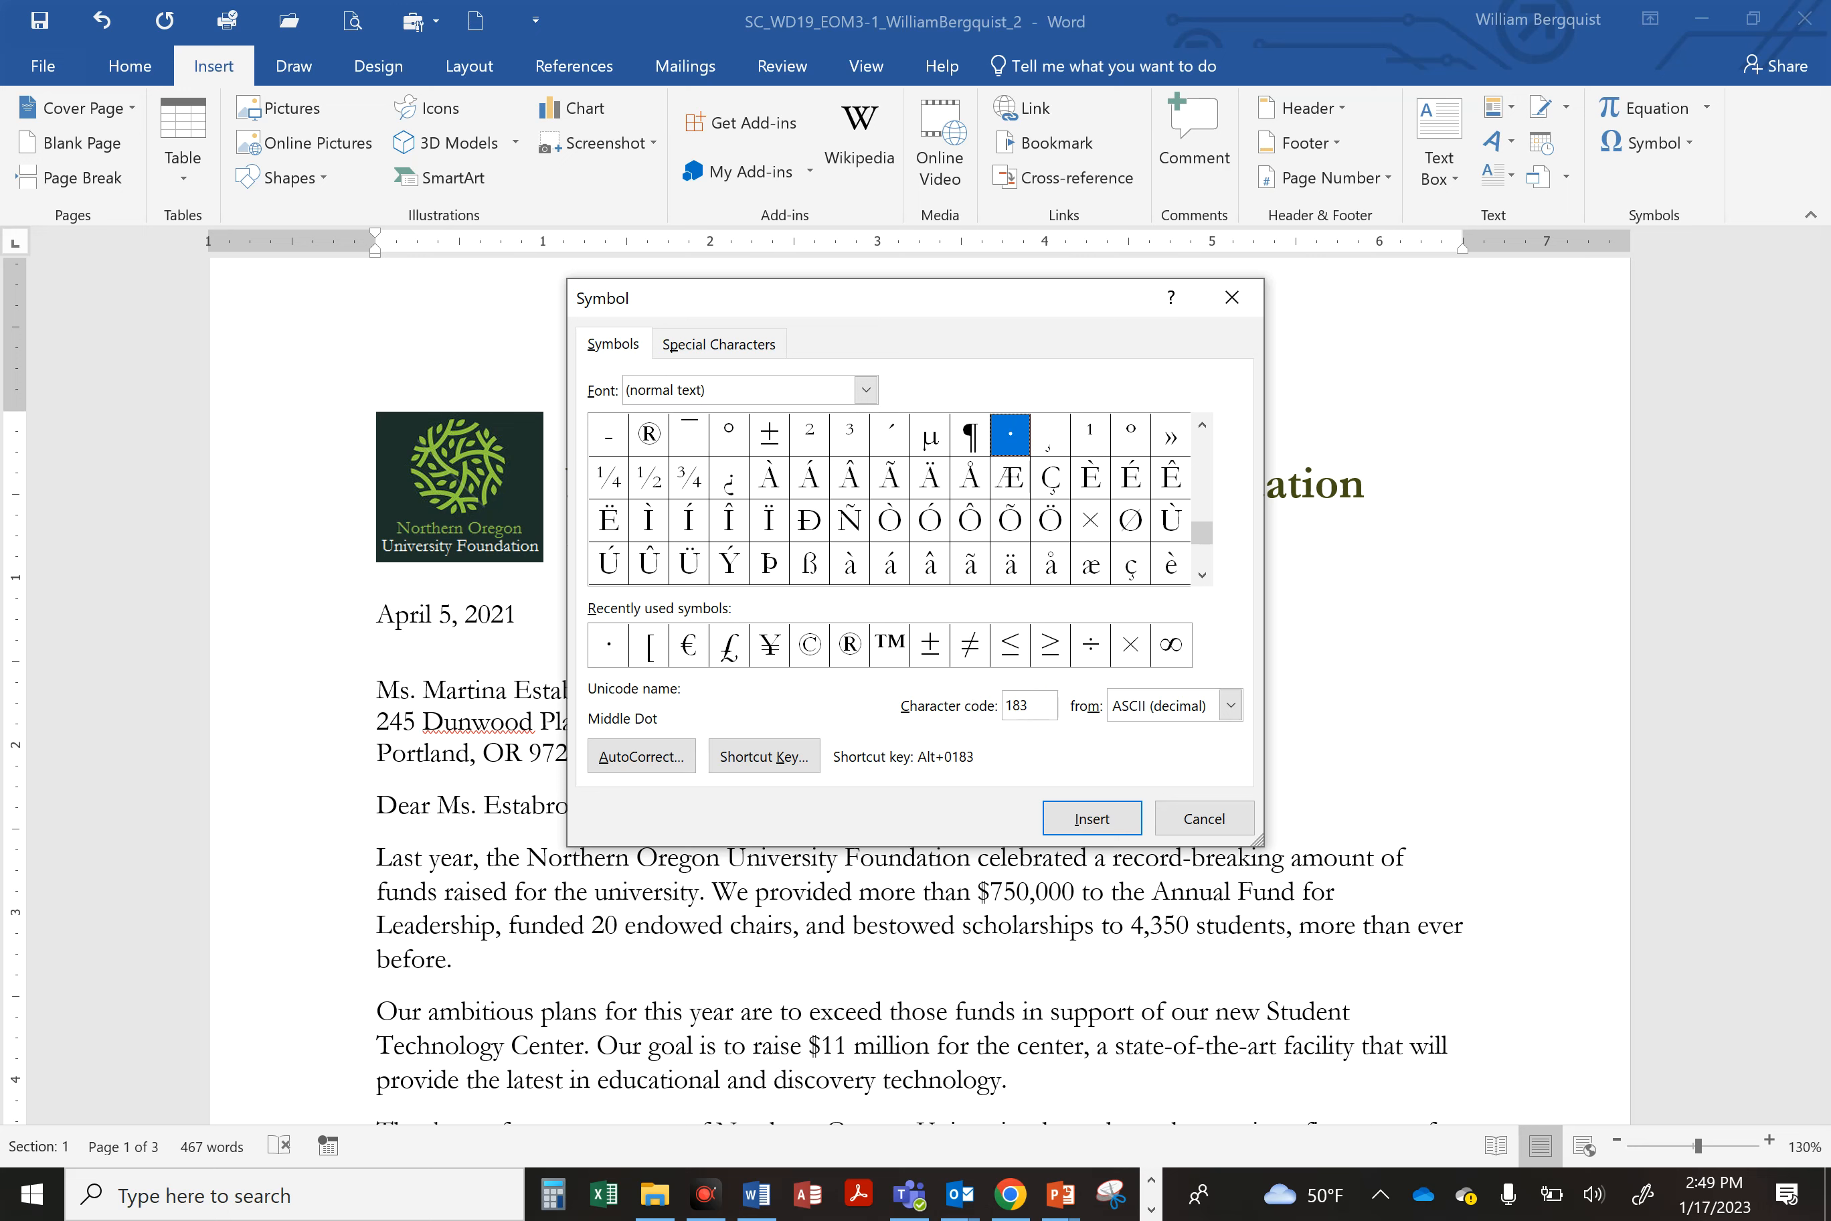
click(1096, 819)
click(1184, 818)
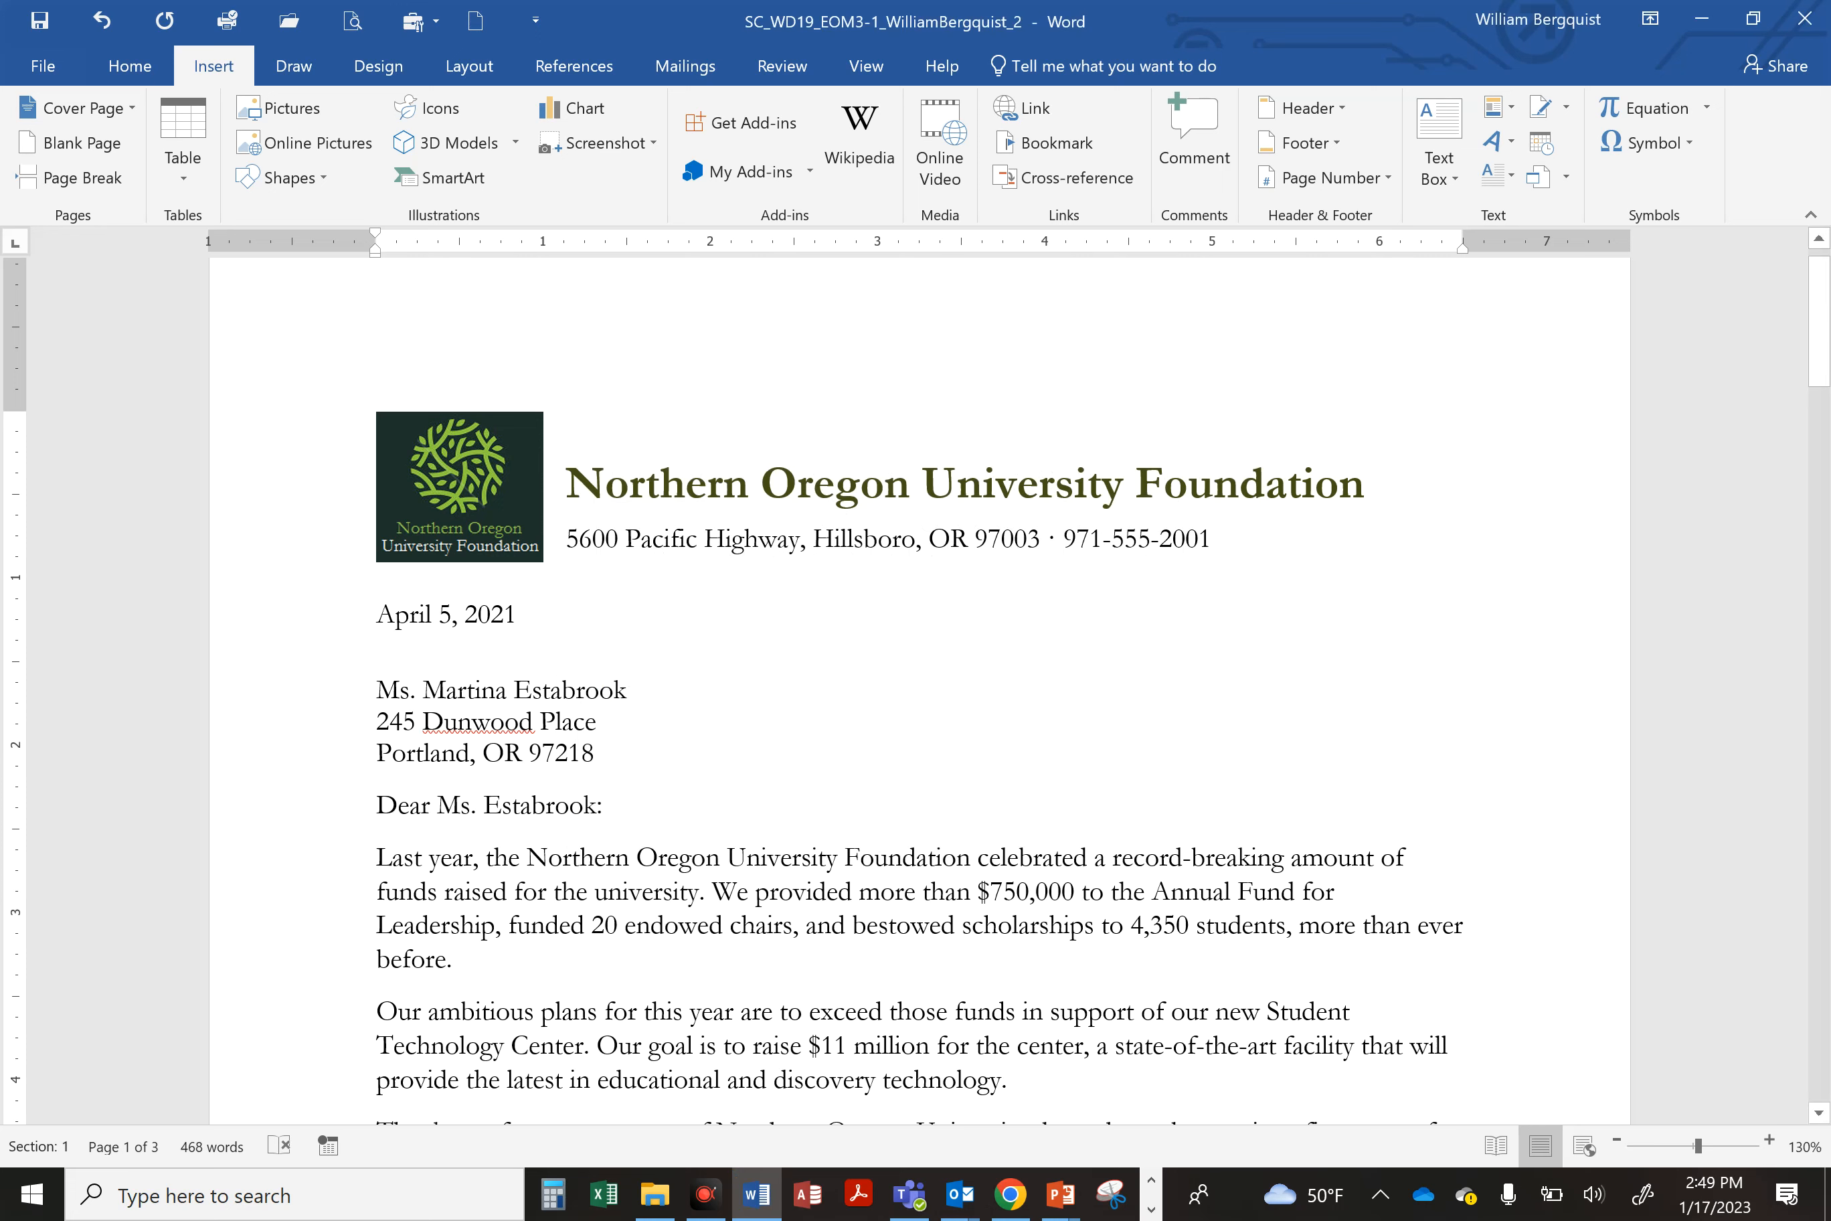
Step: Save the document
click(40, 21)
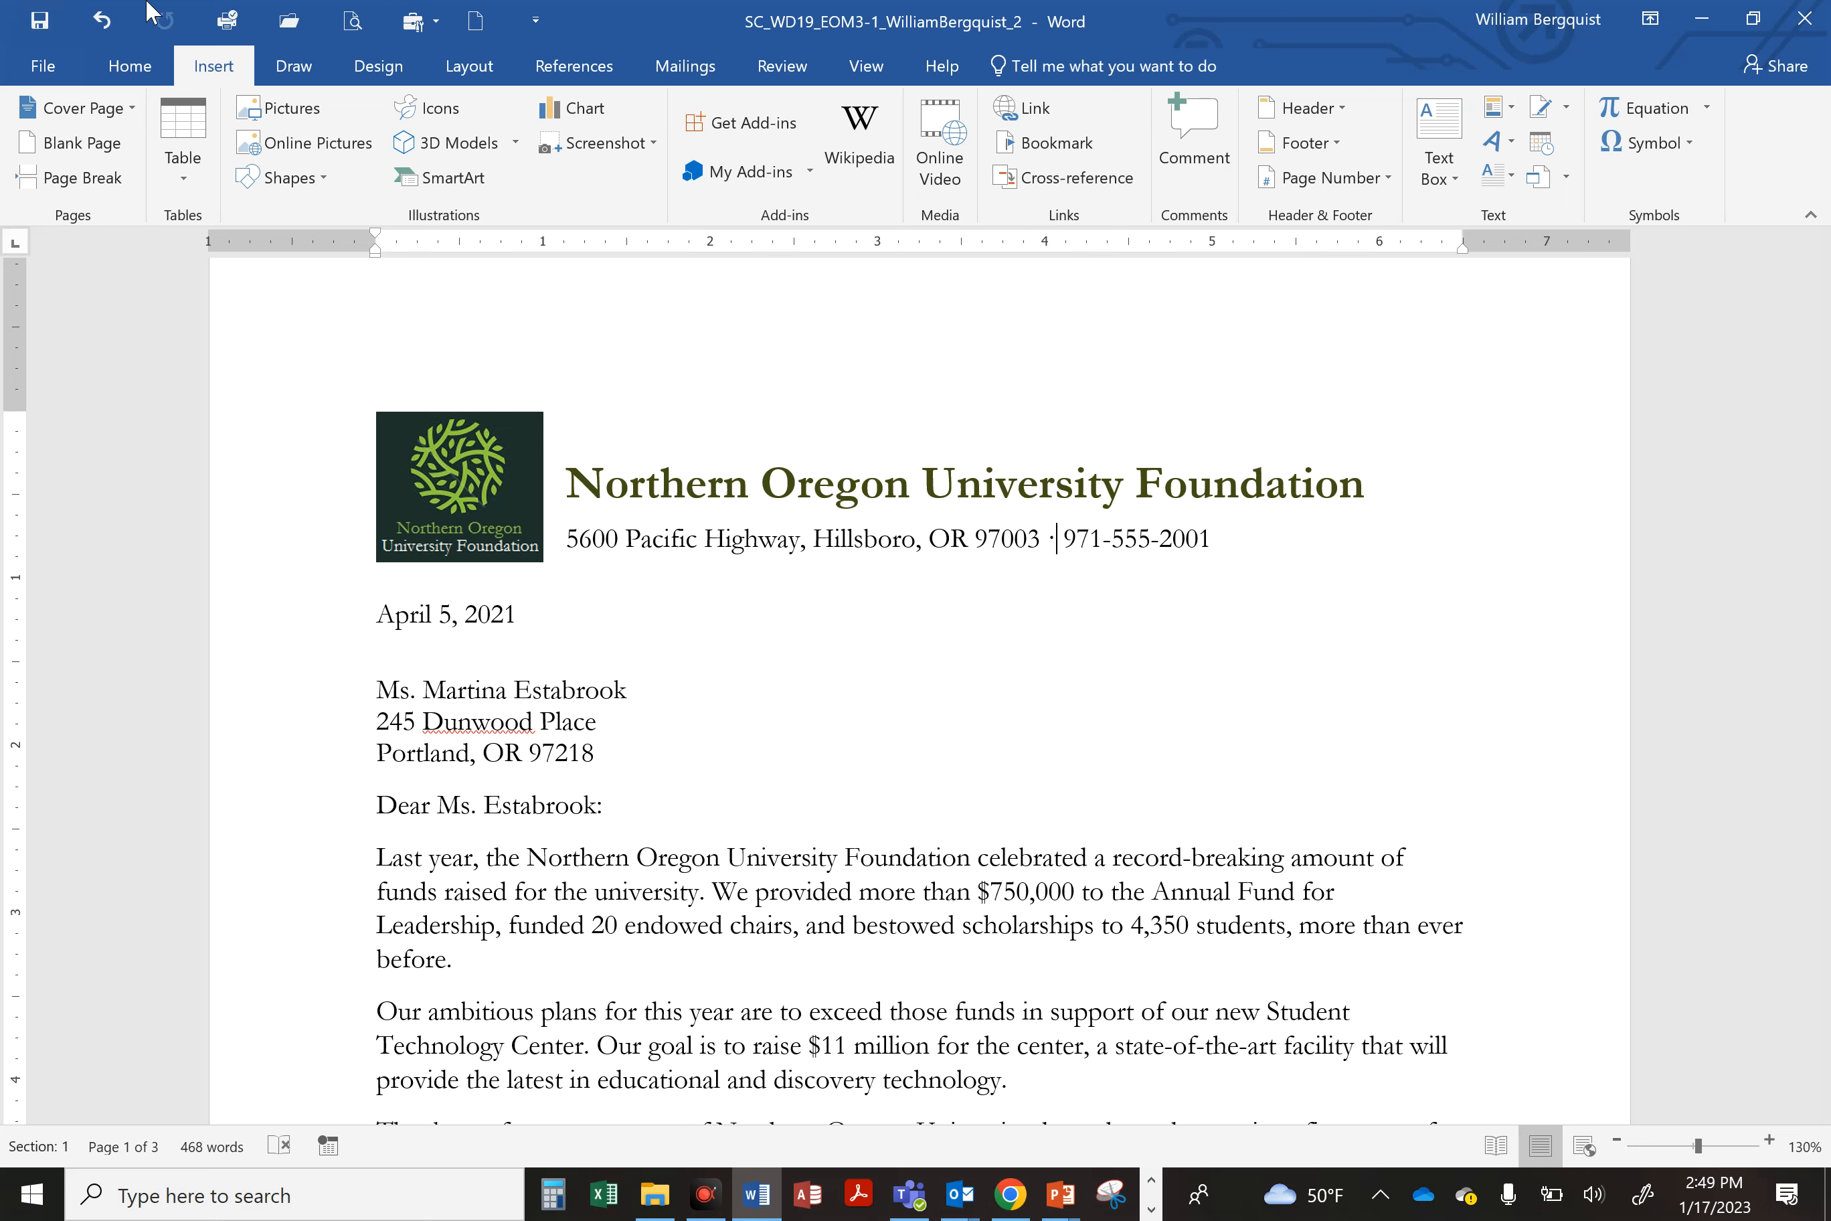
click(653, 538)
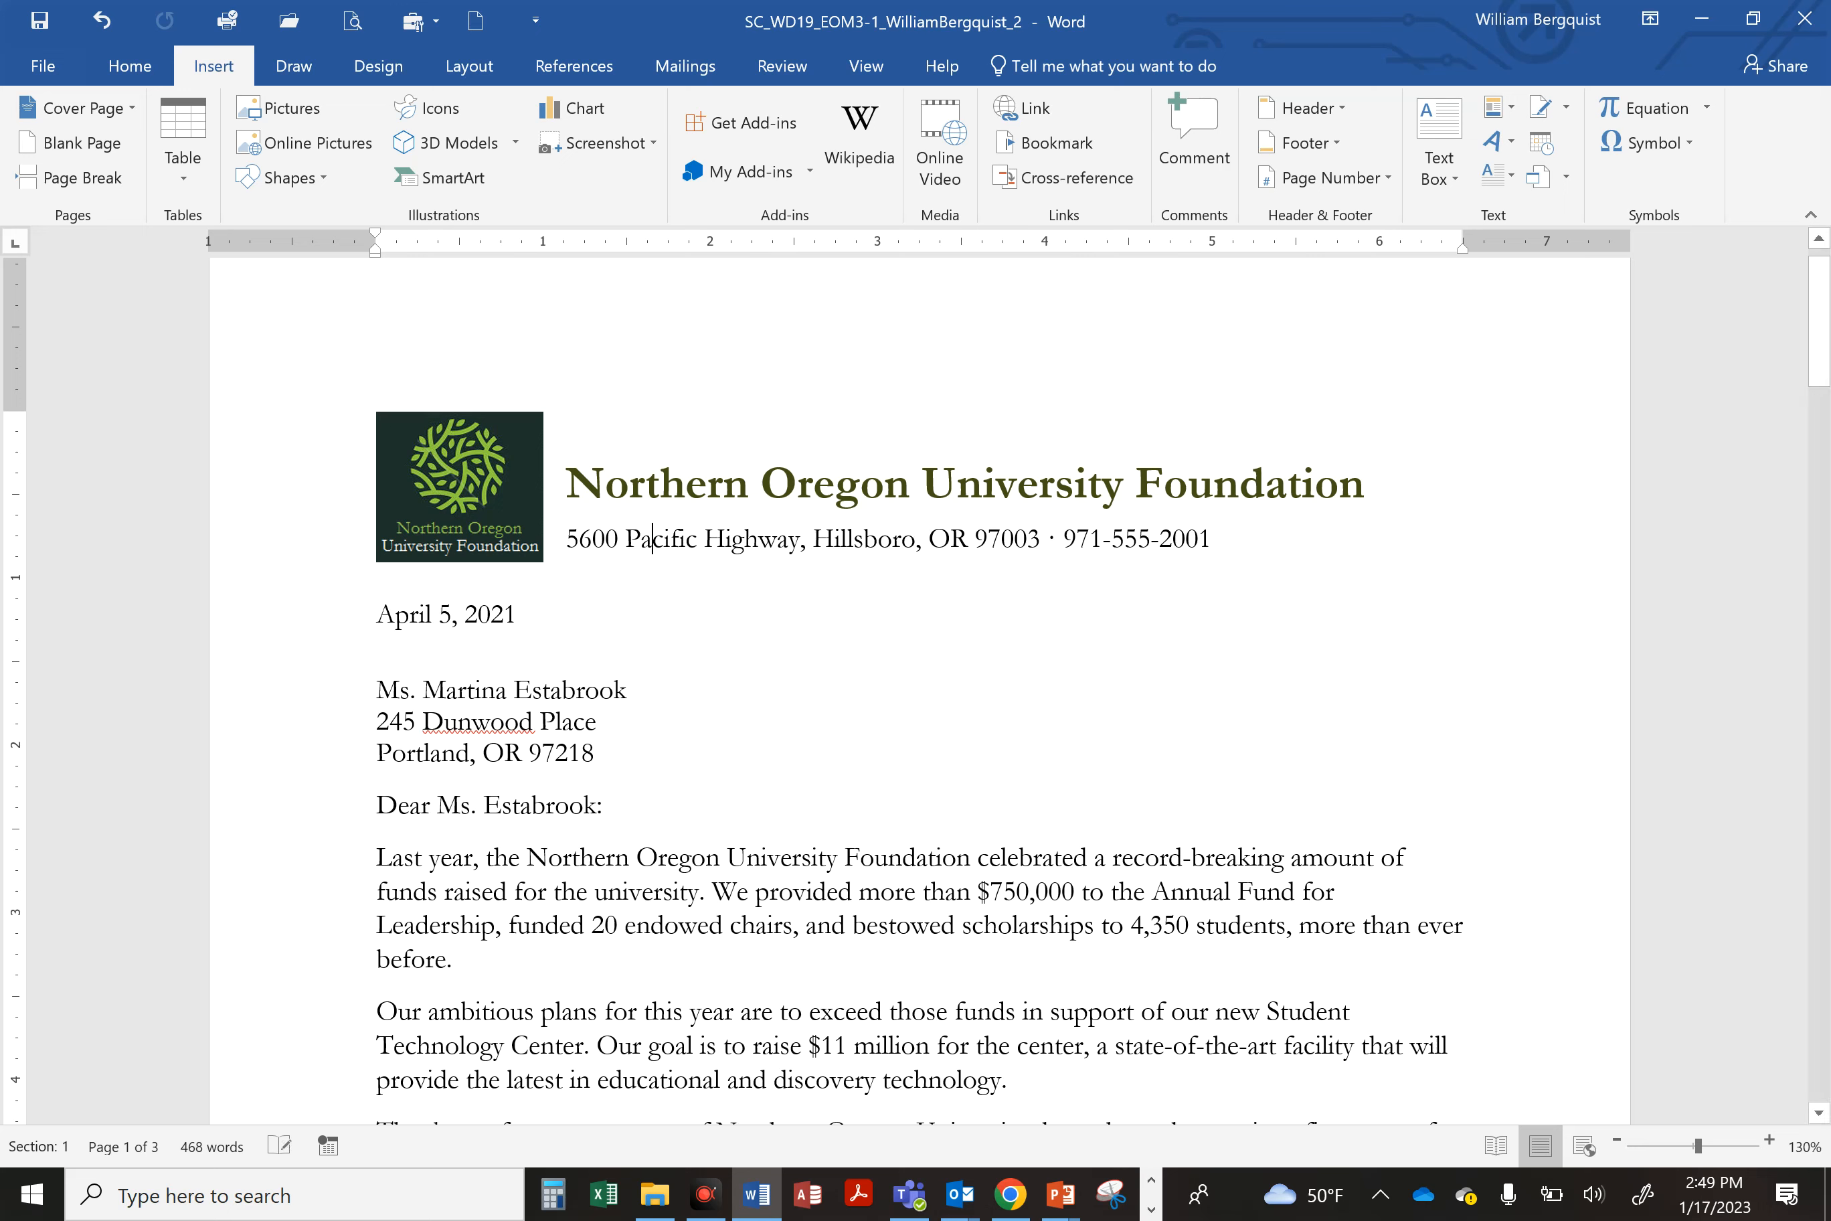
Step: Open Borders and Shading for the address line and choose a dotted line style, olive green color and 1½ pt width
click(745, 544)
click(128, 75)
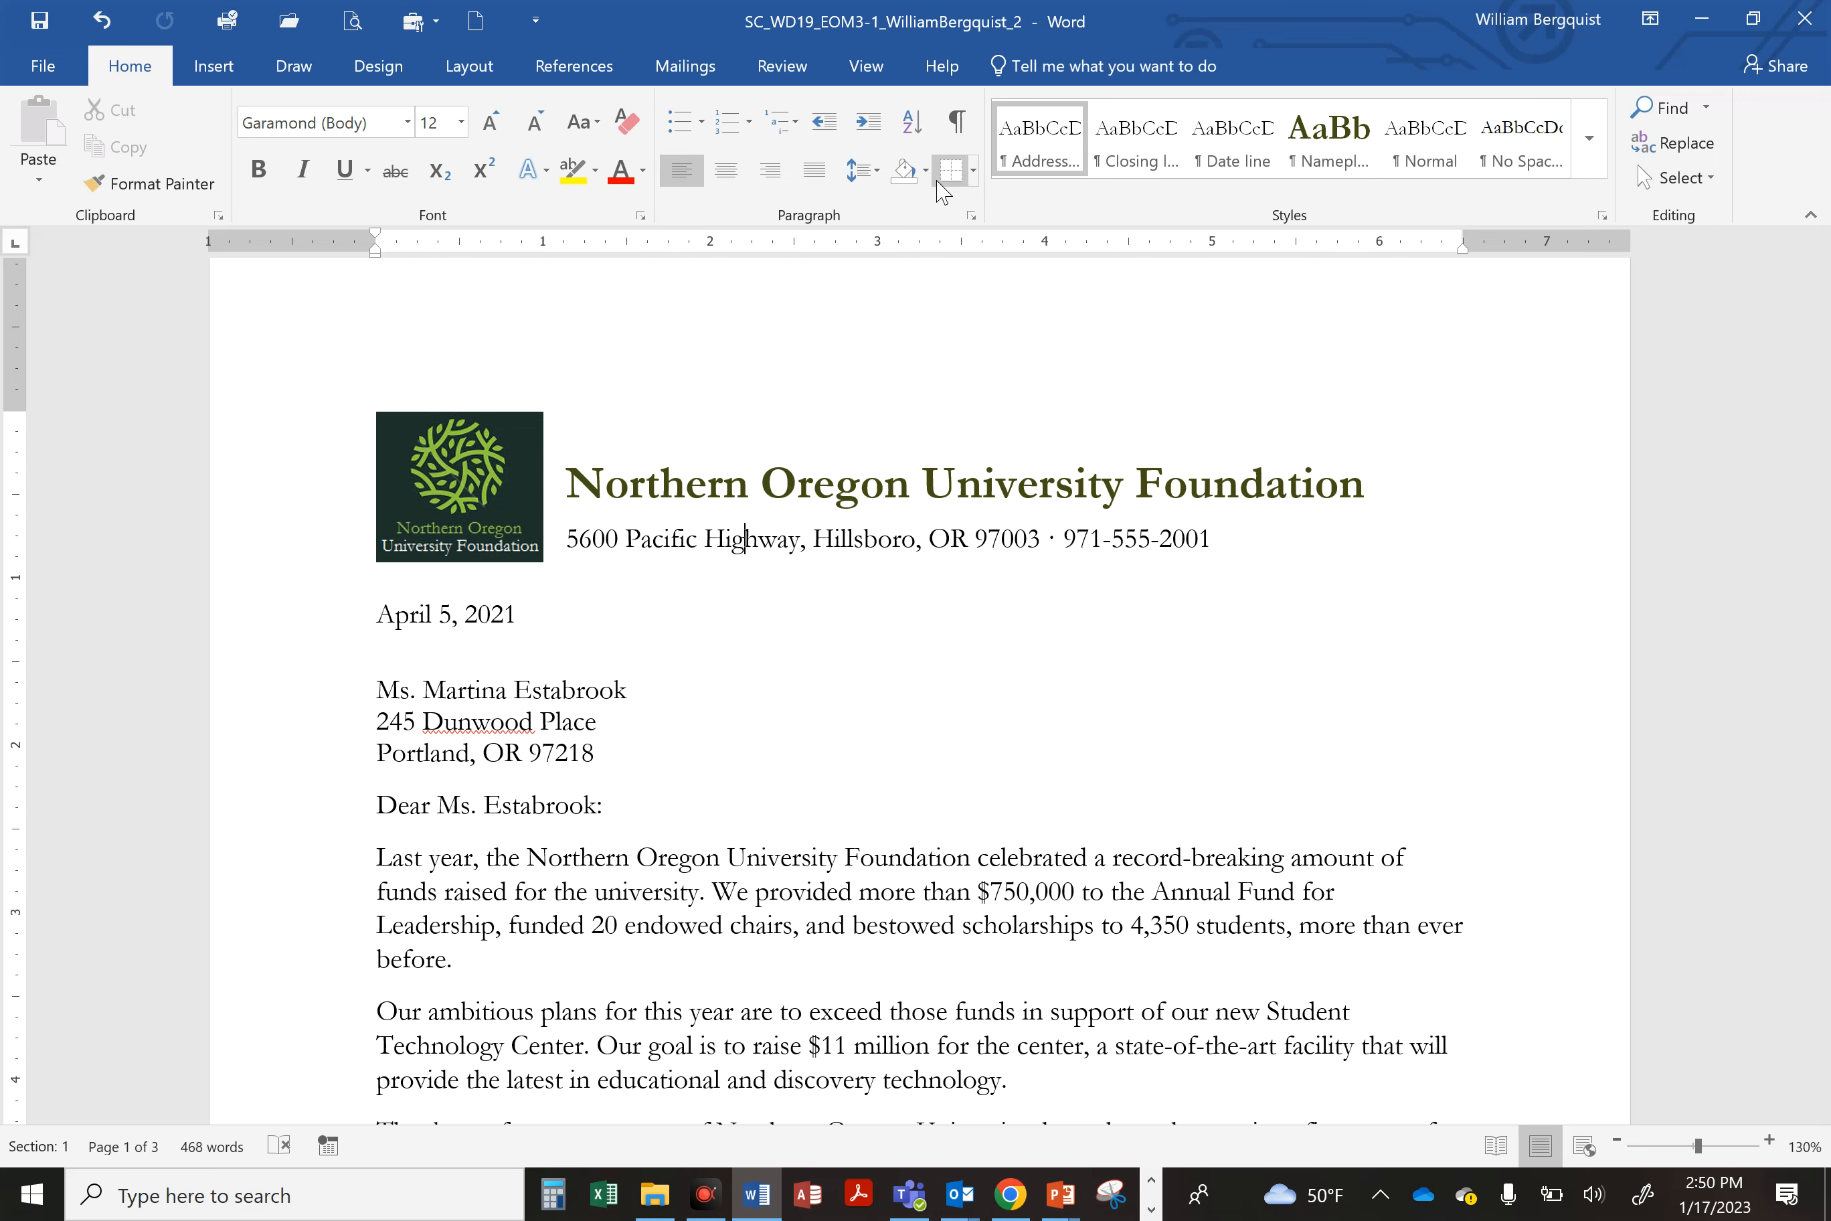
click(975, 172)
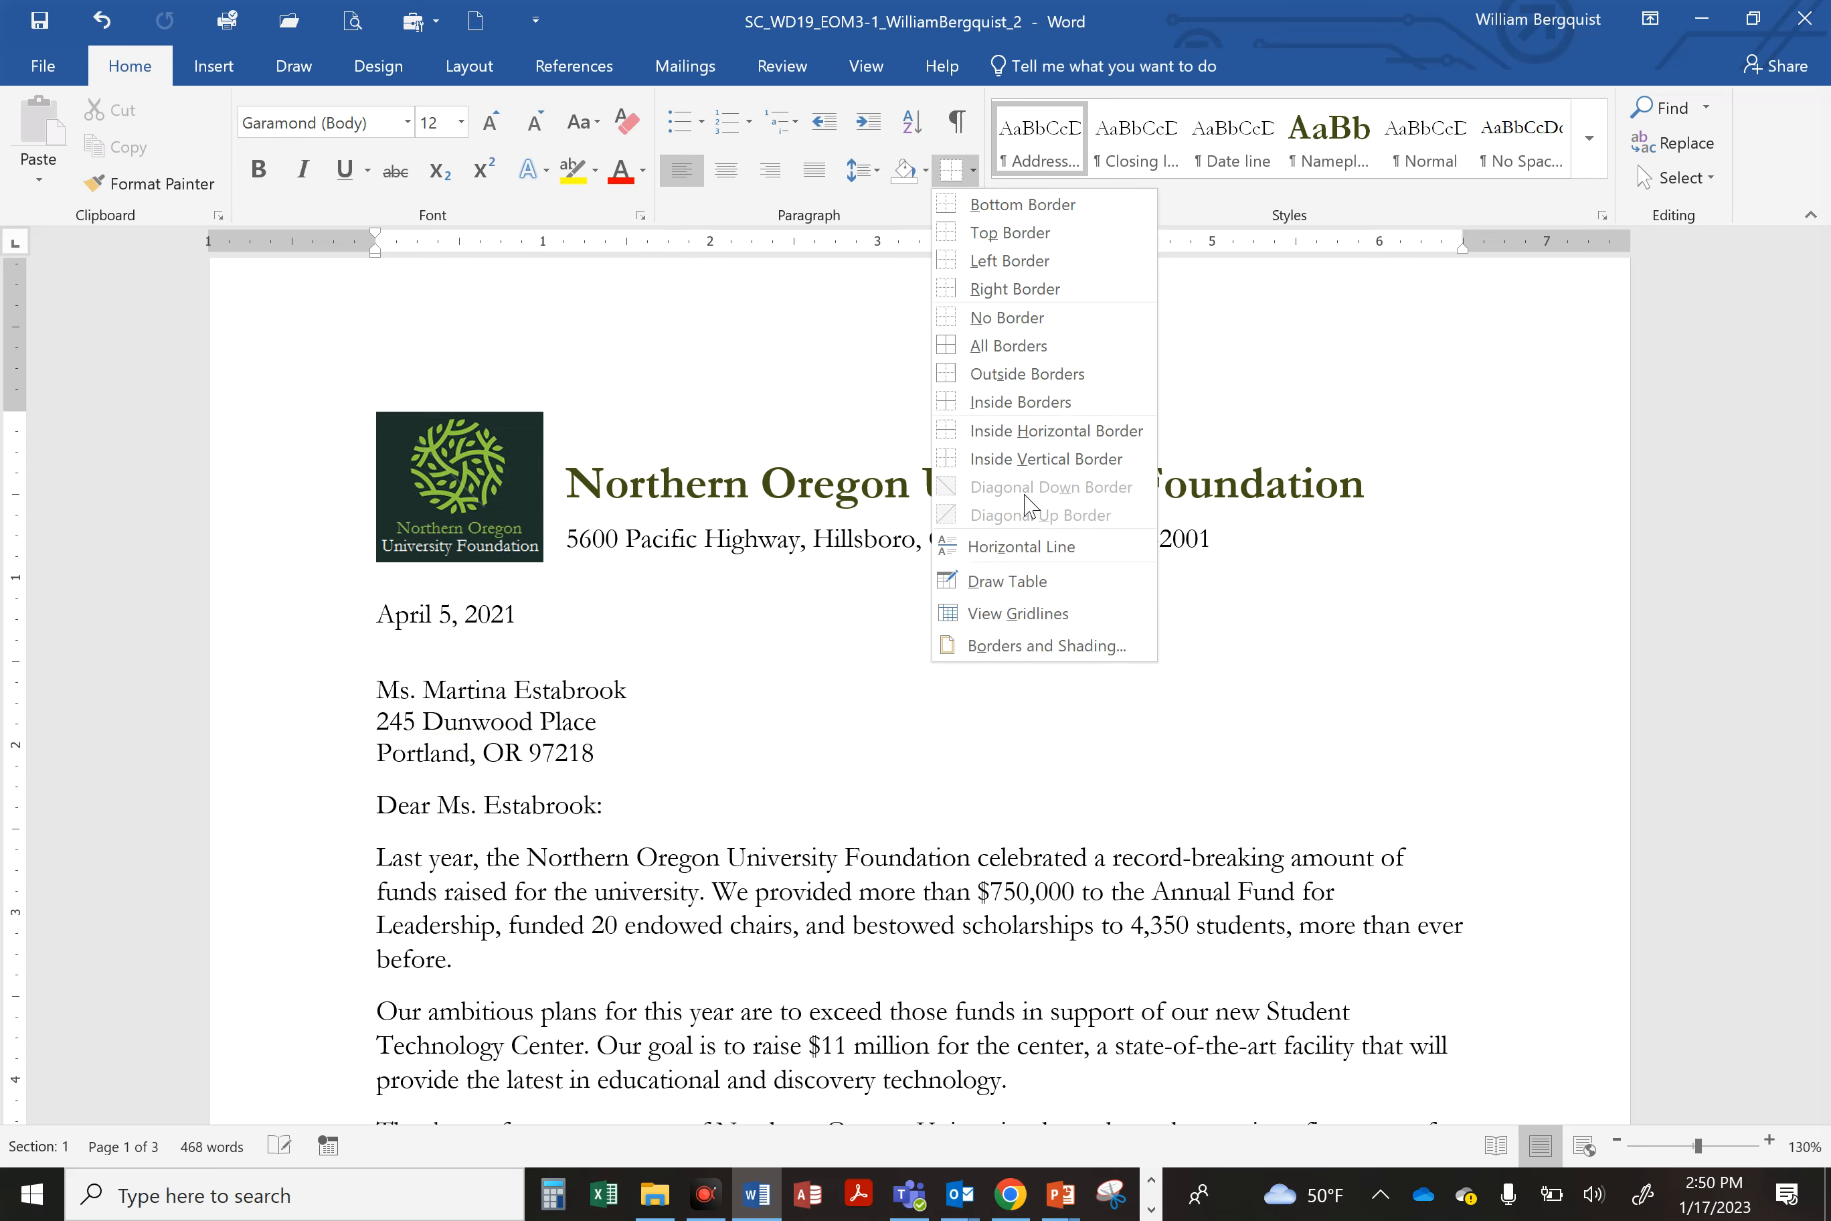
click(1032, 647)
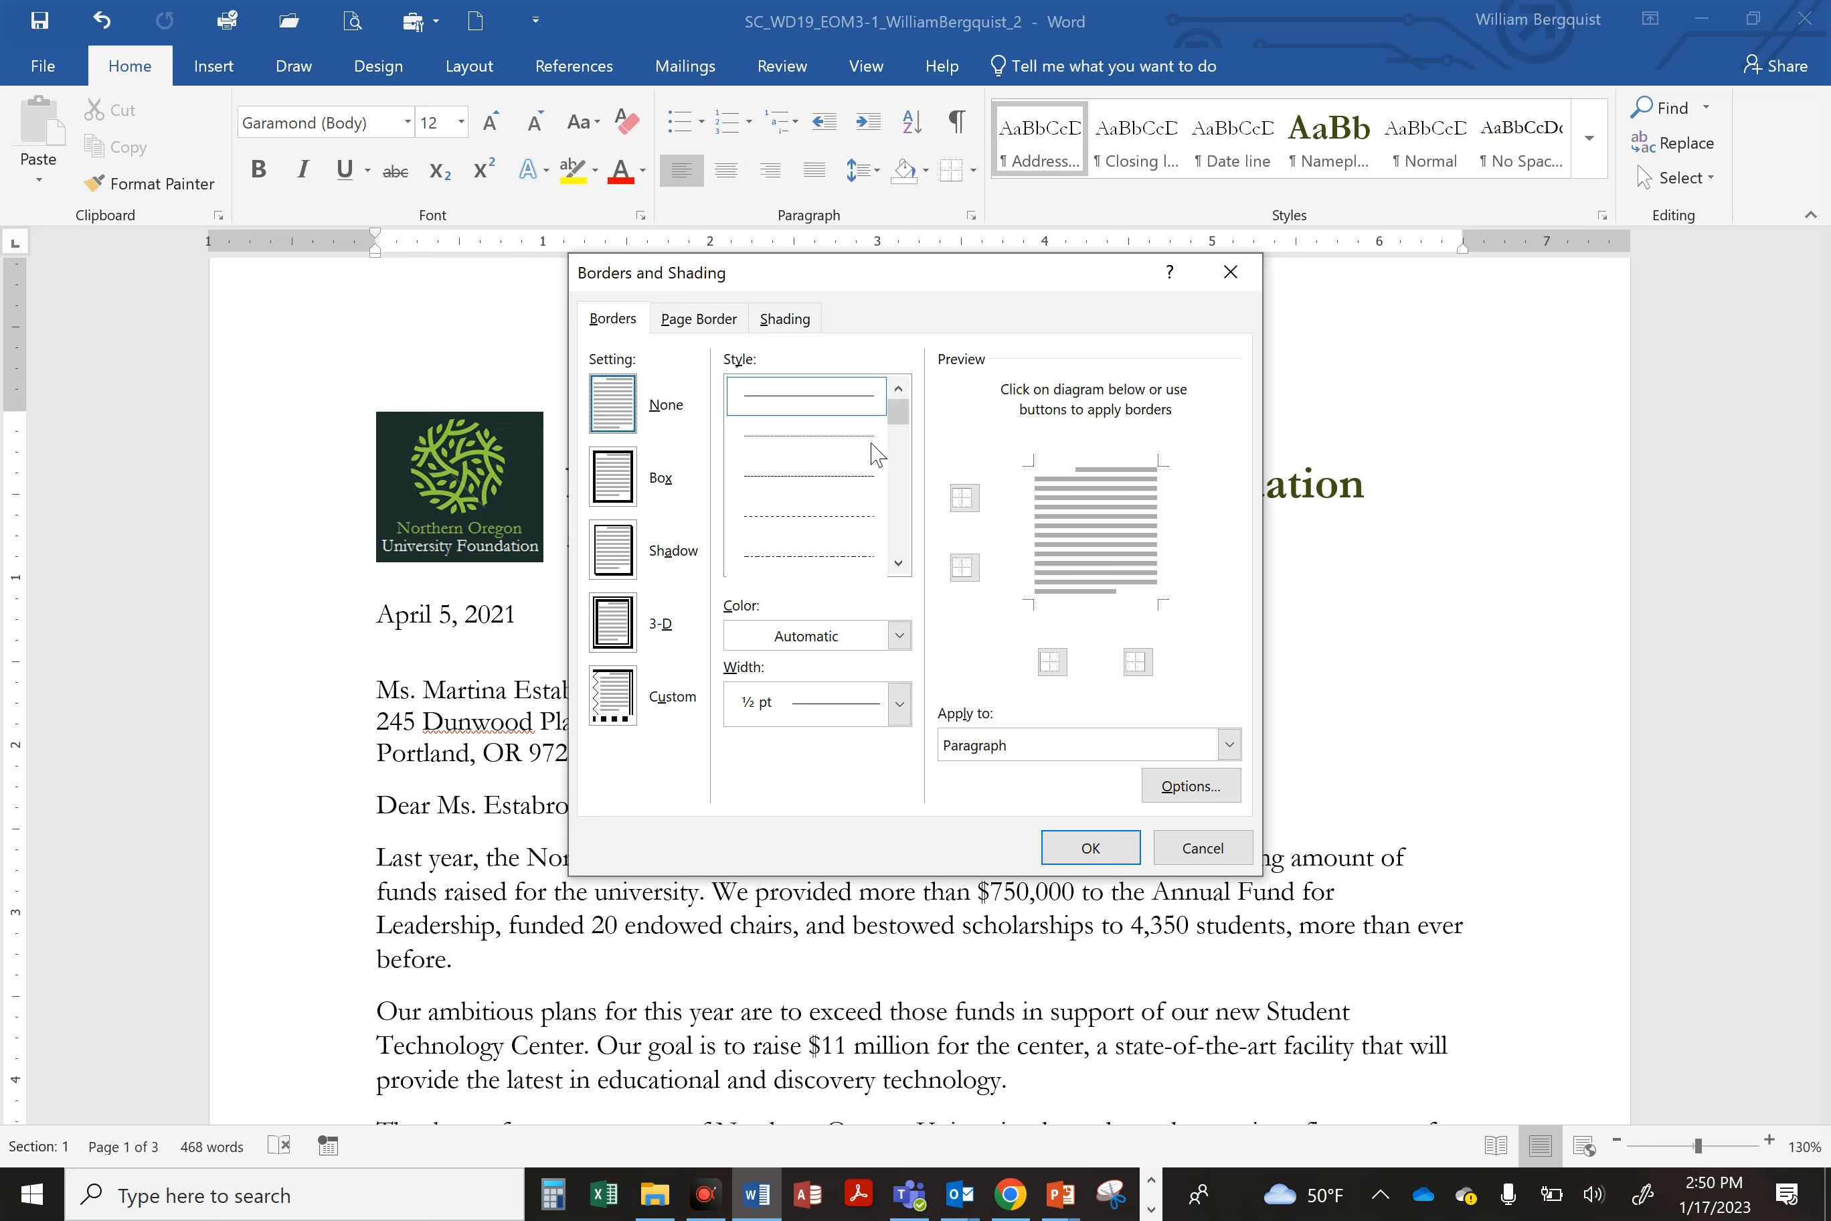
click(796, 437)
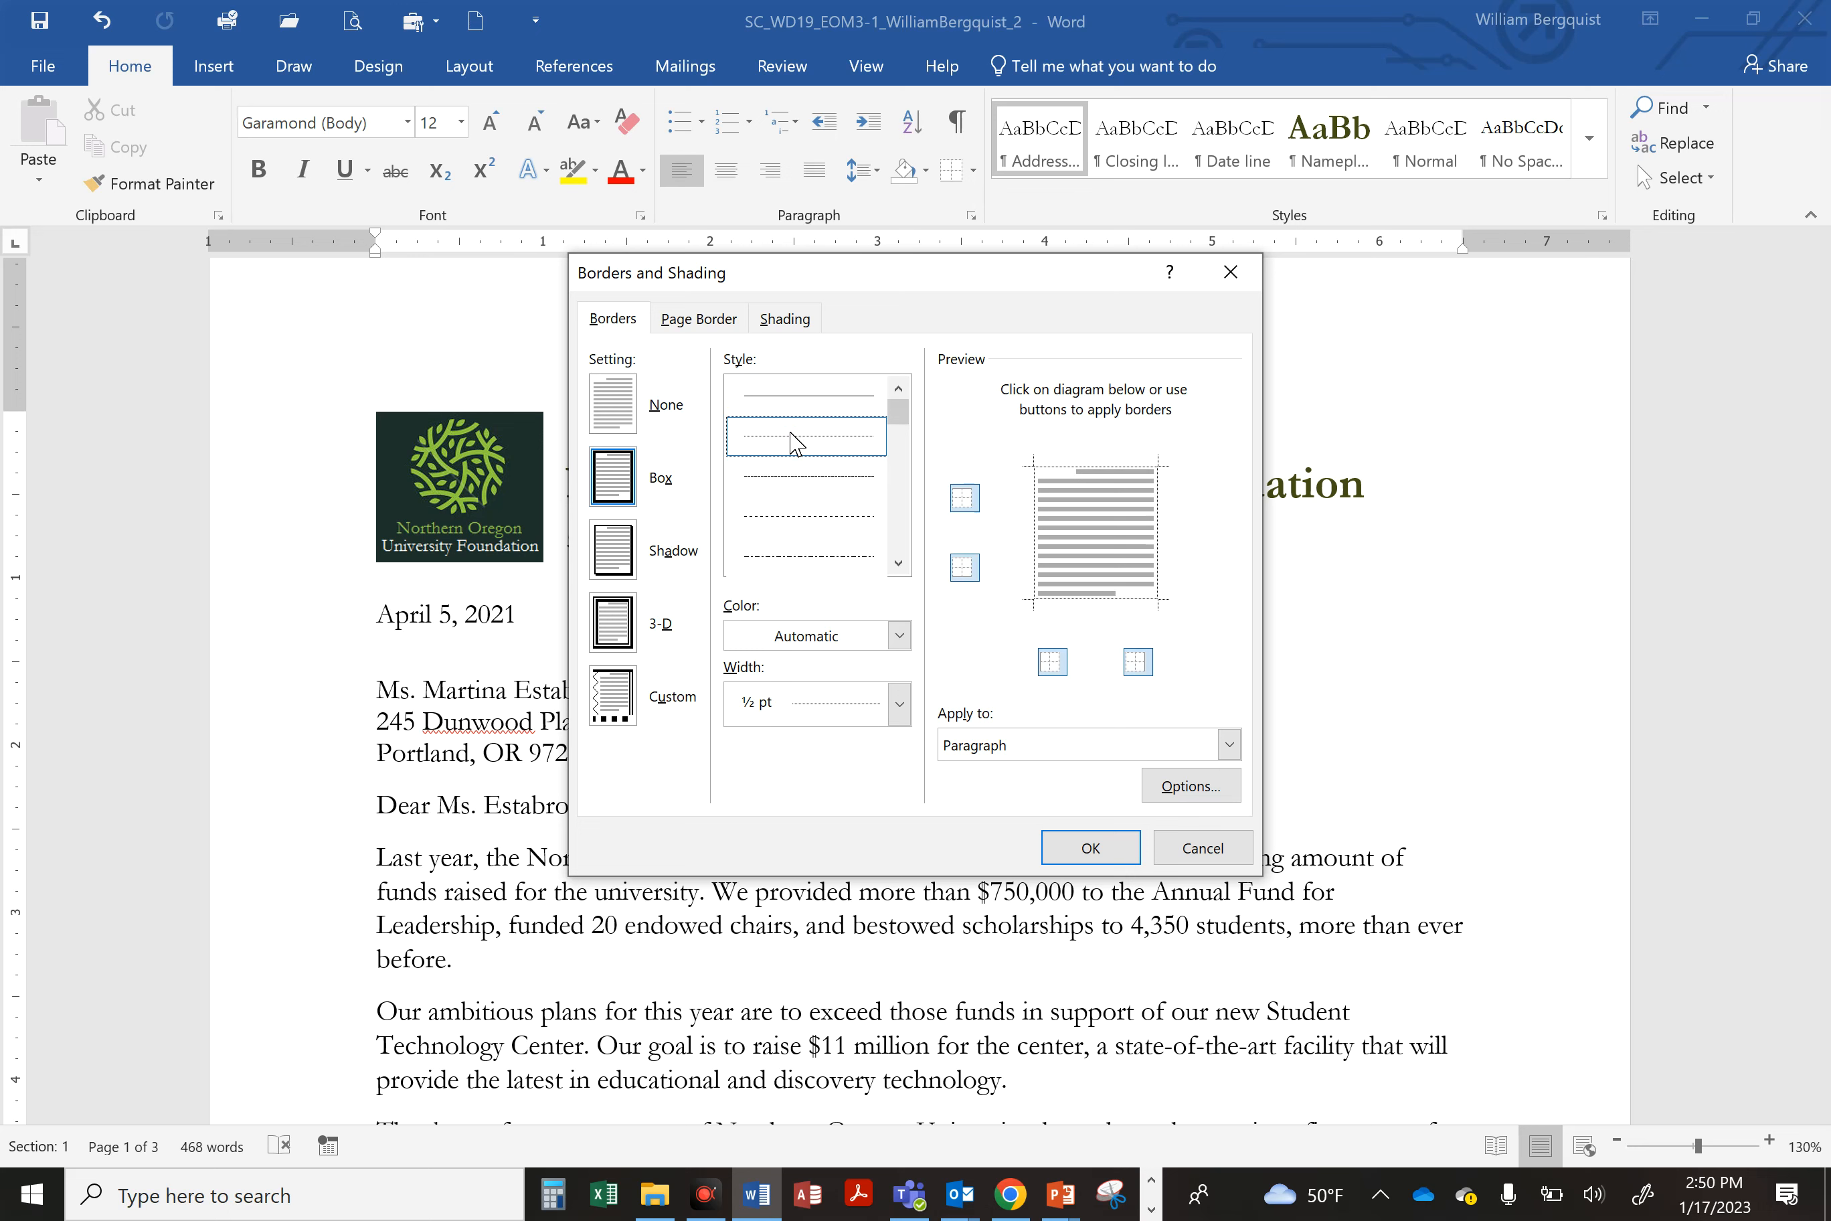
click(790, 634)
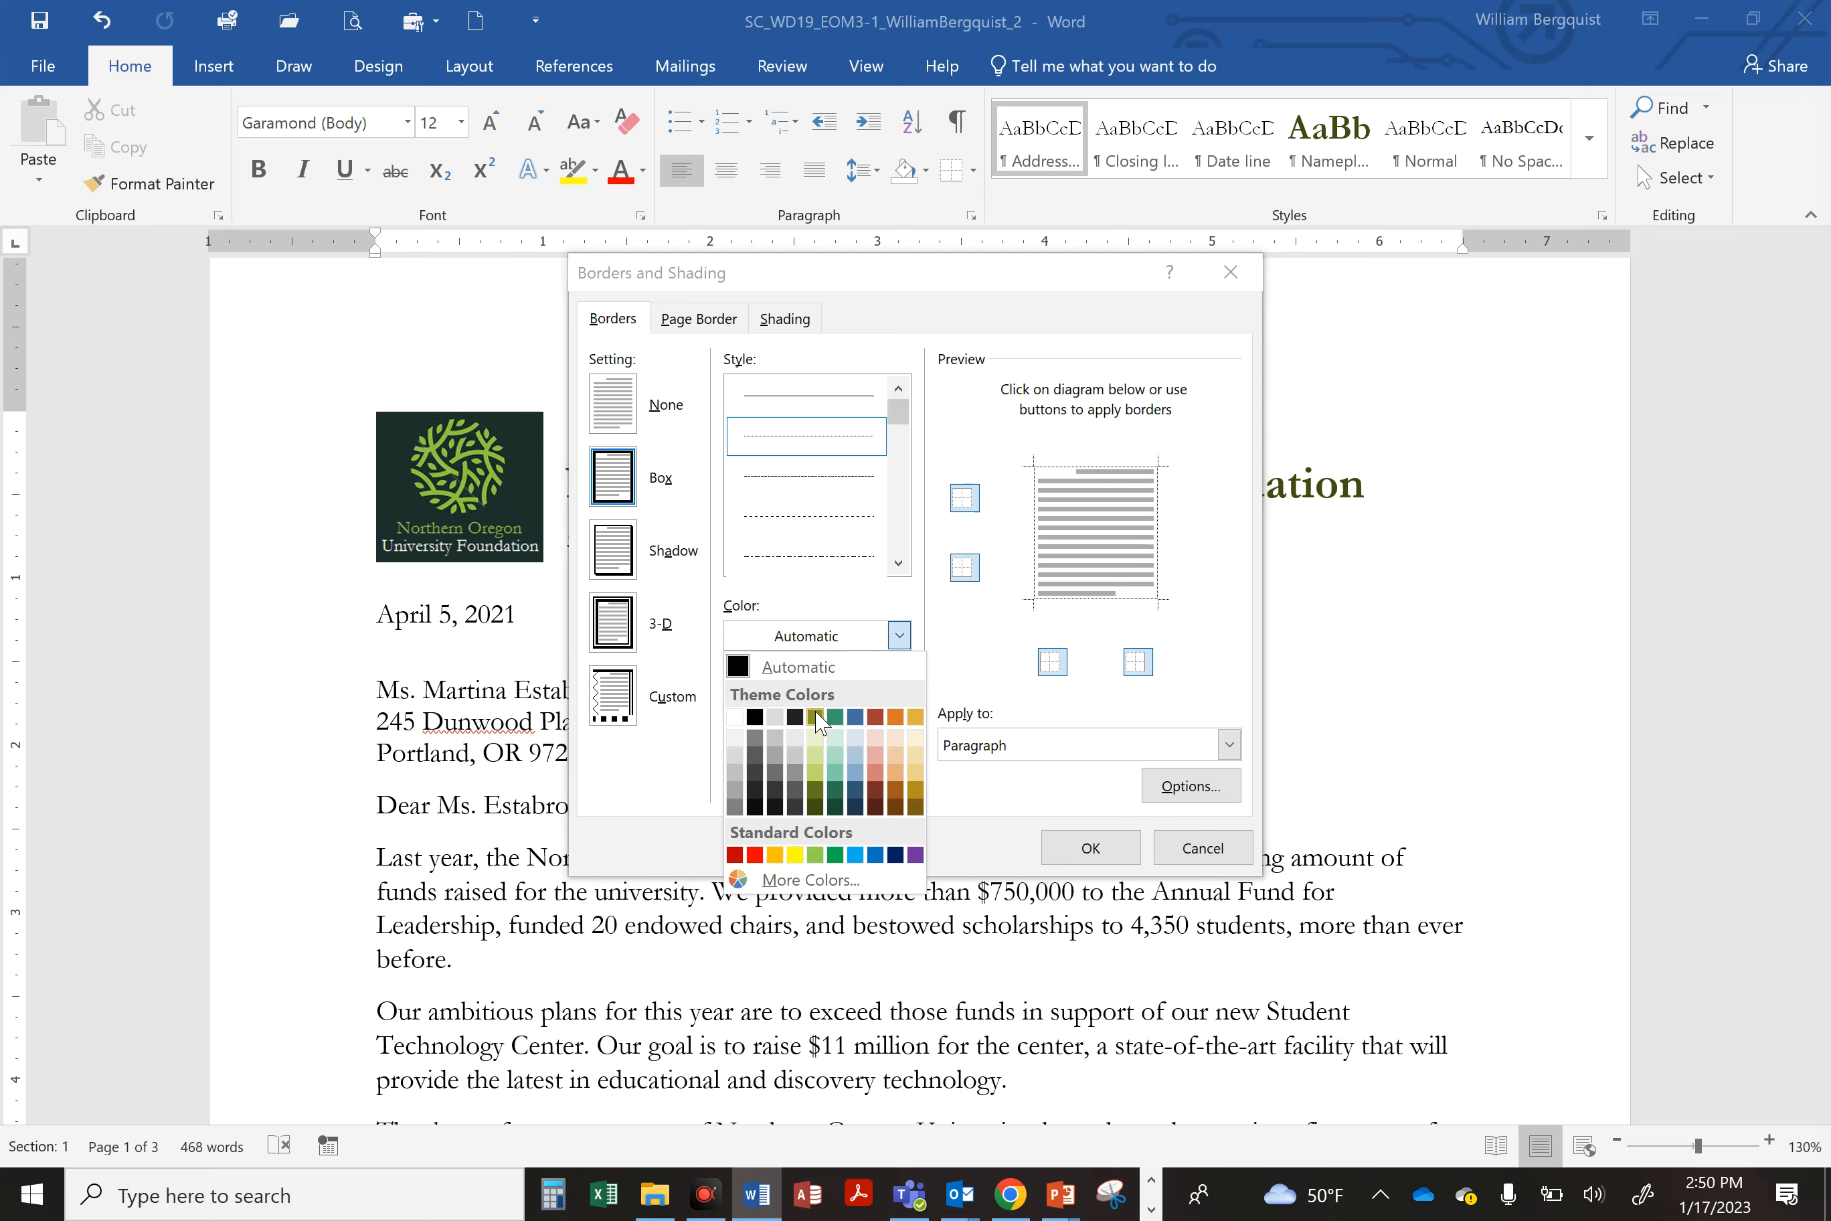
click(815, 717)
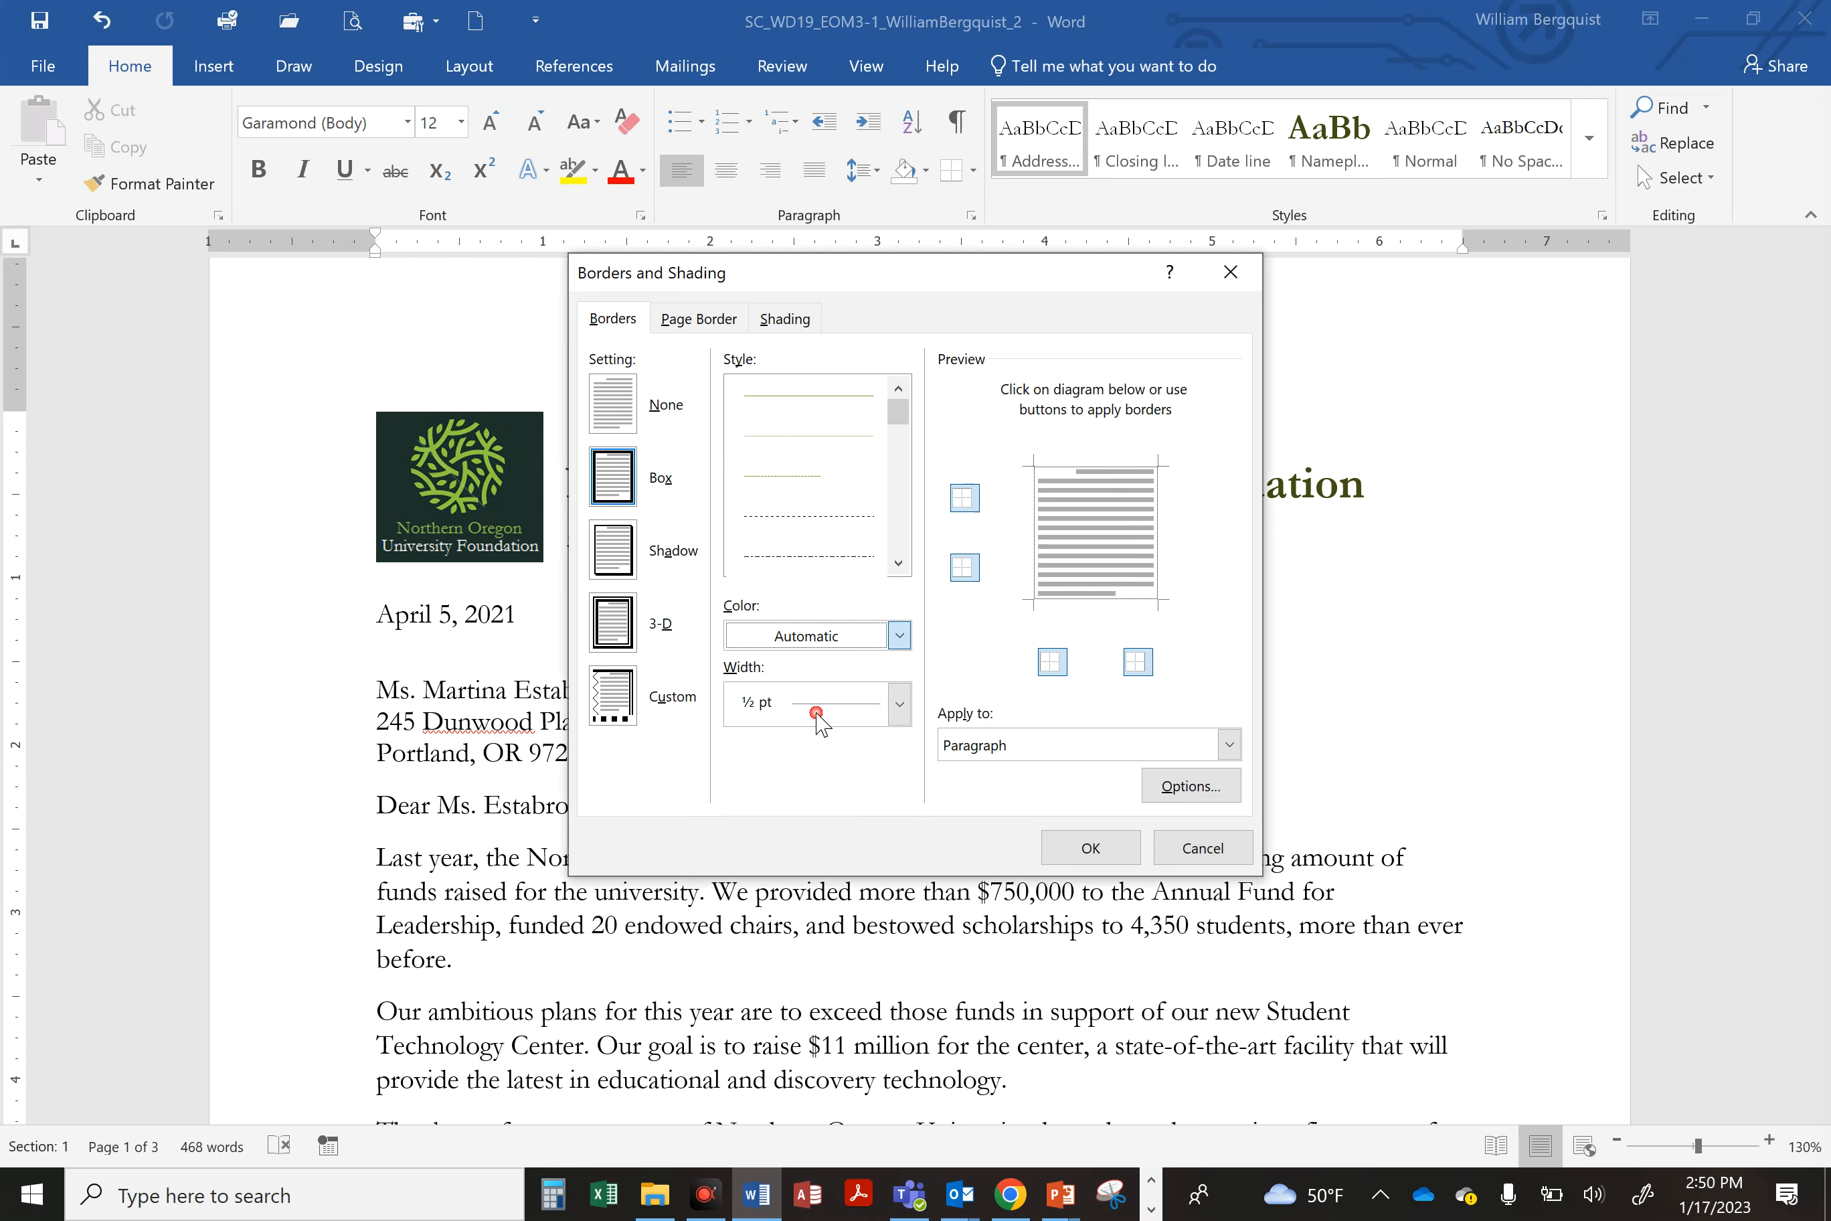
click(777, 704)
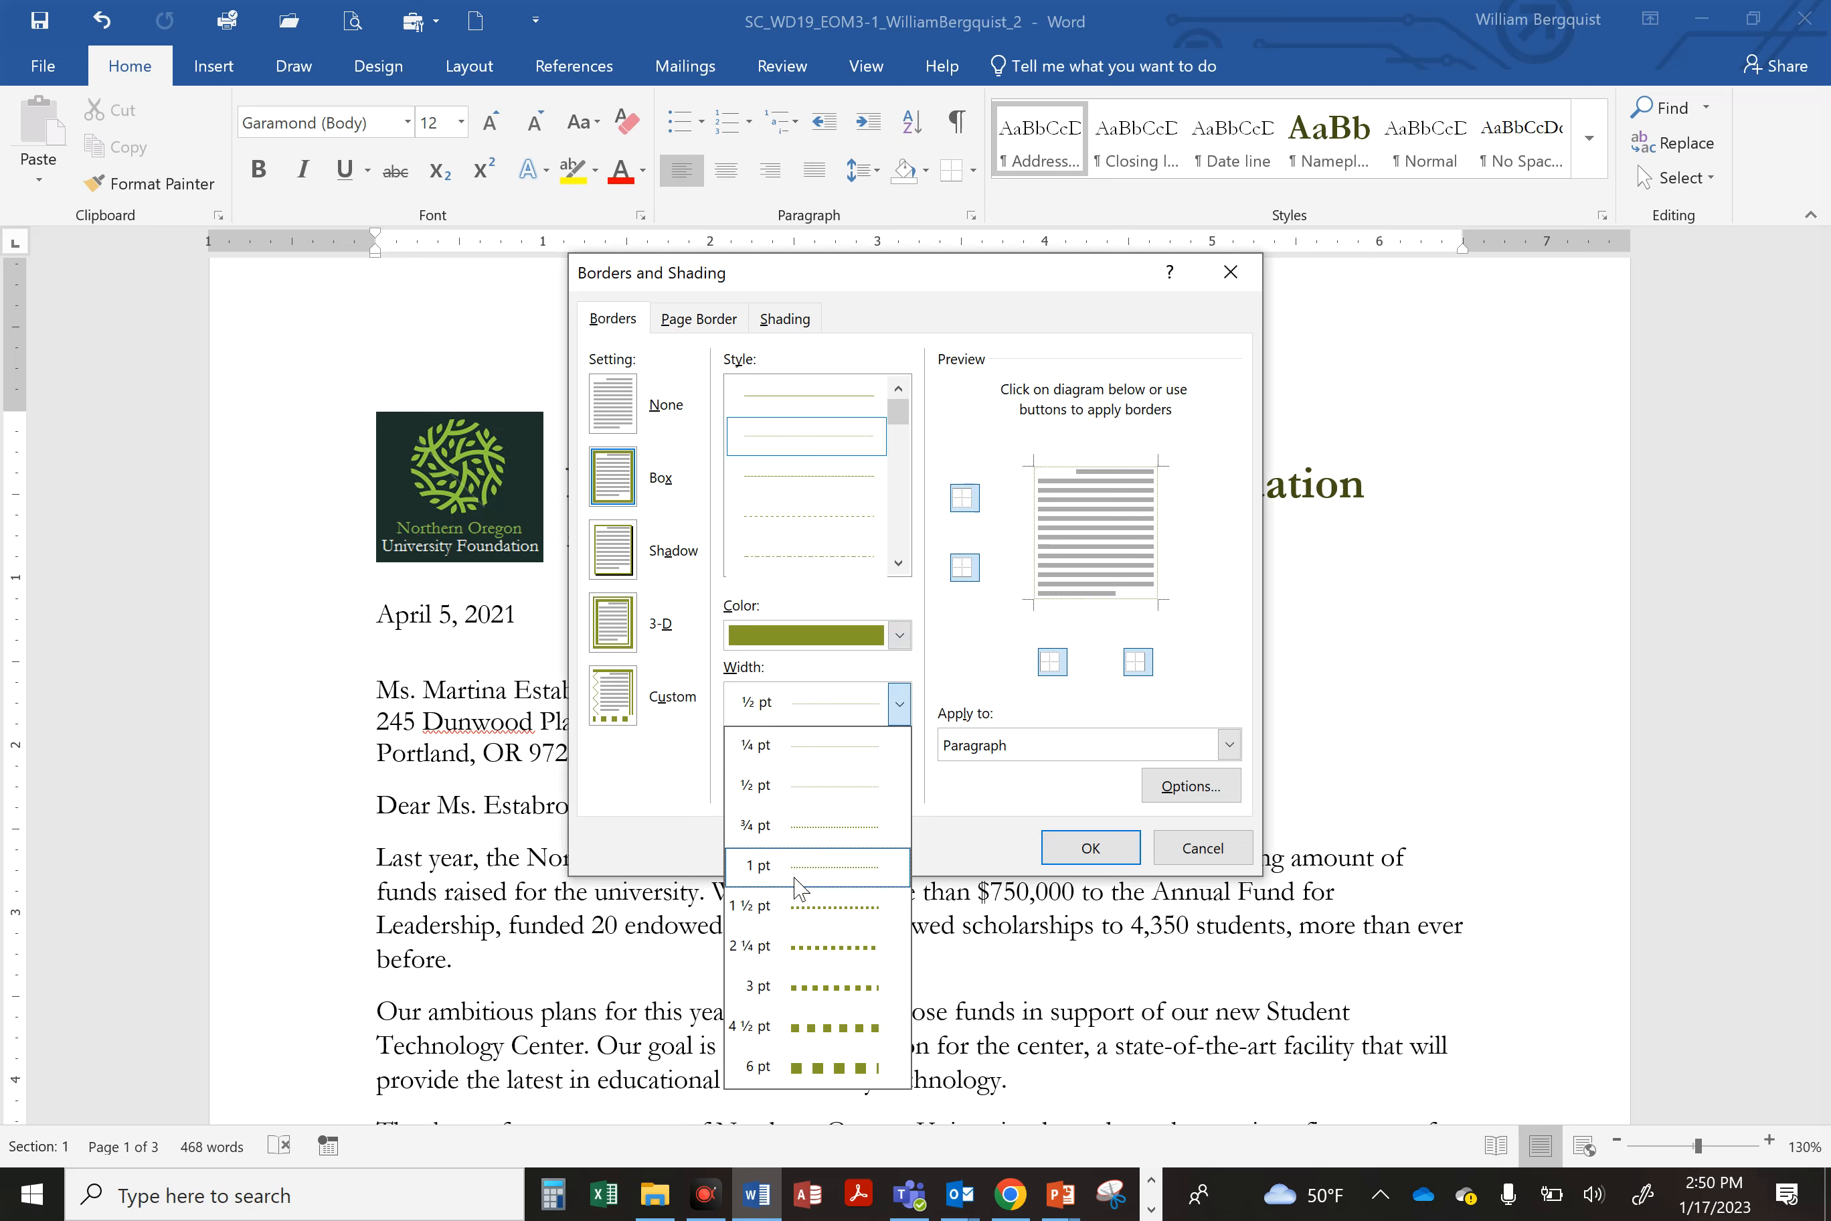
click(809, 920)
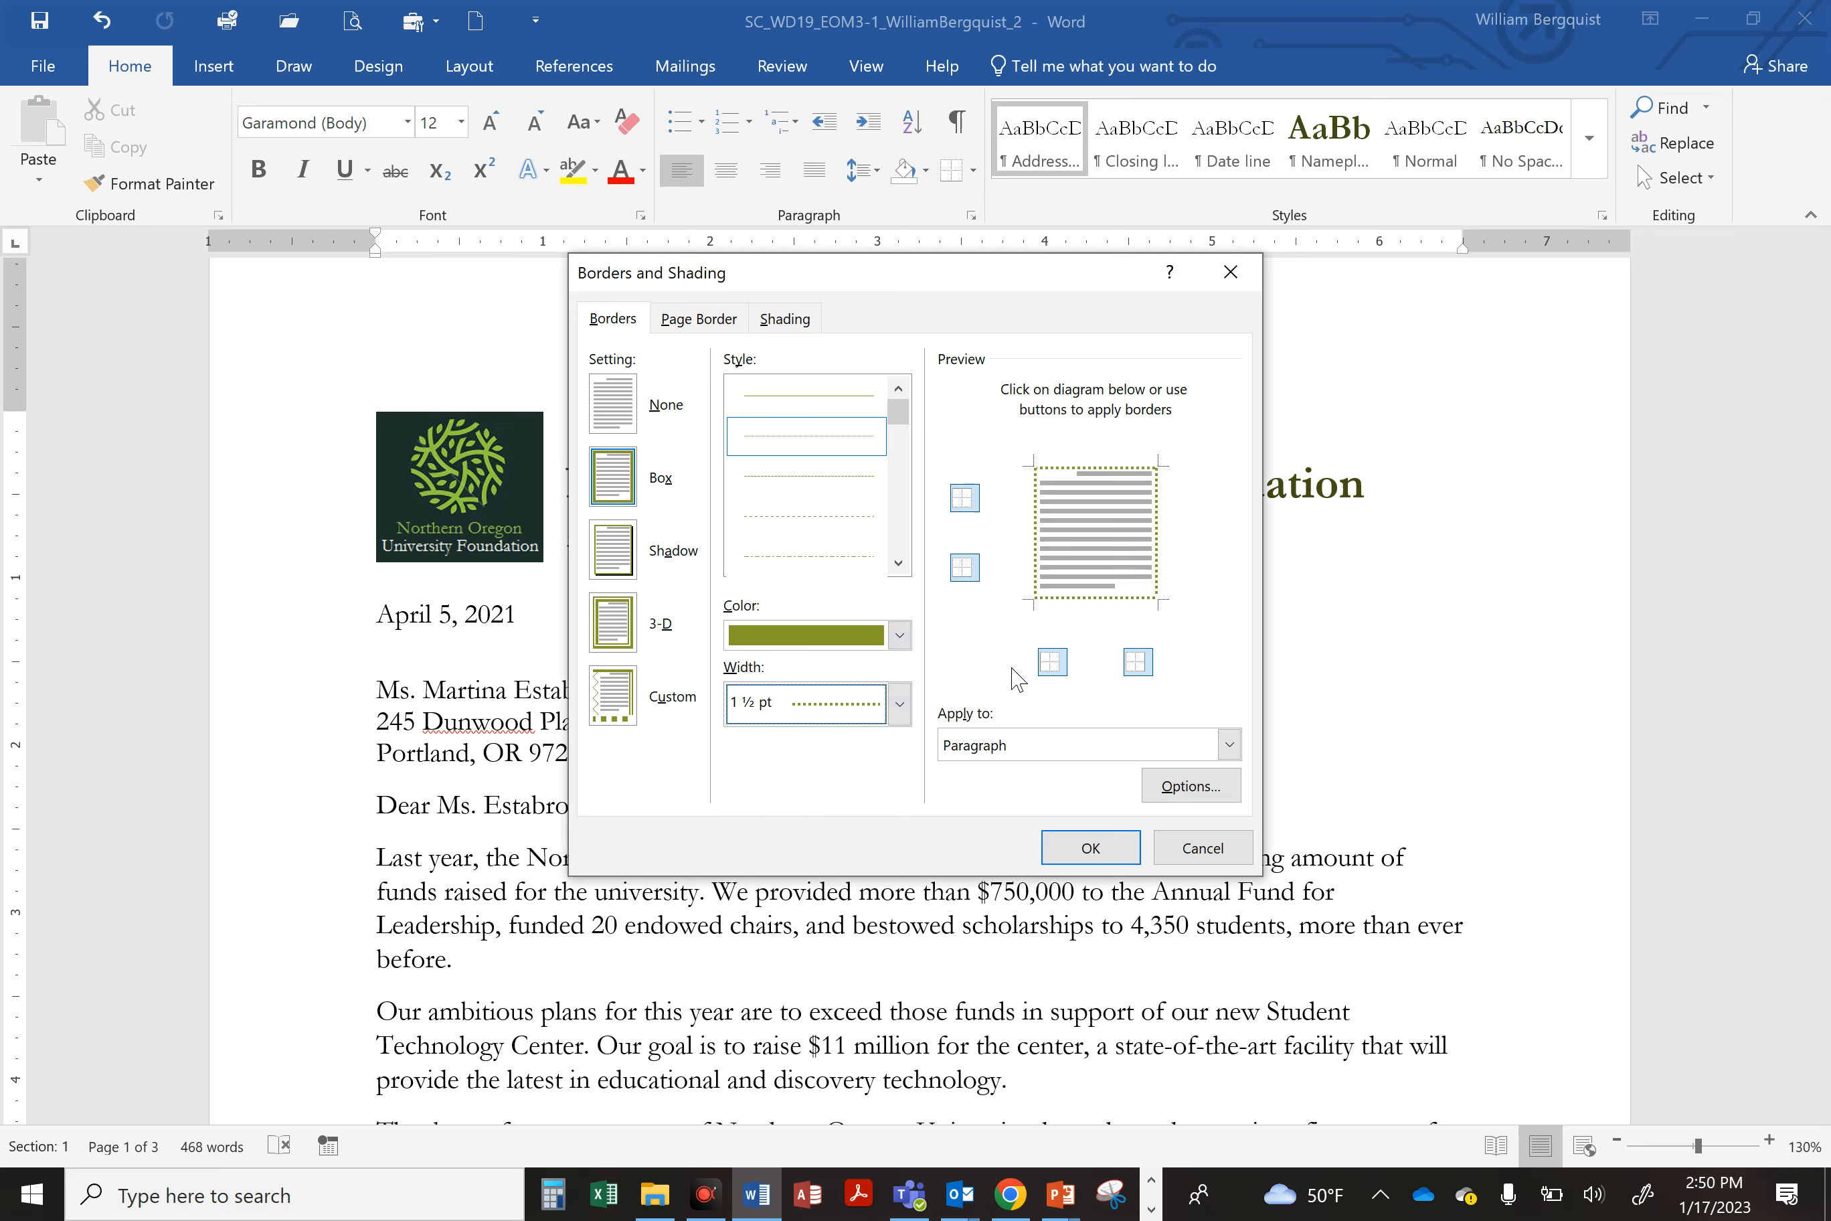
Step: Keep only a bottom border under the address line, apply it, and save the document
click(1039, 511)
click(1054, 470)
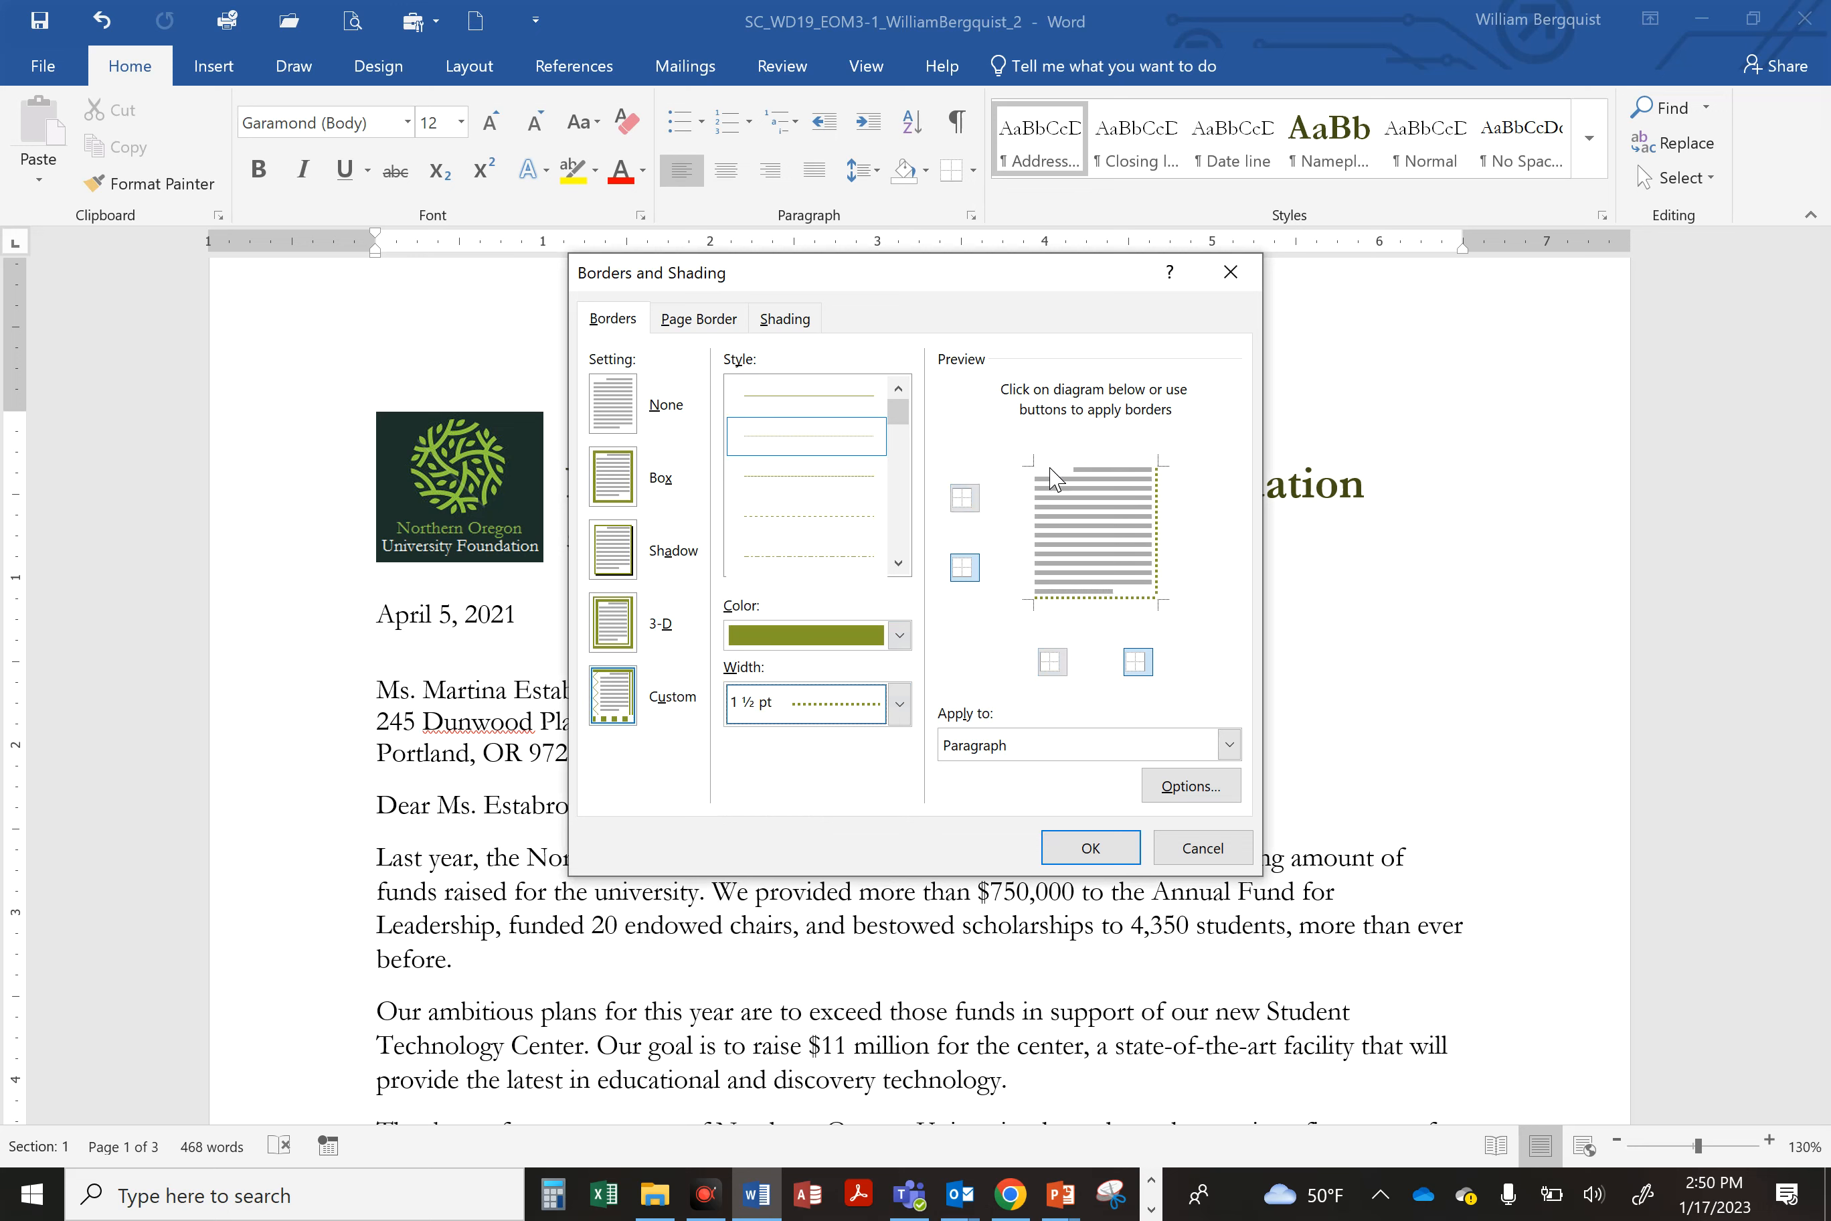
click(1150, 498)
click(1119, 597)
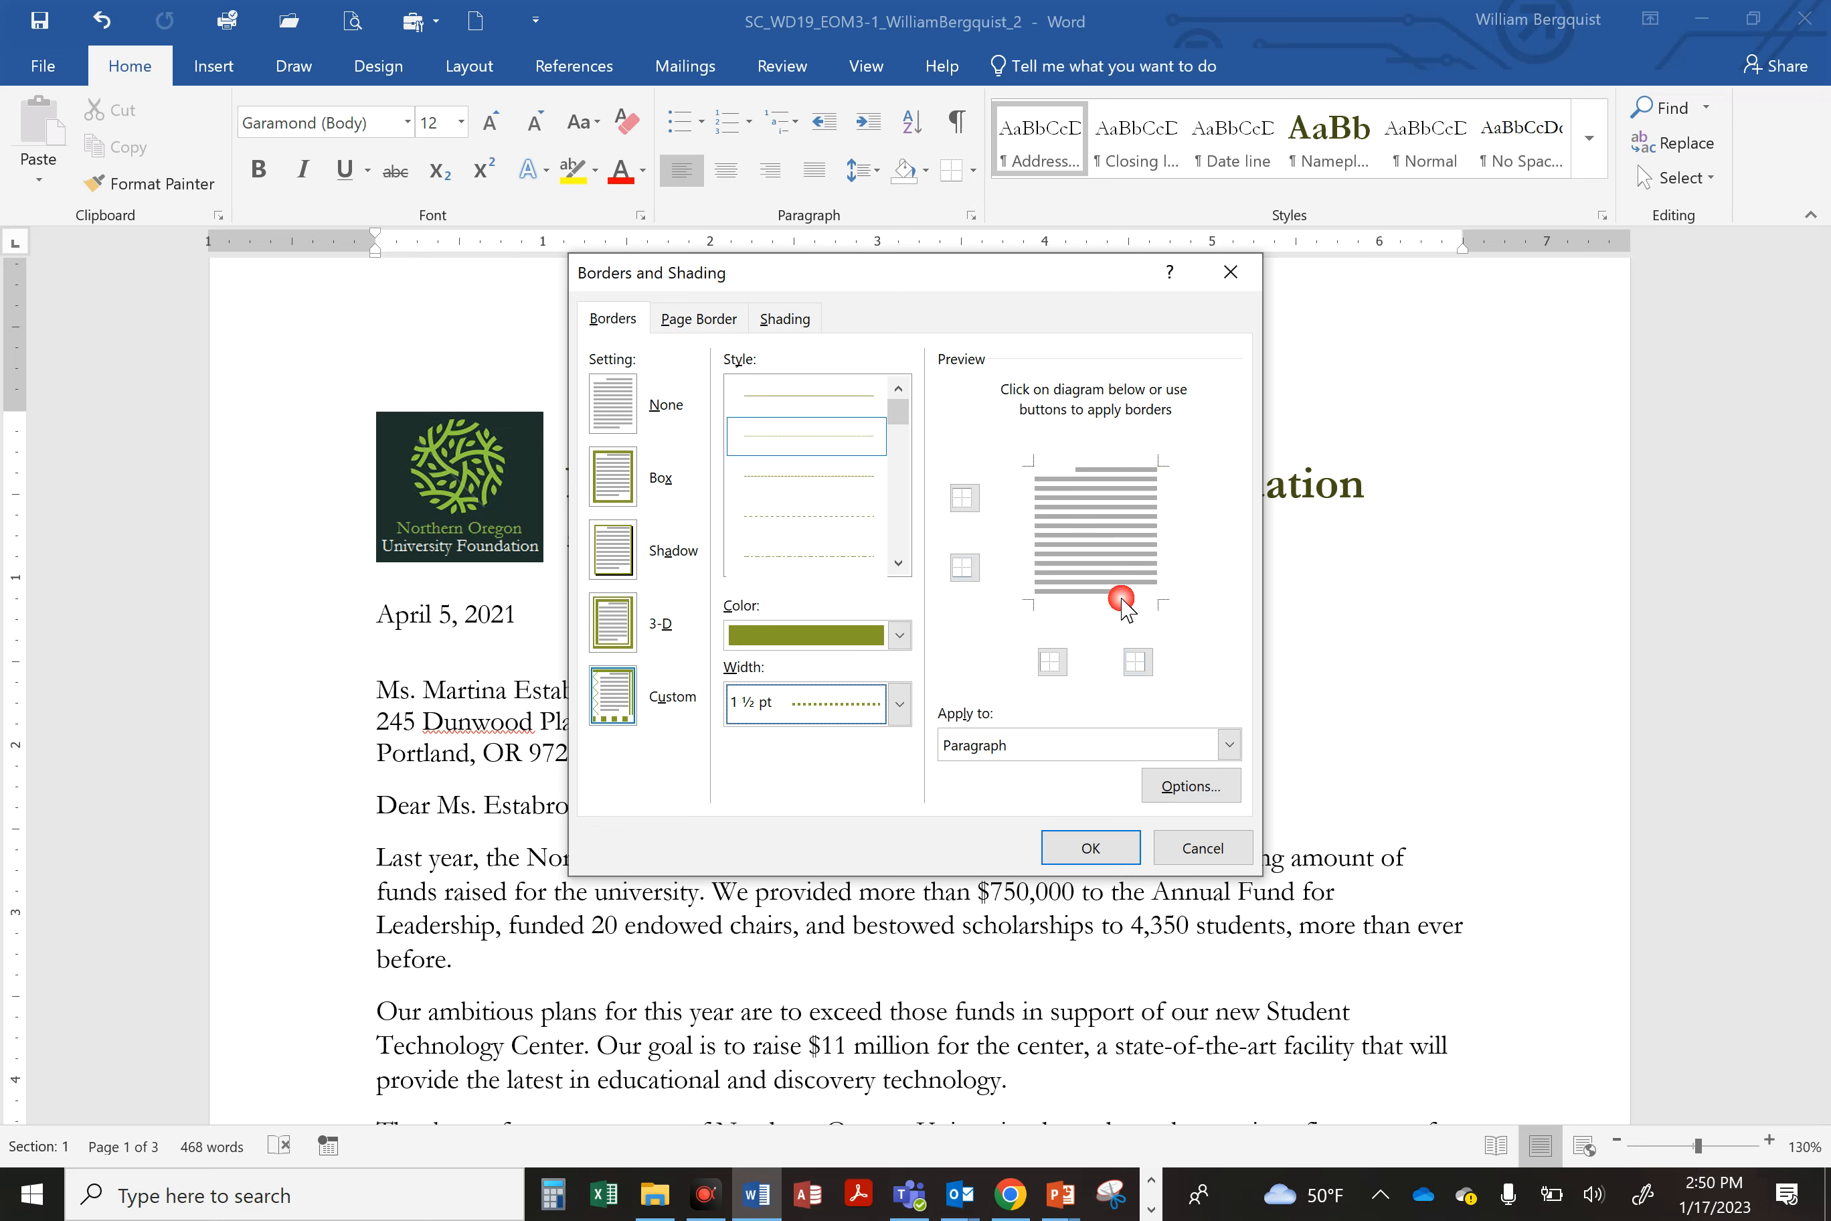
click(1085, 598)
click(1098, 860)
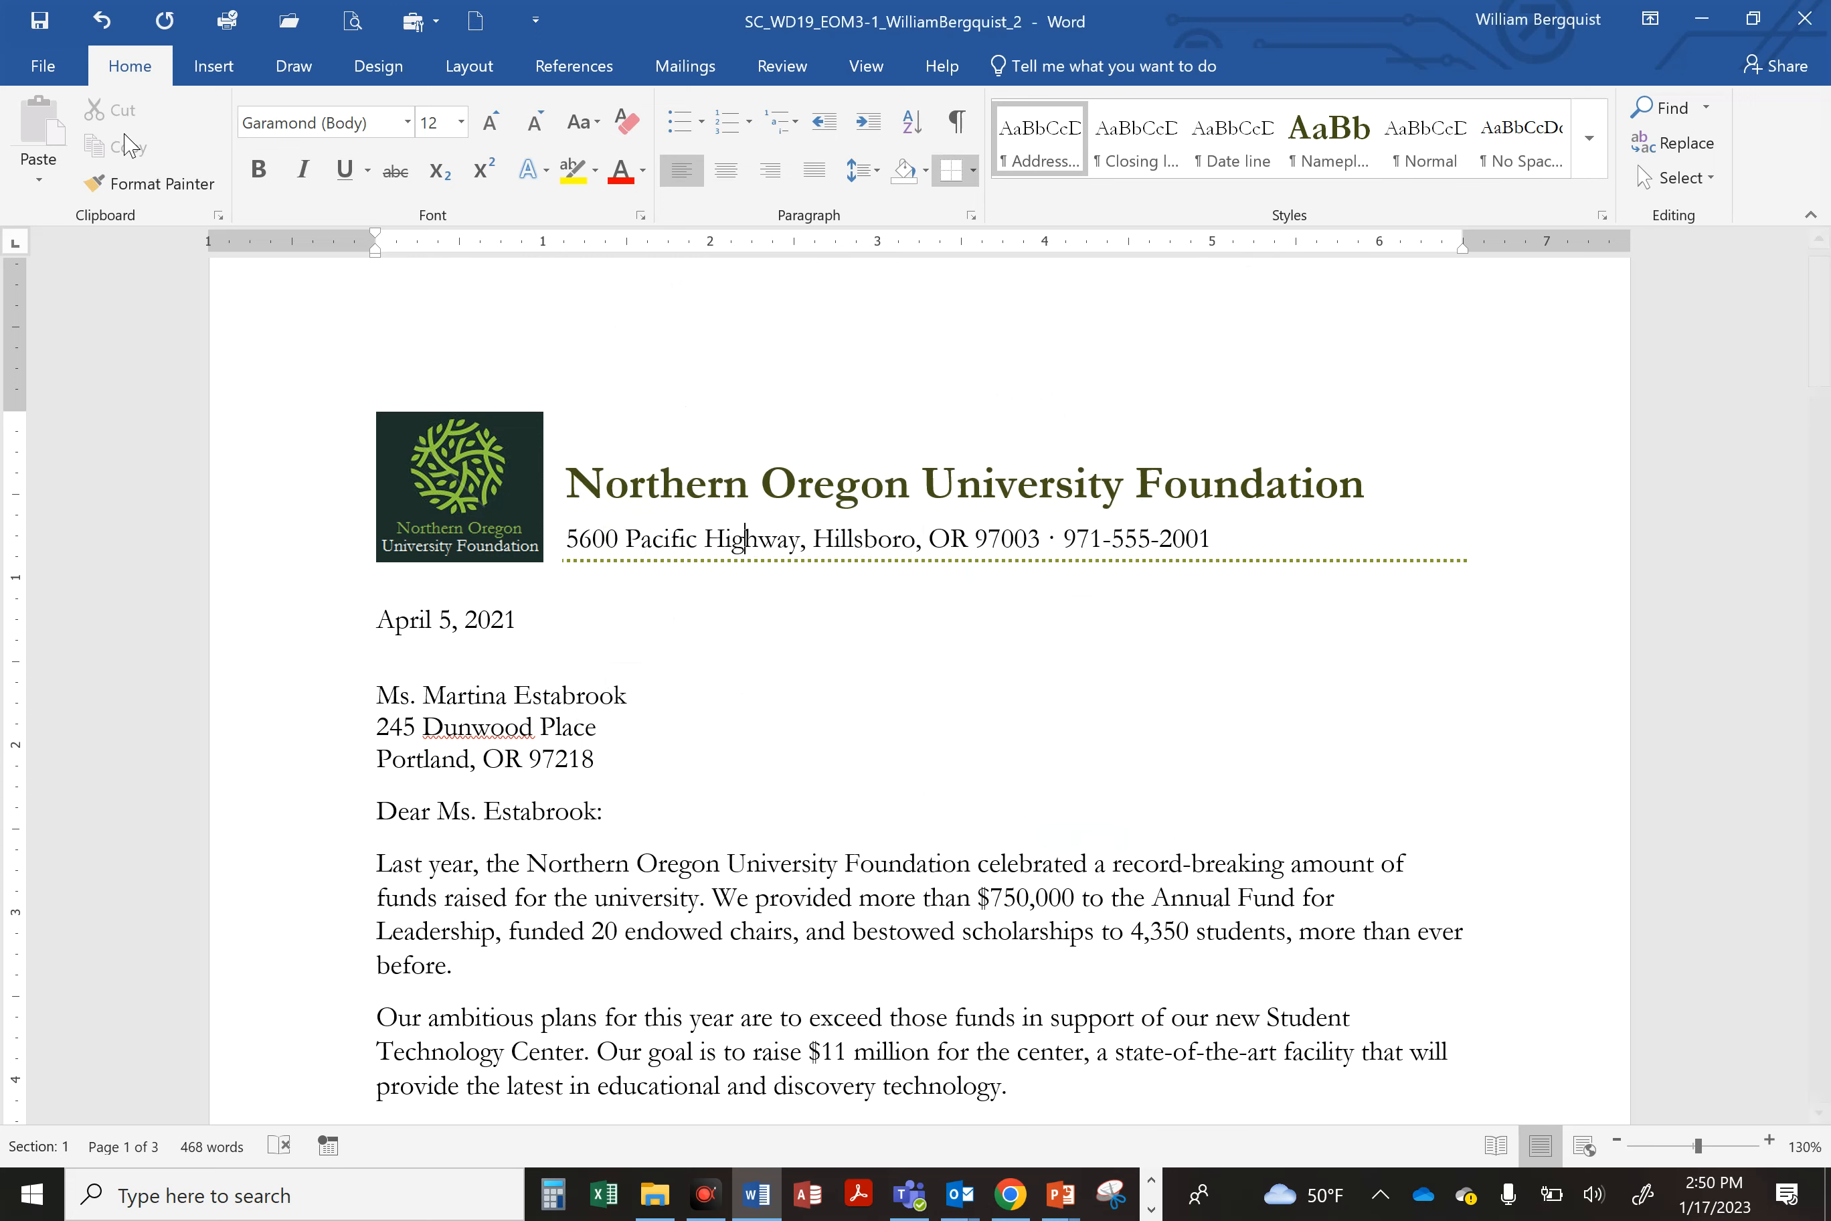
click(40, 22)
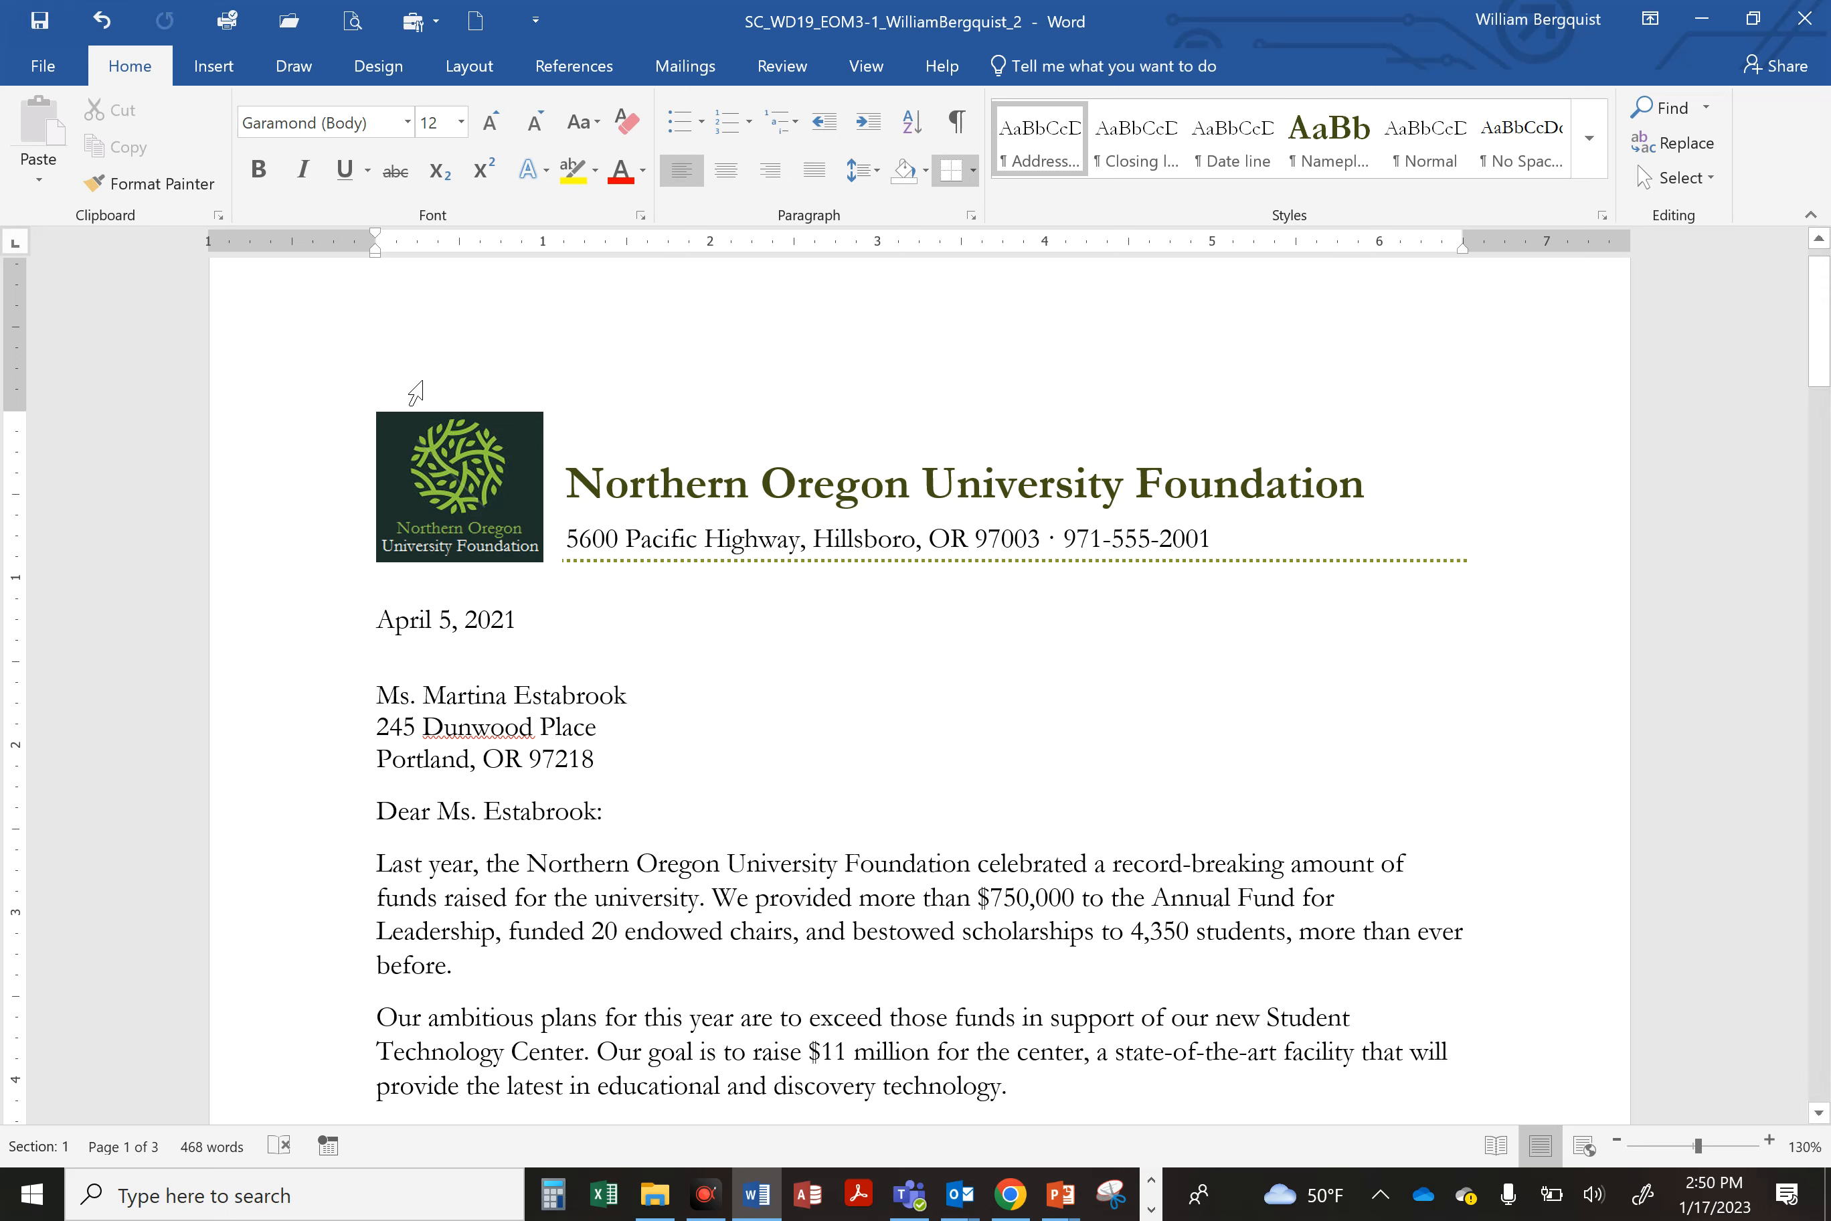
Step: Copy the formatting of the 'Make a gift, change a life.' heading onto 'The Northern Oregon University Foundation' on page 2
scroll(919, 692, down, 10)
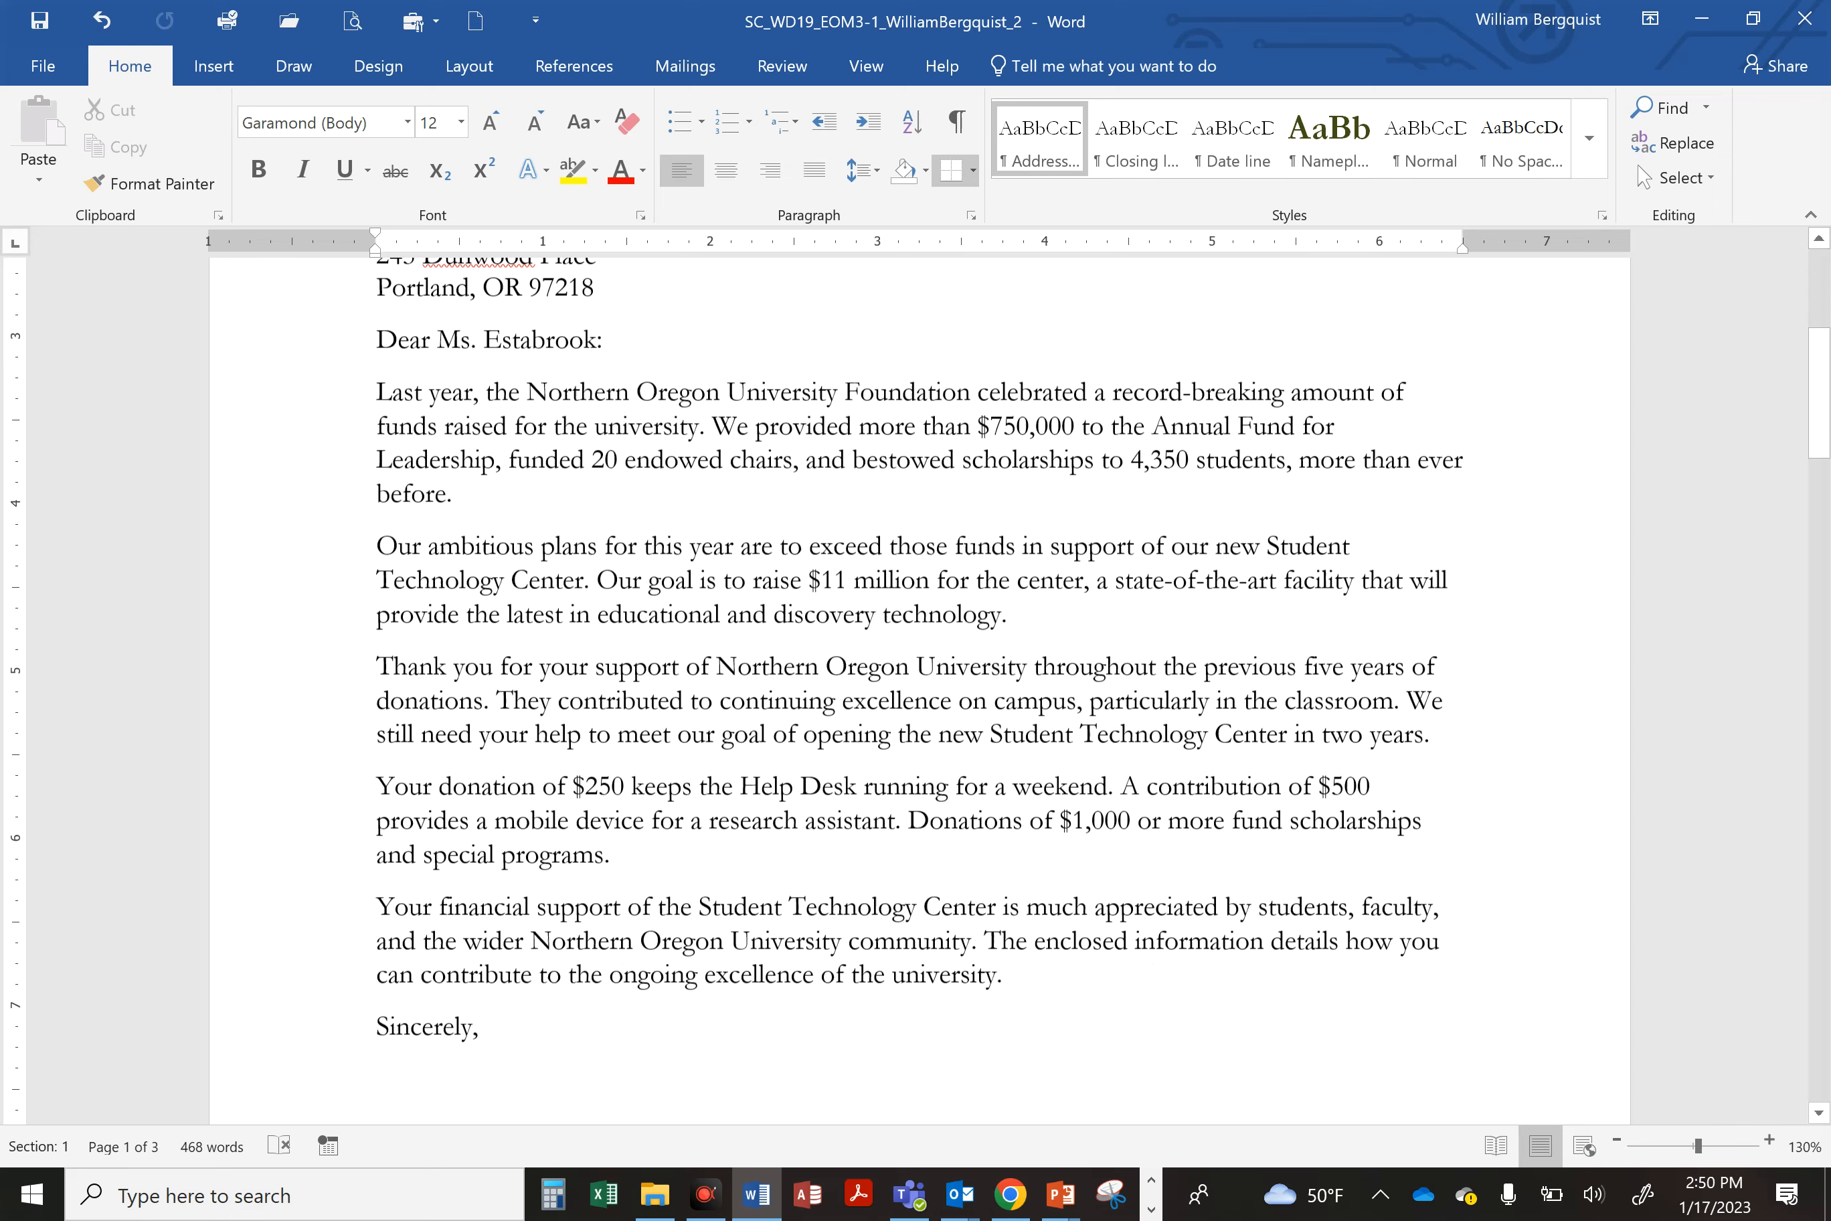
scroll(920, 691, down, 10)
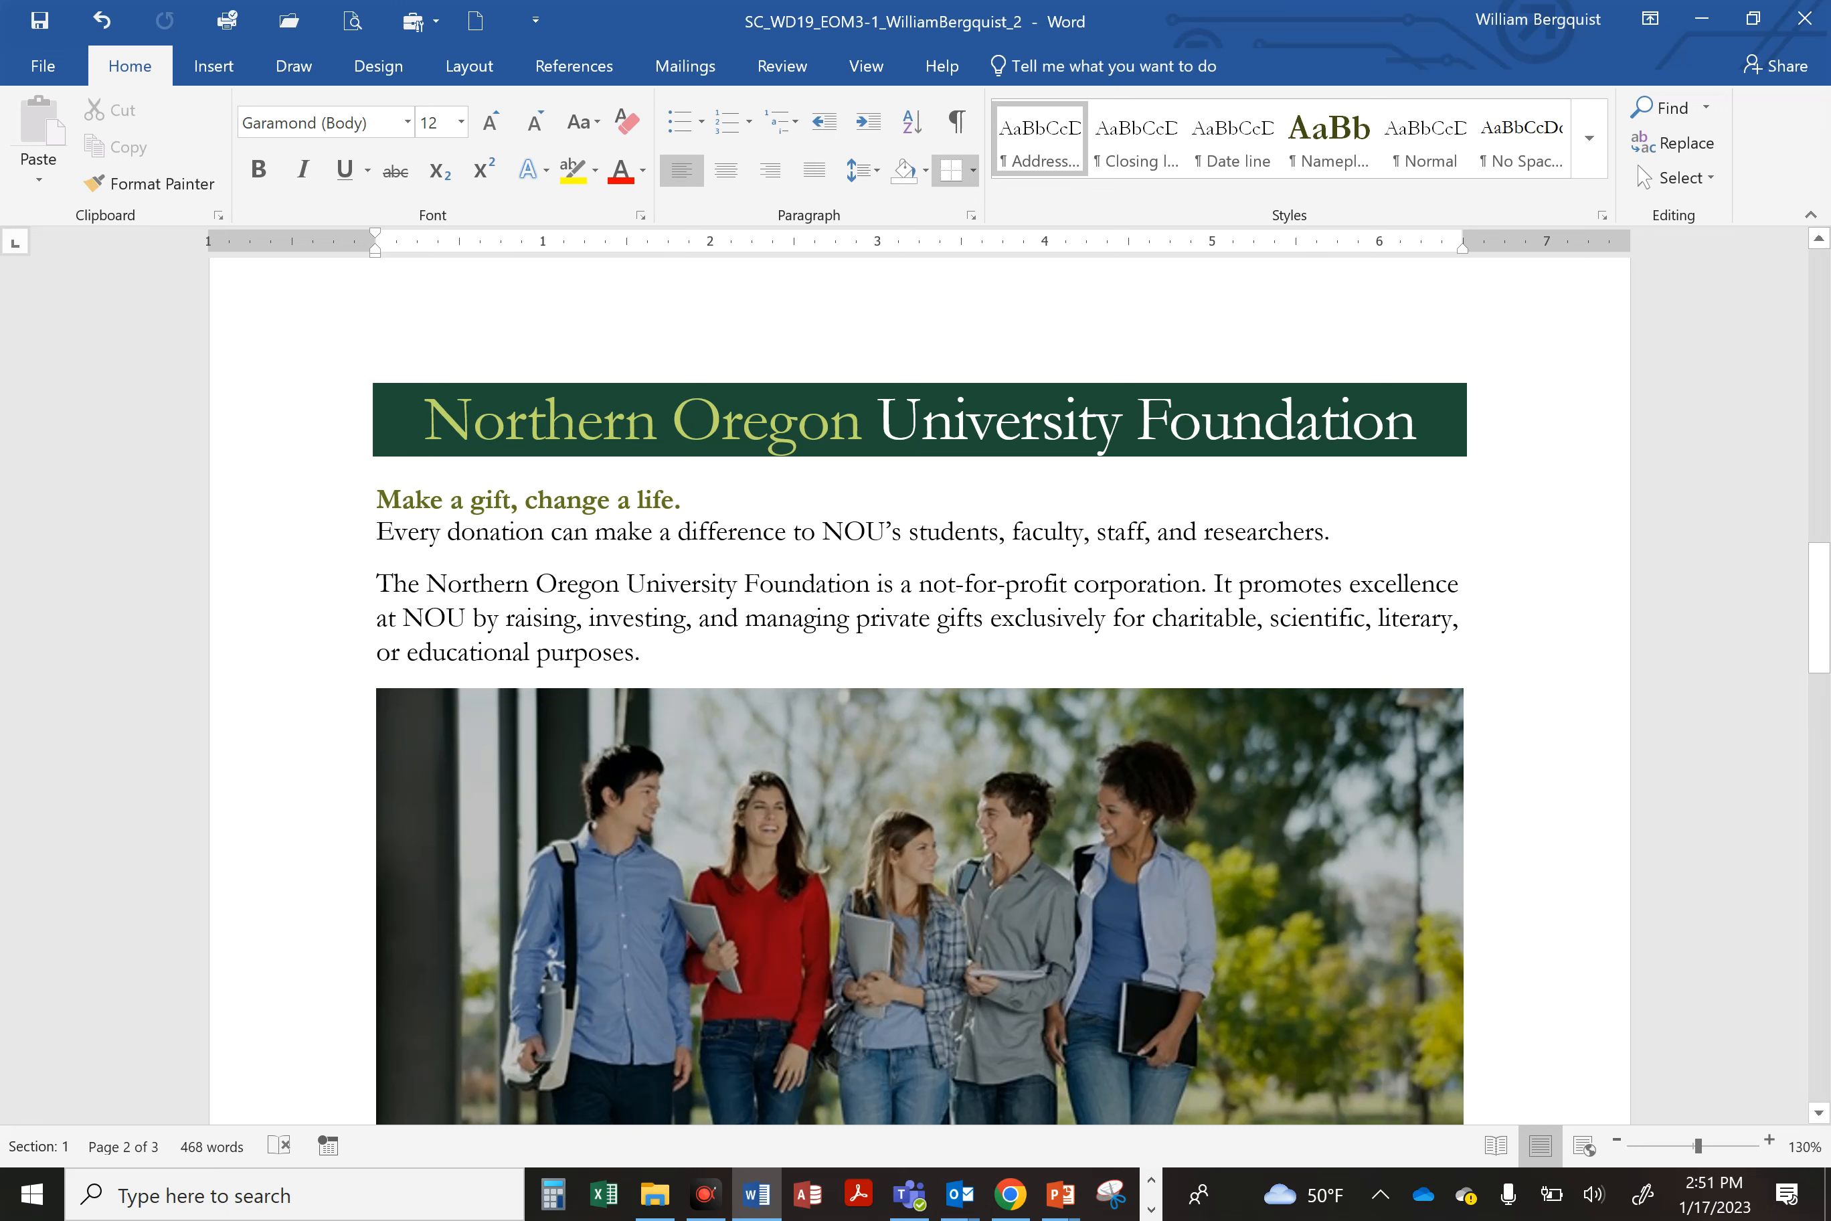
drag(377, 584, 787, 584)
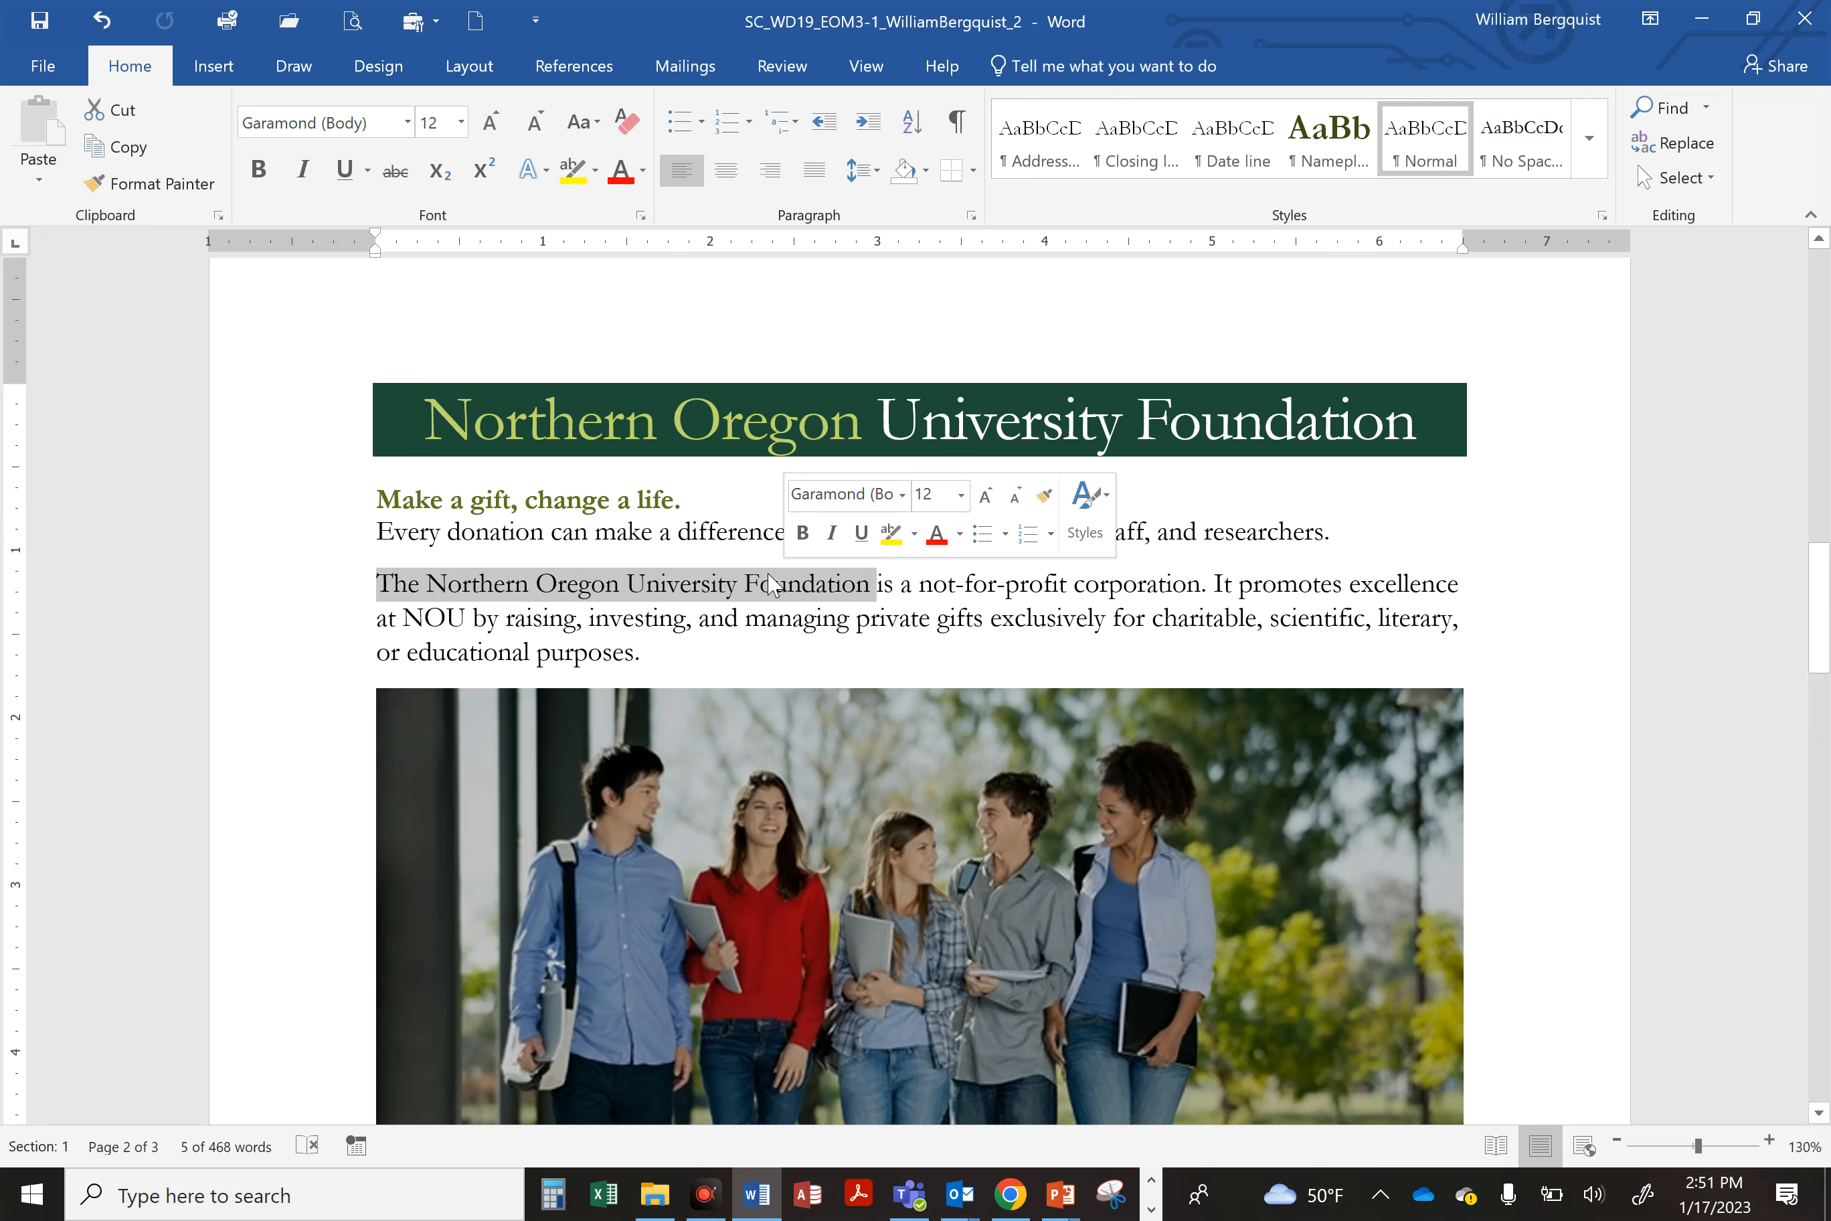
click(495, 499)
click(415, 499)
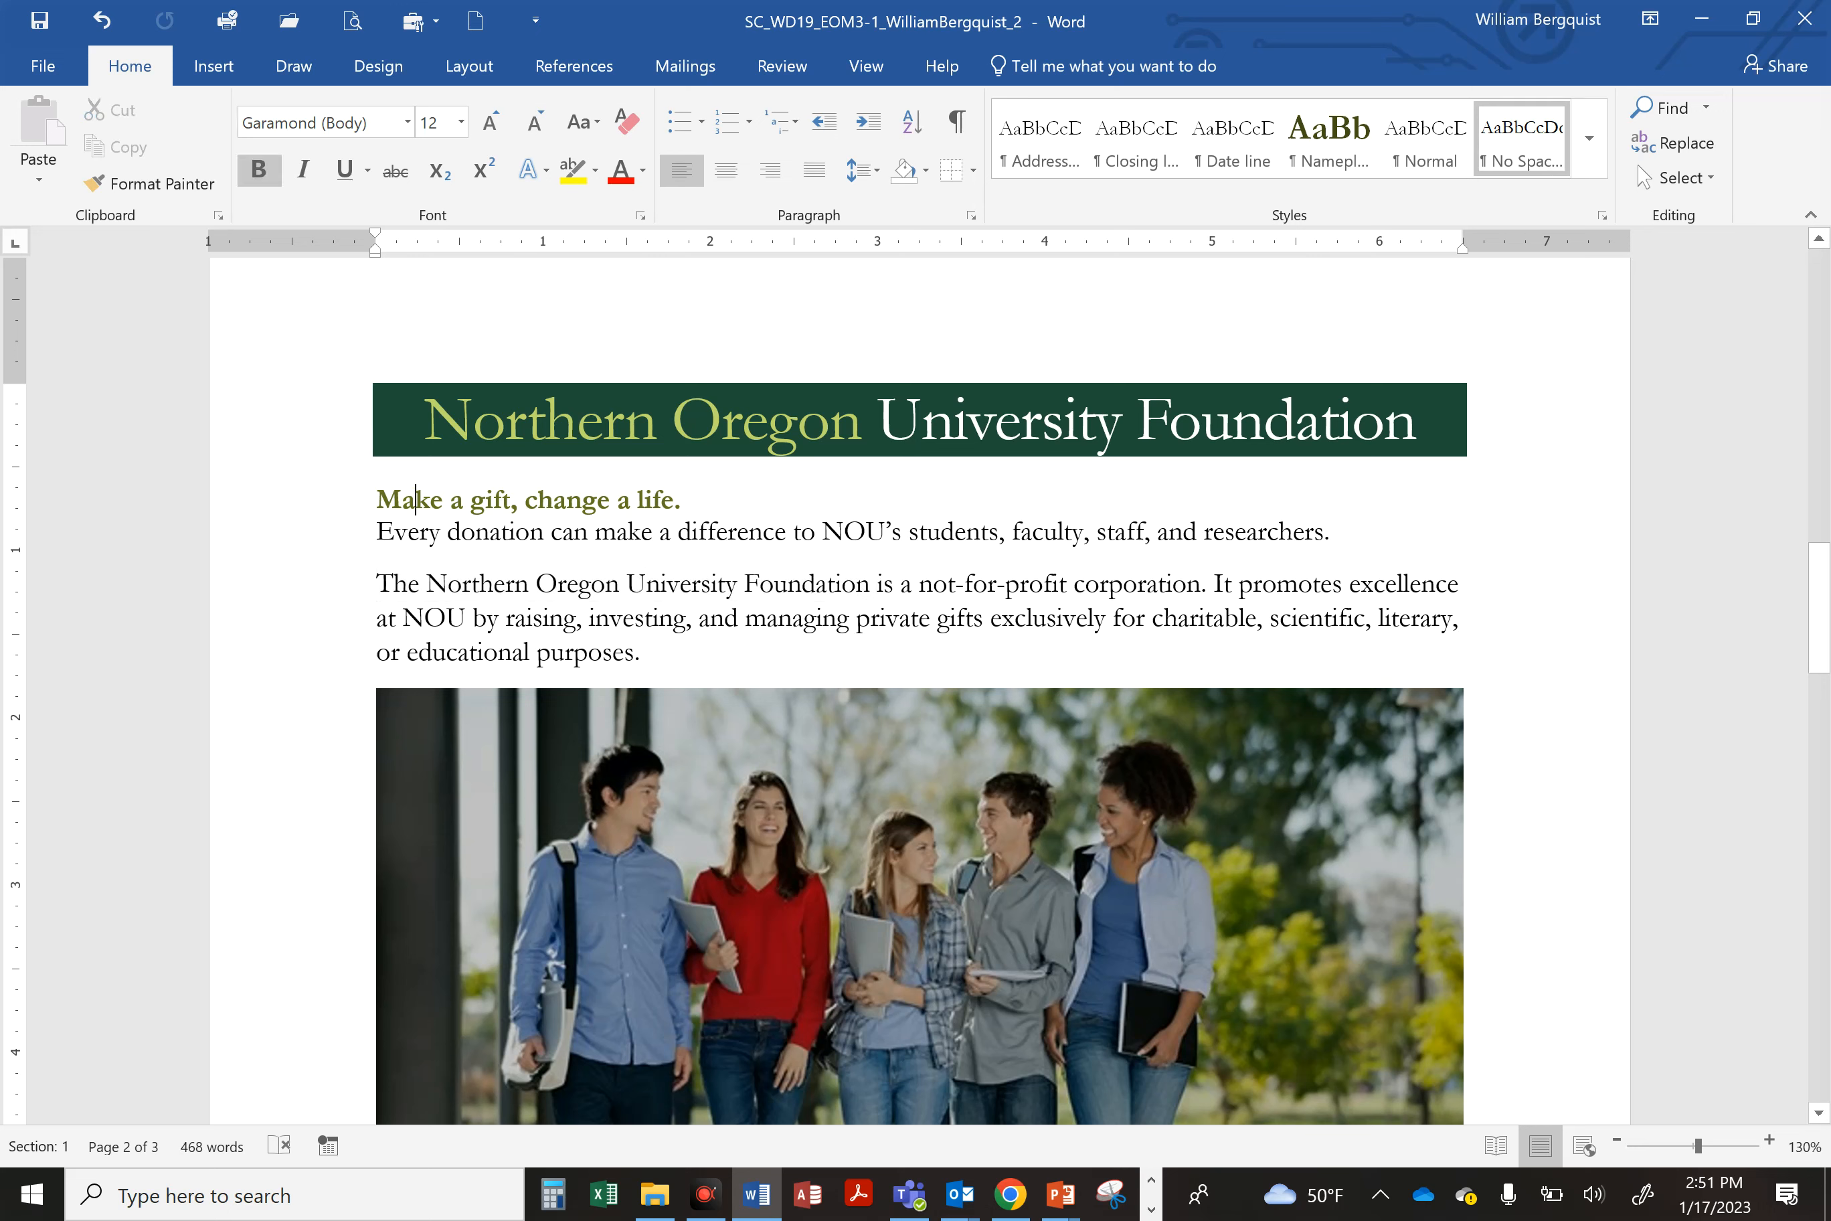
click(156, 182)
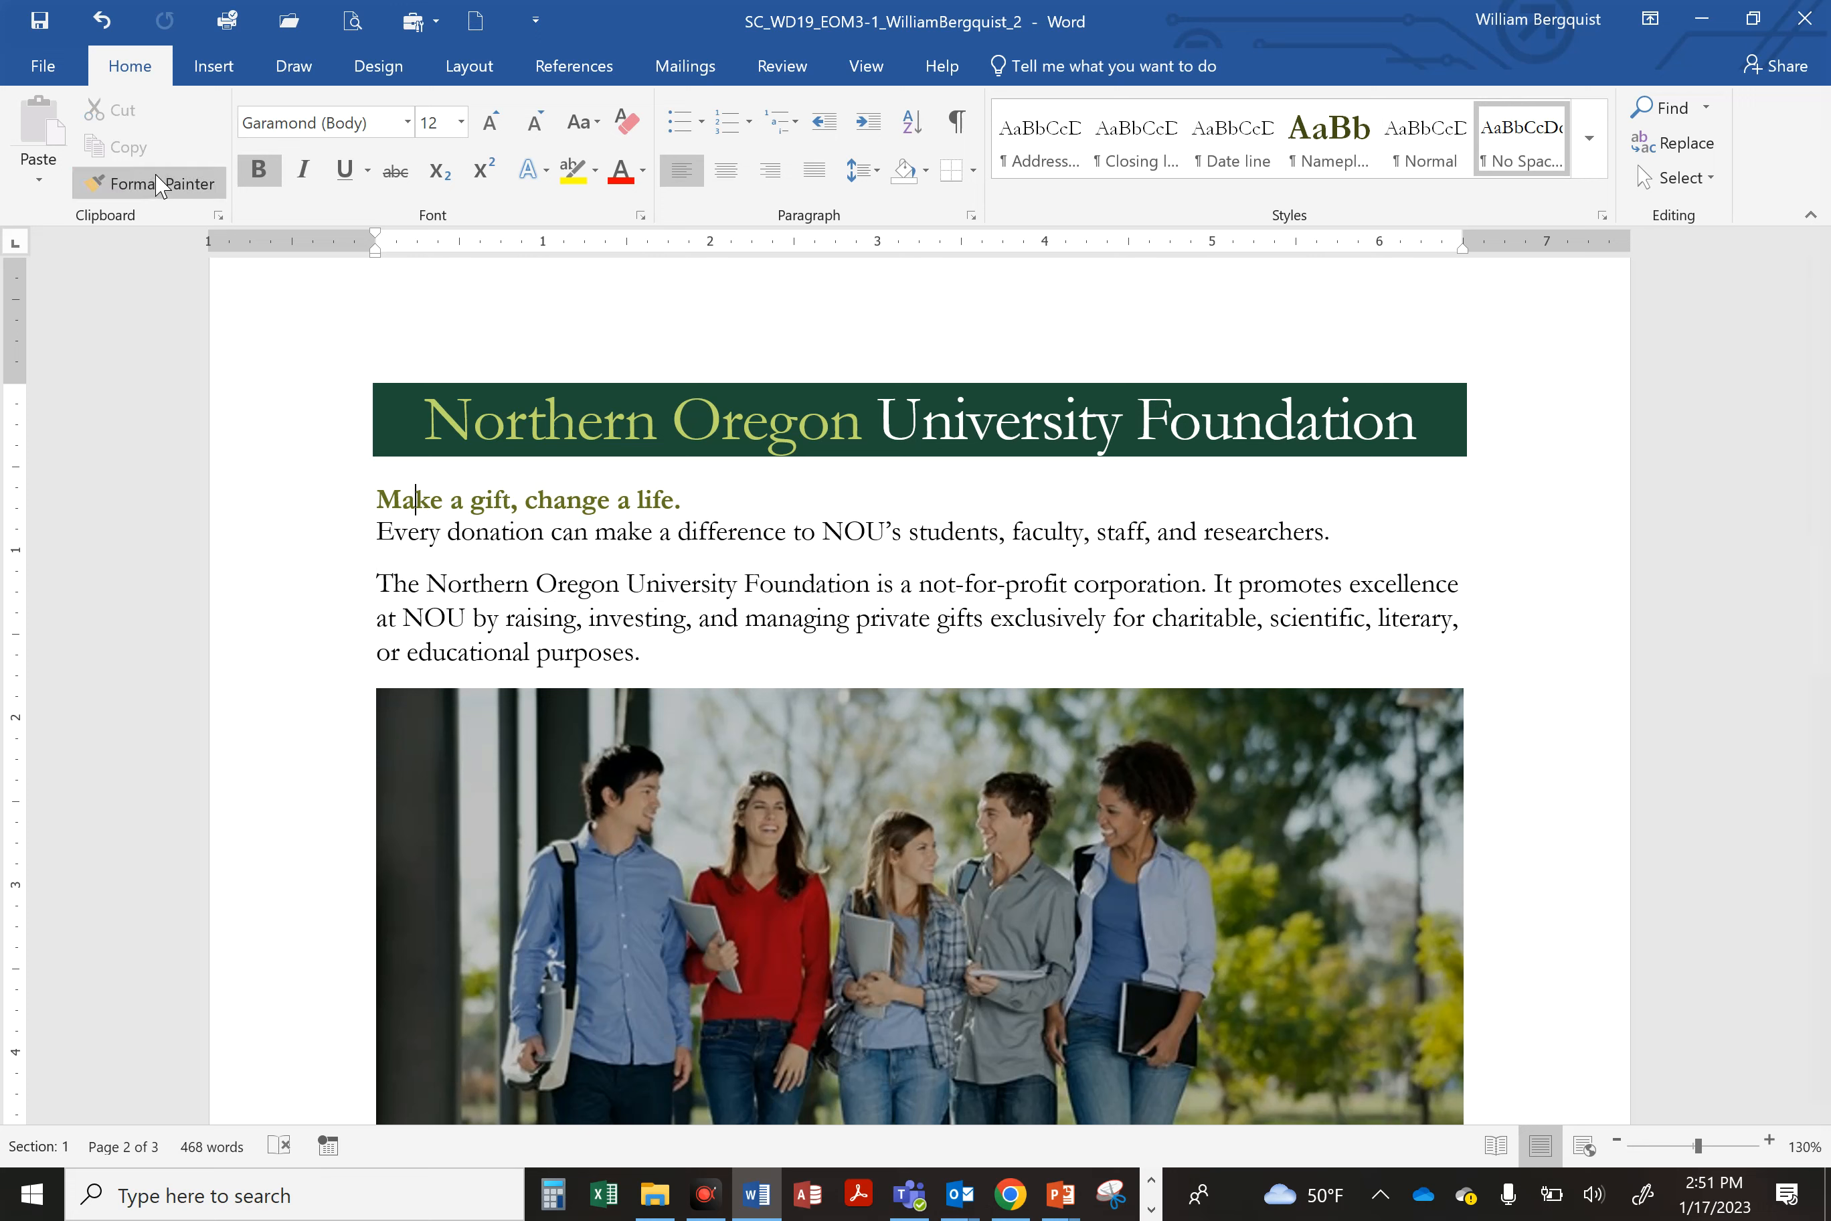
click(156, 177)
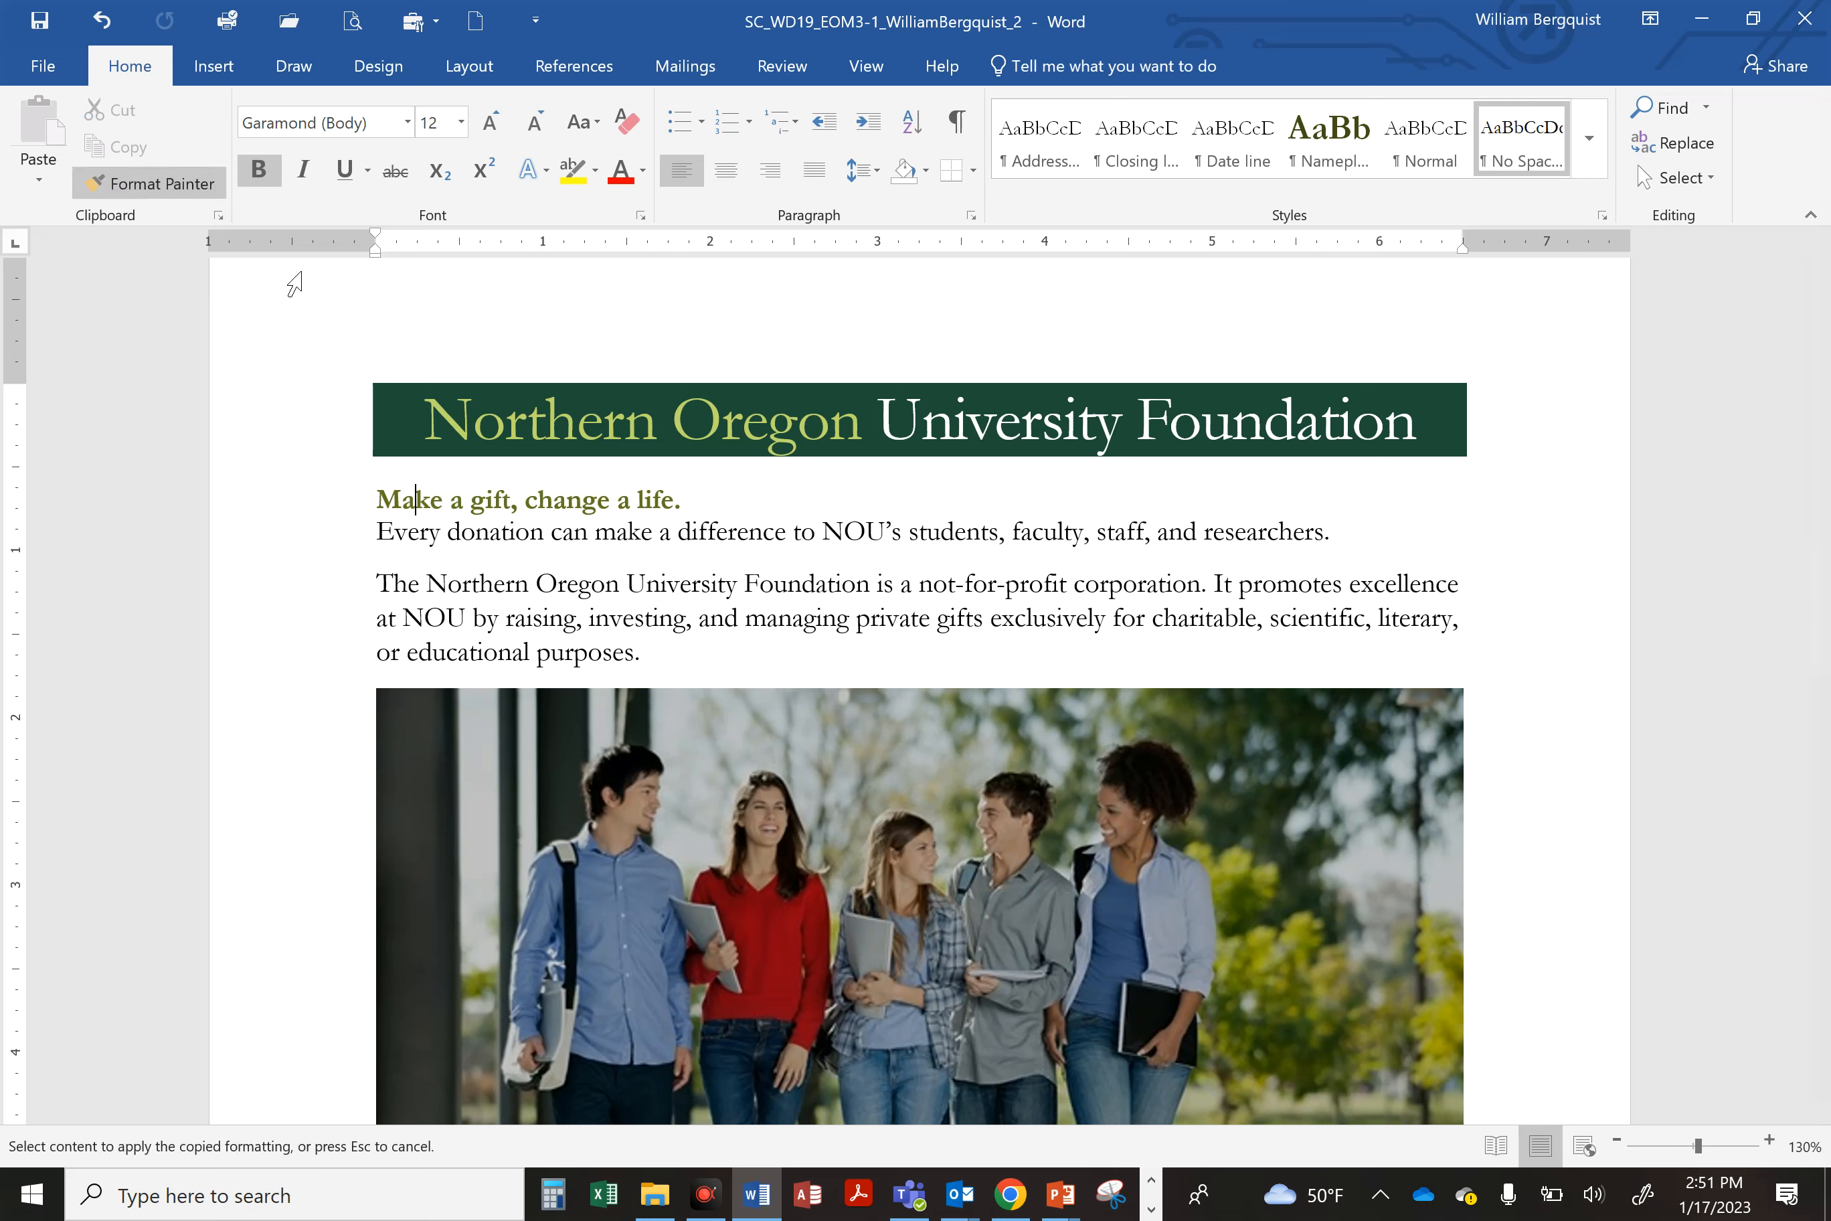
mouse_move(379, 584)
mouse_down()
mouse_move(871, 592)
mouse_move(812, 597)
mouse_up()
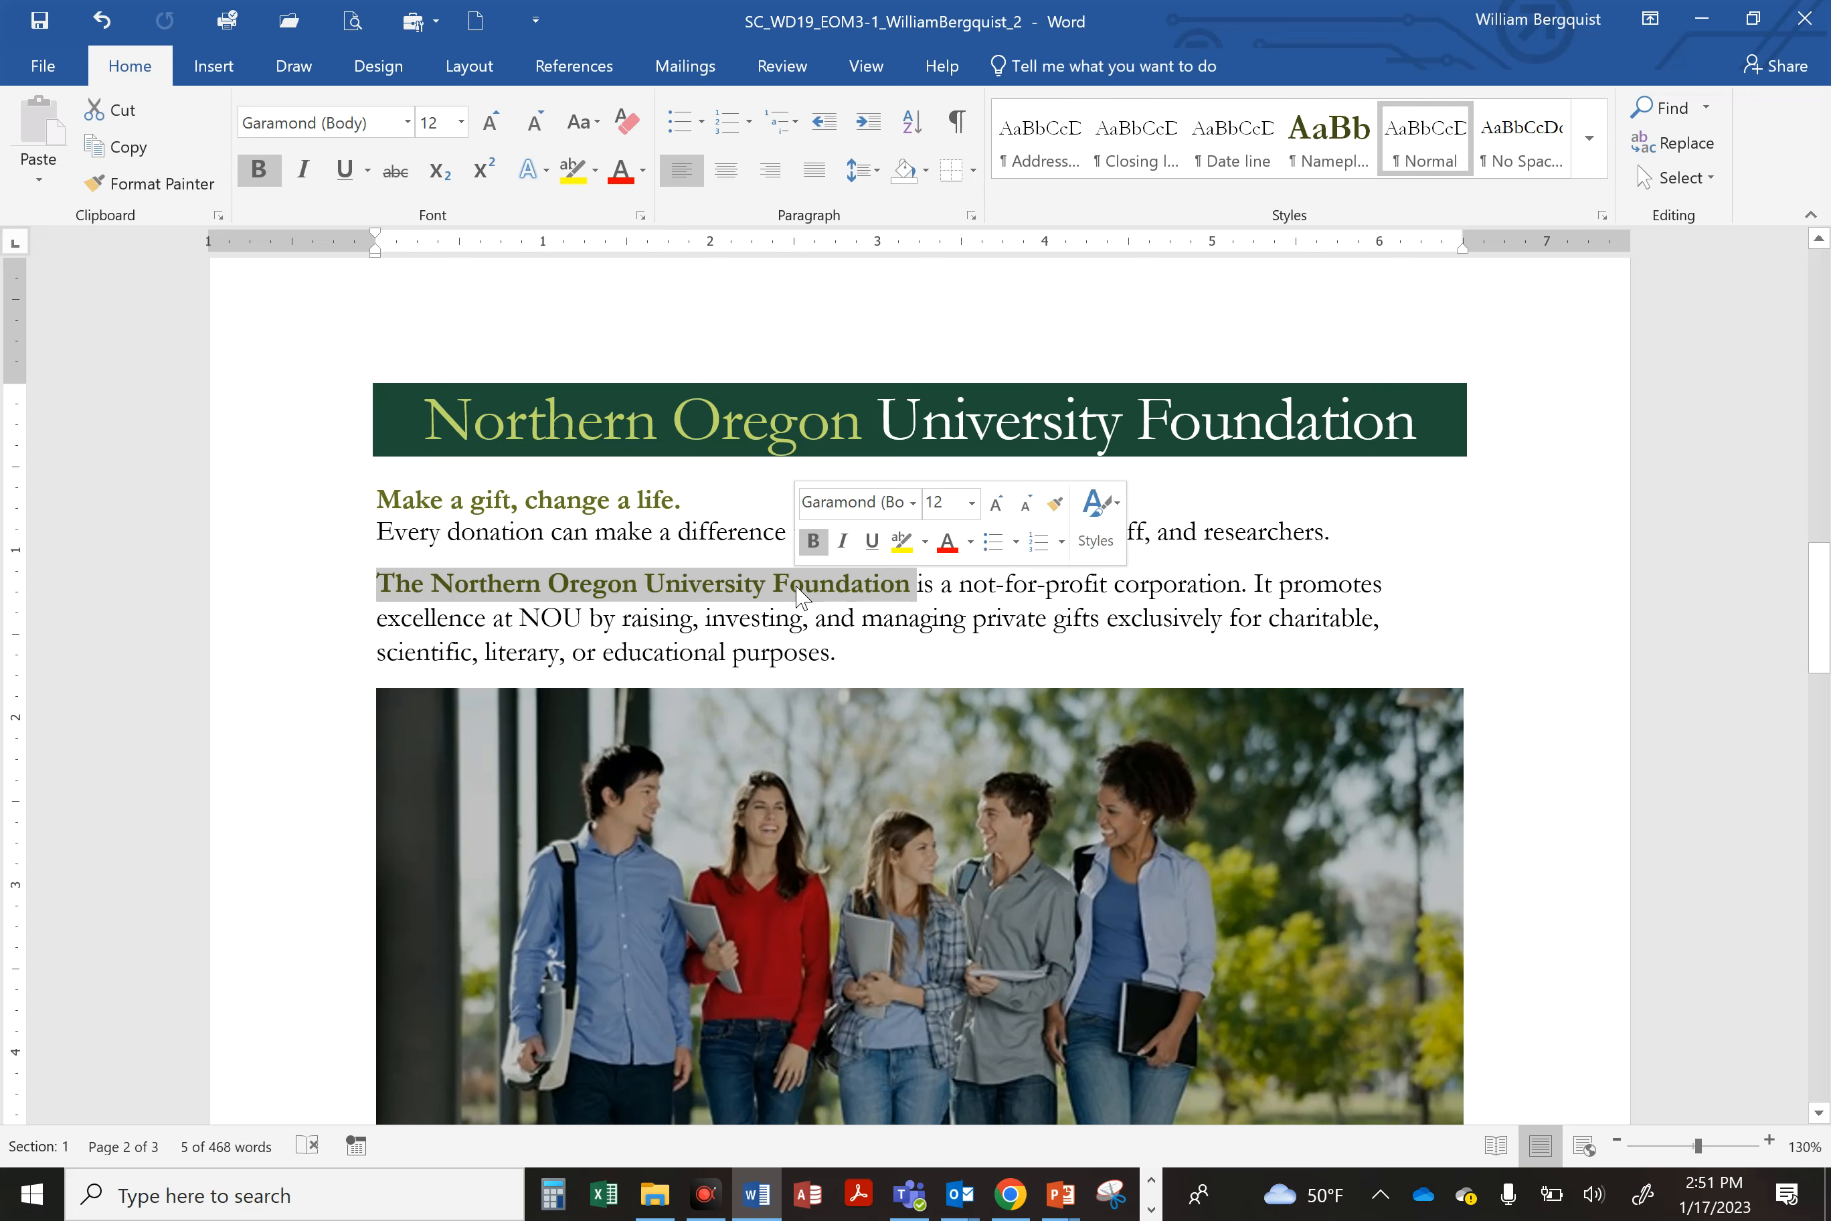
Step: Save the document
click(716, 591)
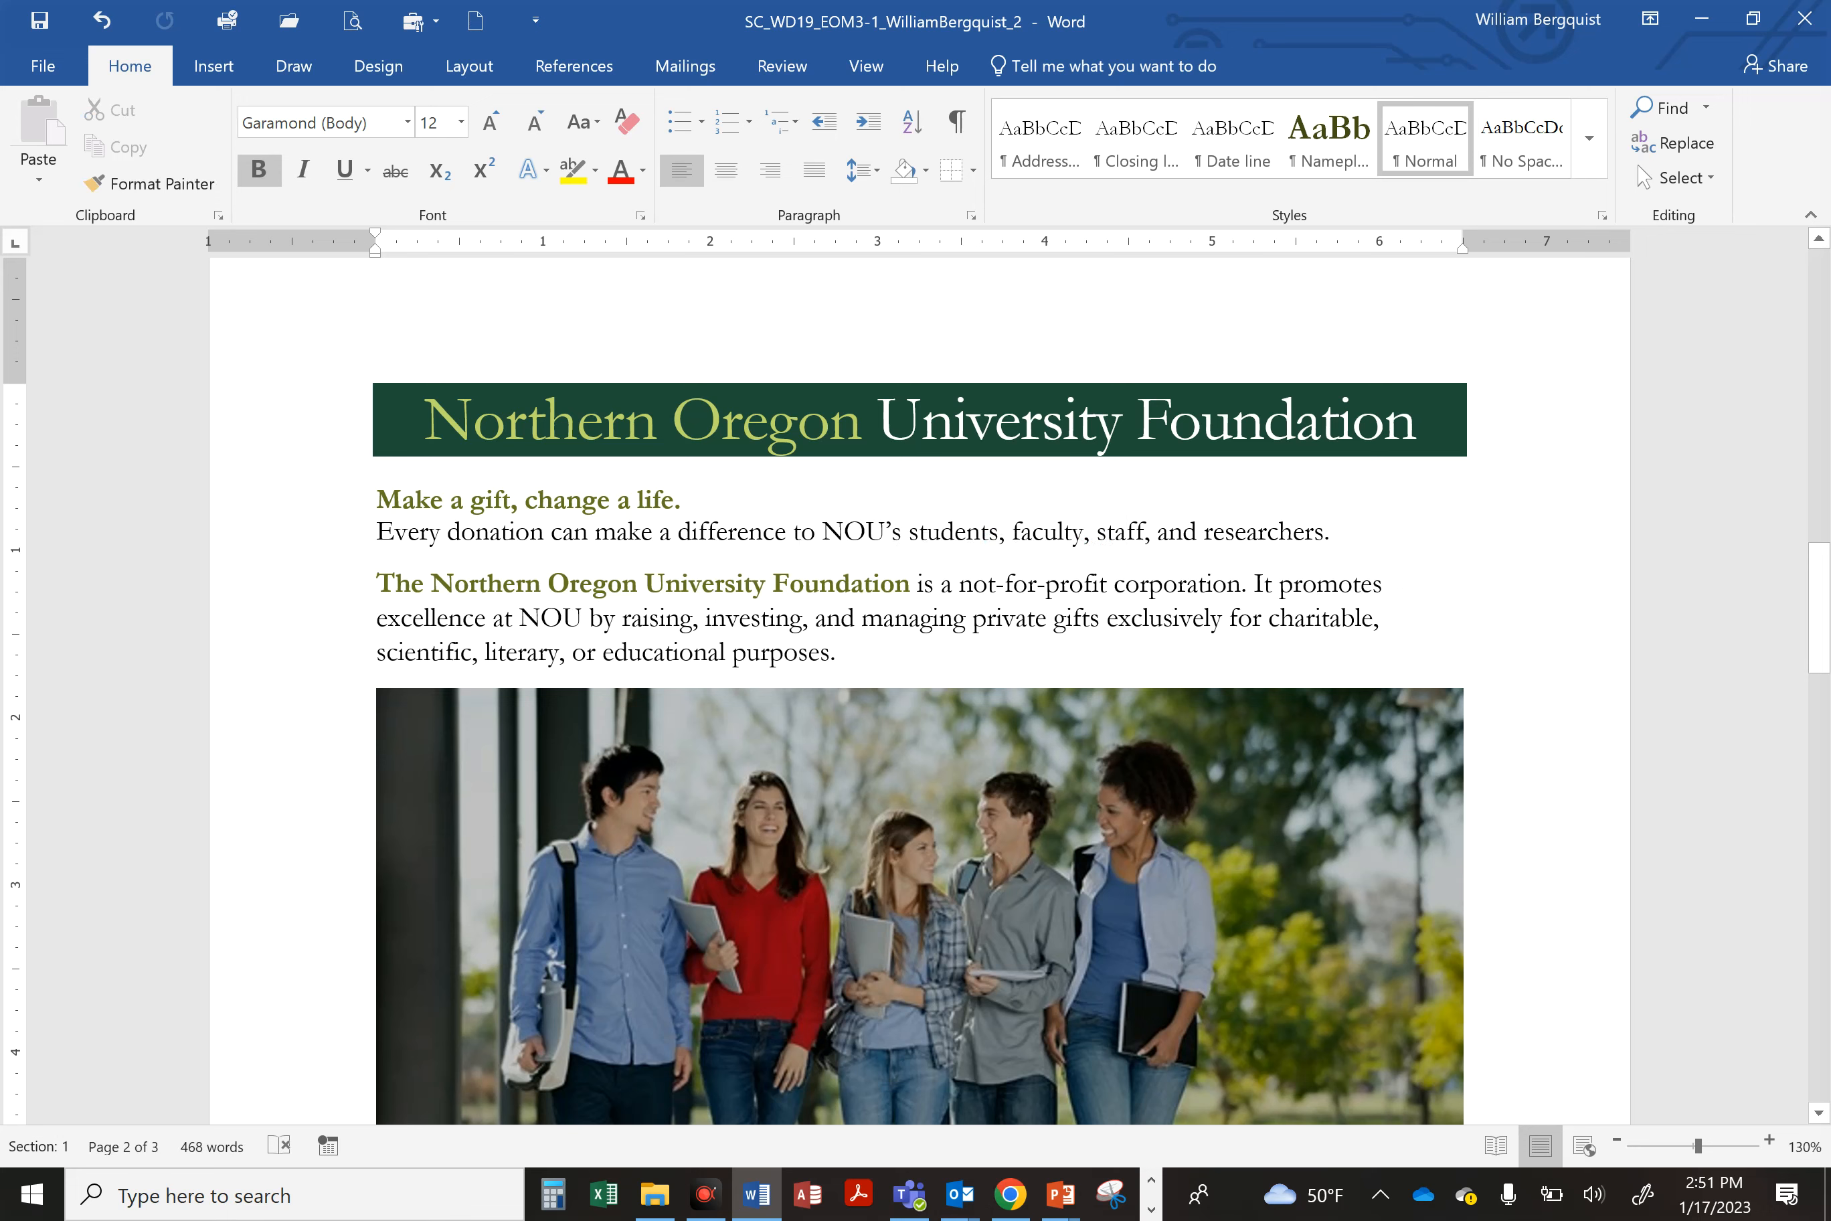
double_click(398, 585)
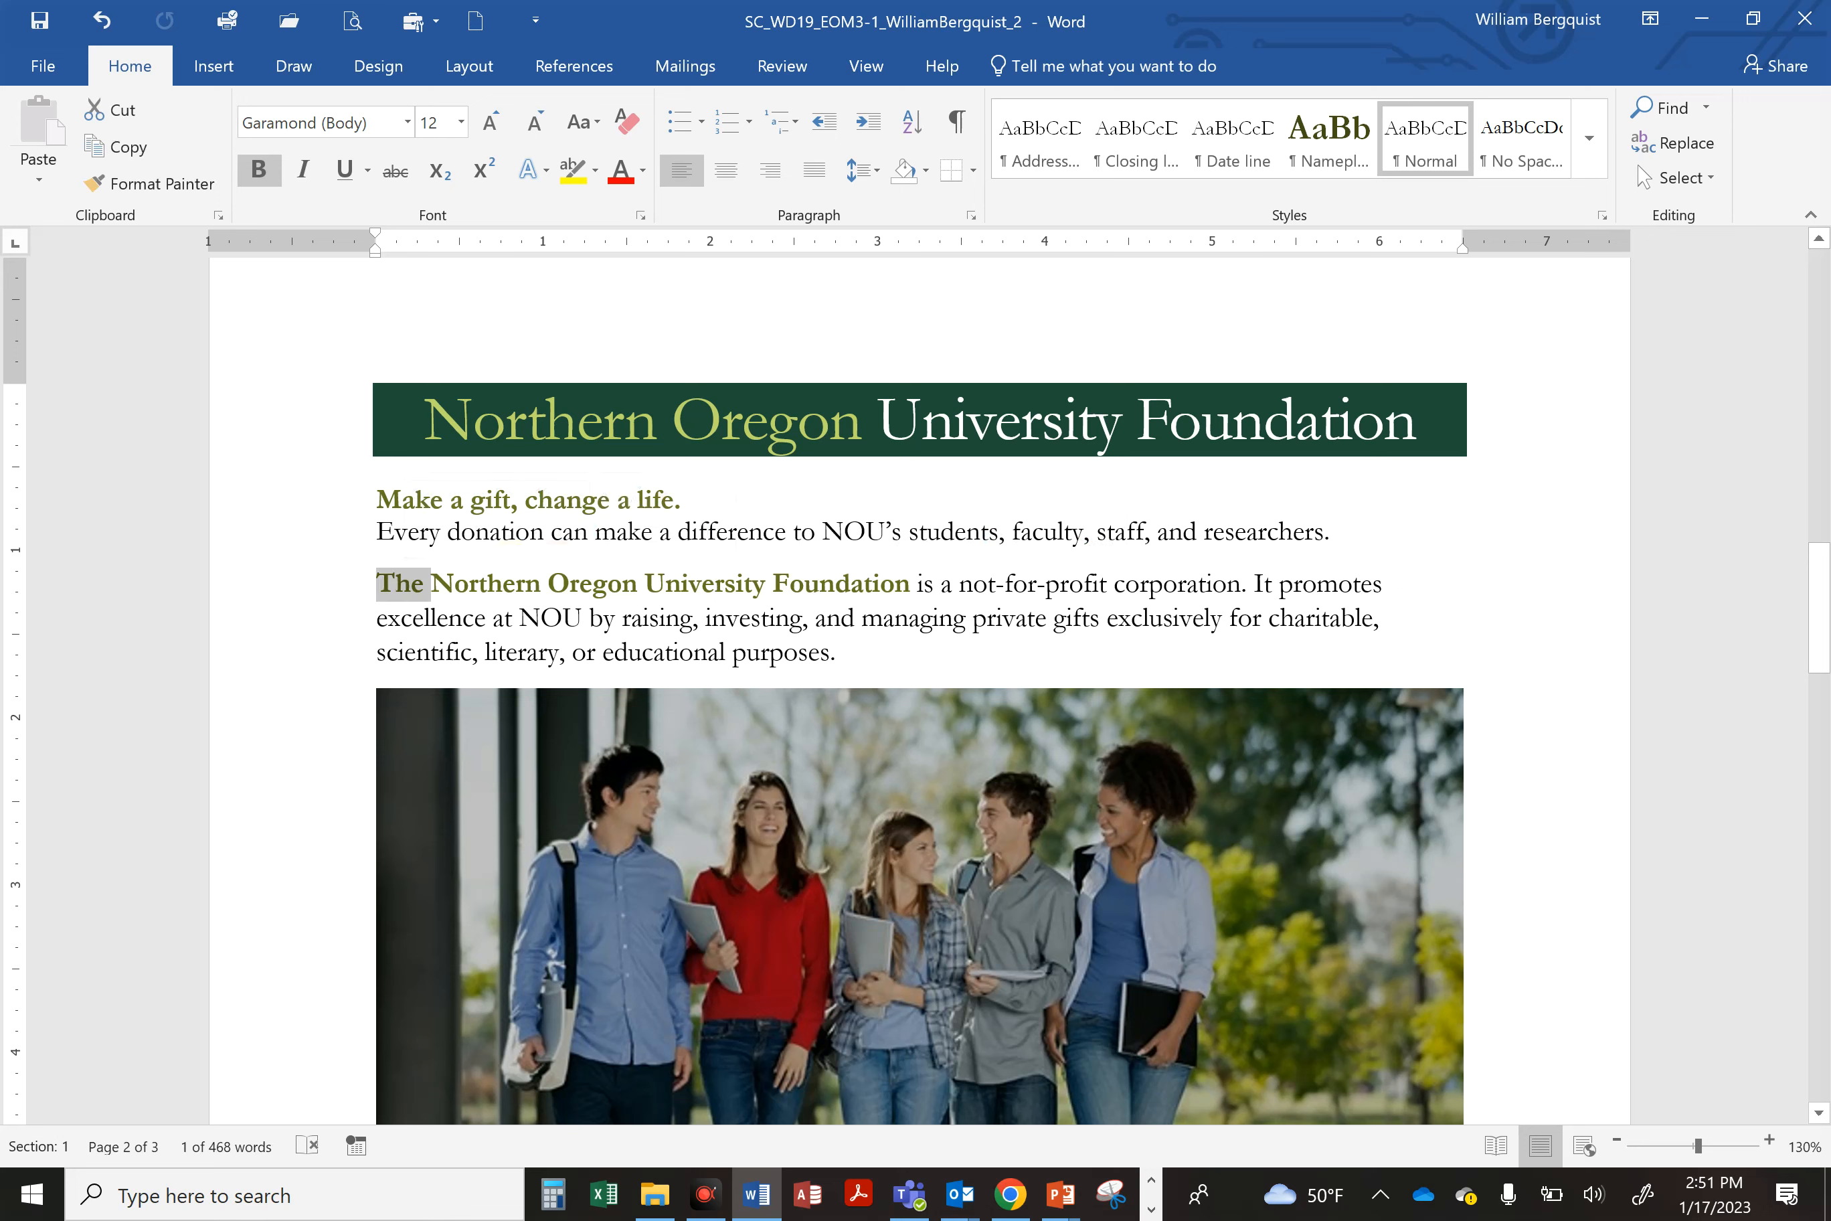
drag(470, 586, 915, 586)
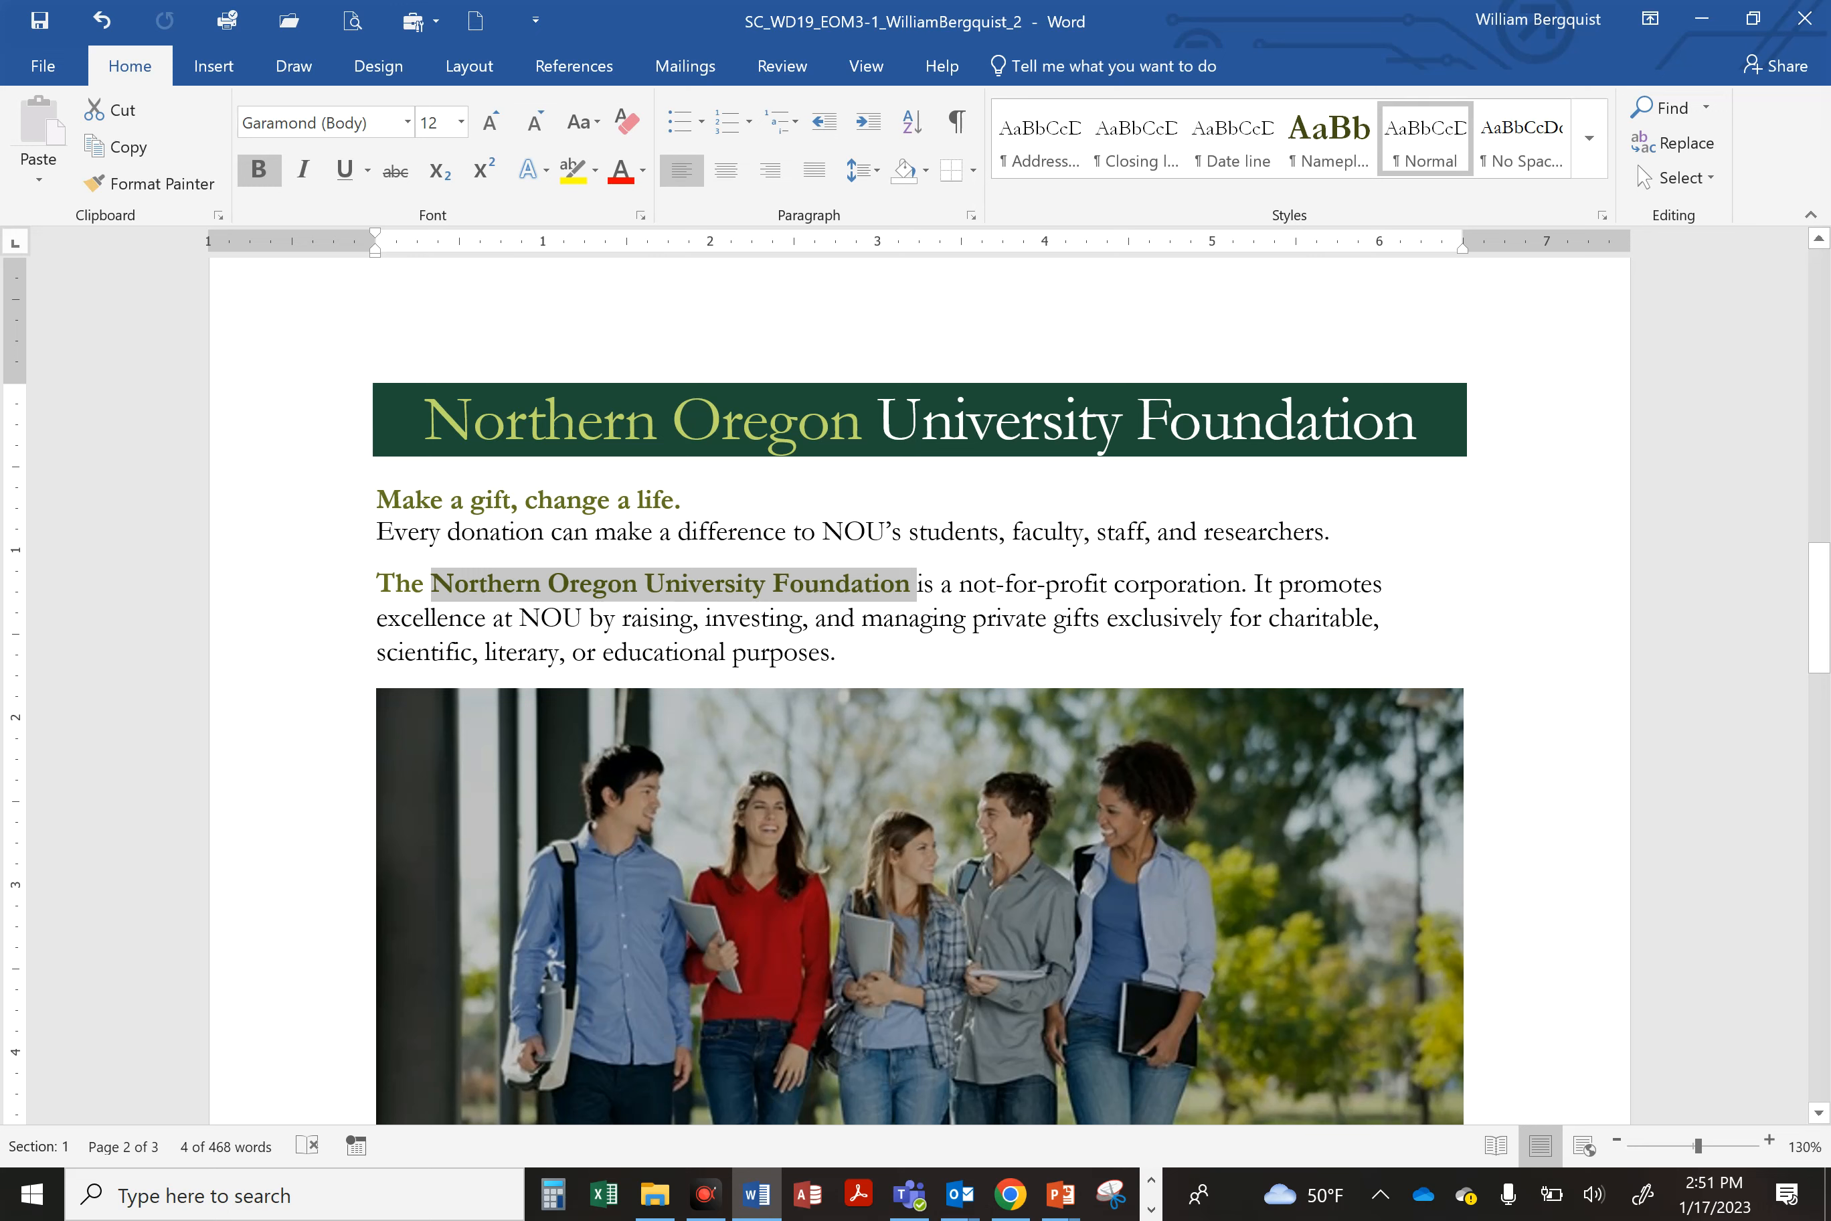
click(396, 584)
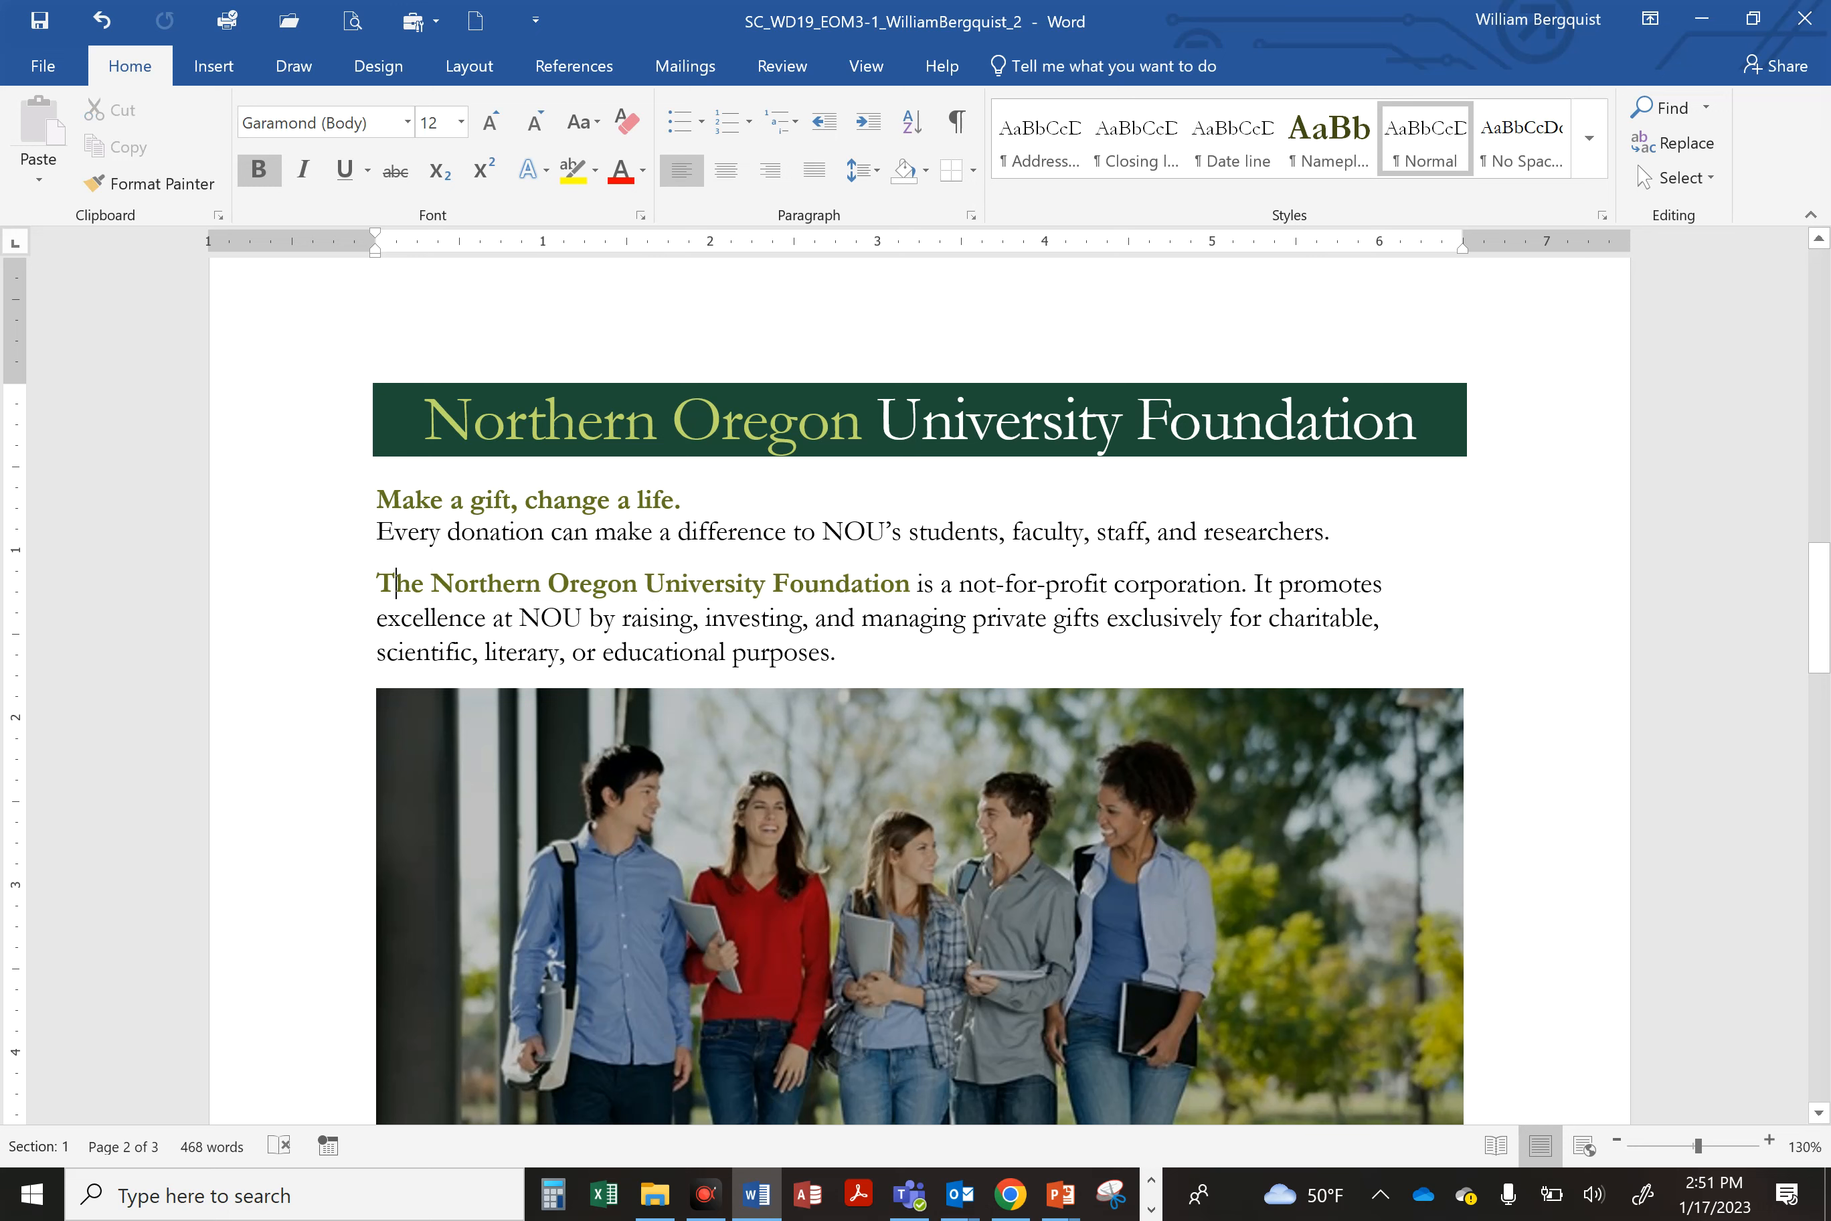
click(41, 22)
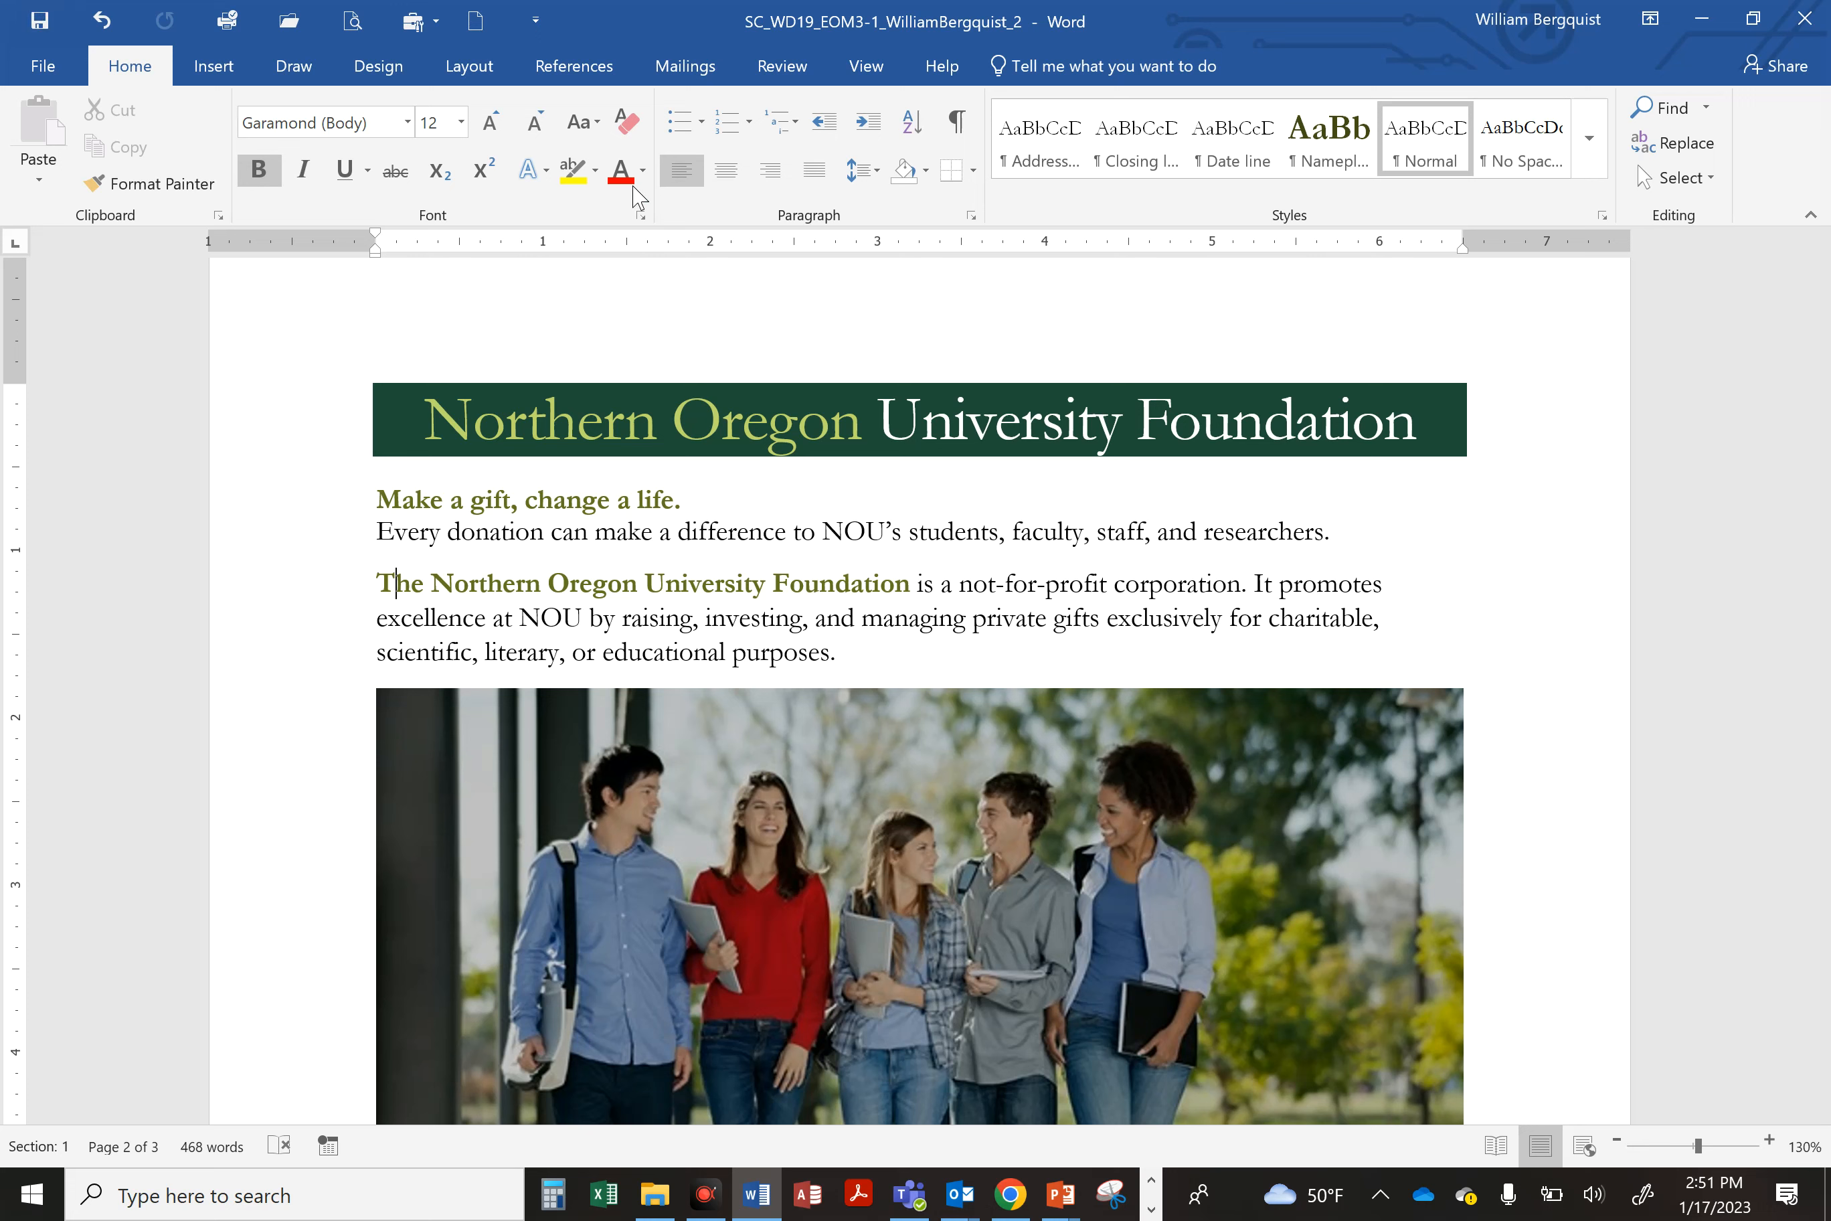
Step: Apply the Brightness: +20% Contrast: +20% correction to the students photo on page 2
click(880, 849)
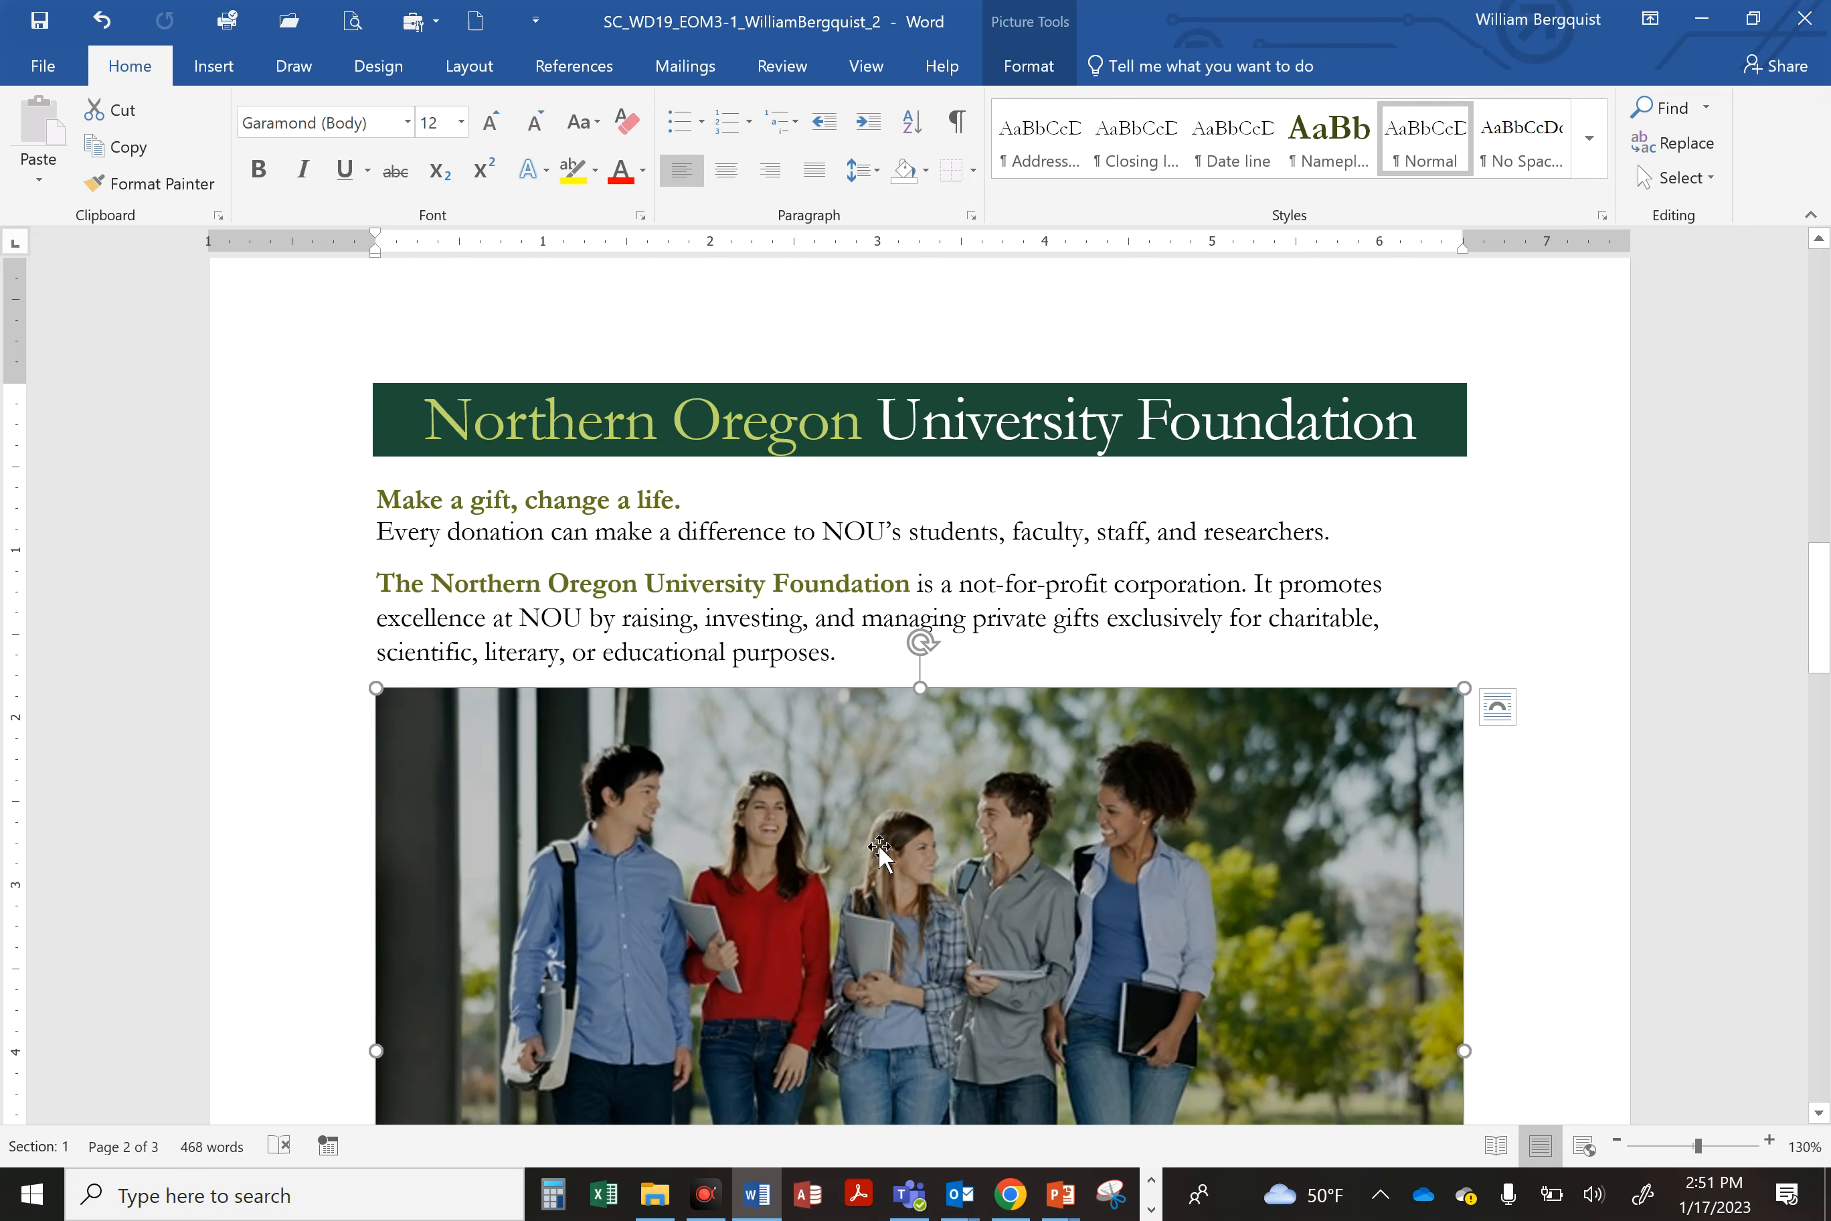
click(1038, 67)
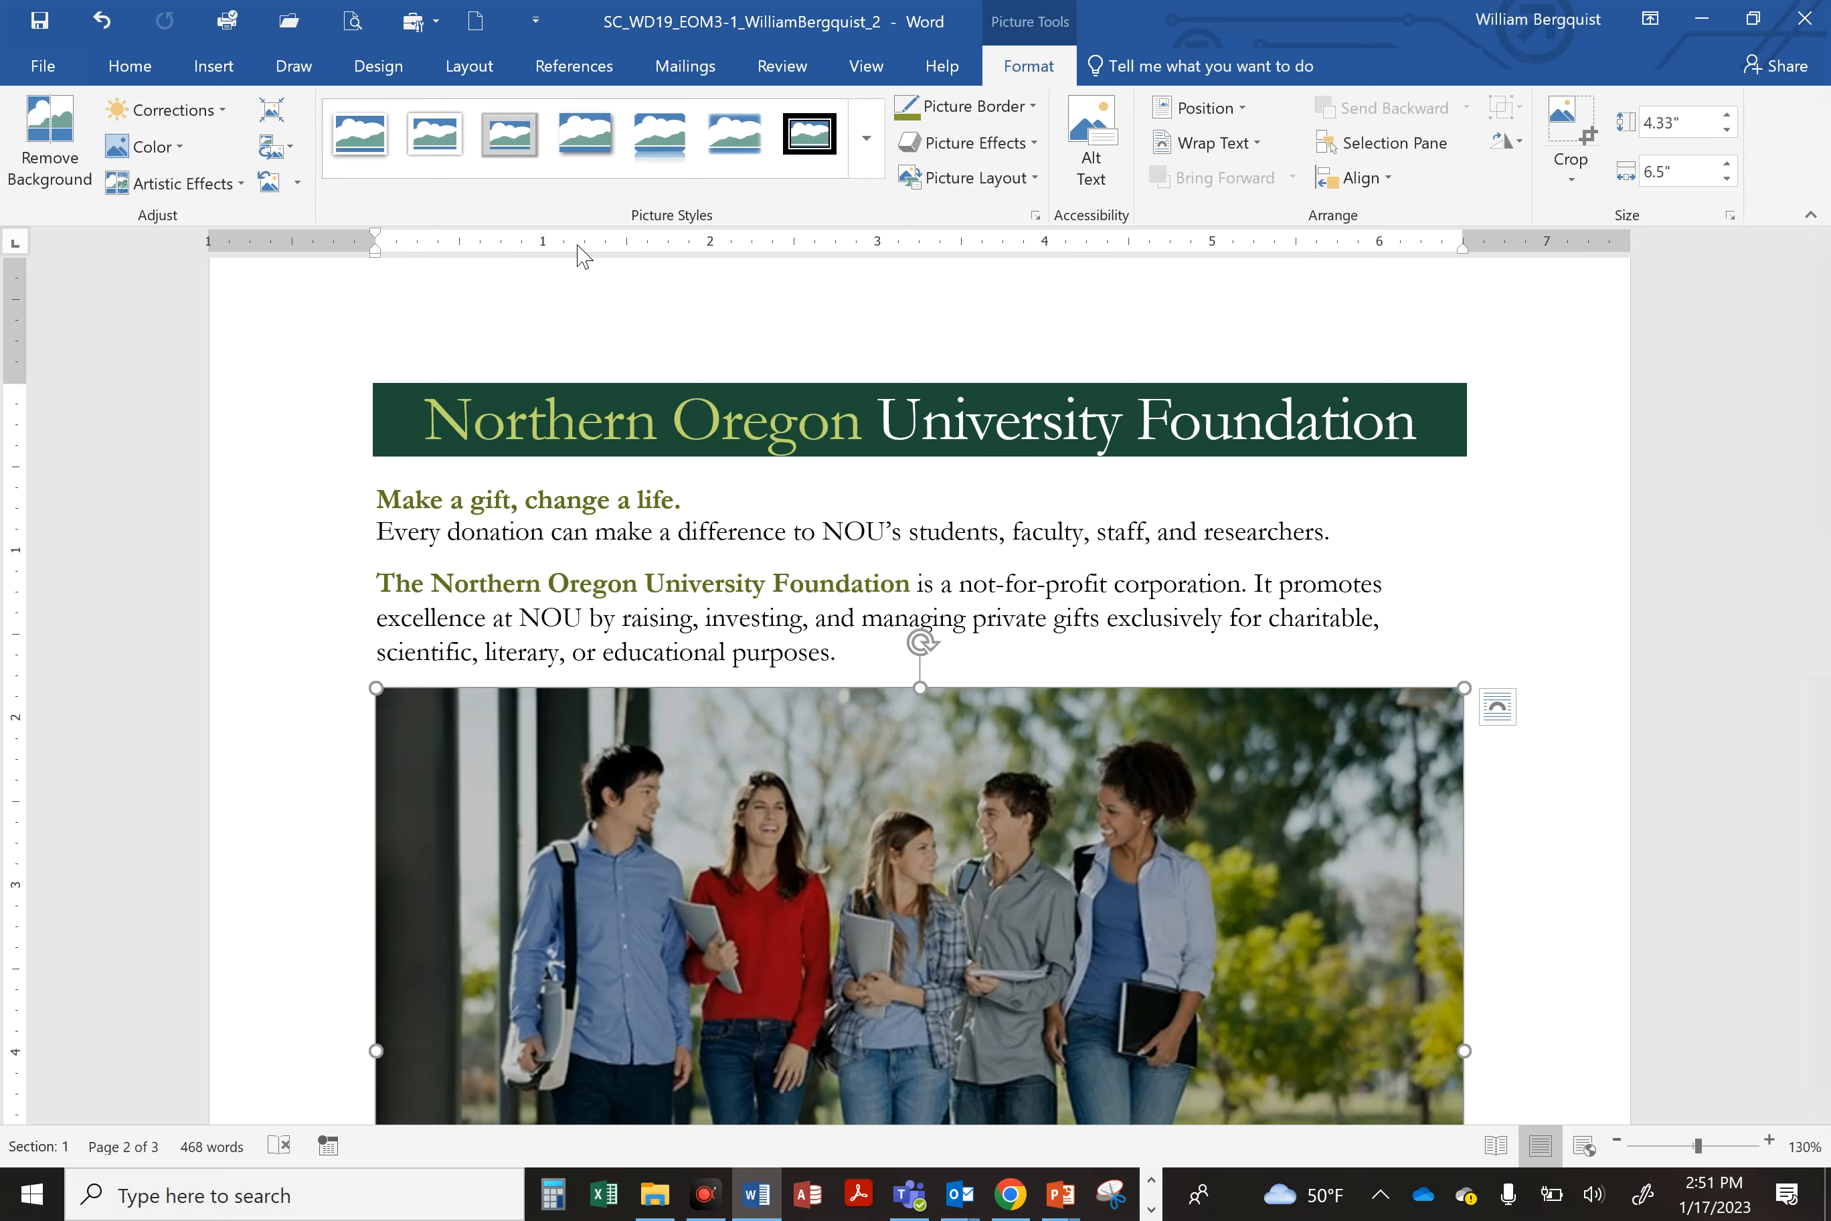
click(178, 112)
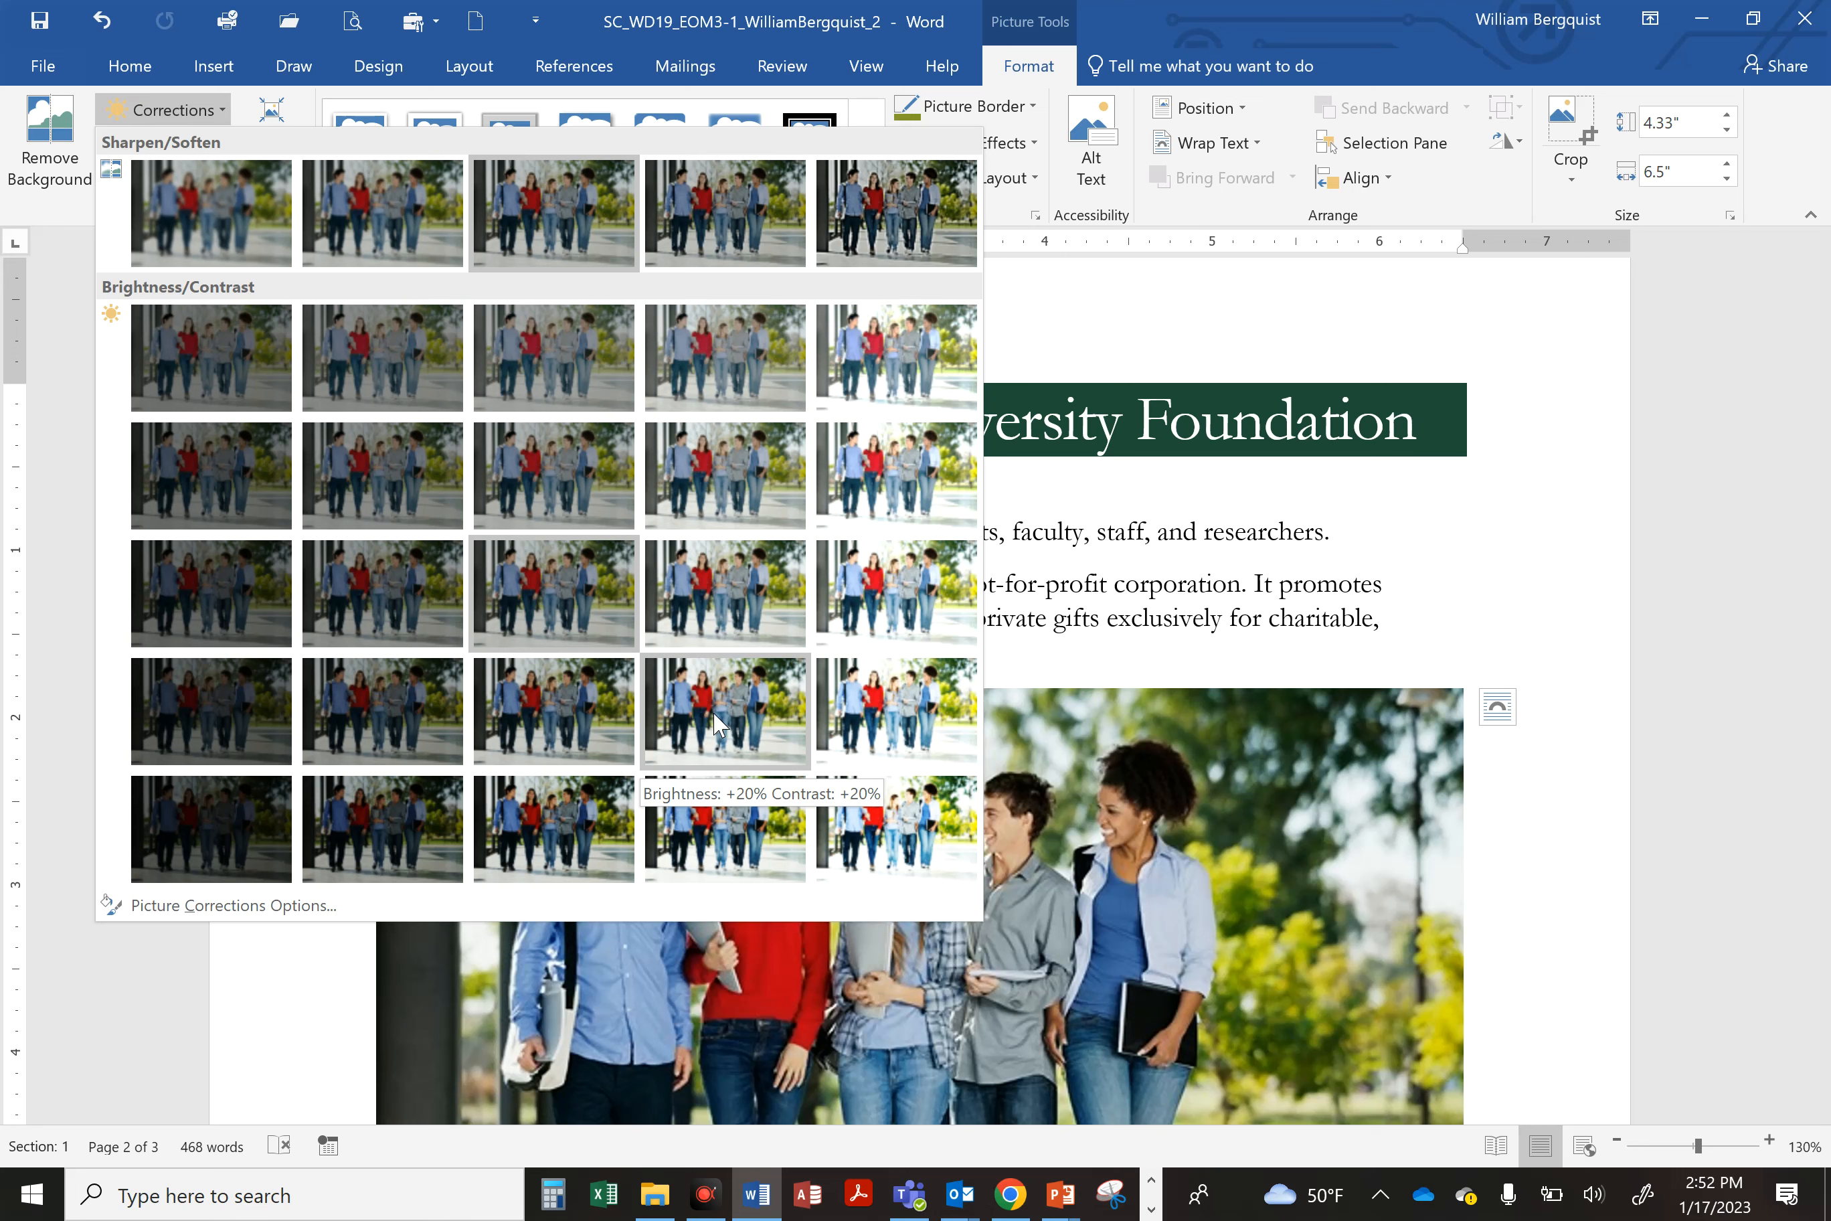
click(721, 723)
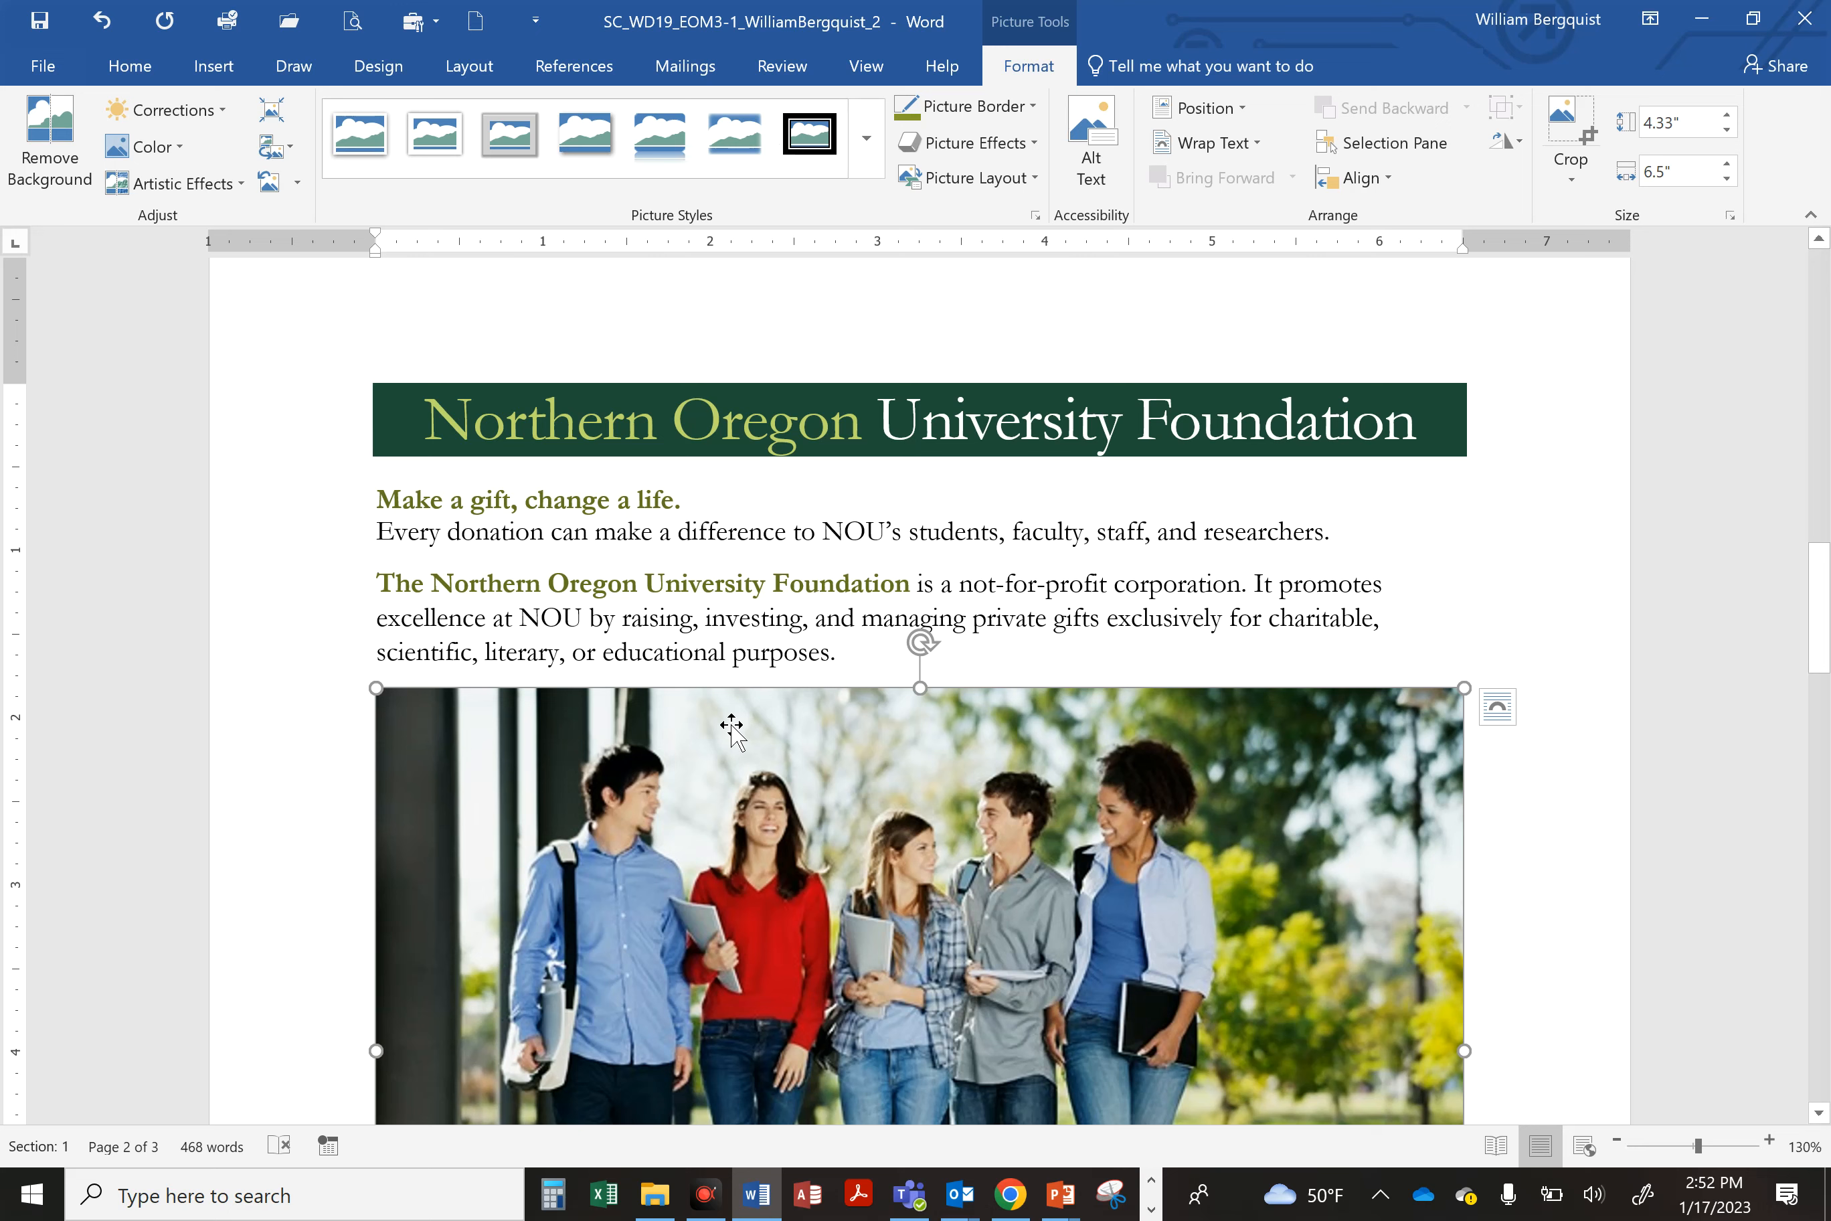
Step: Set the students photo's width to 5"
click(1119, 109)
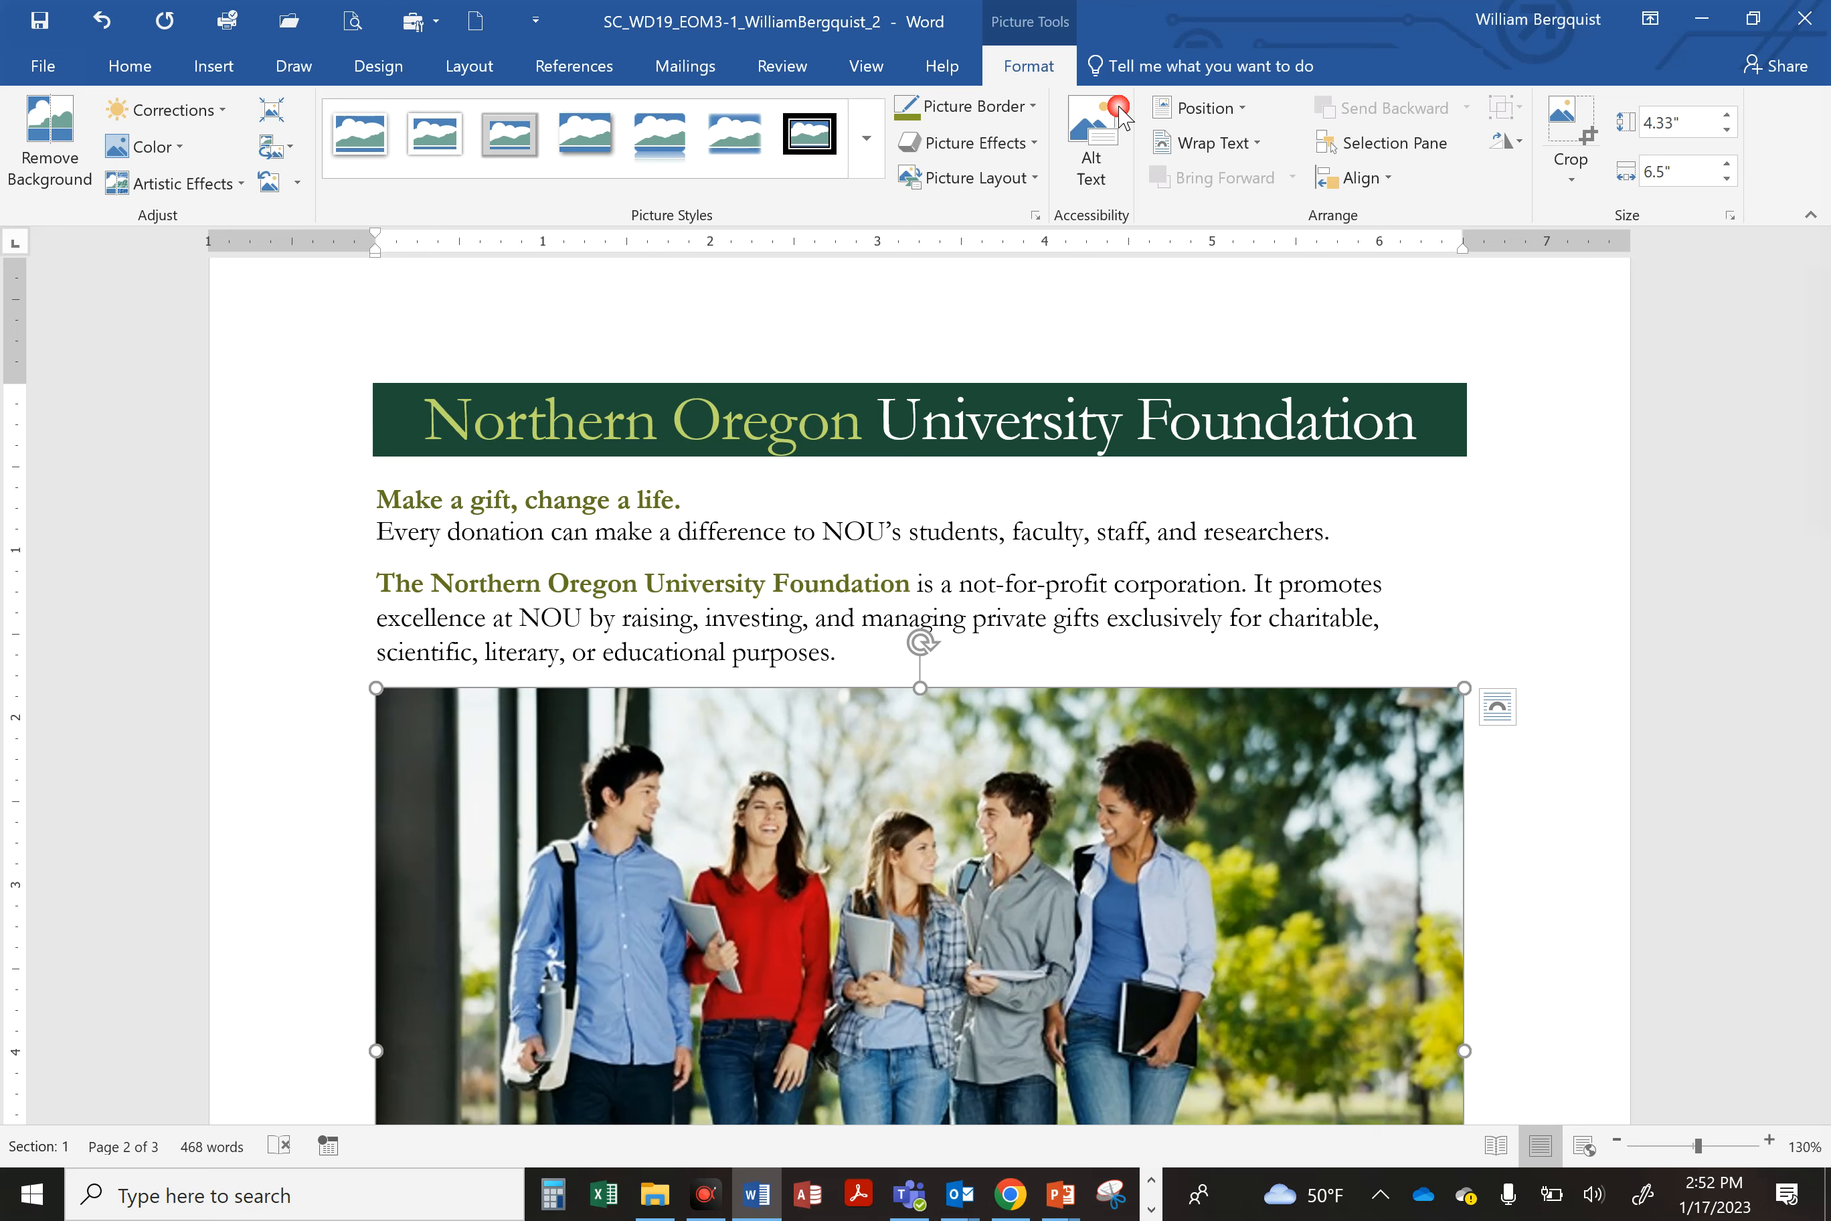
click(1694, 177)
text(5)
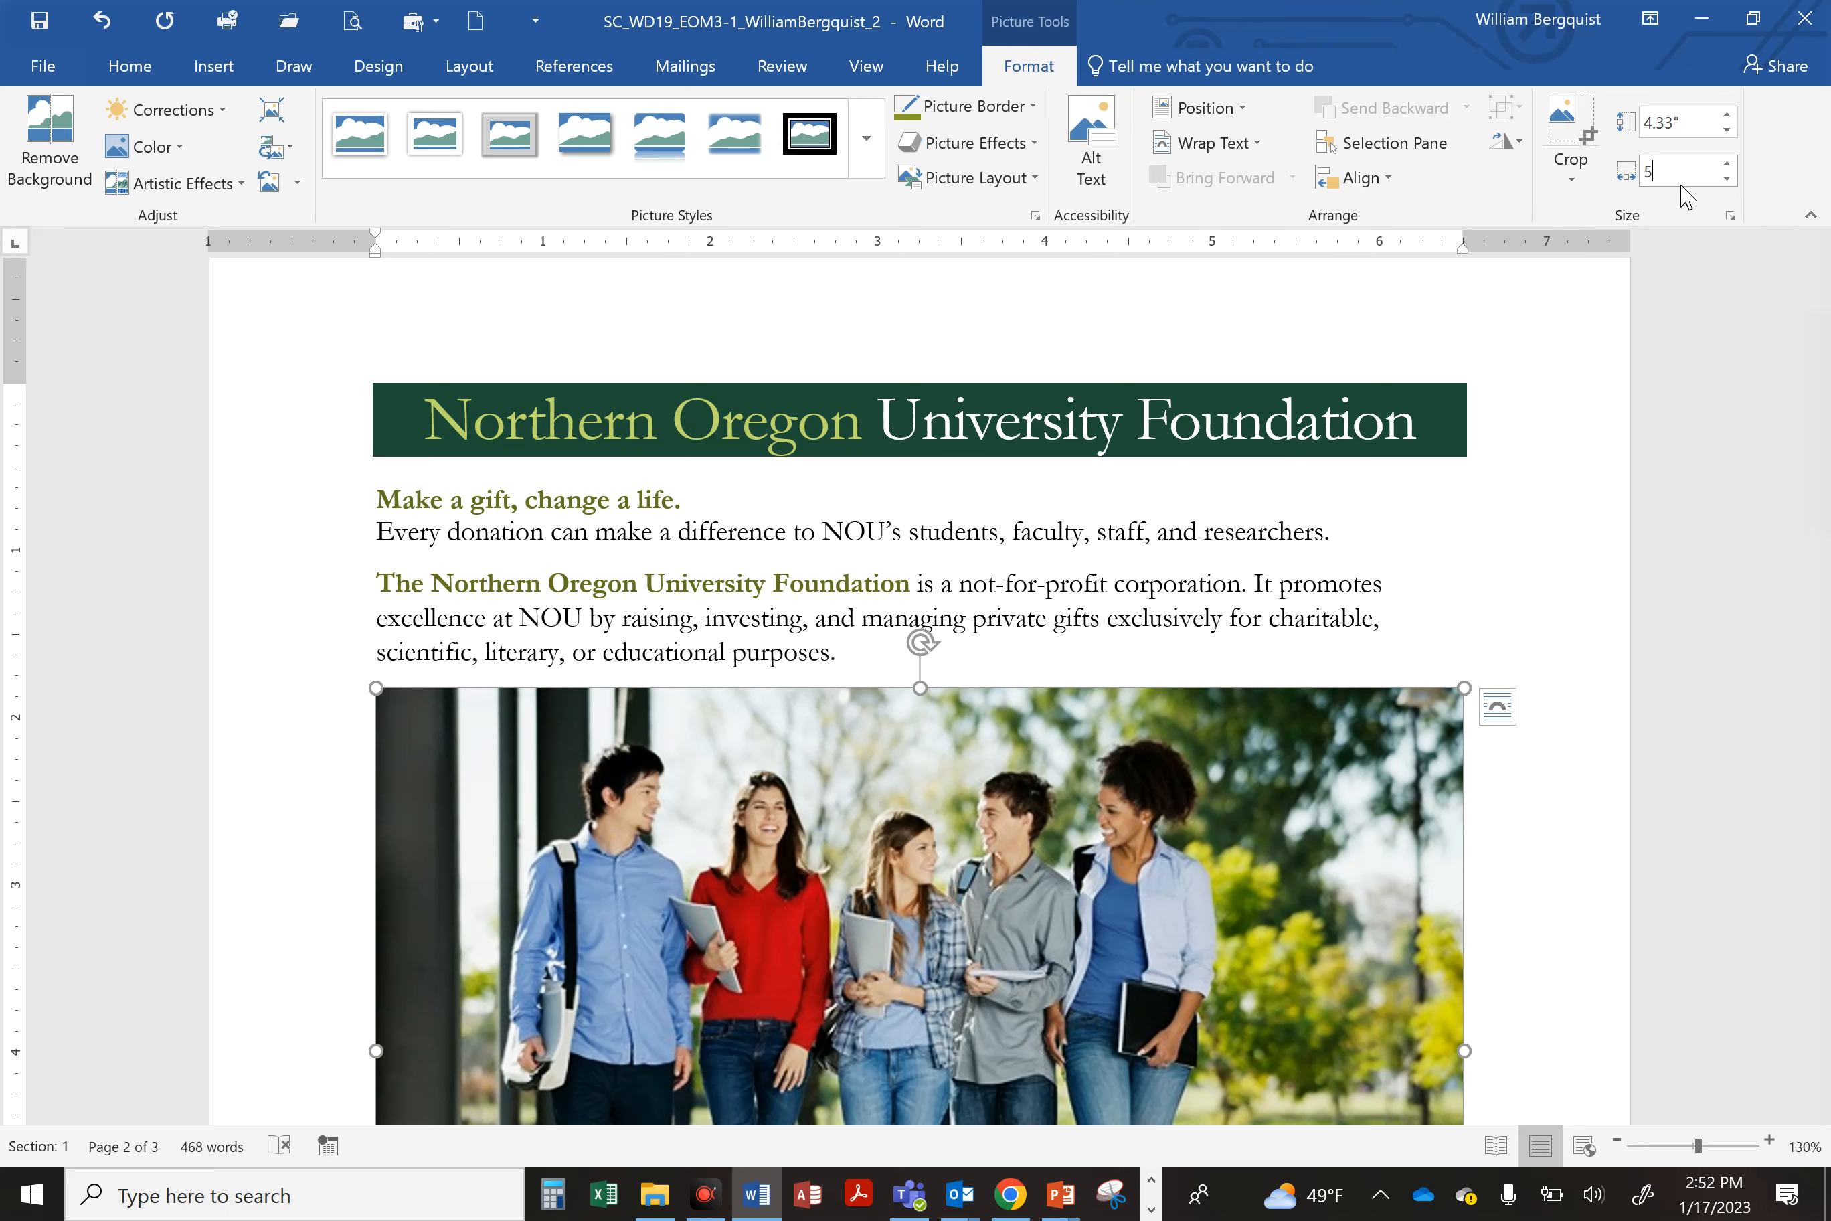
key(Return)
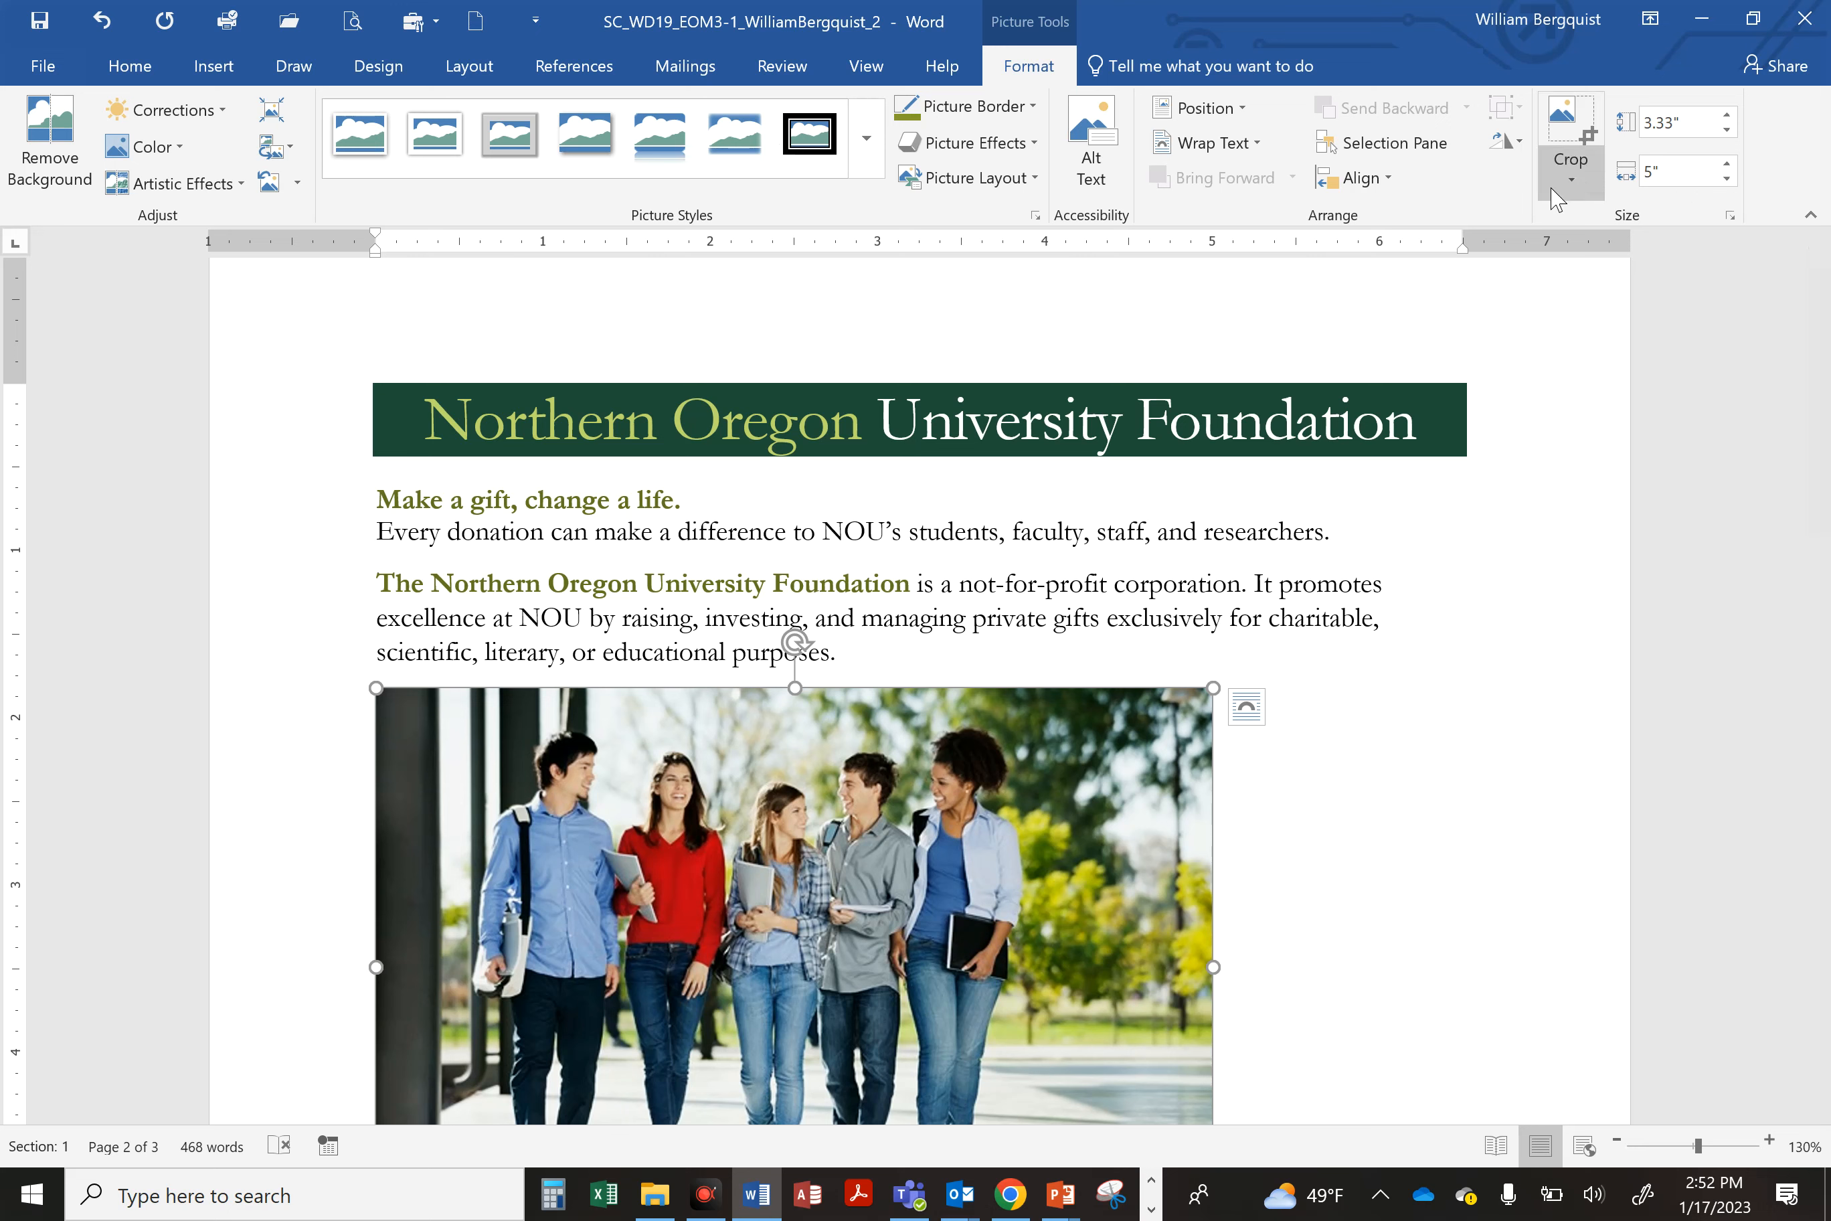
Step: Add the alt text 'Group of five students walking on campus.' to the students photo
click(1092, 188)
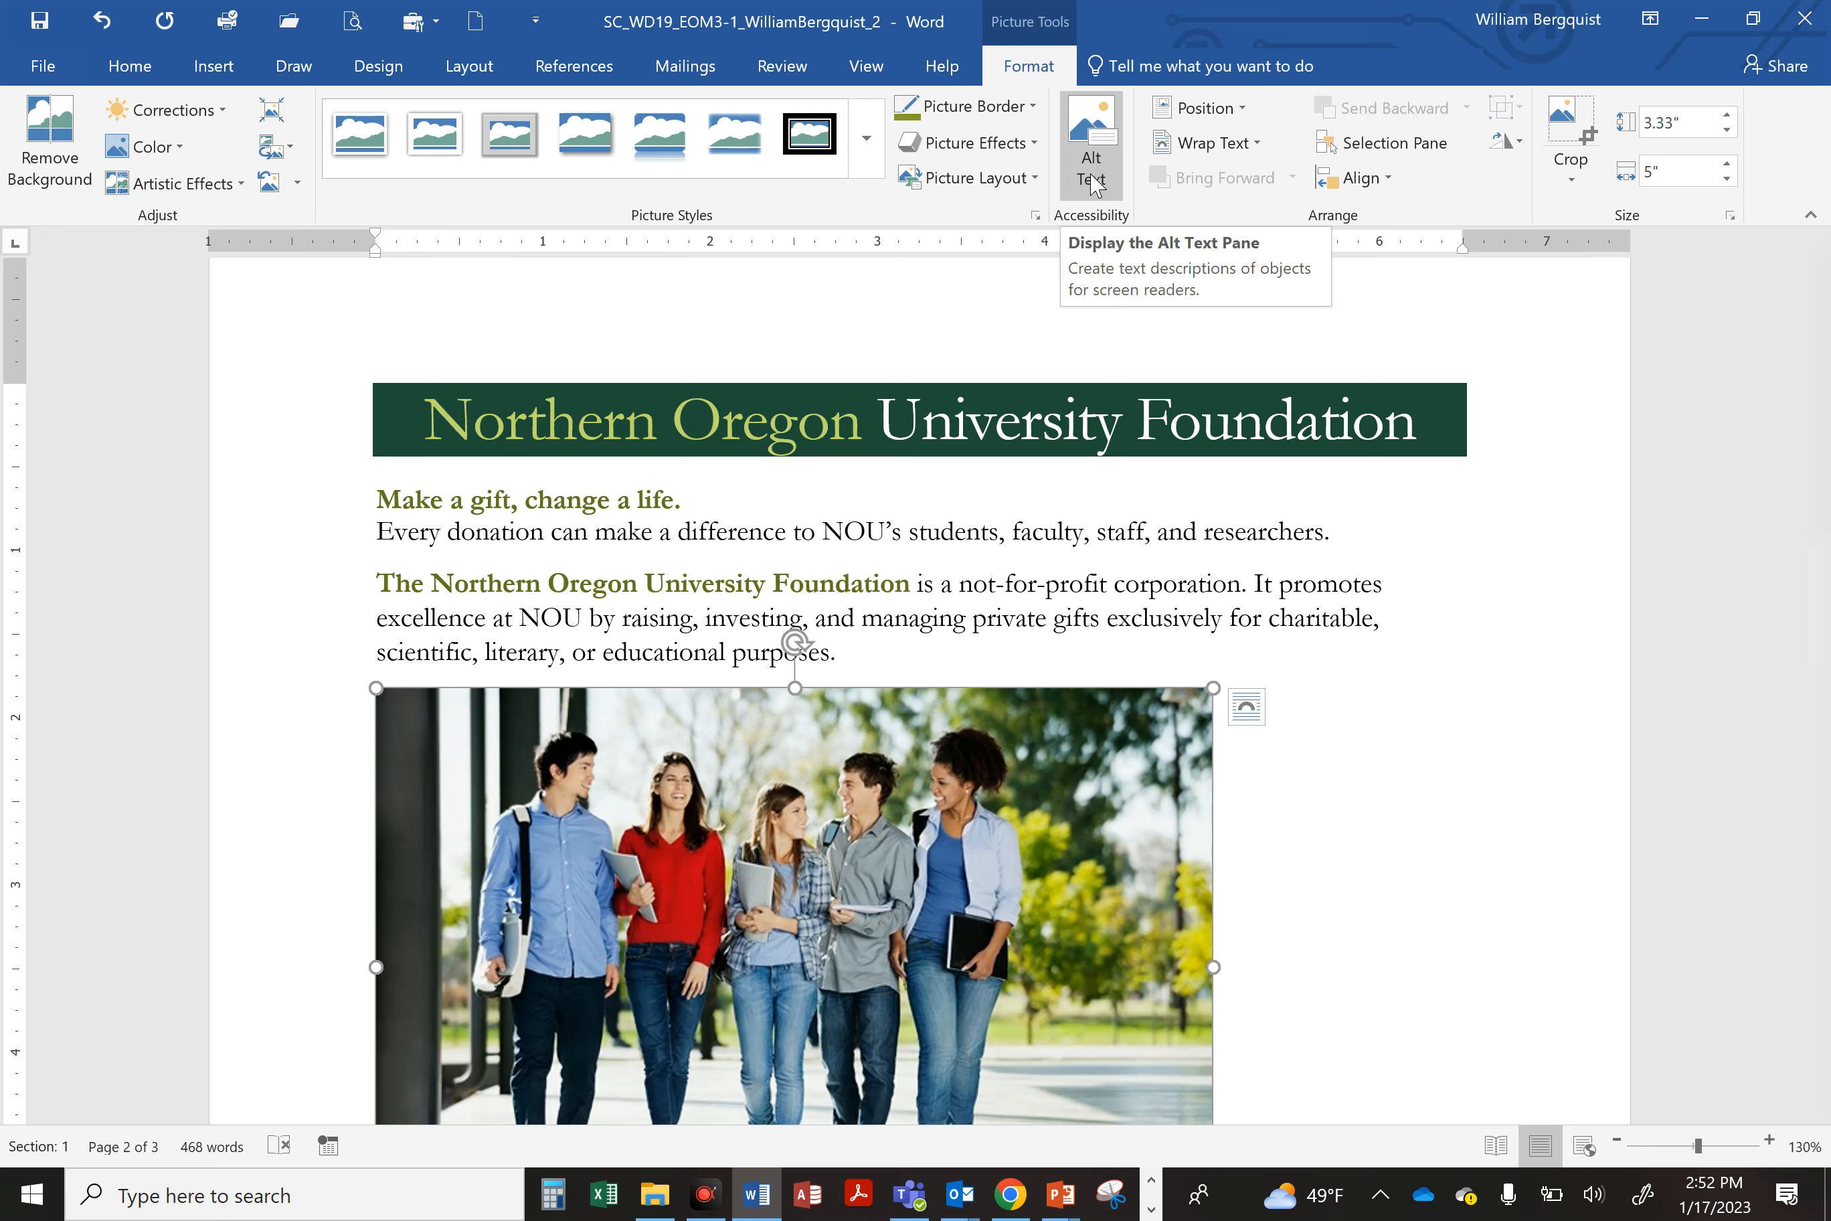
right_click(942, 778)
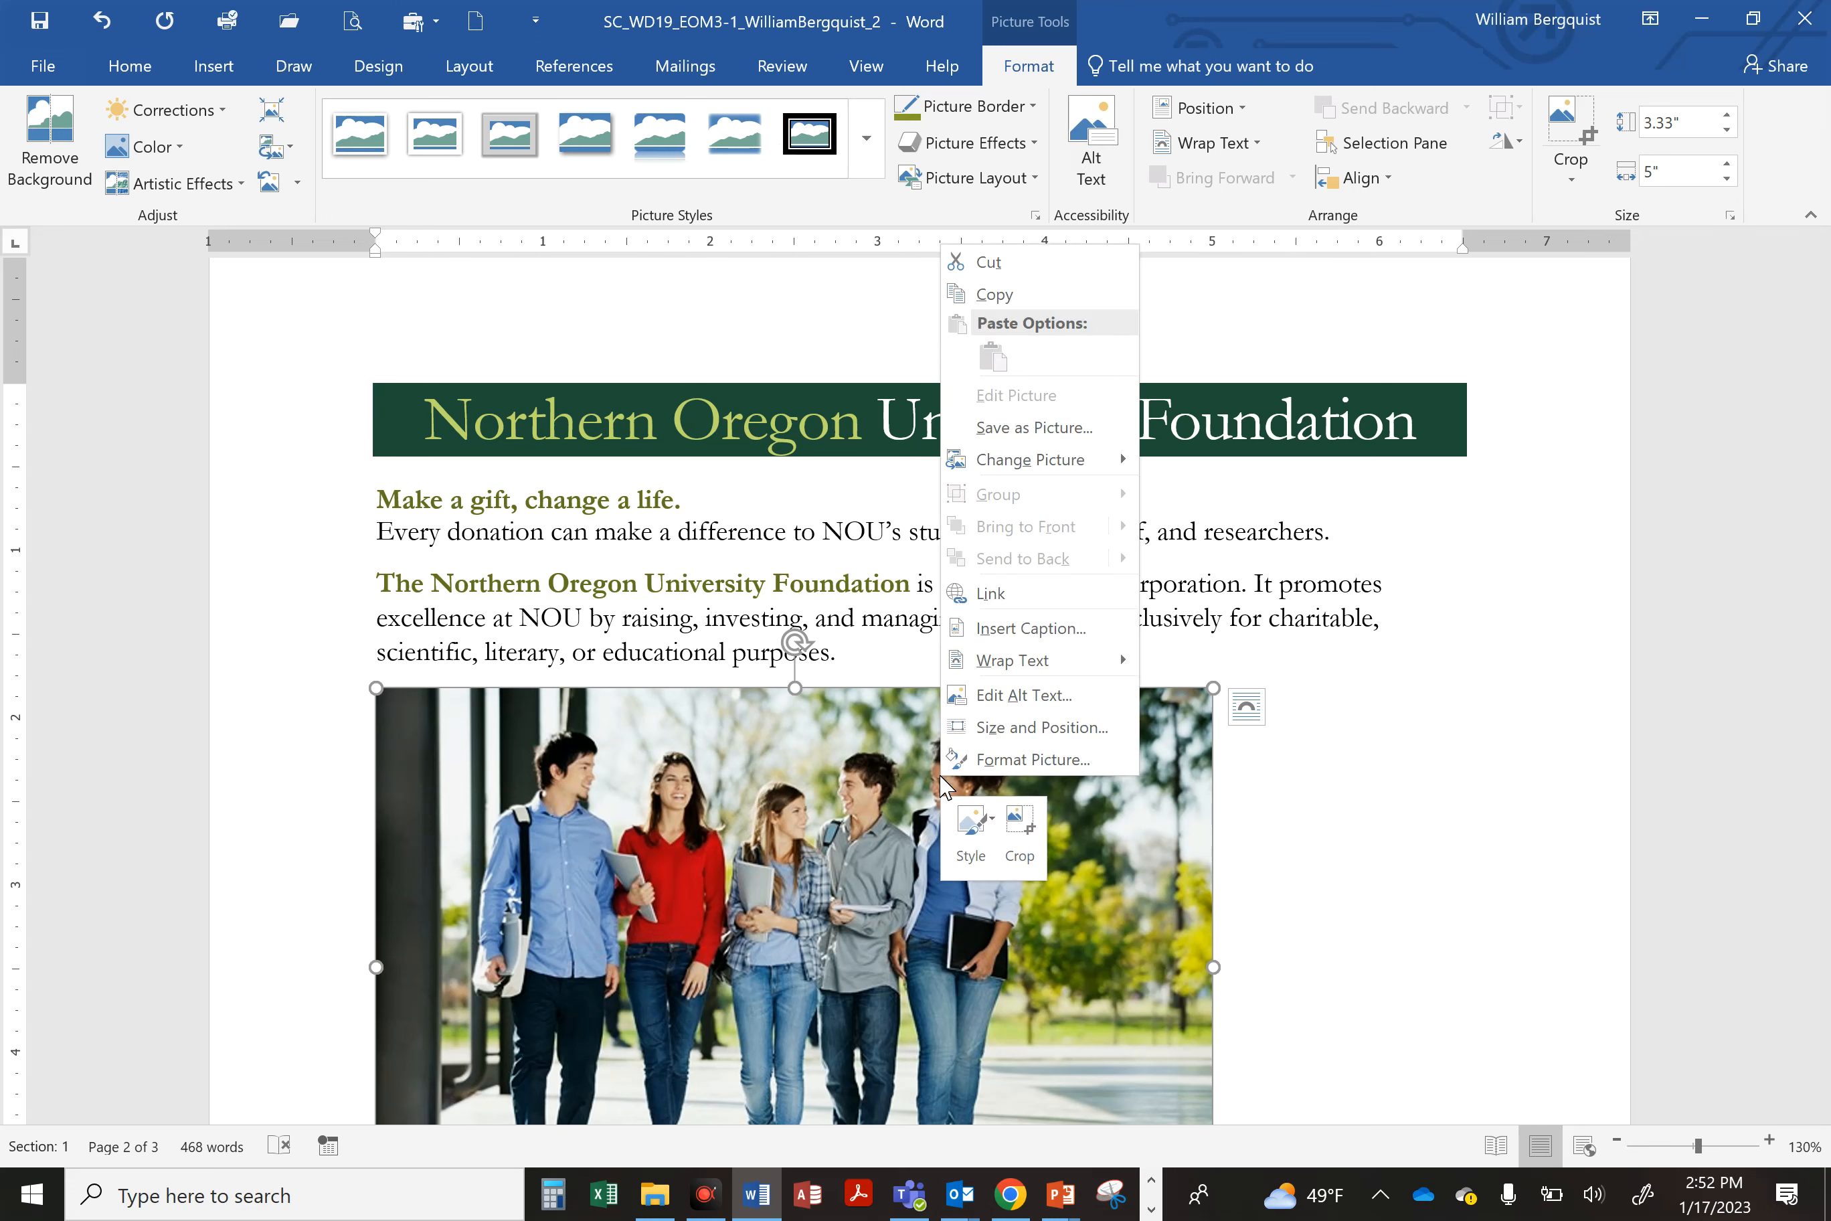
click(1024, 695)
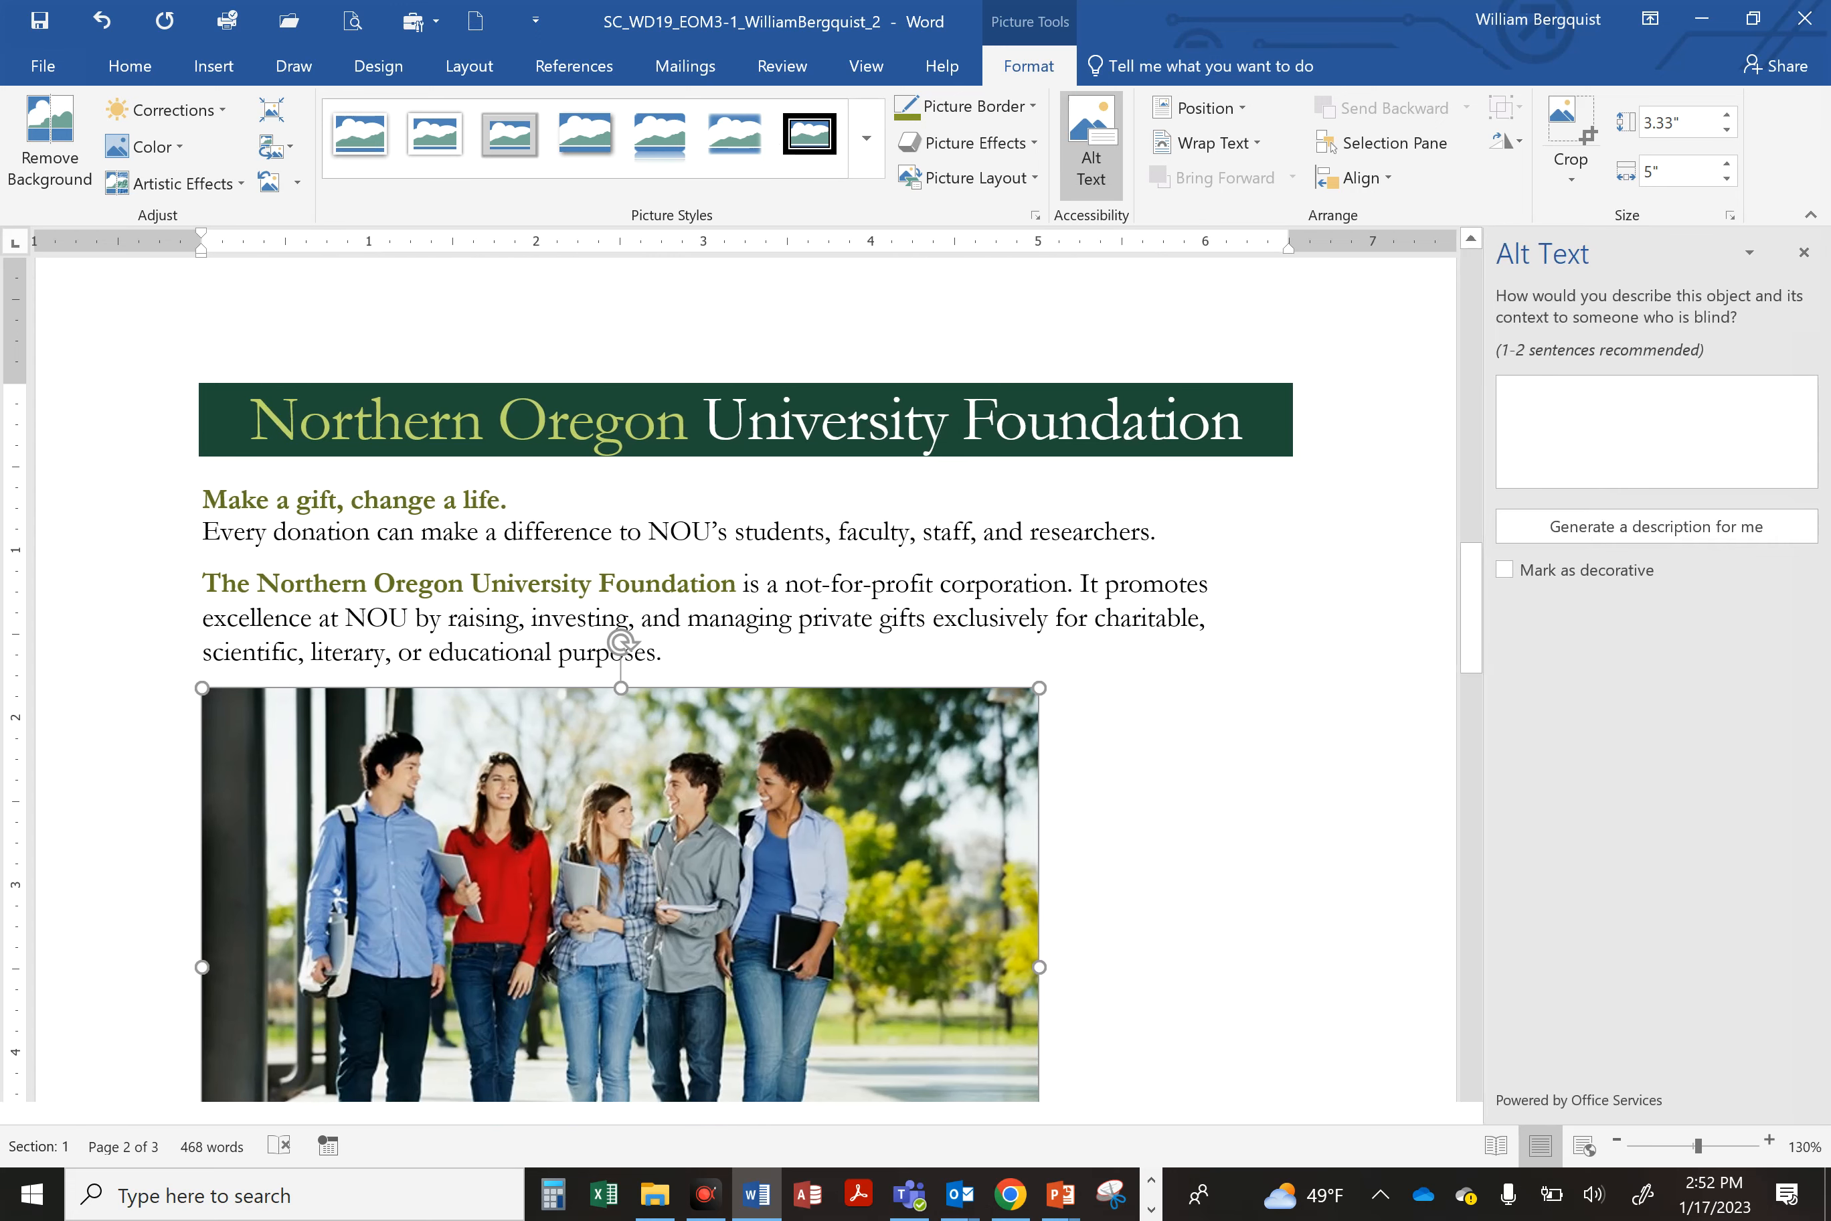
click(1561, 408)
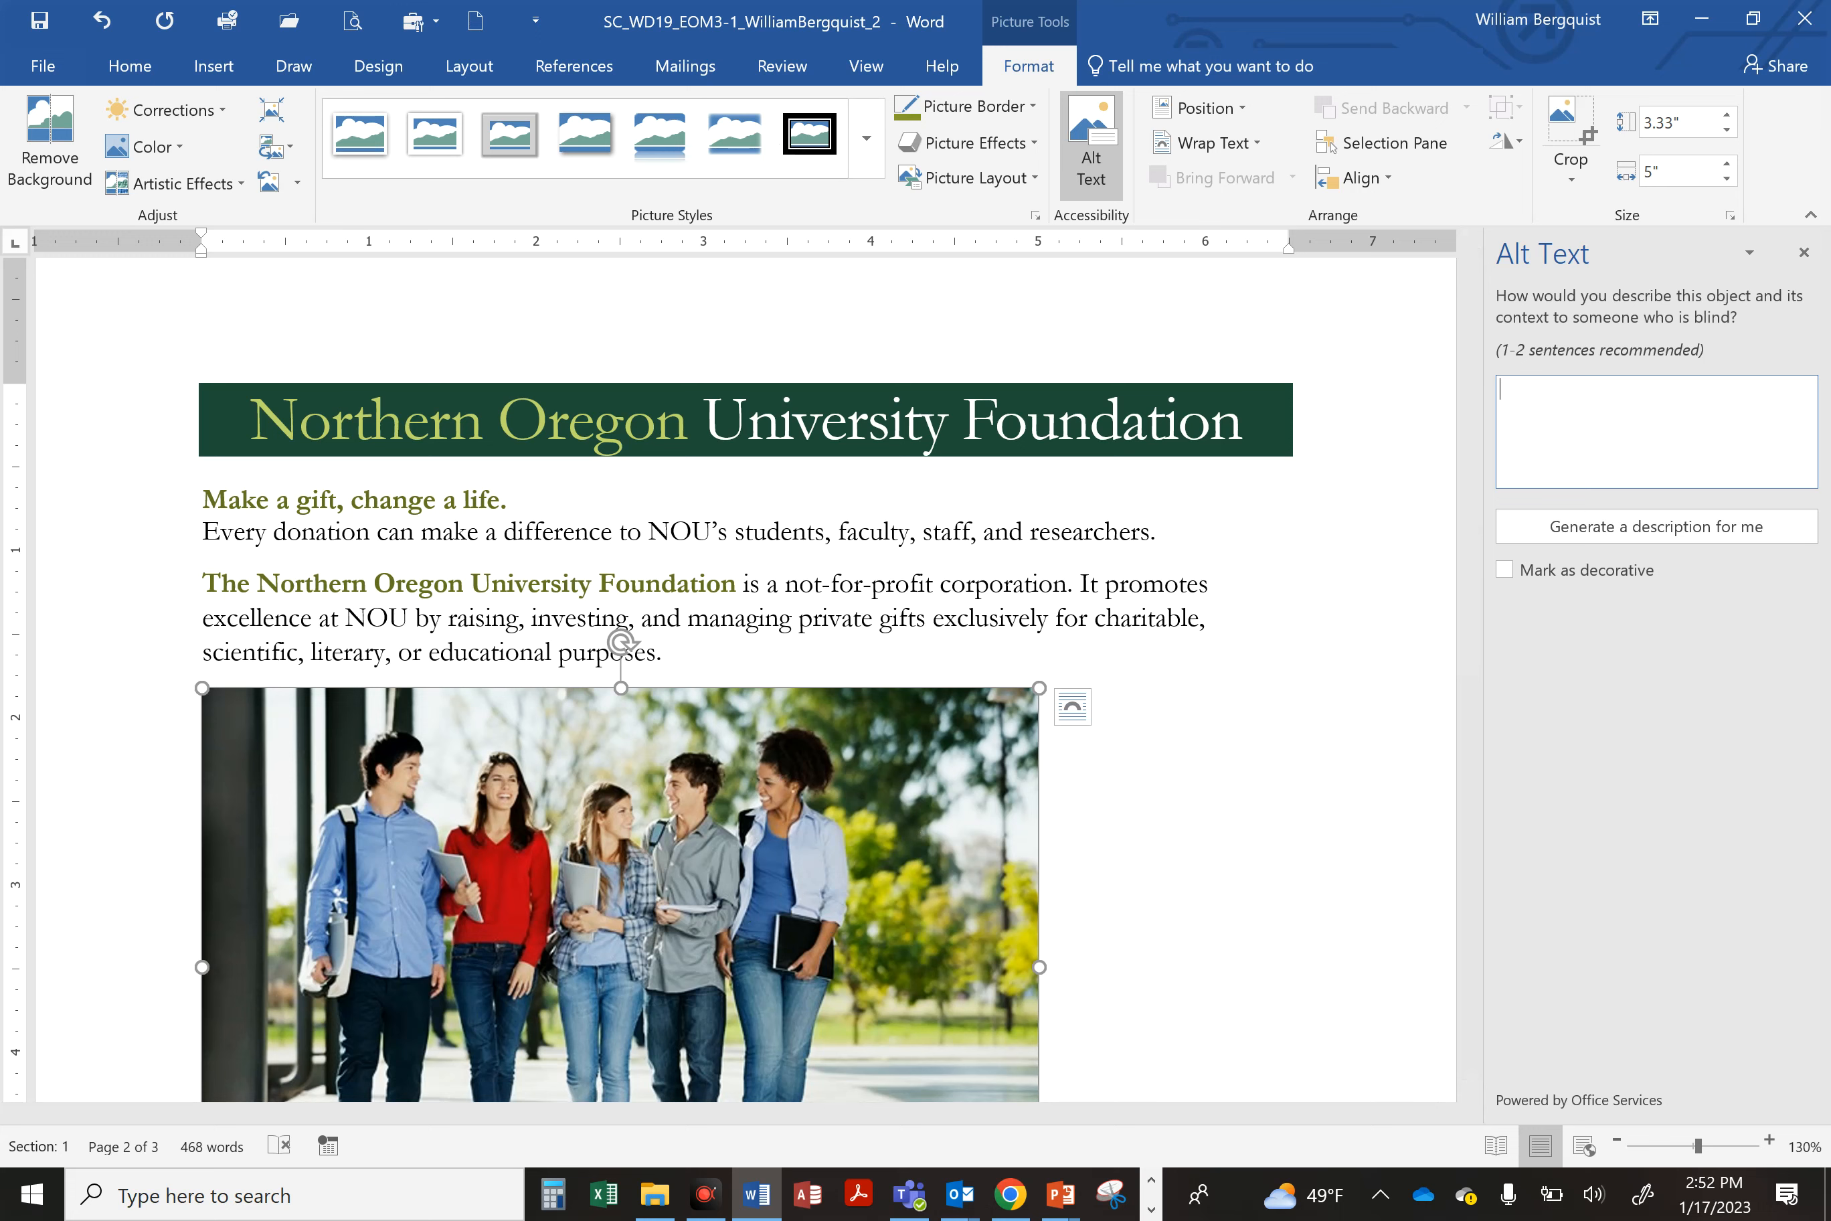
text(Group of five students walking on campous.)
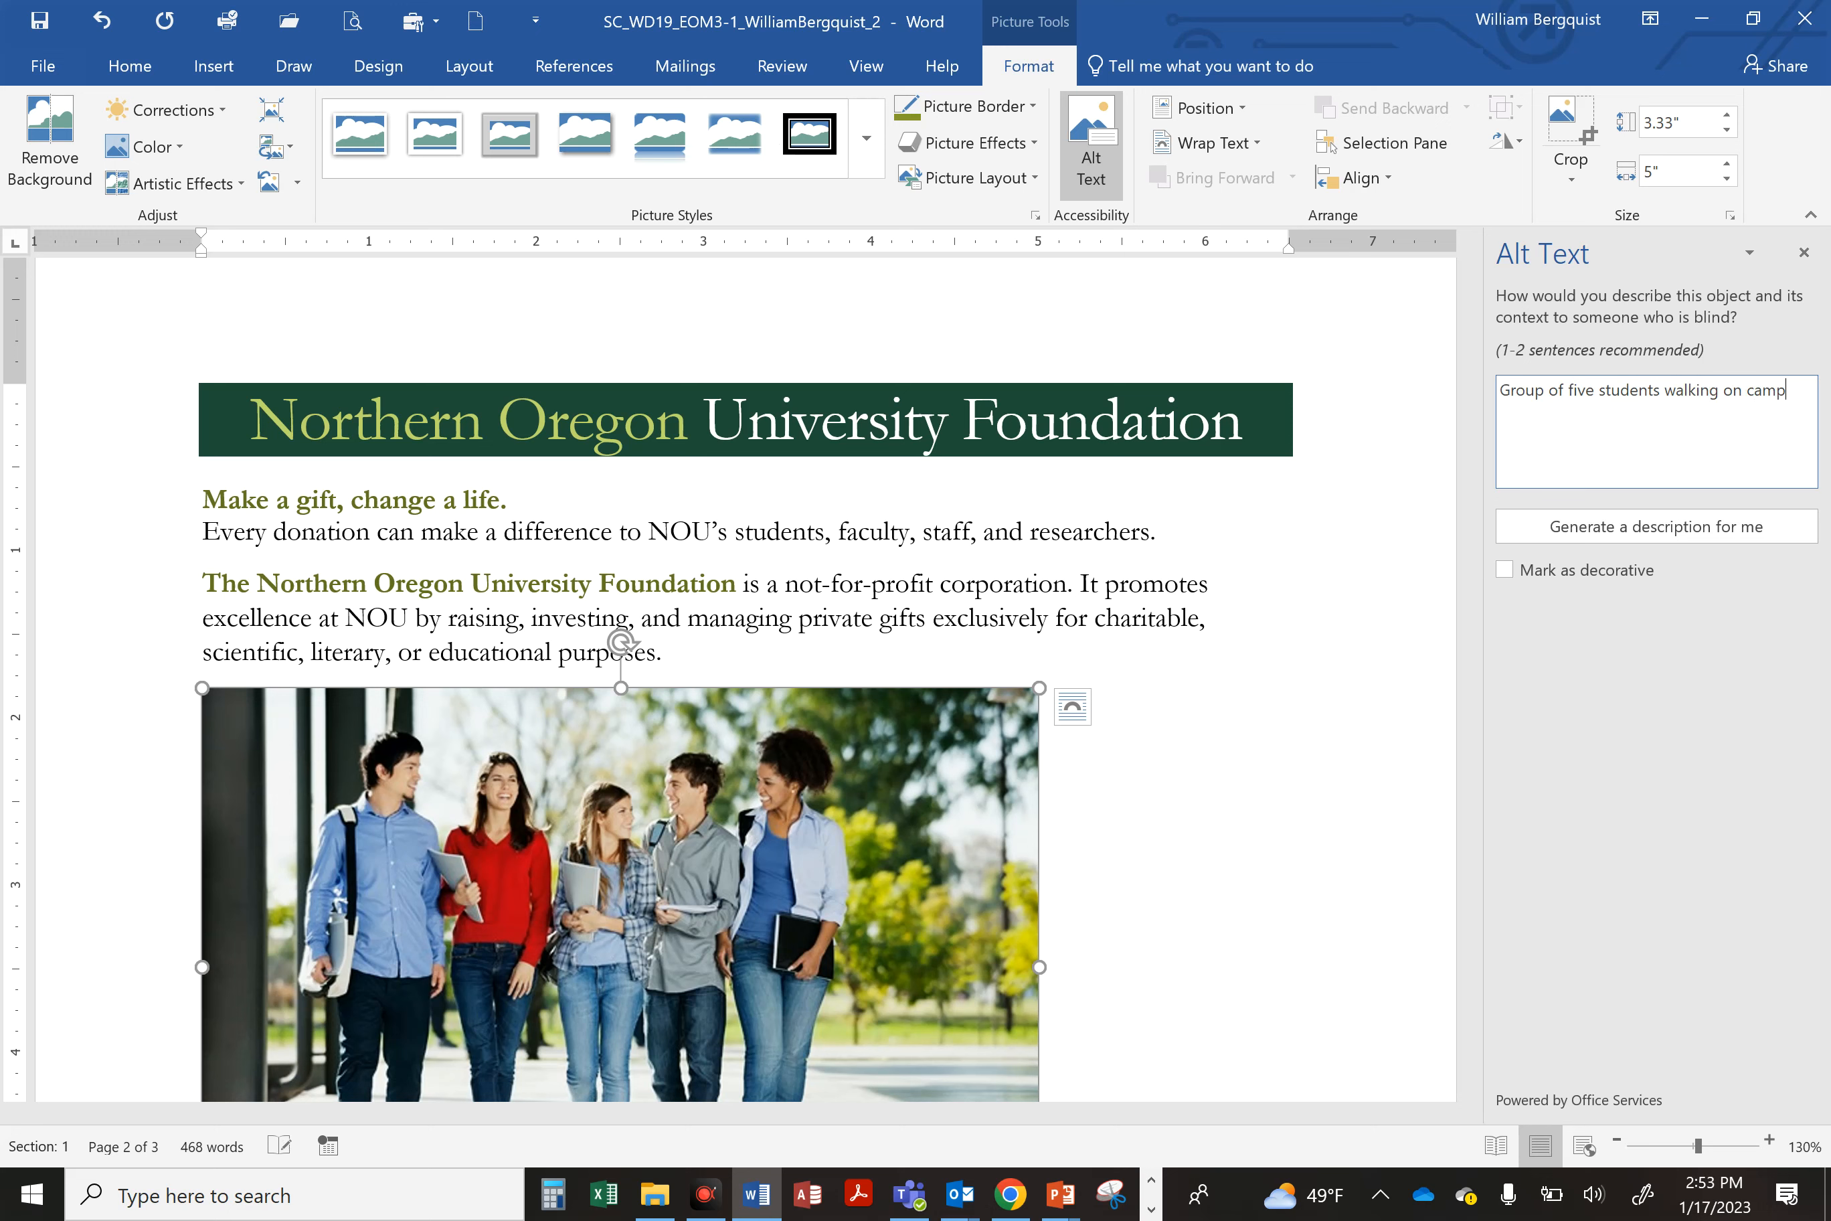
key(BackSpace)
key(BackSpace)
key(BackSpace)
key(BackSpace)
text(us.)
click(1803, 252)
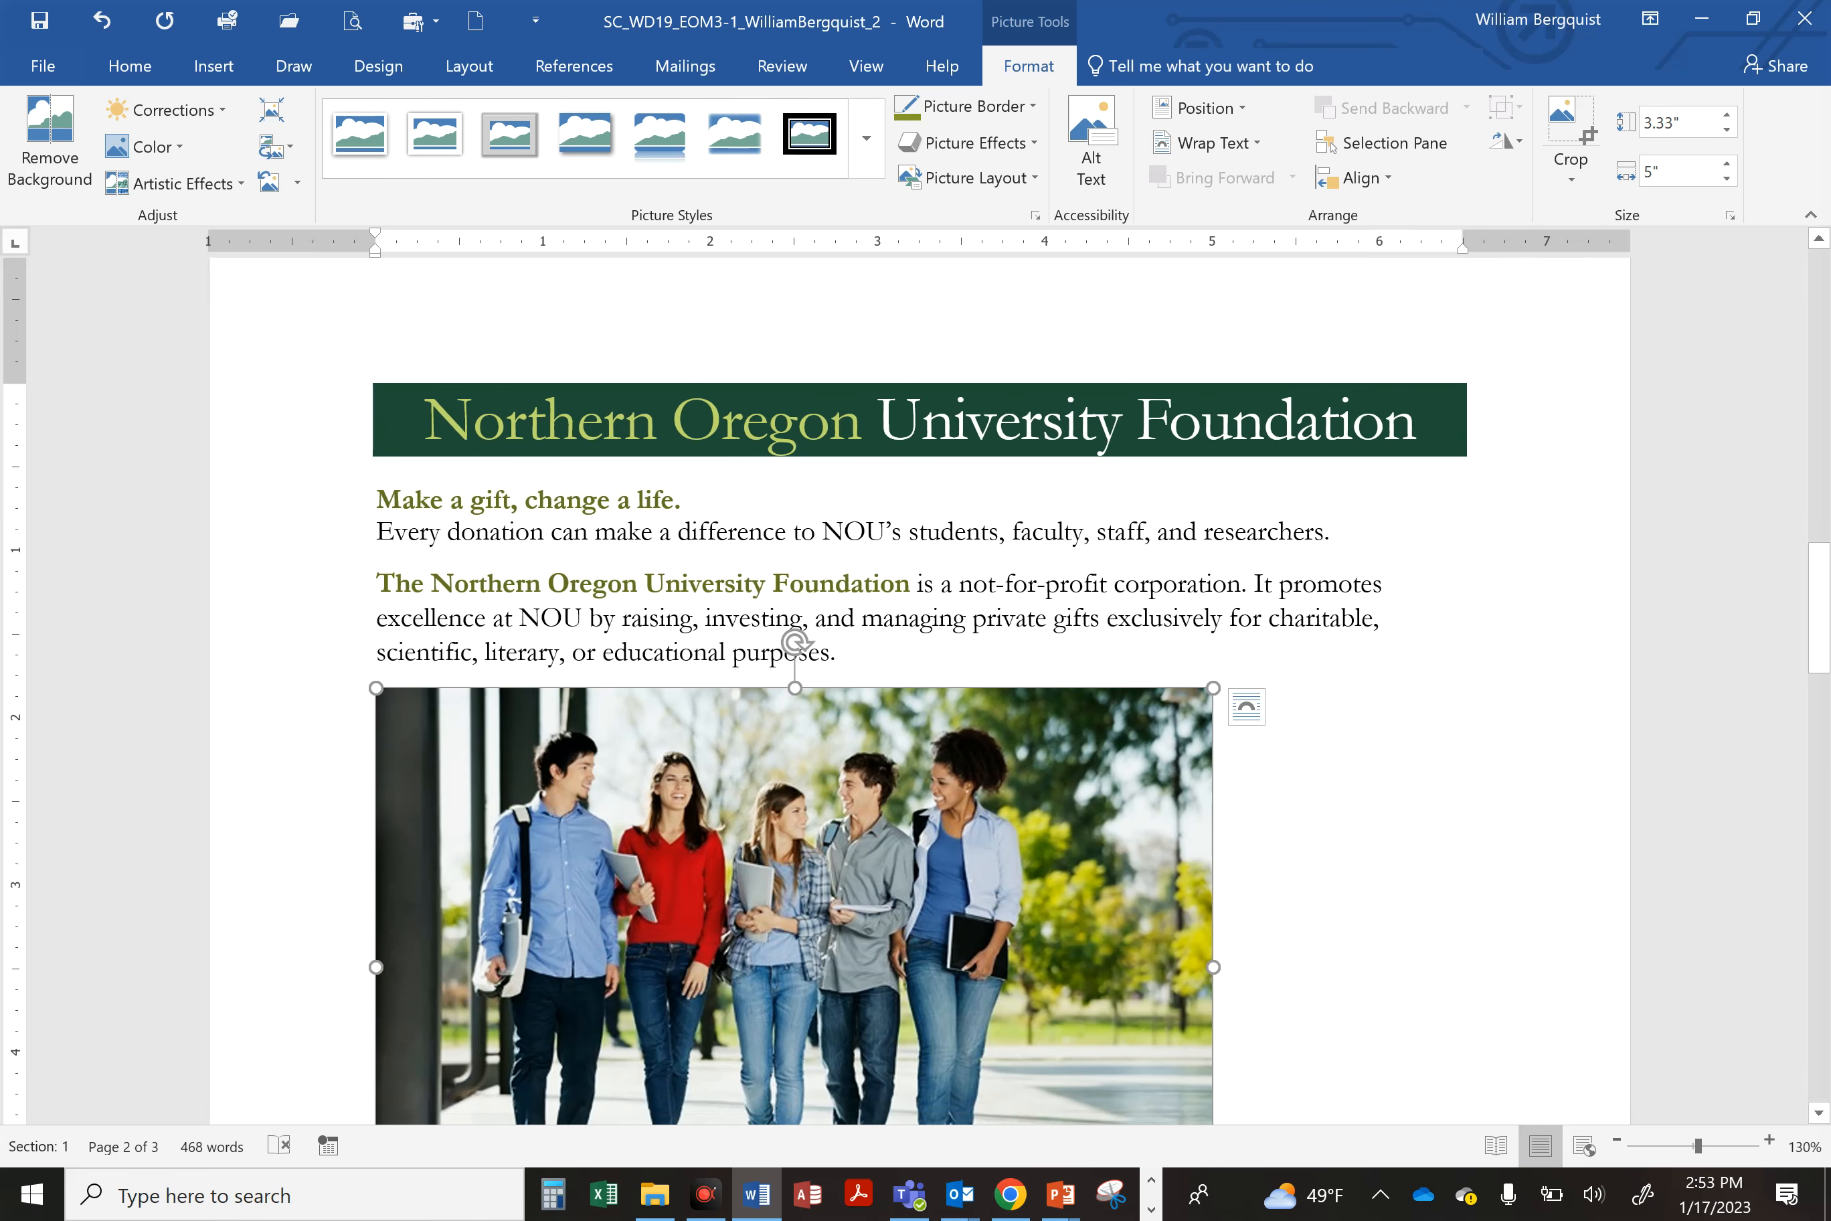
Step: Save the document
click(39, 20)
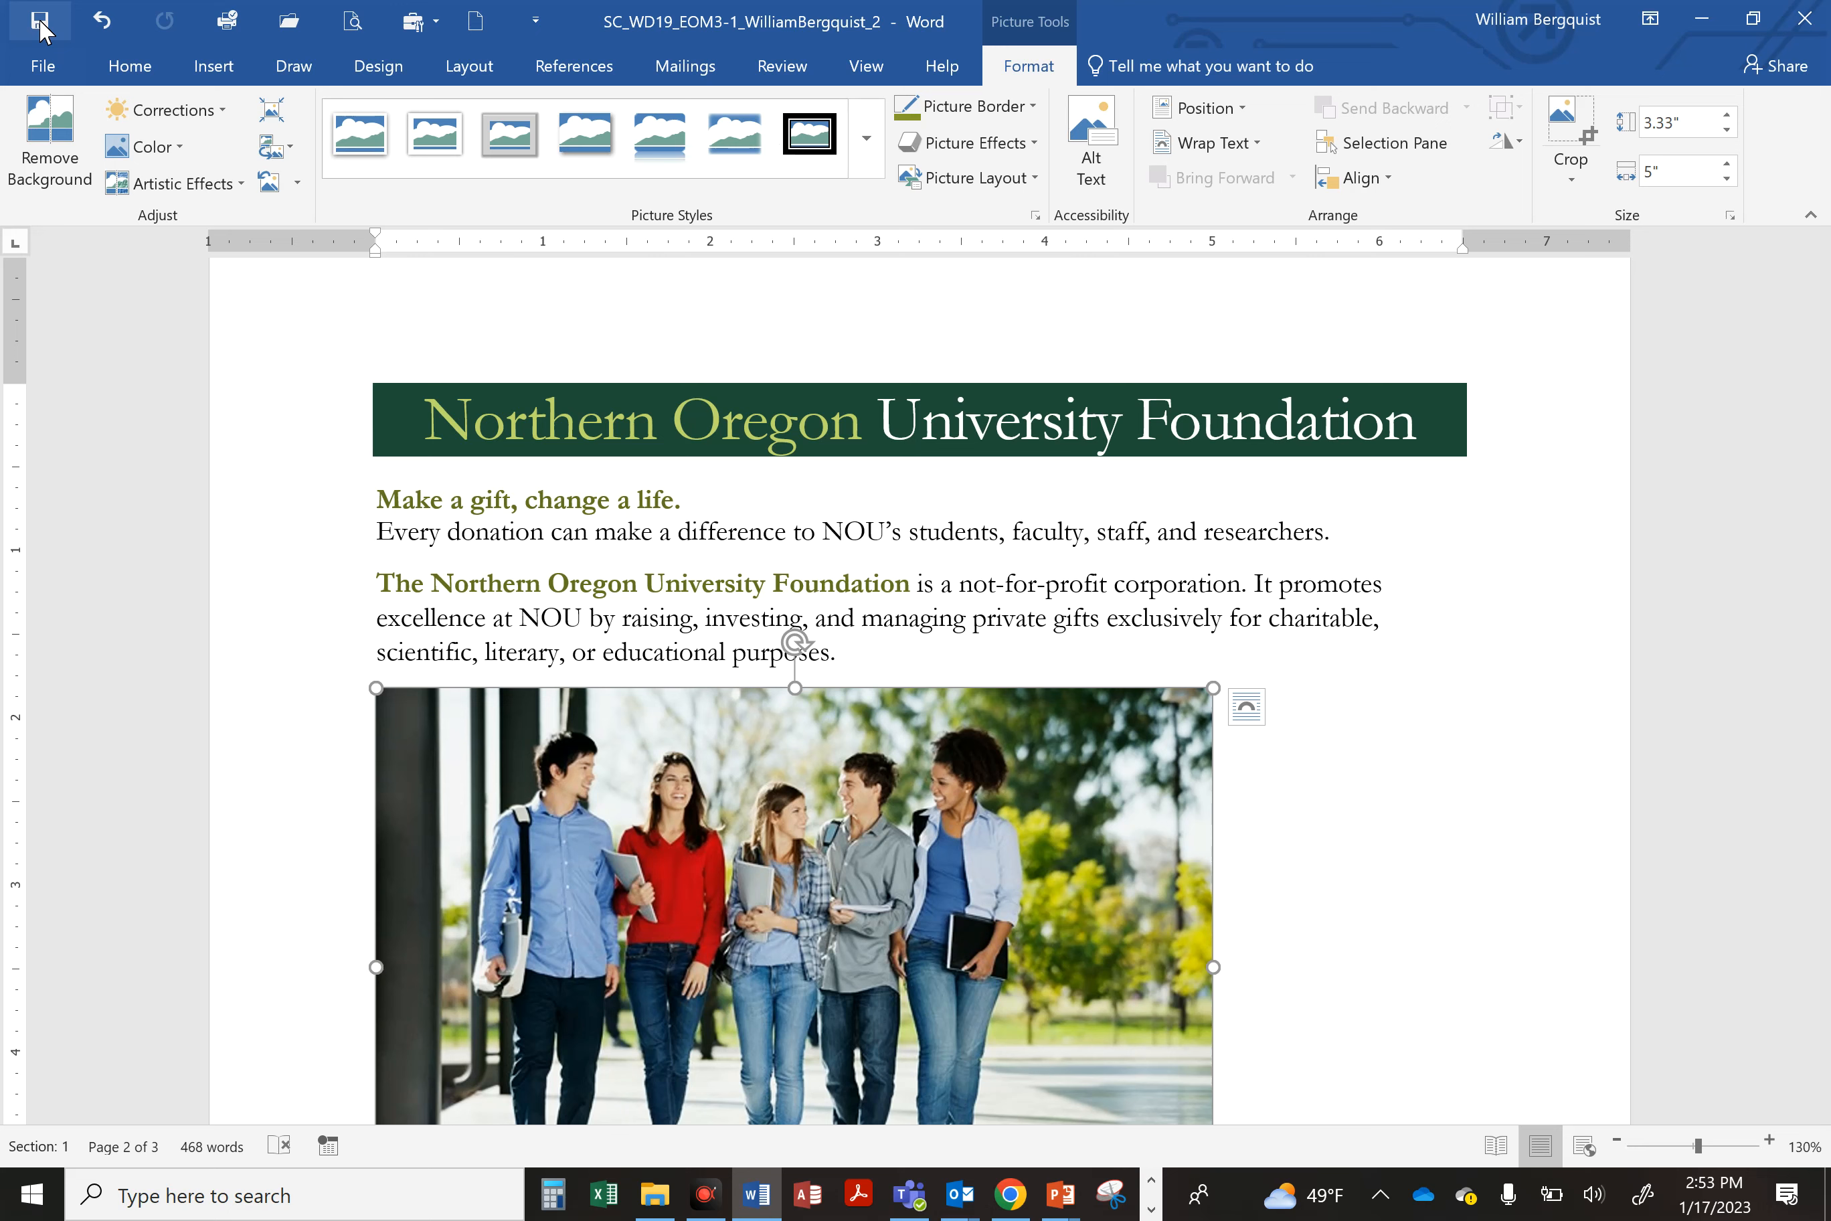
Step: Clear all formatting from the paragraph beginning 'Thank you for considering a gift to NOU.'
scroll(785, 424, down, 5)
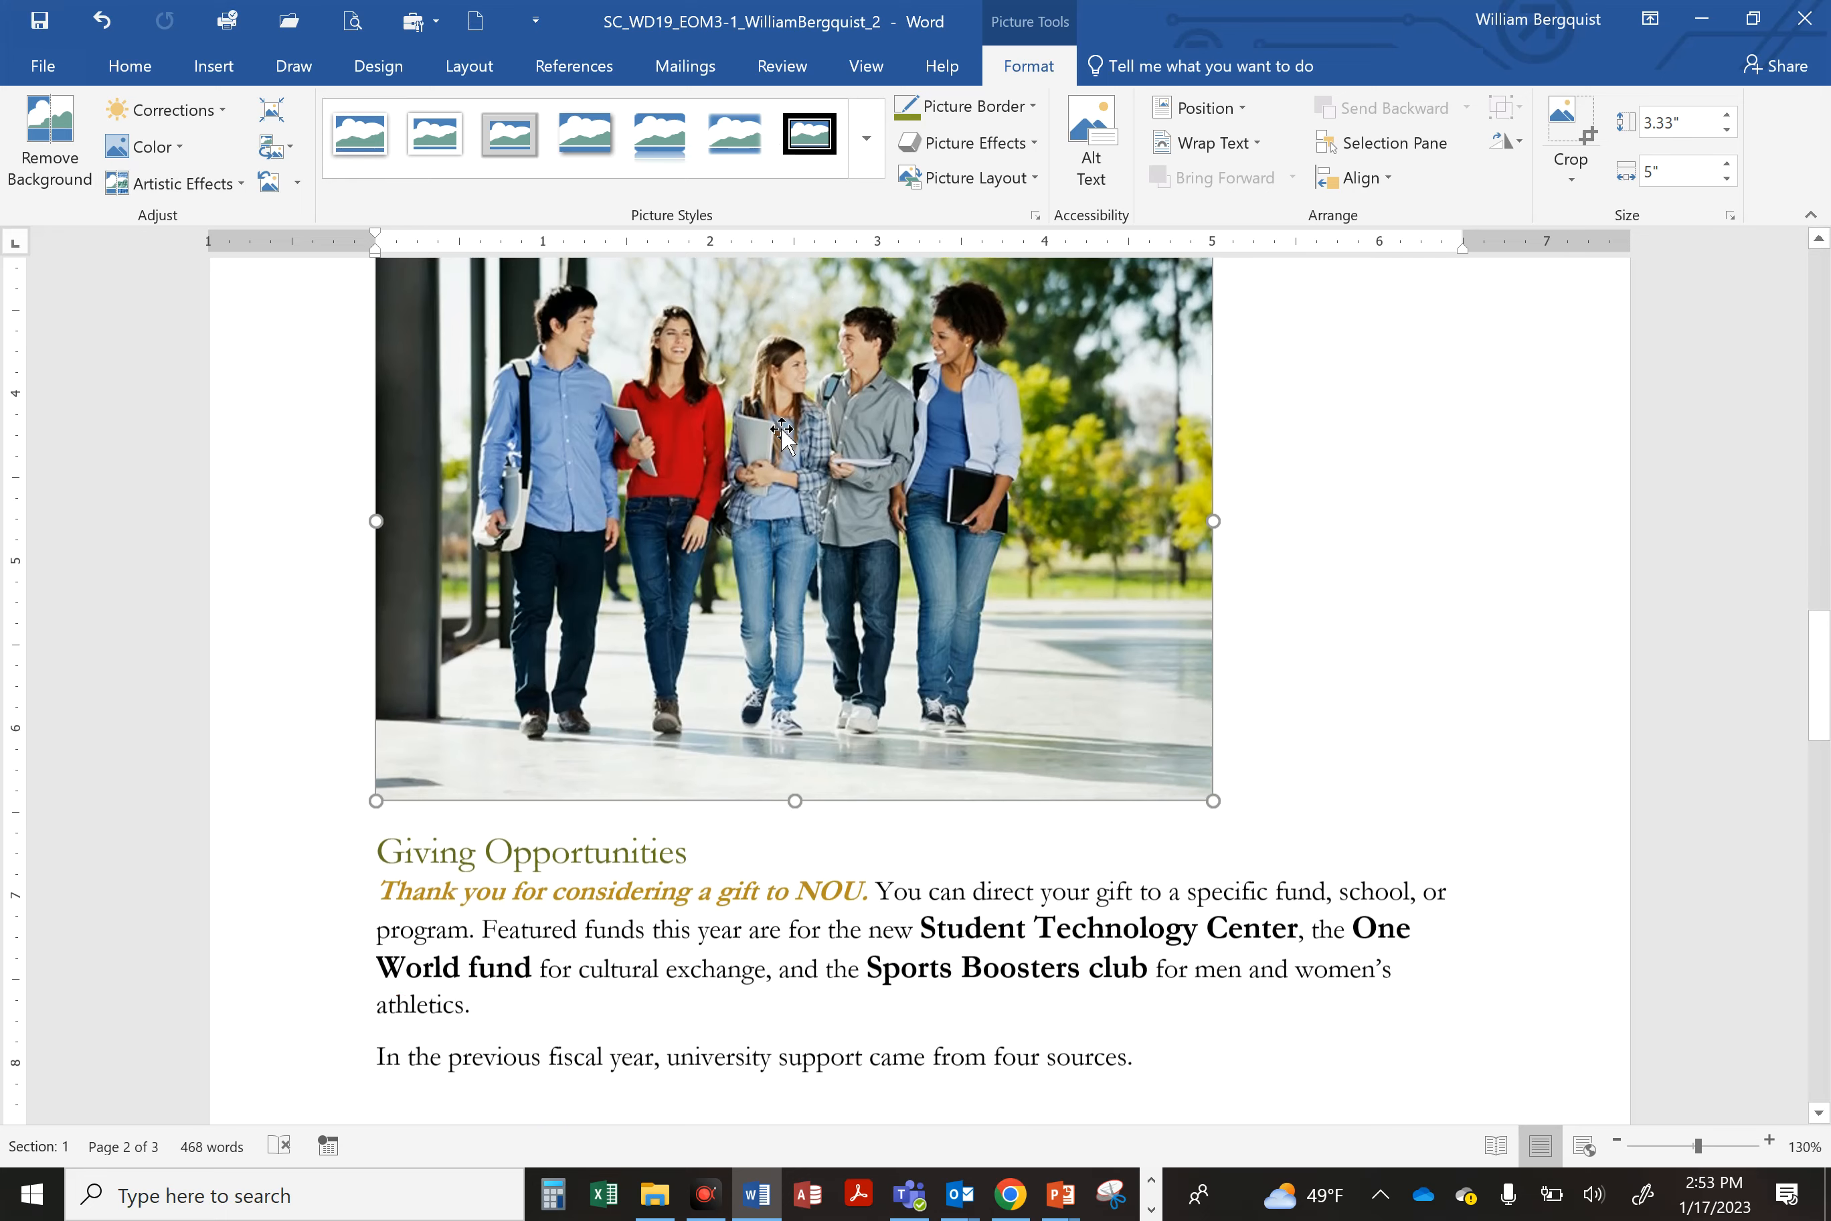
scroll(782, 429, down, 5)
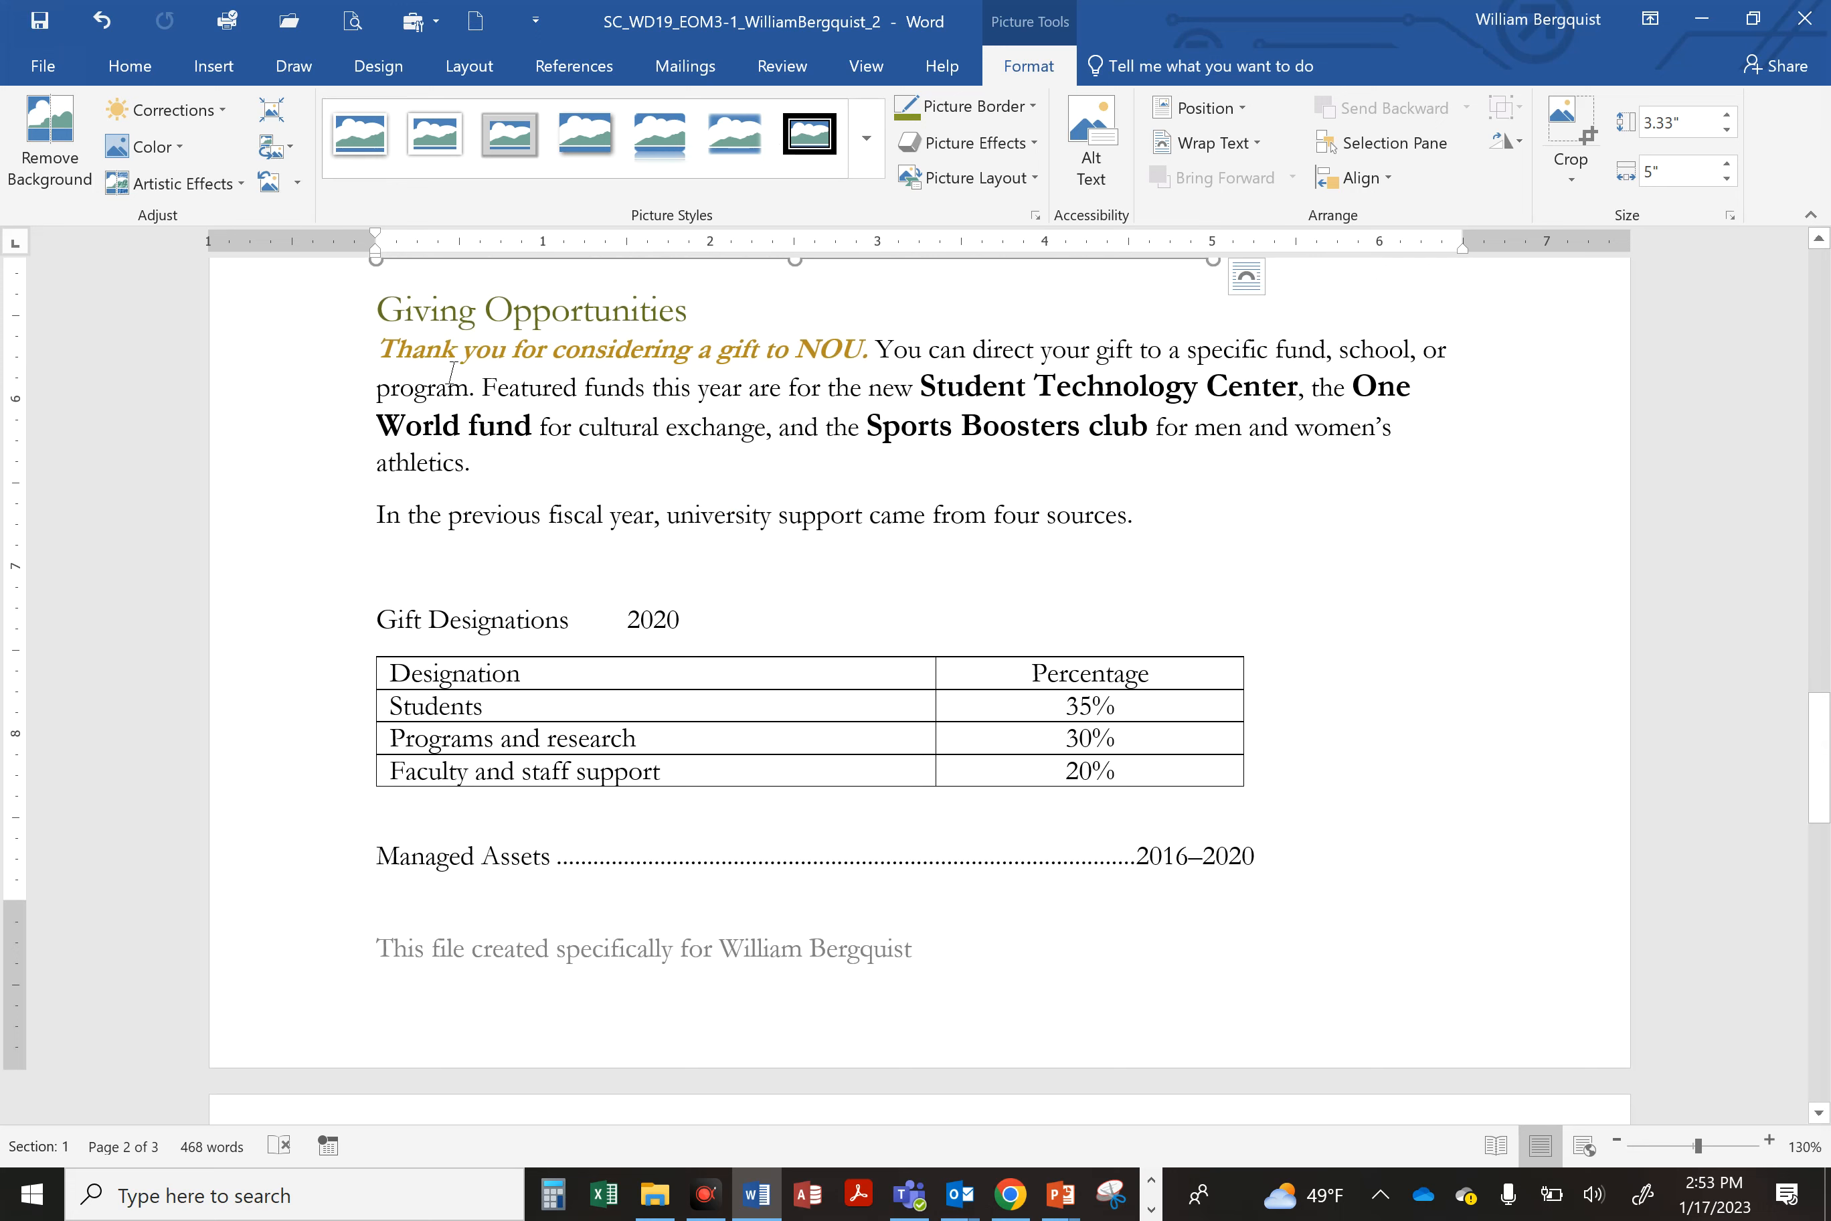
drag(379, 349, 485, 465)
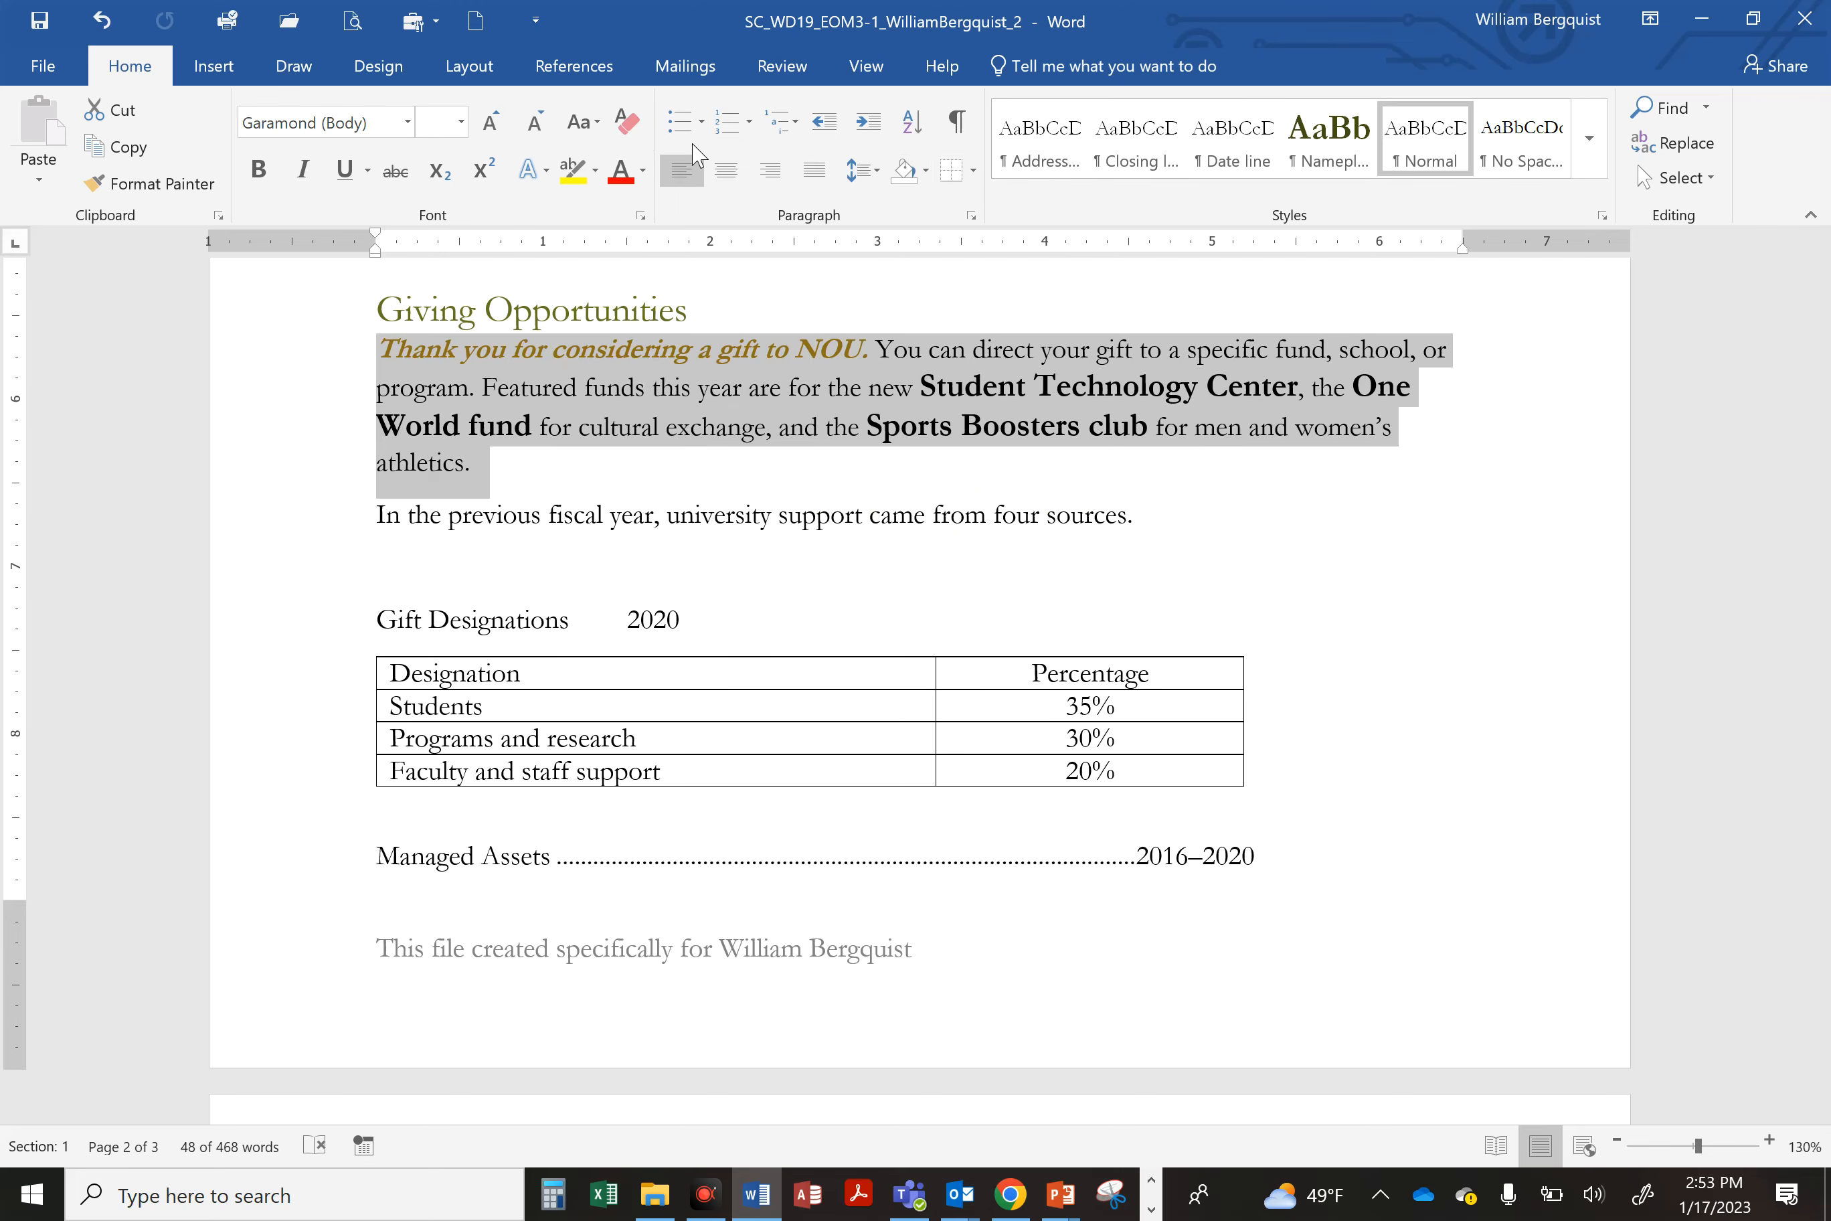
click(627, 122)
click(541, 398)
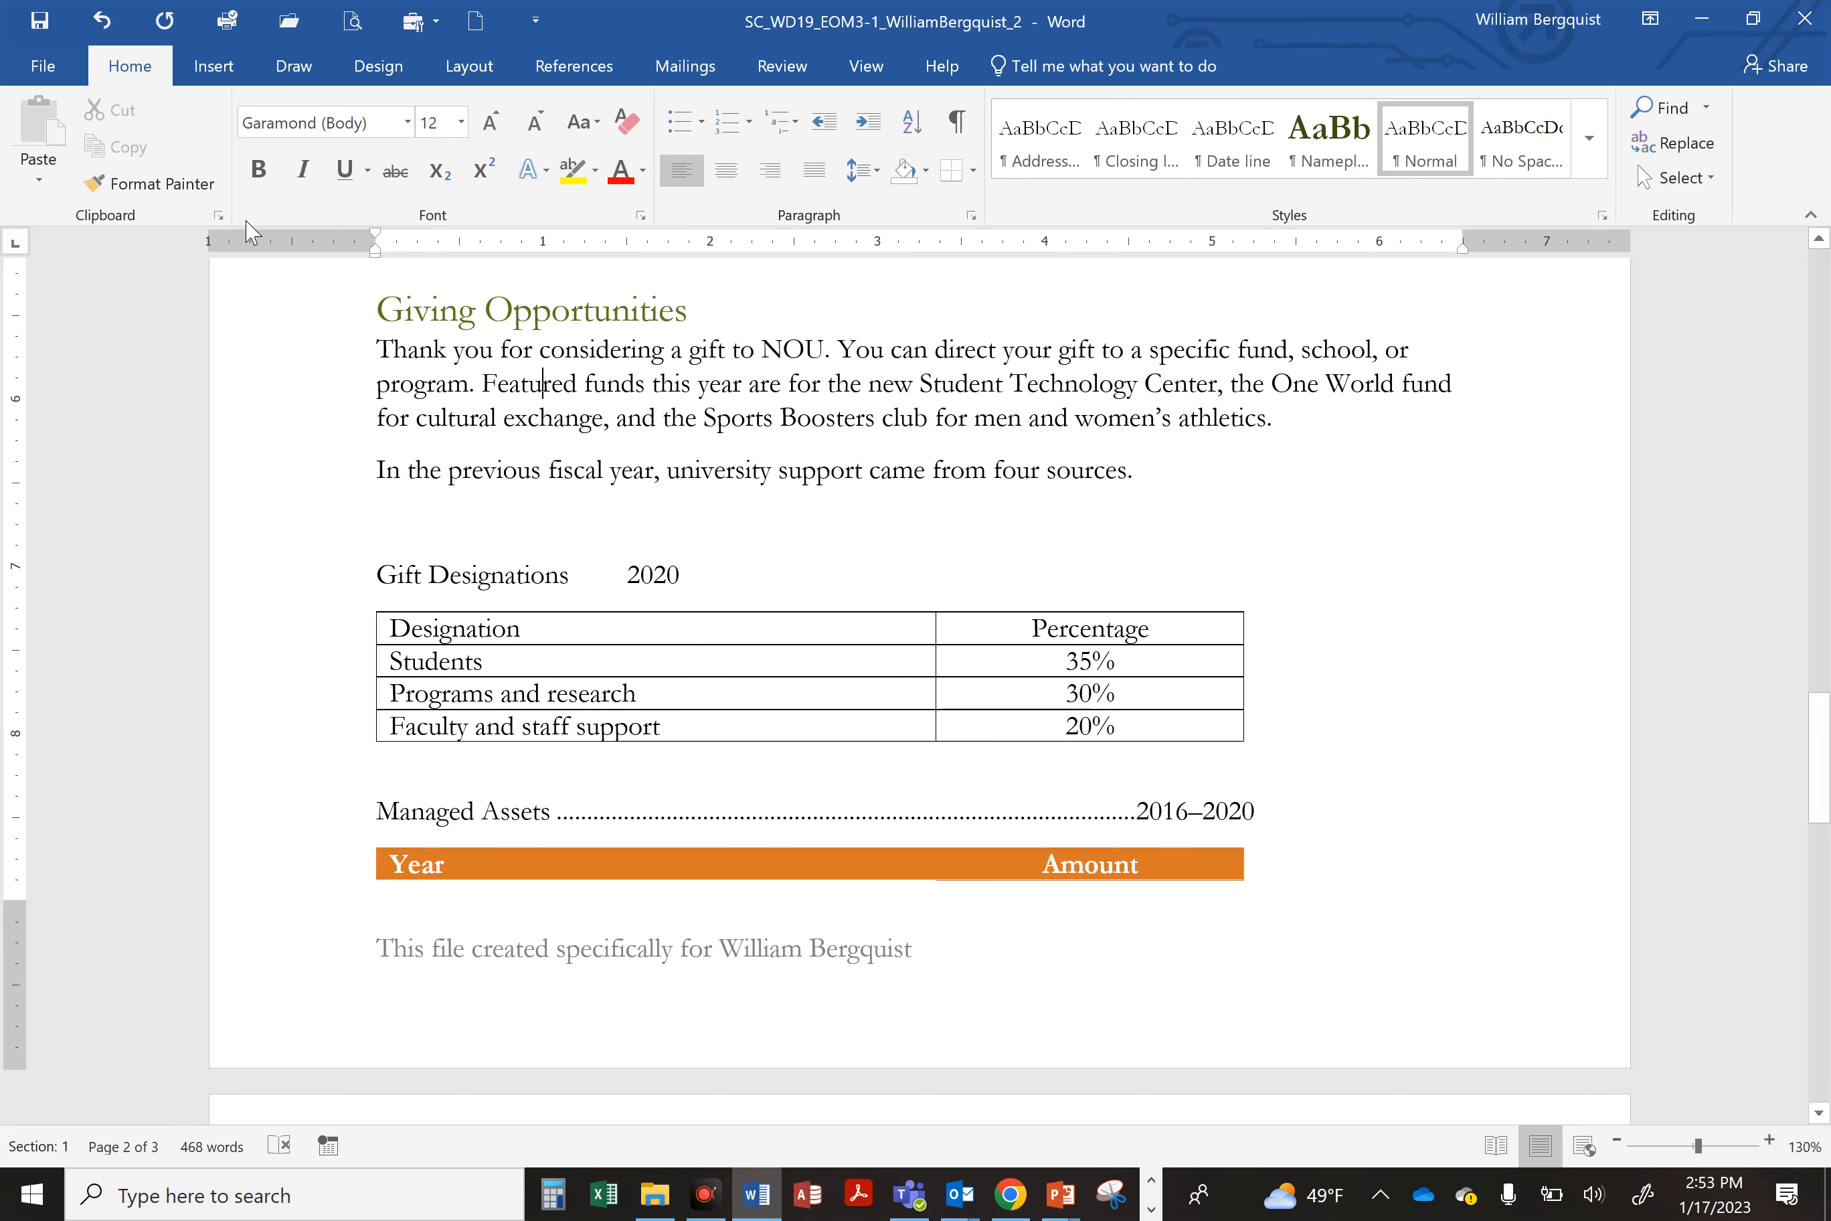
Step: Save the document
click(41, 23)
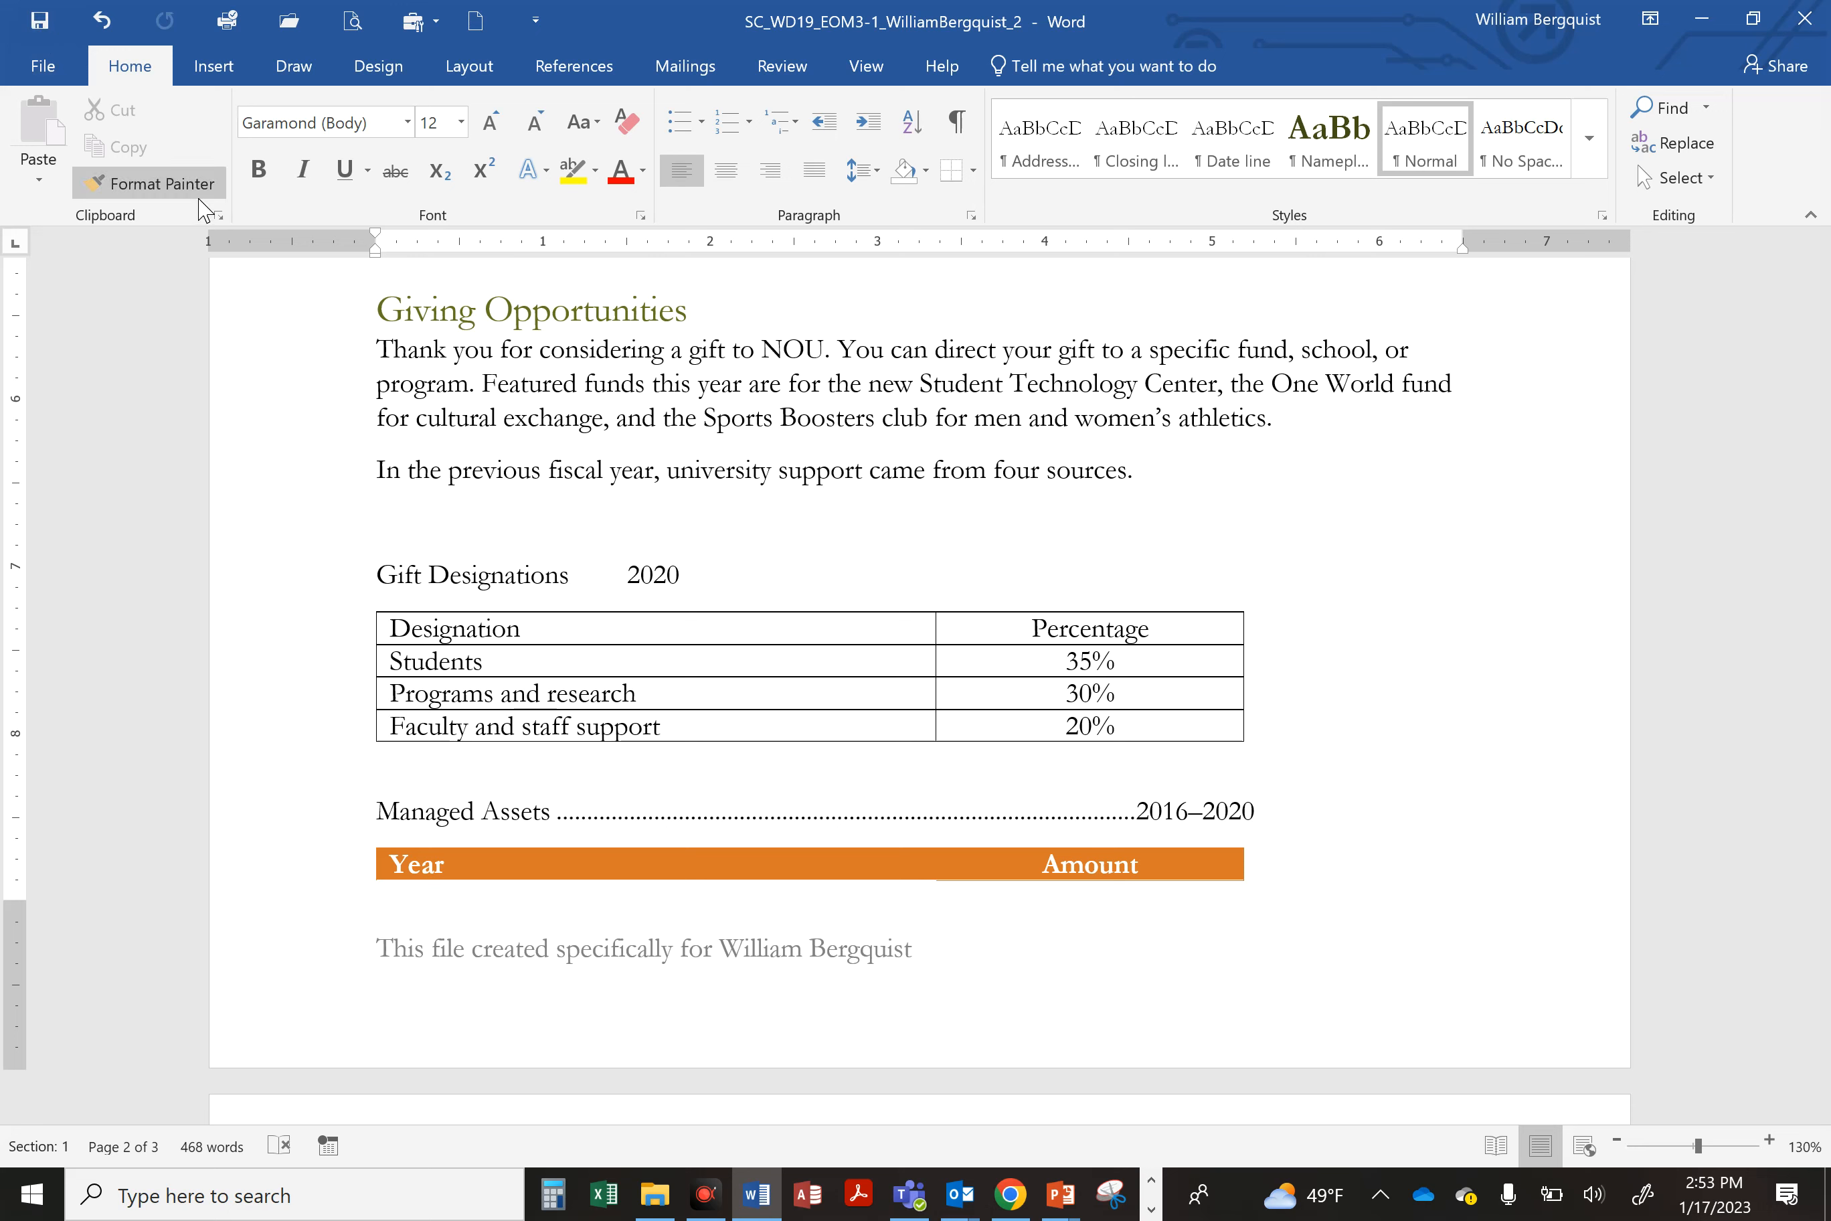
Step: Insert a Linear Venn SmartArt graphic in the blank paragraph below the 'four sources' sentence
click(482, 529)
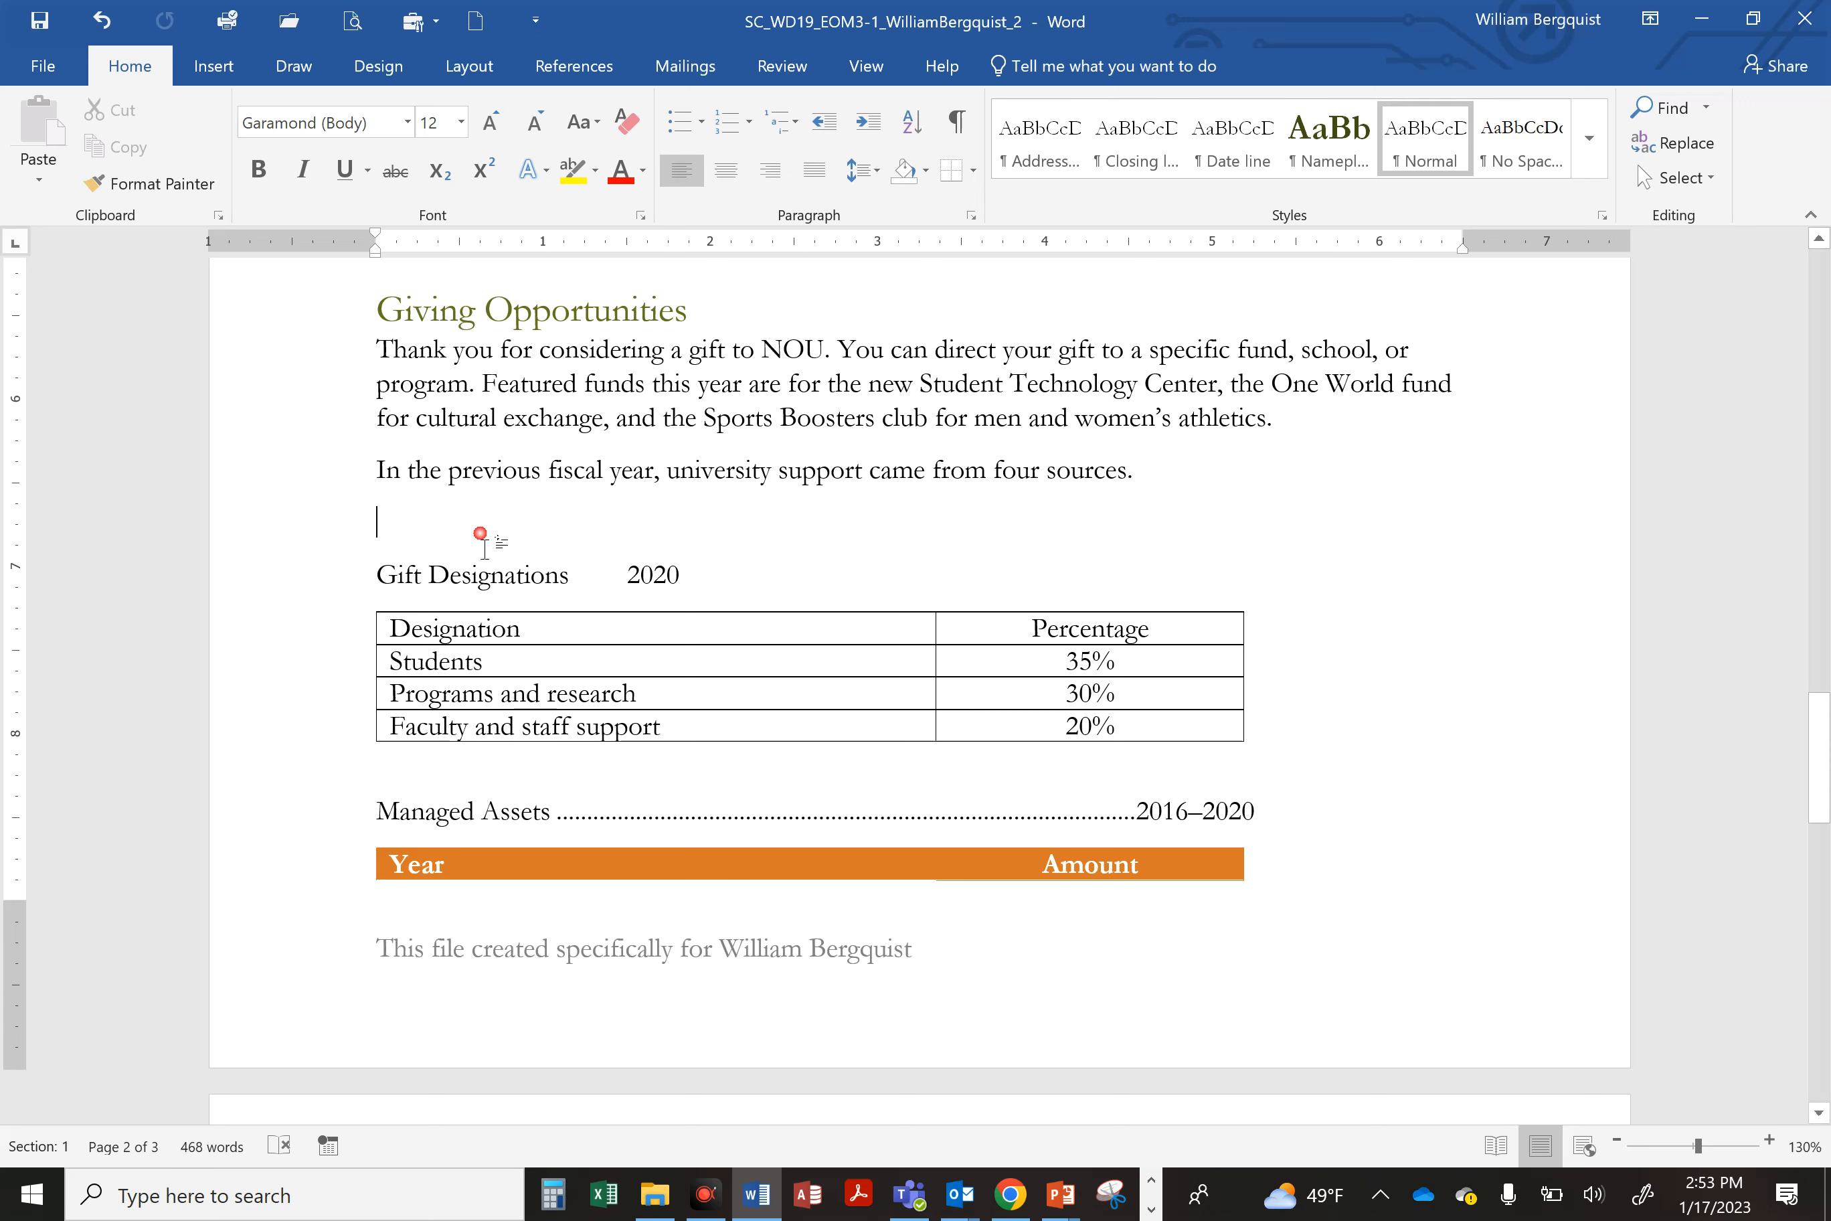
click(212, 68)
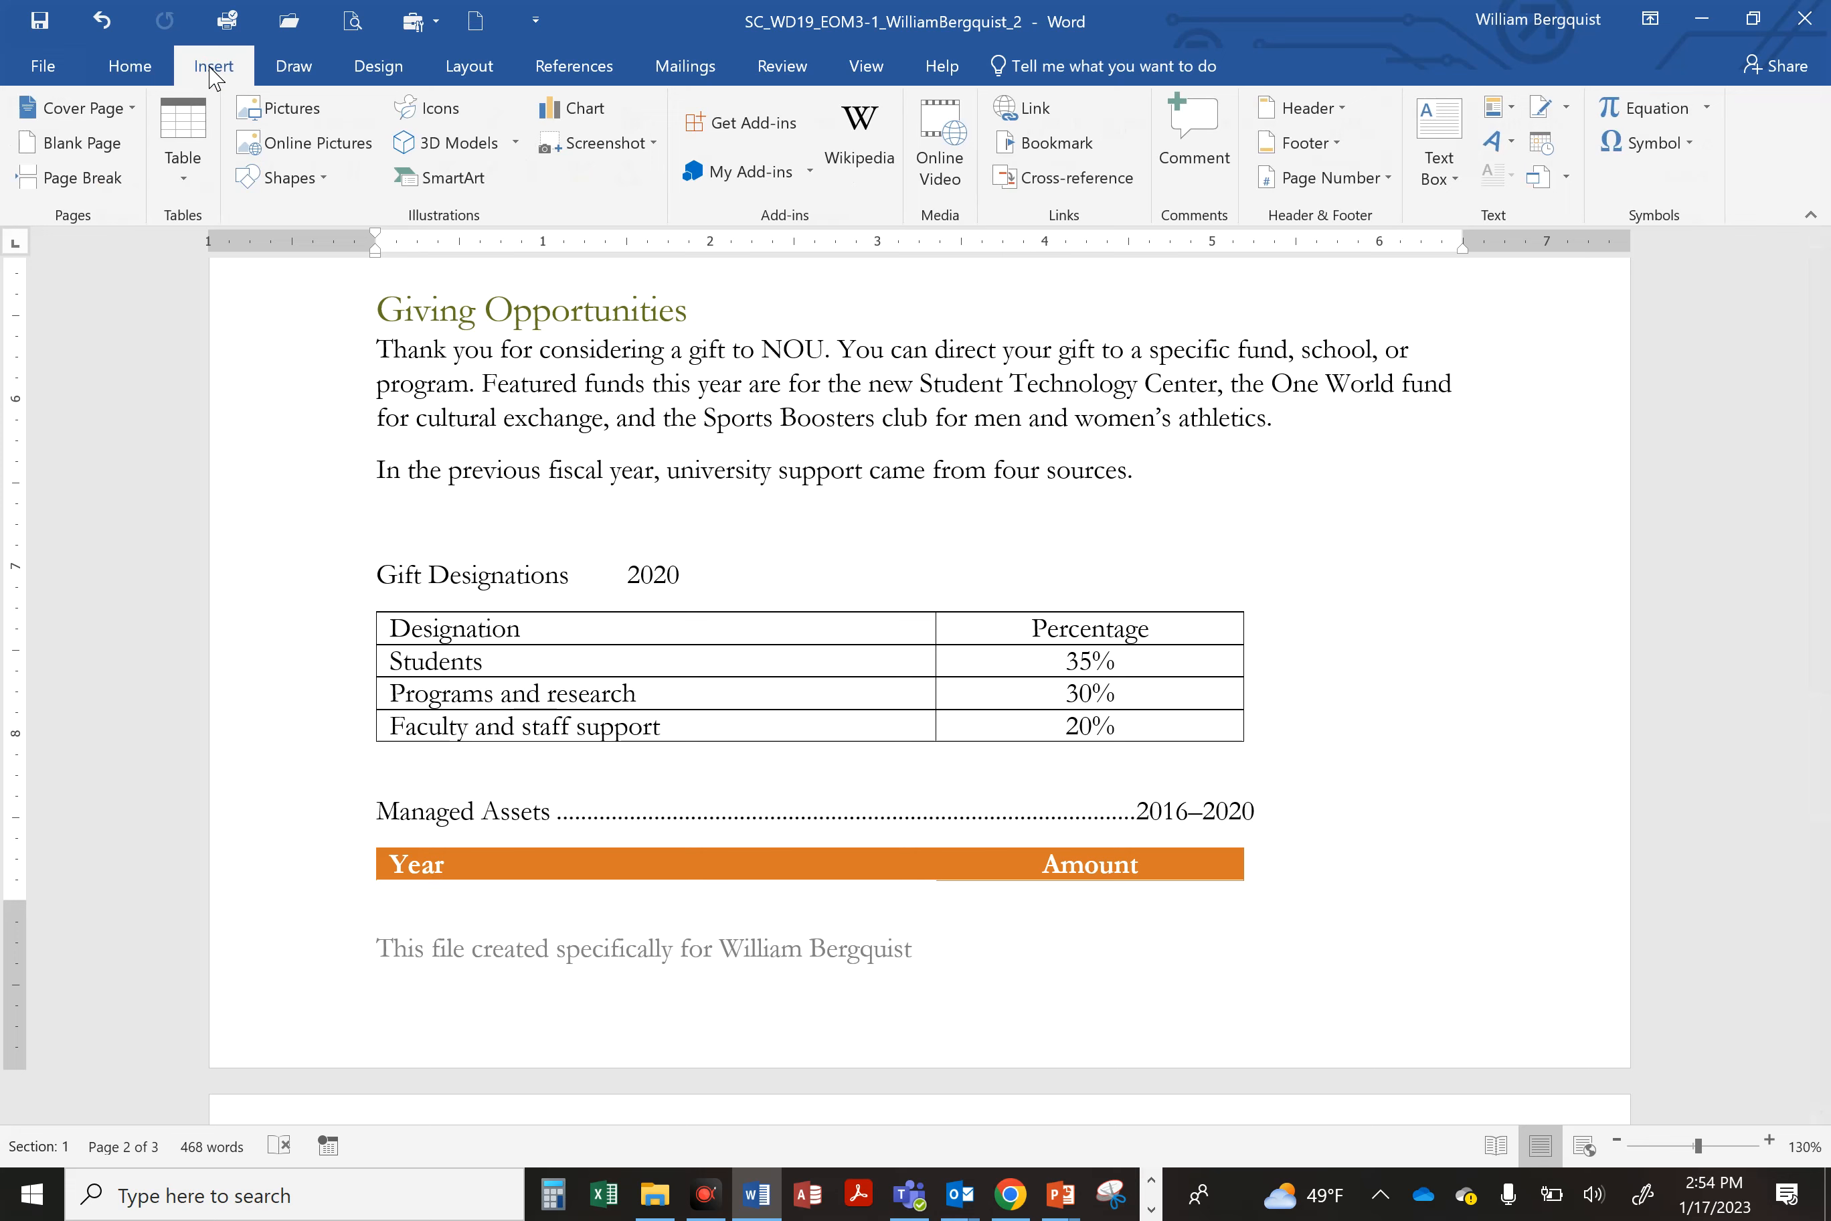
click(470, 180)
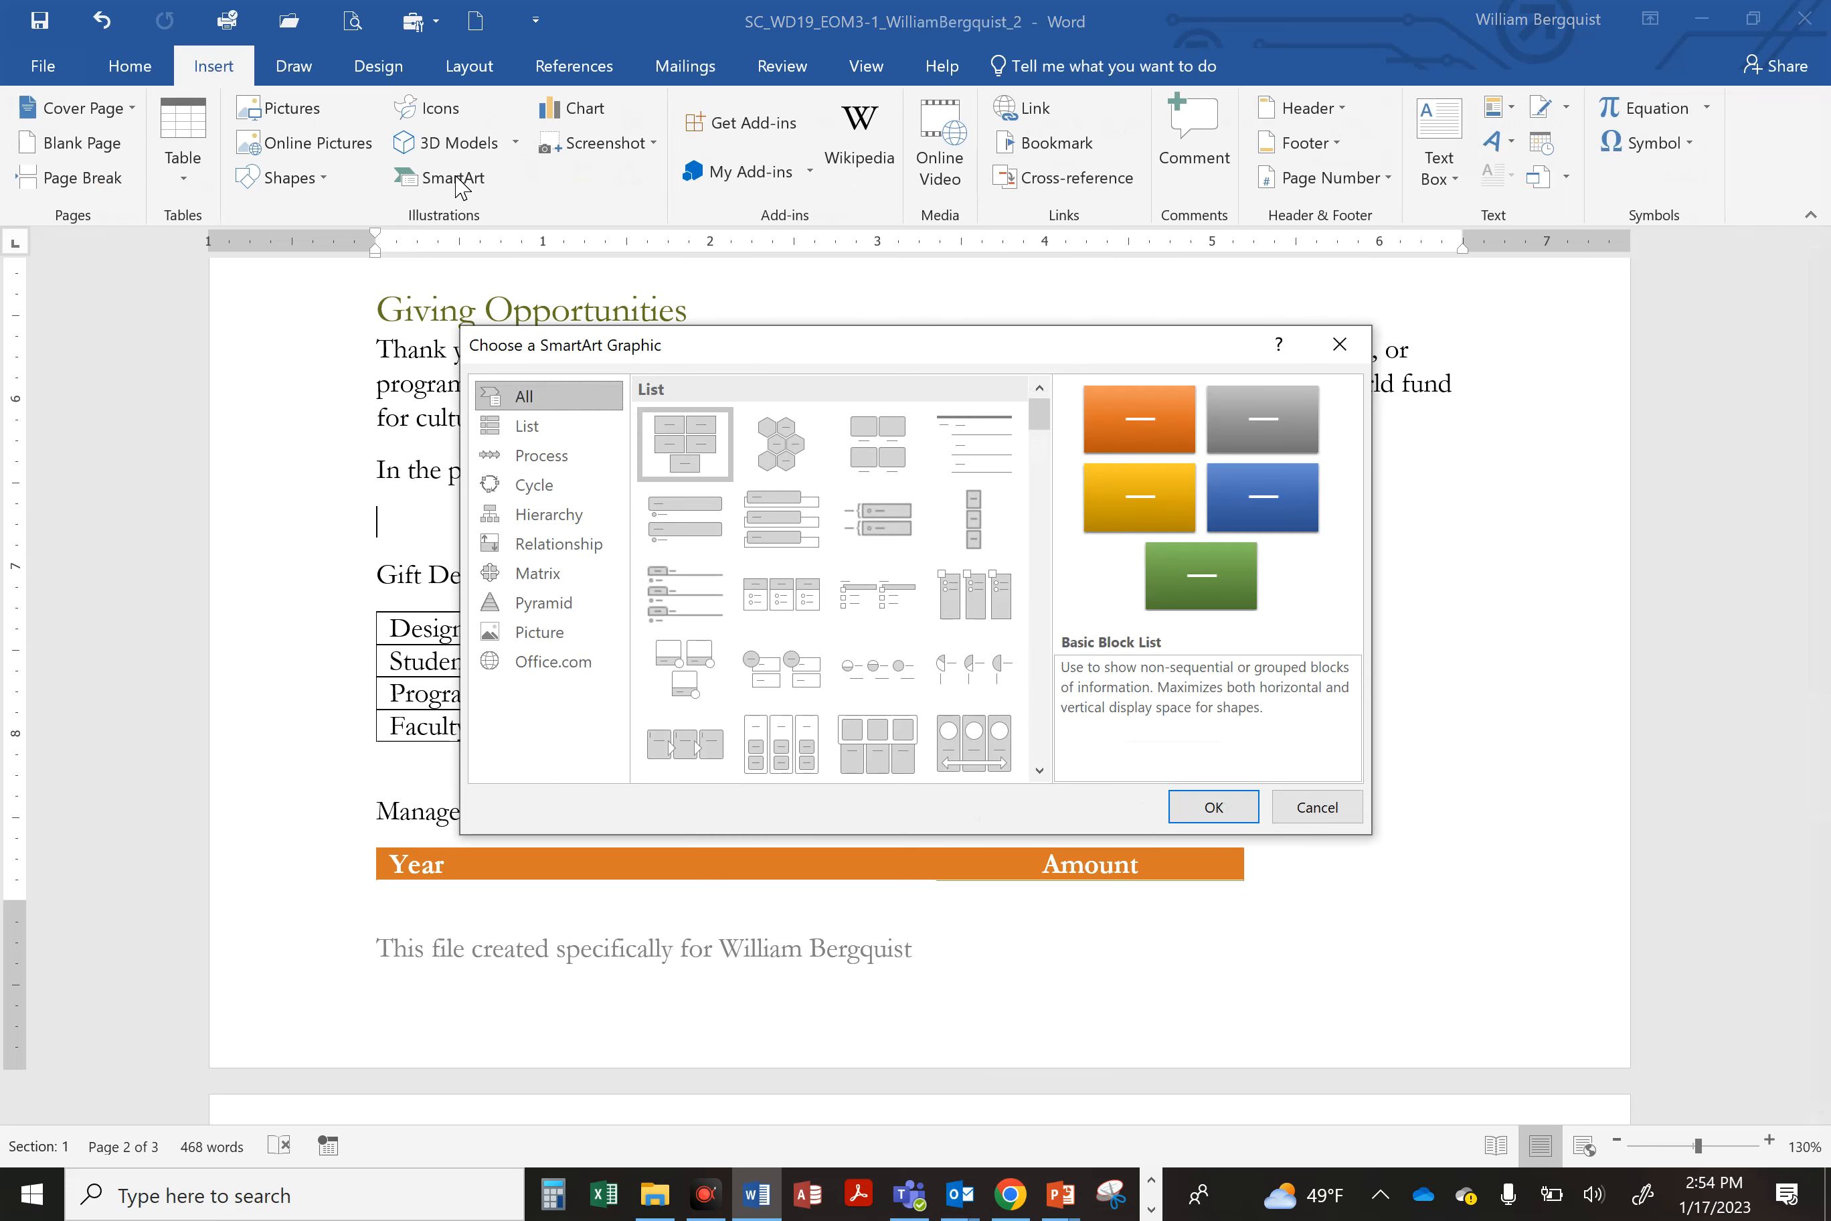
click(555, 545)
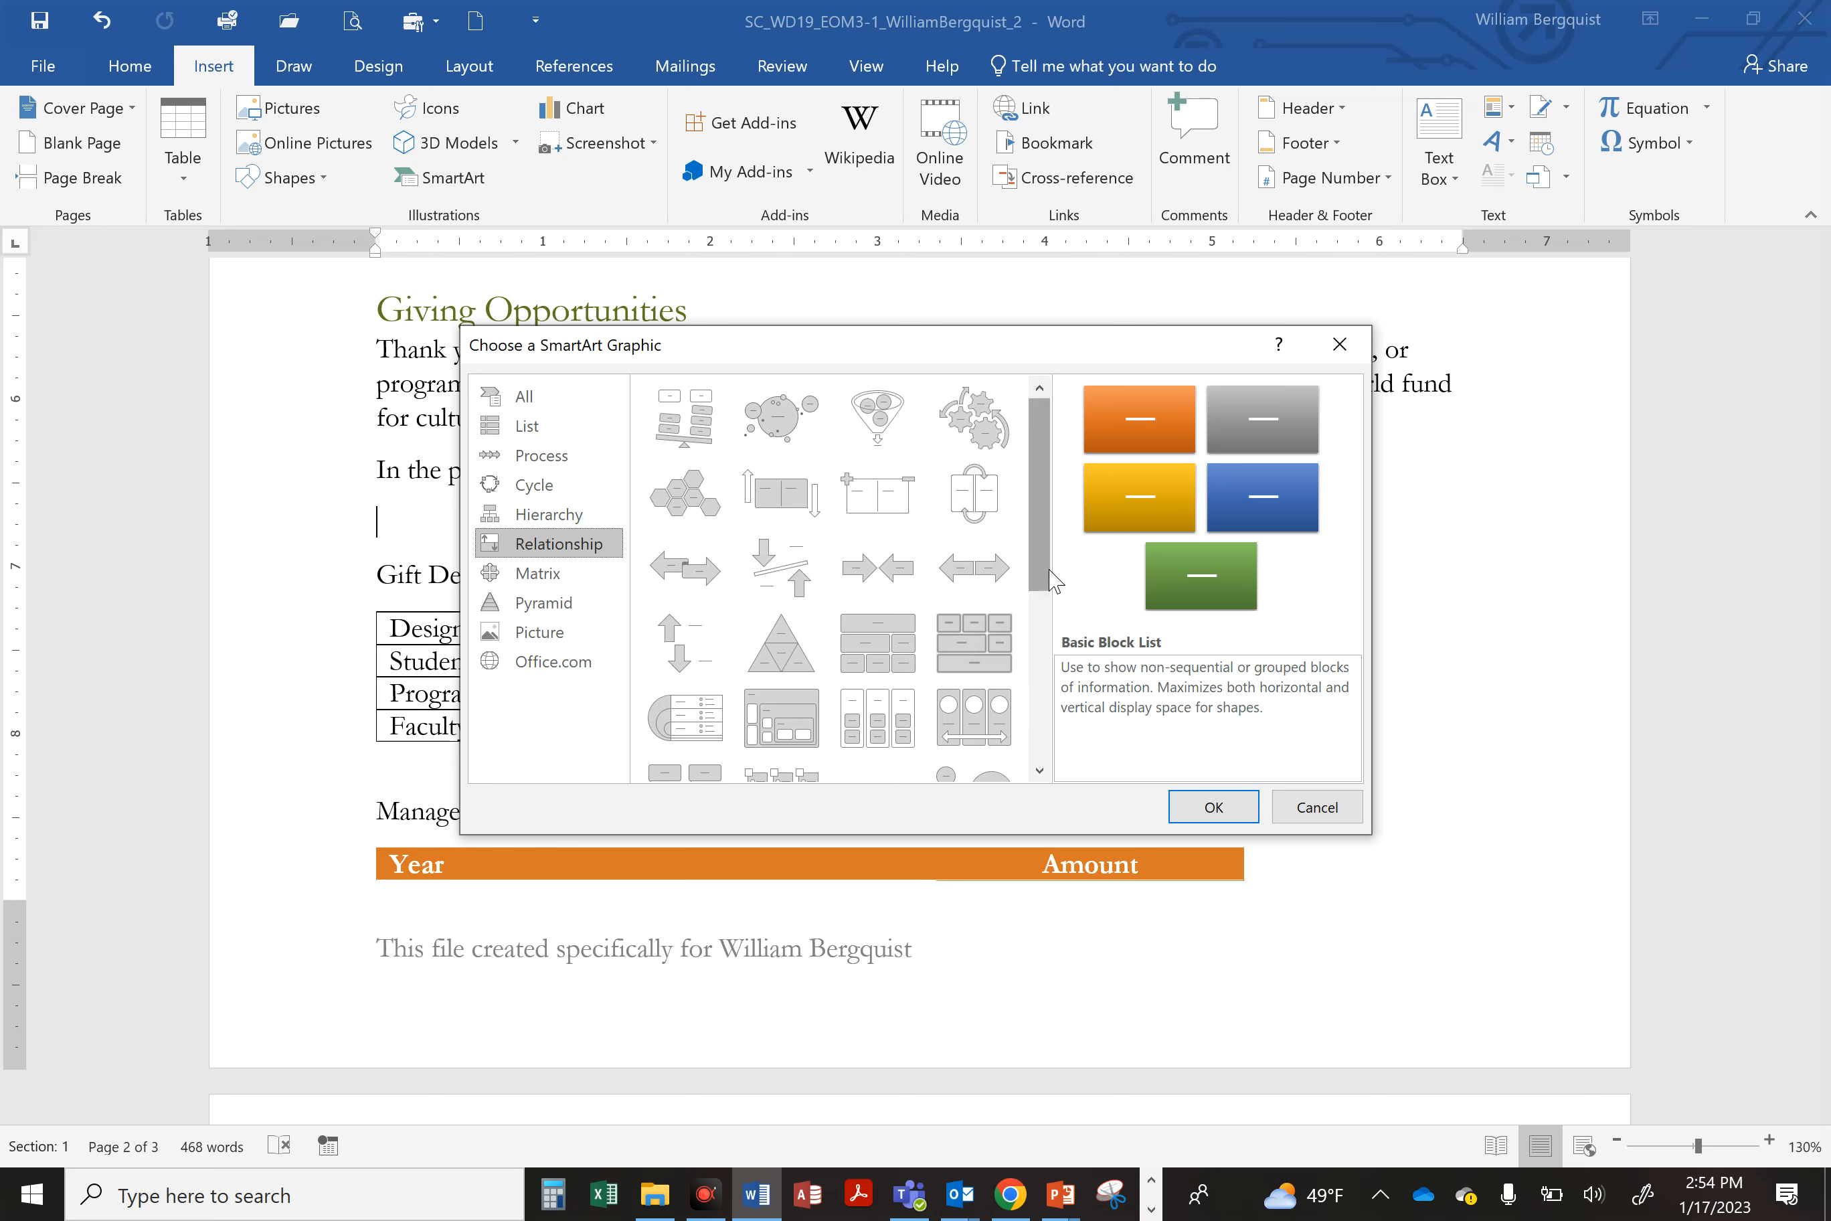
drag(1044, 496, 1052, 709)
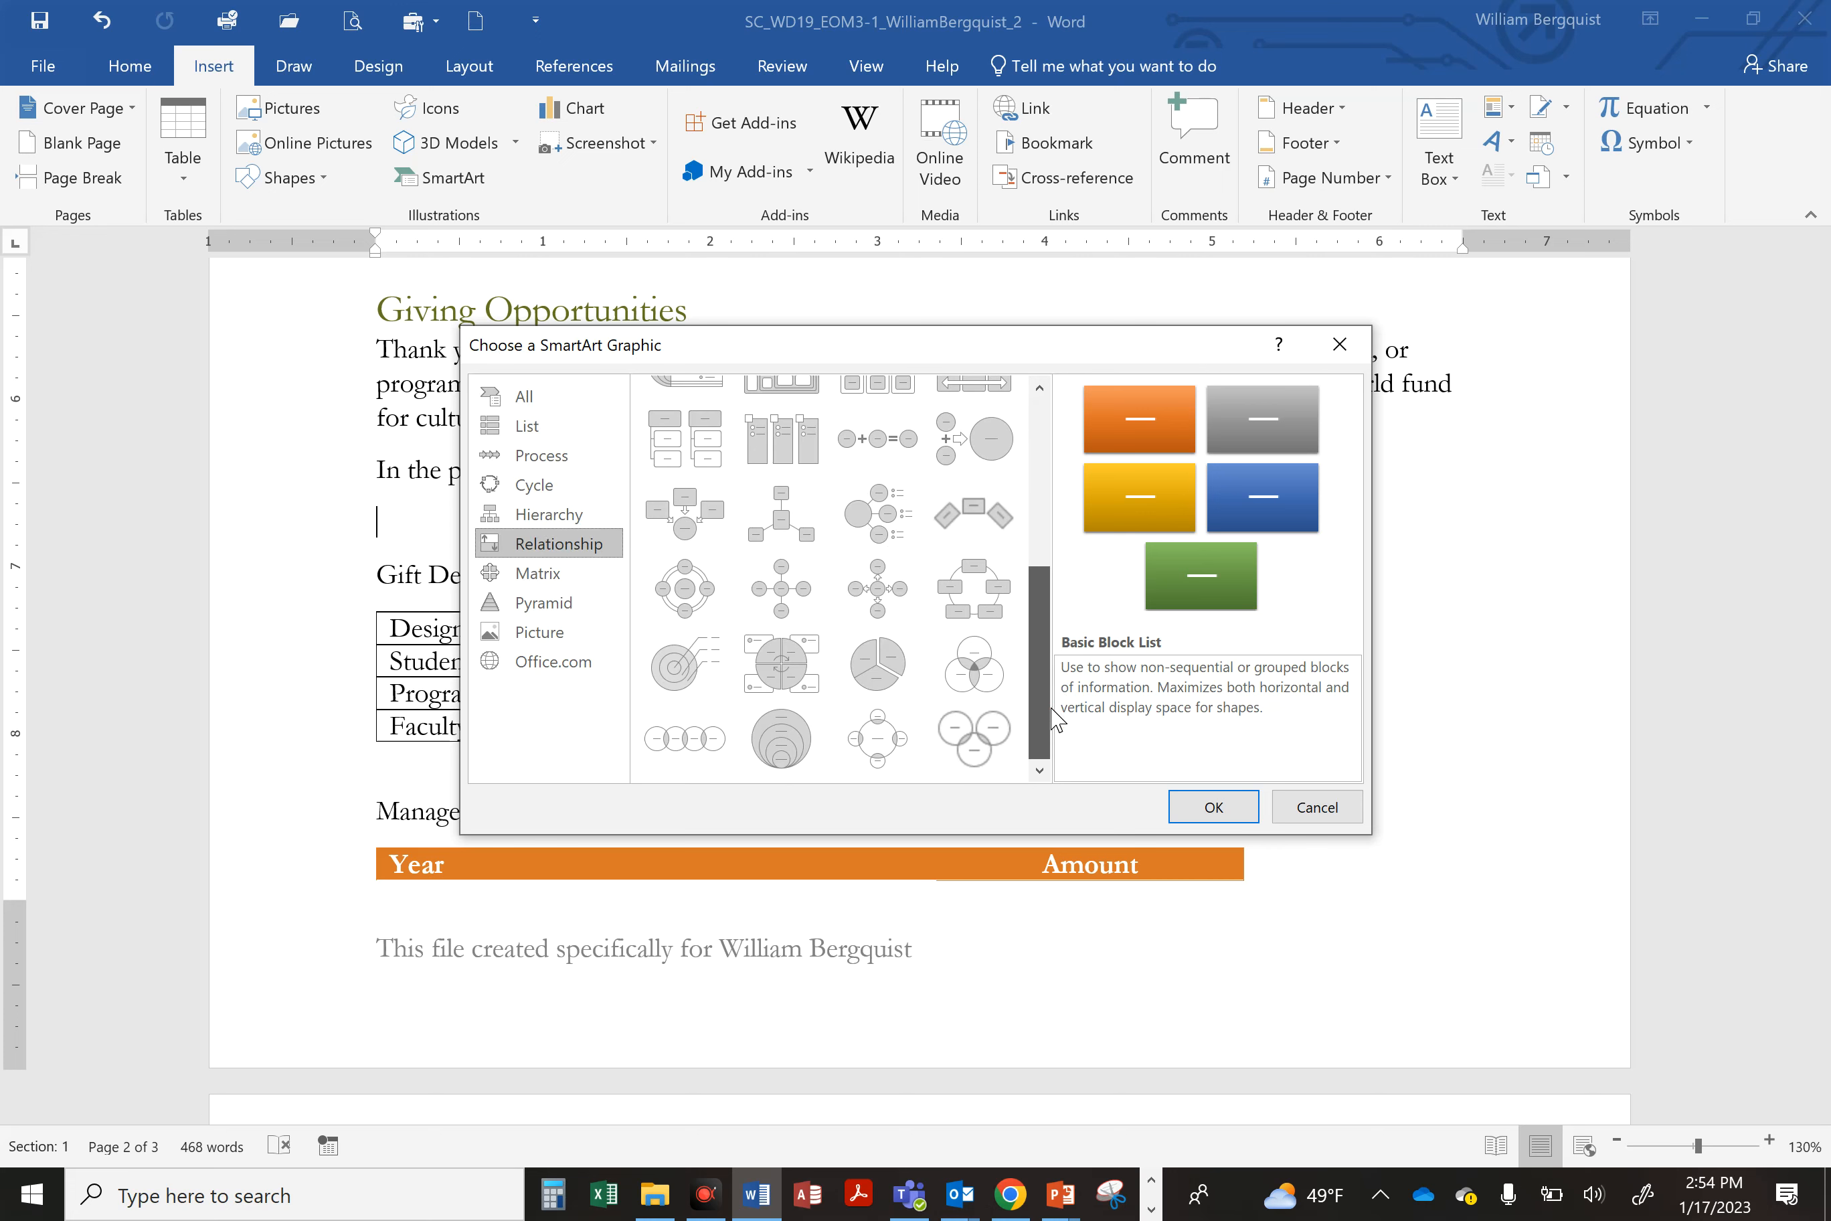
click(660, 742)
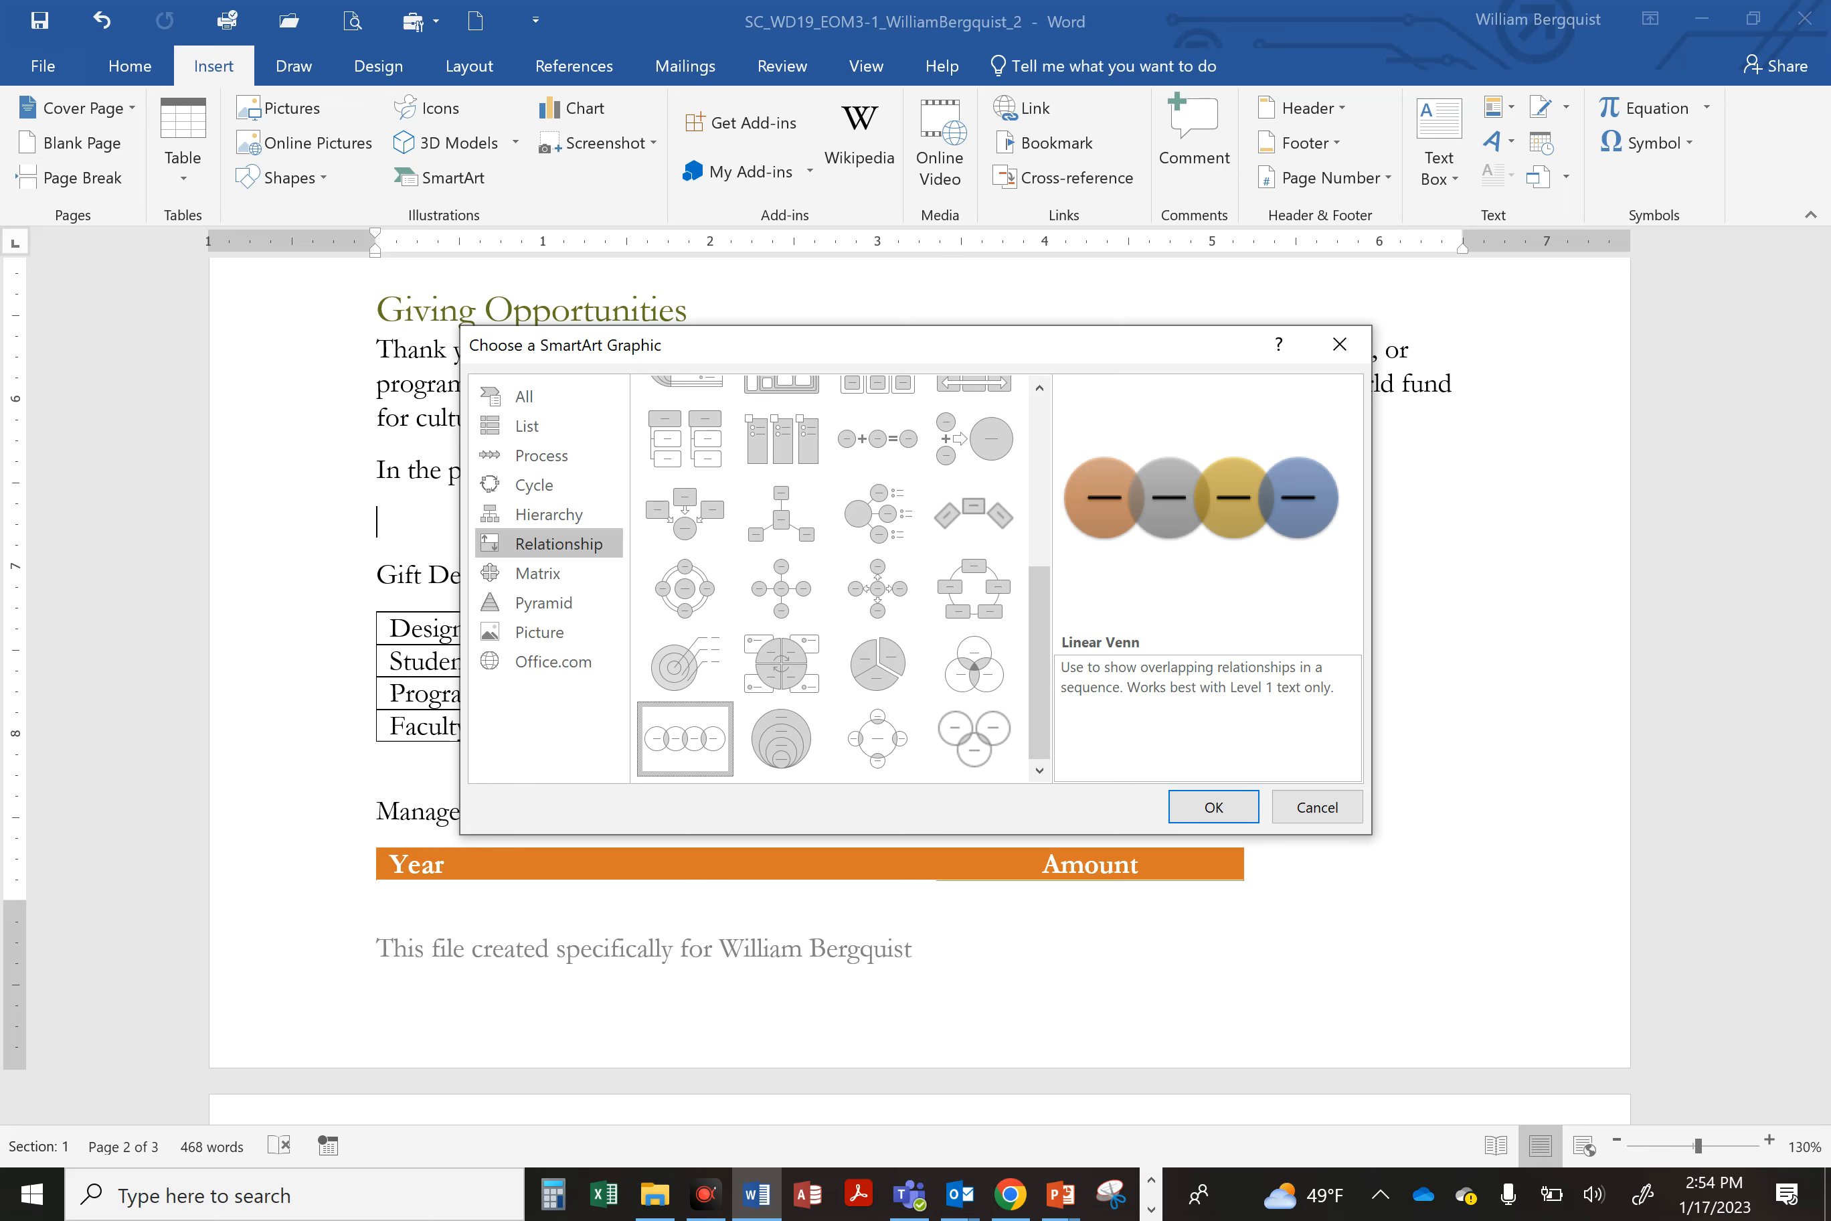
click(1214, 805)
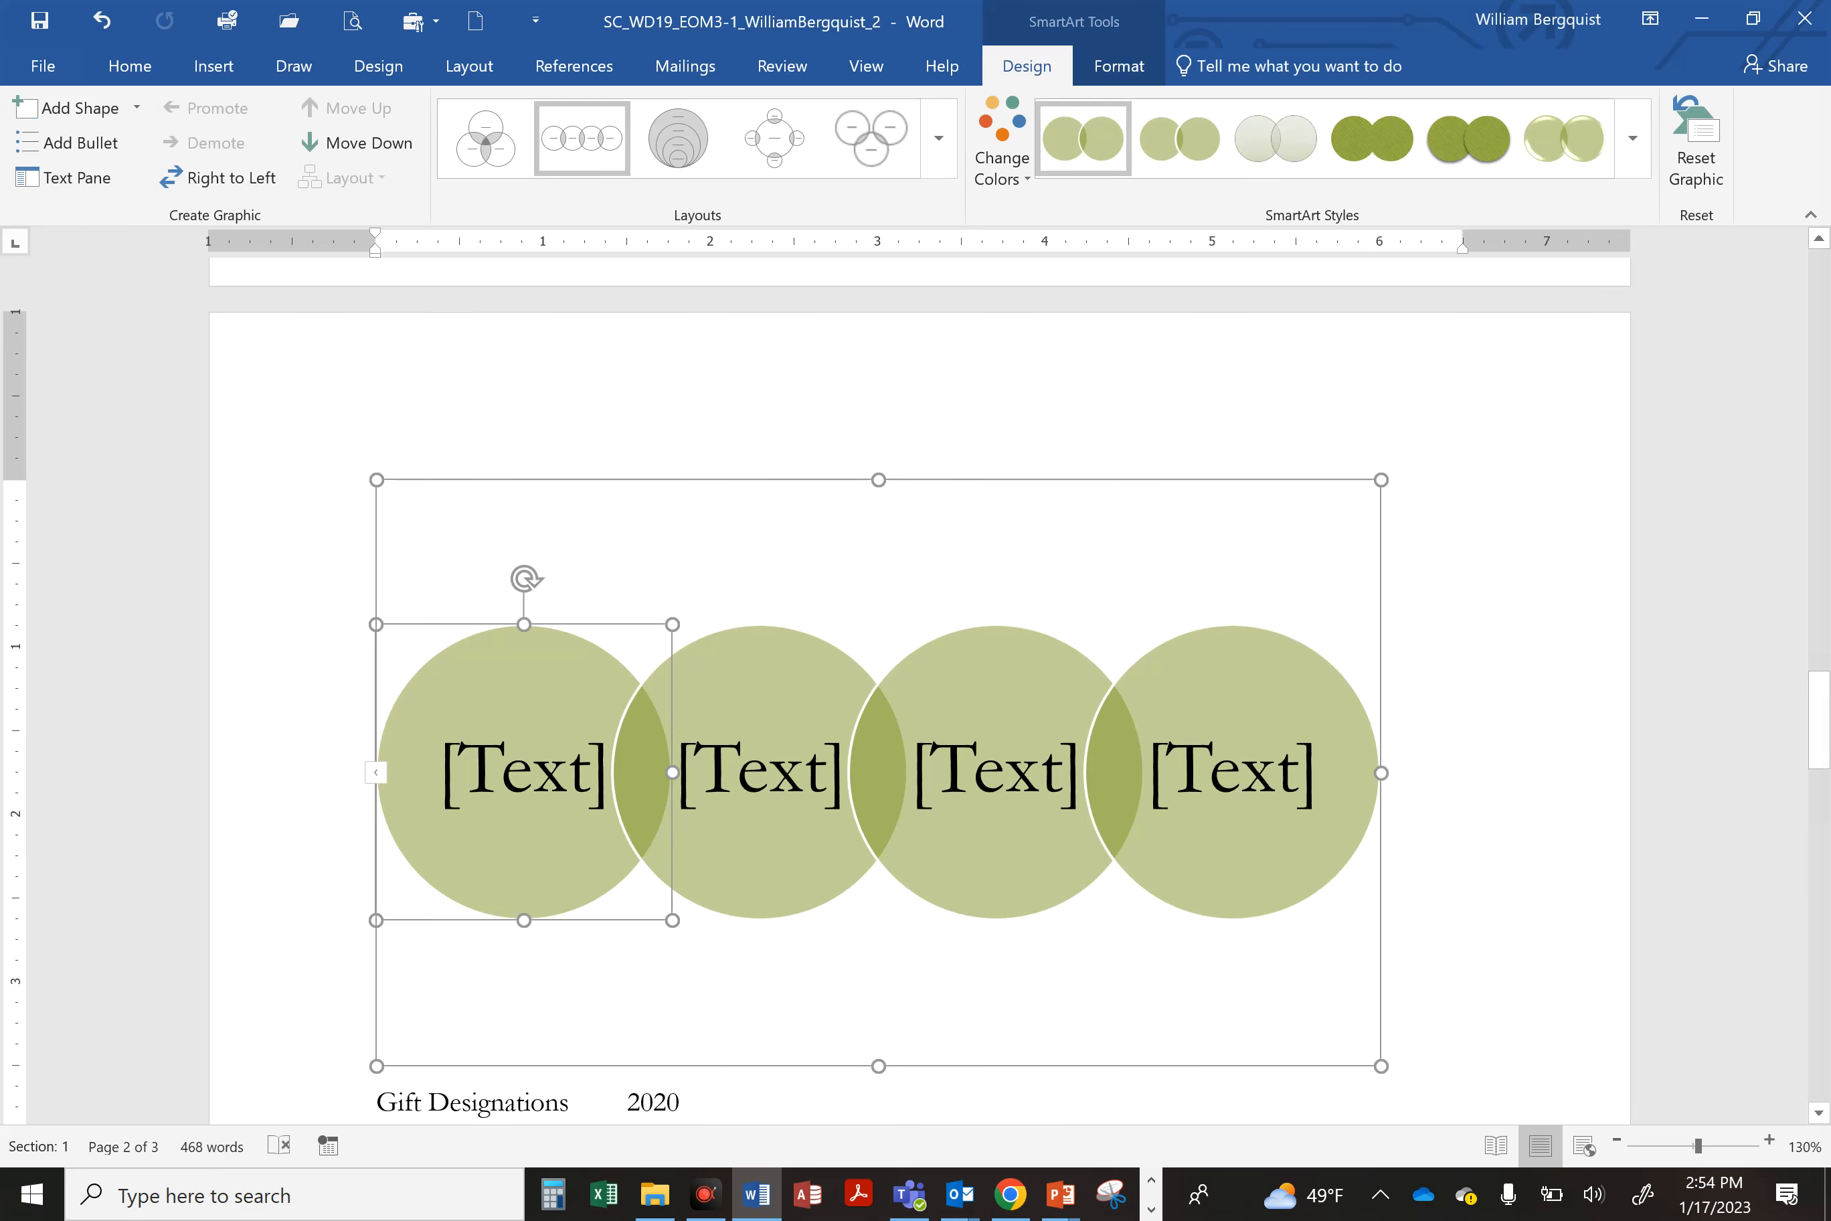
Step: Enter Businesses, Alumni, Friends and Foundations into the four Venn circles
click(523, 793)
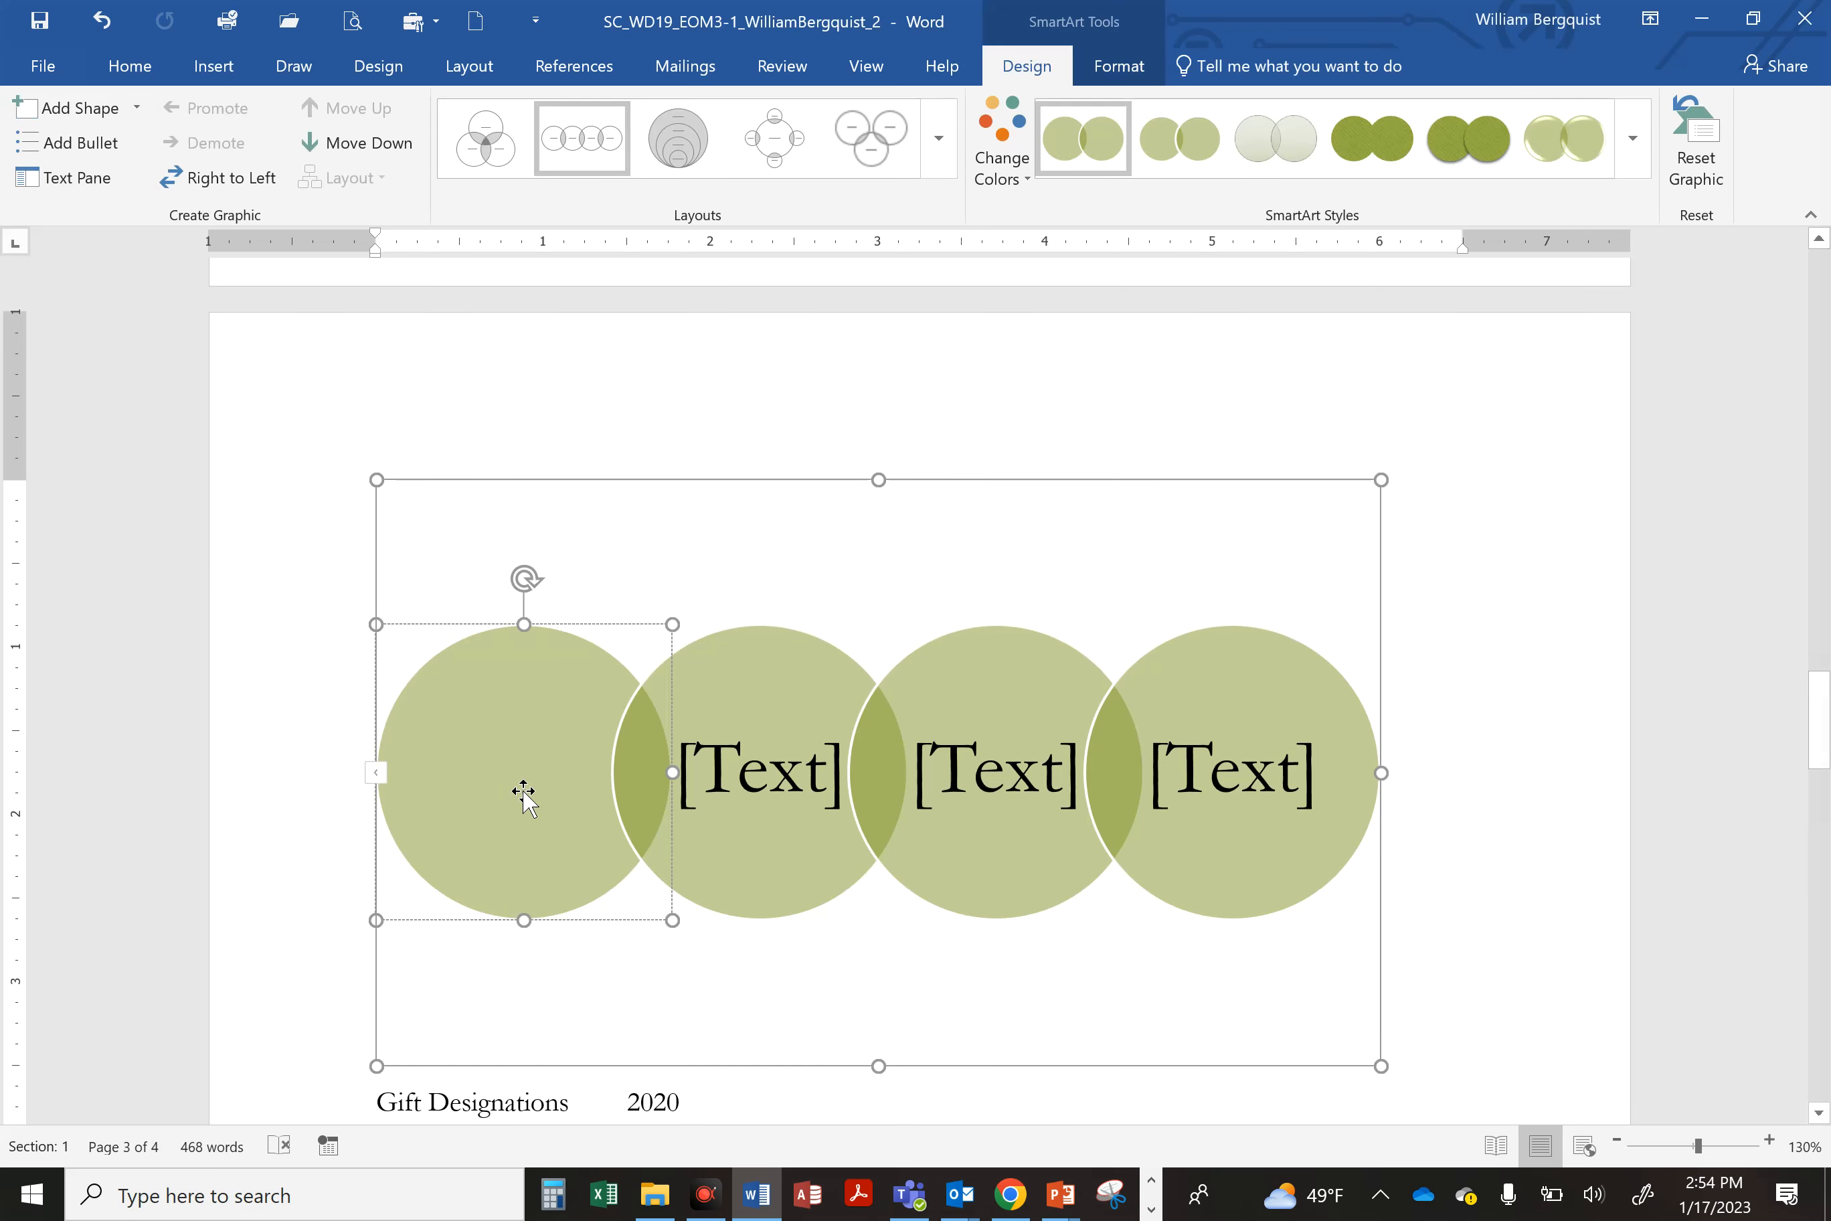
text(Businesses)
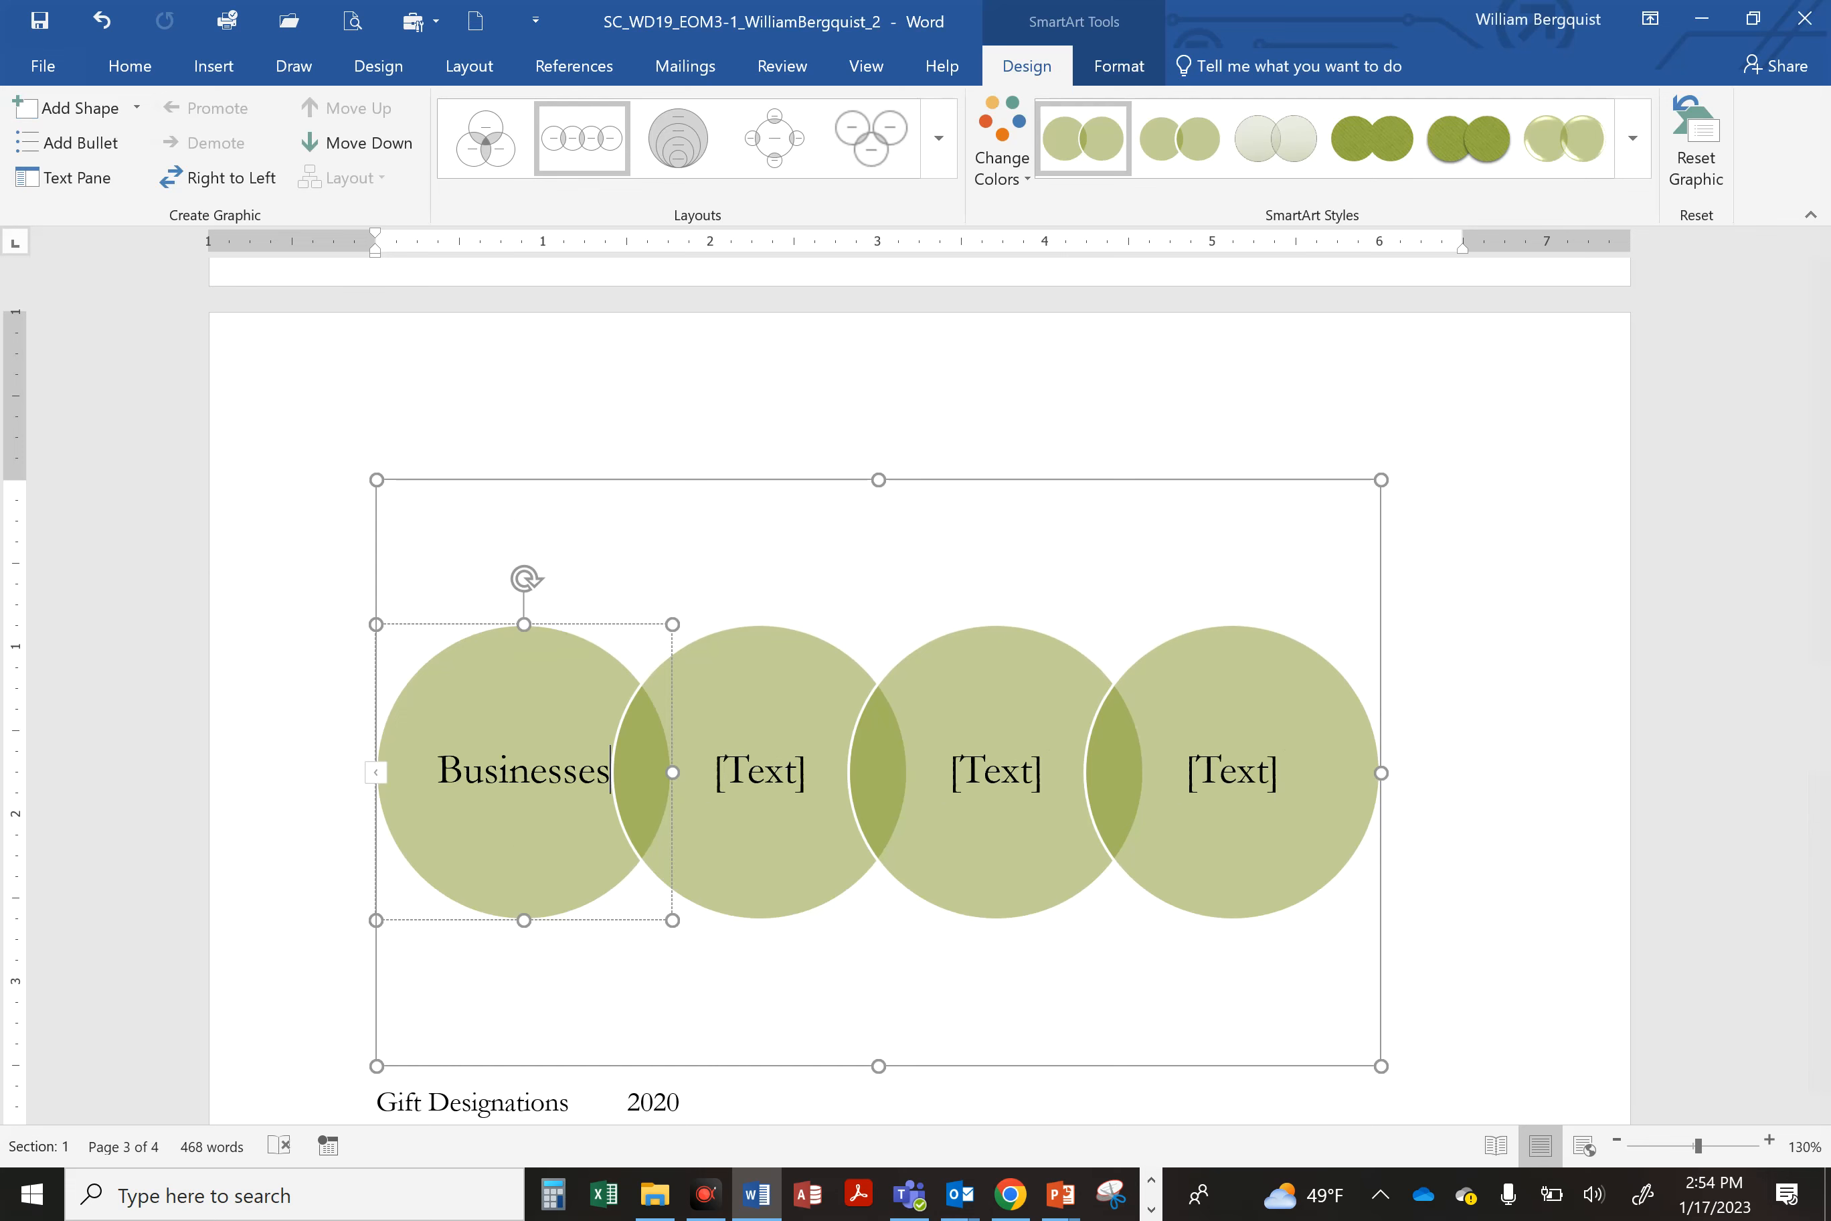
click(812, 650)
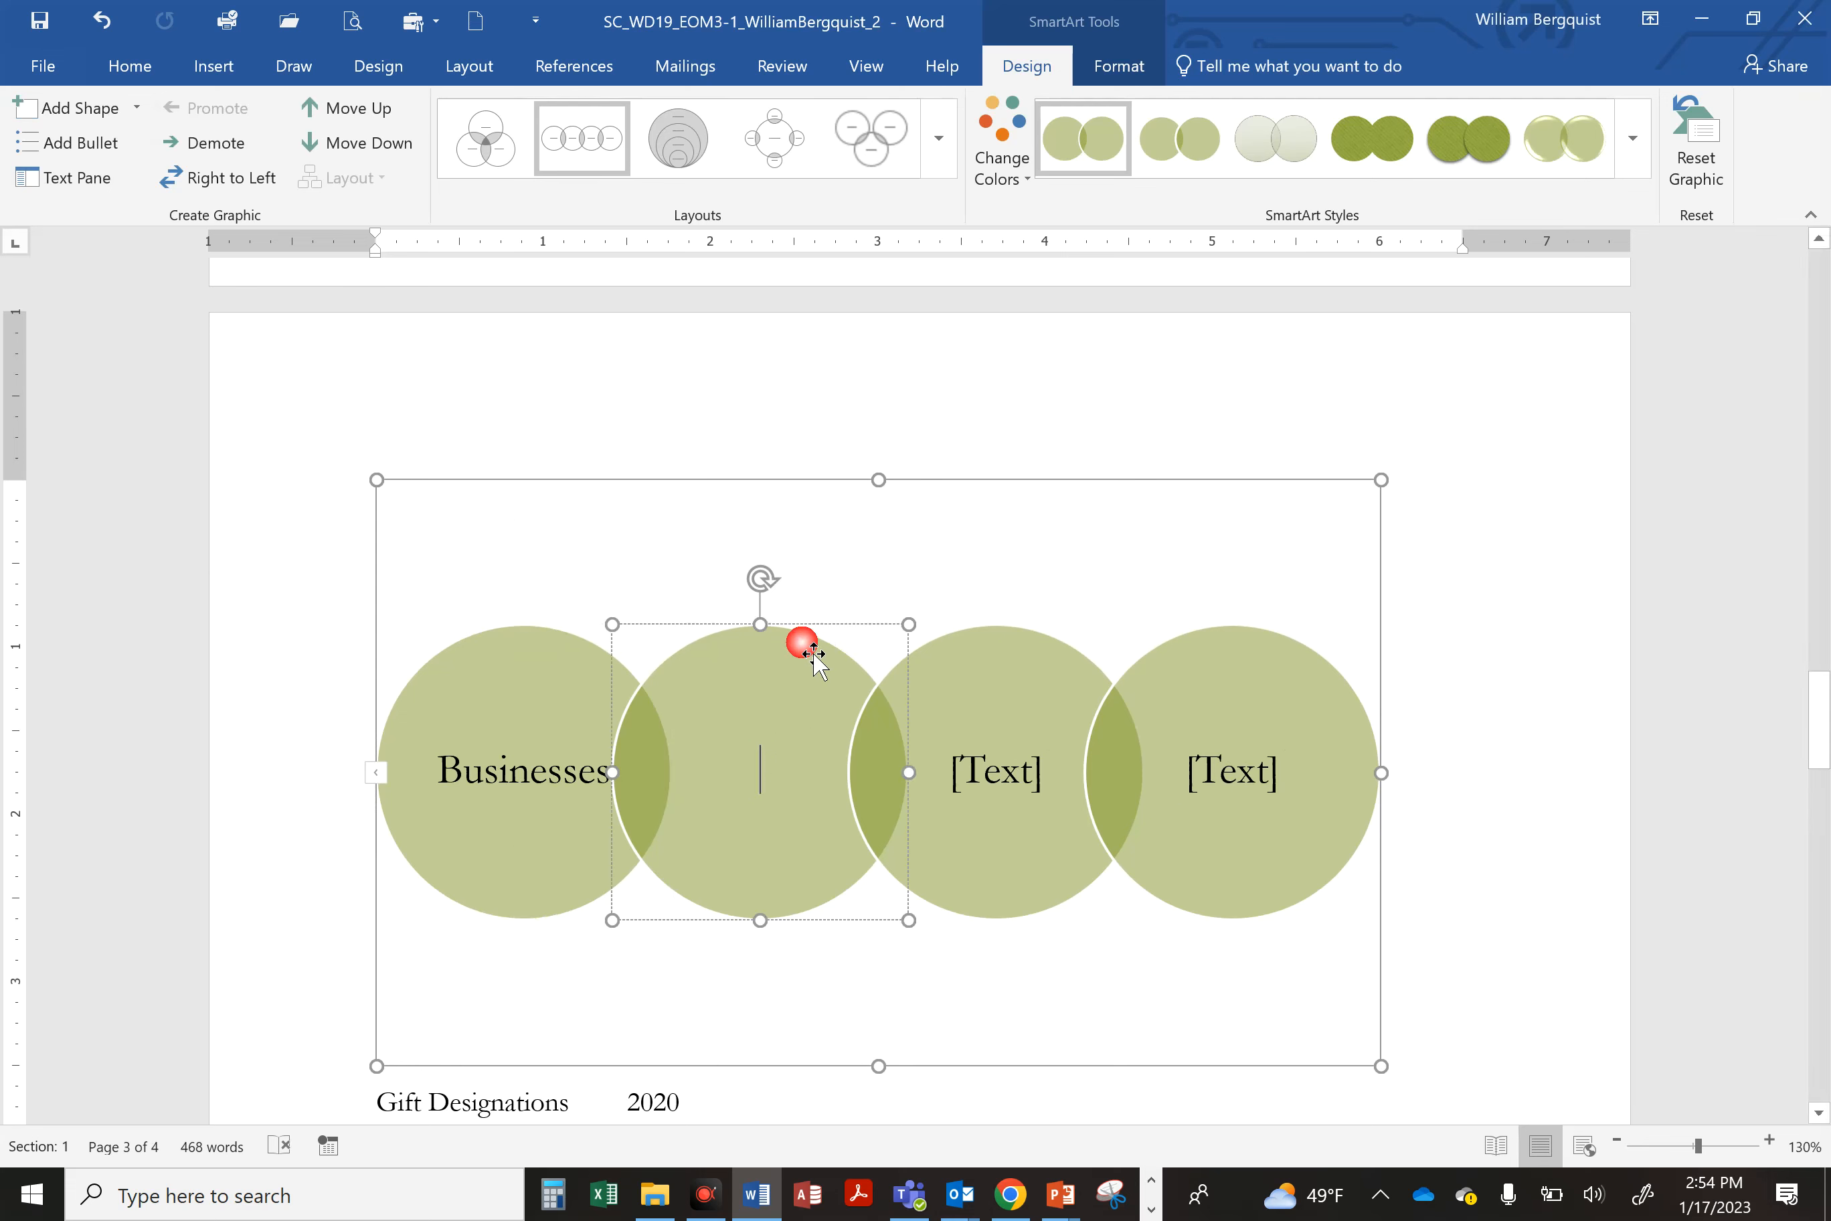
text(Alumni)
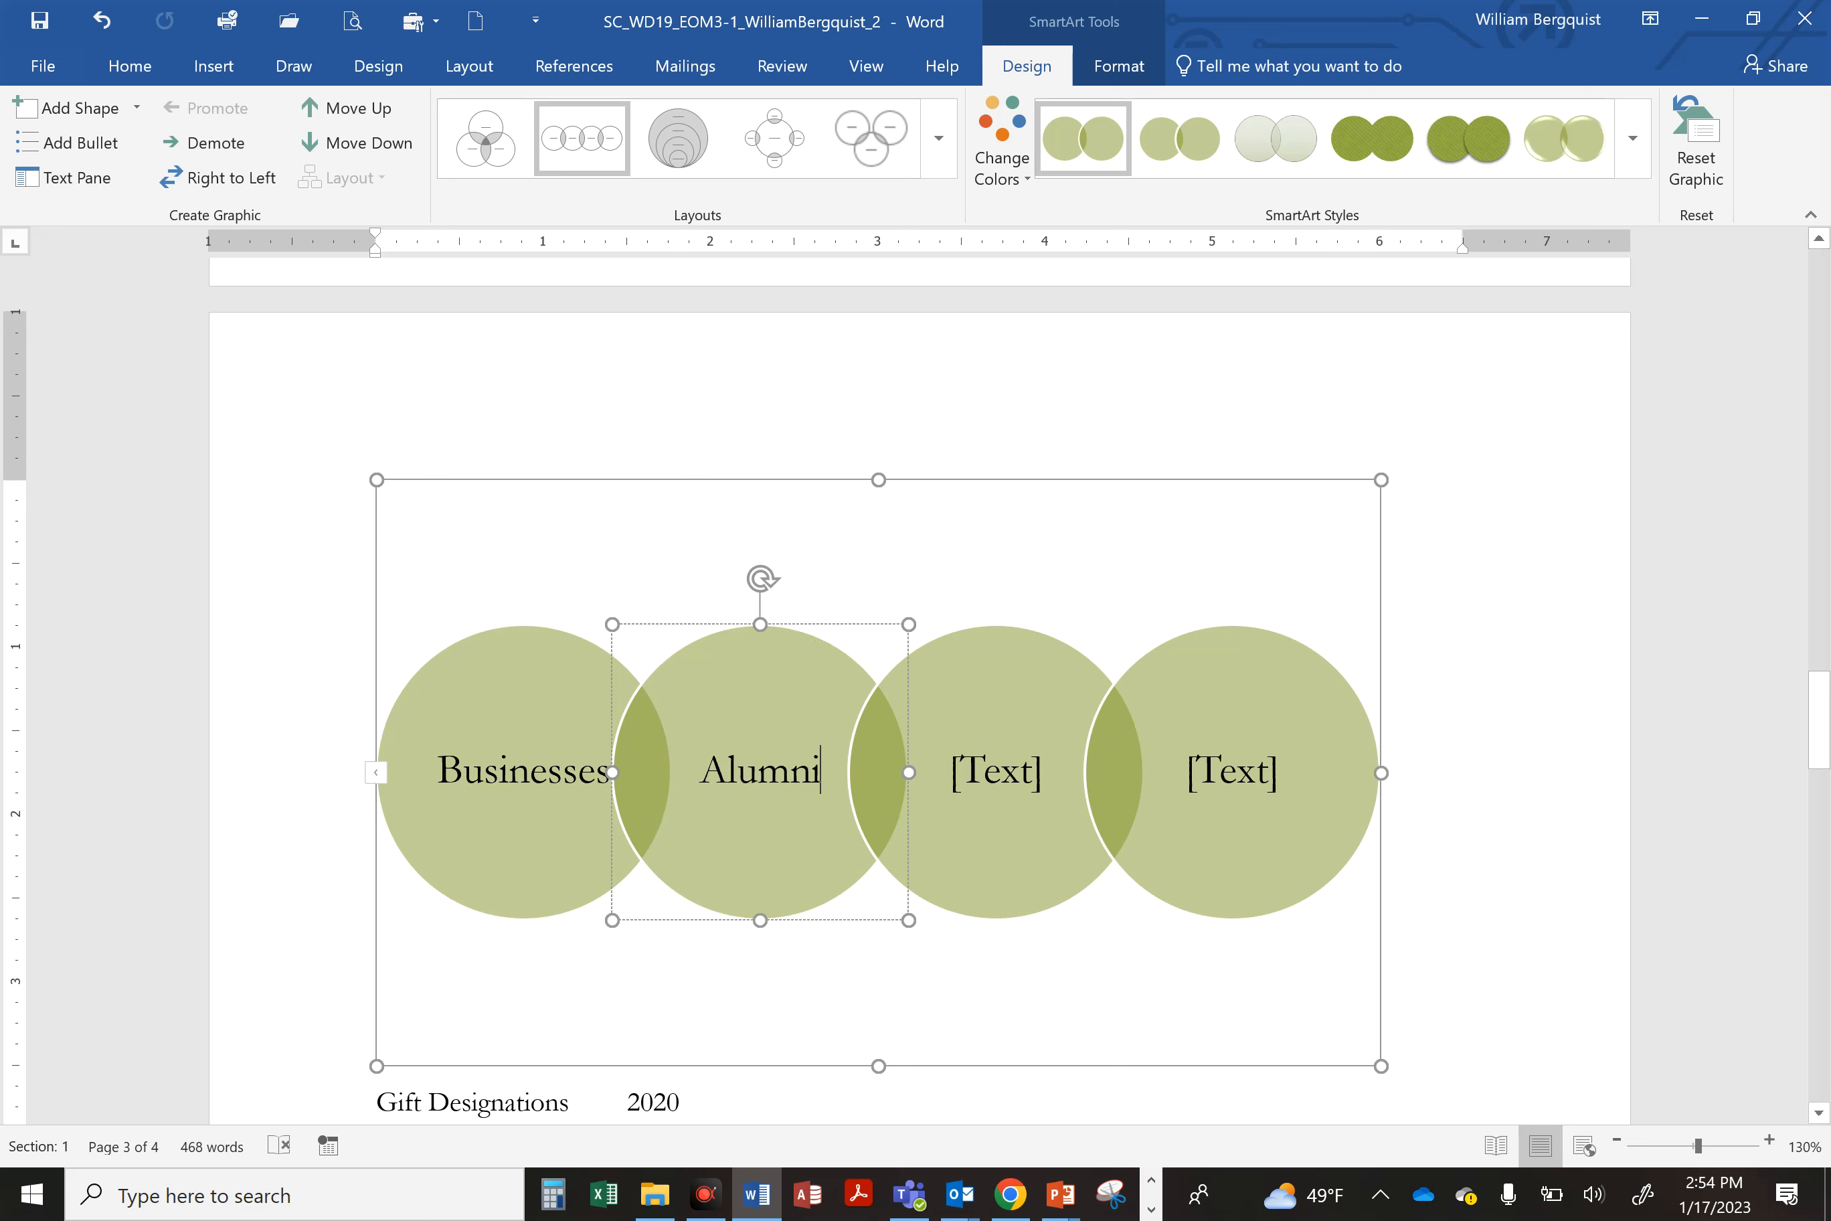
click(1009, 783)
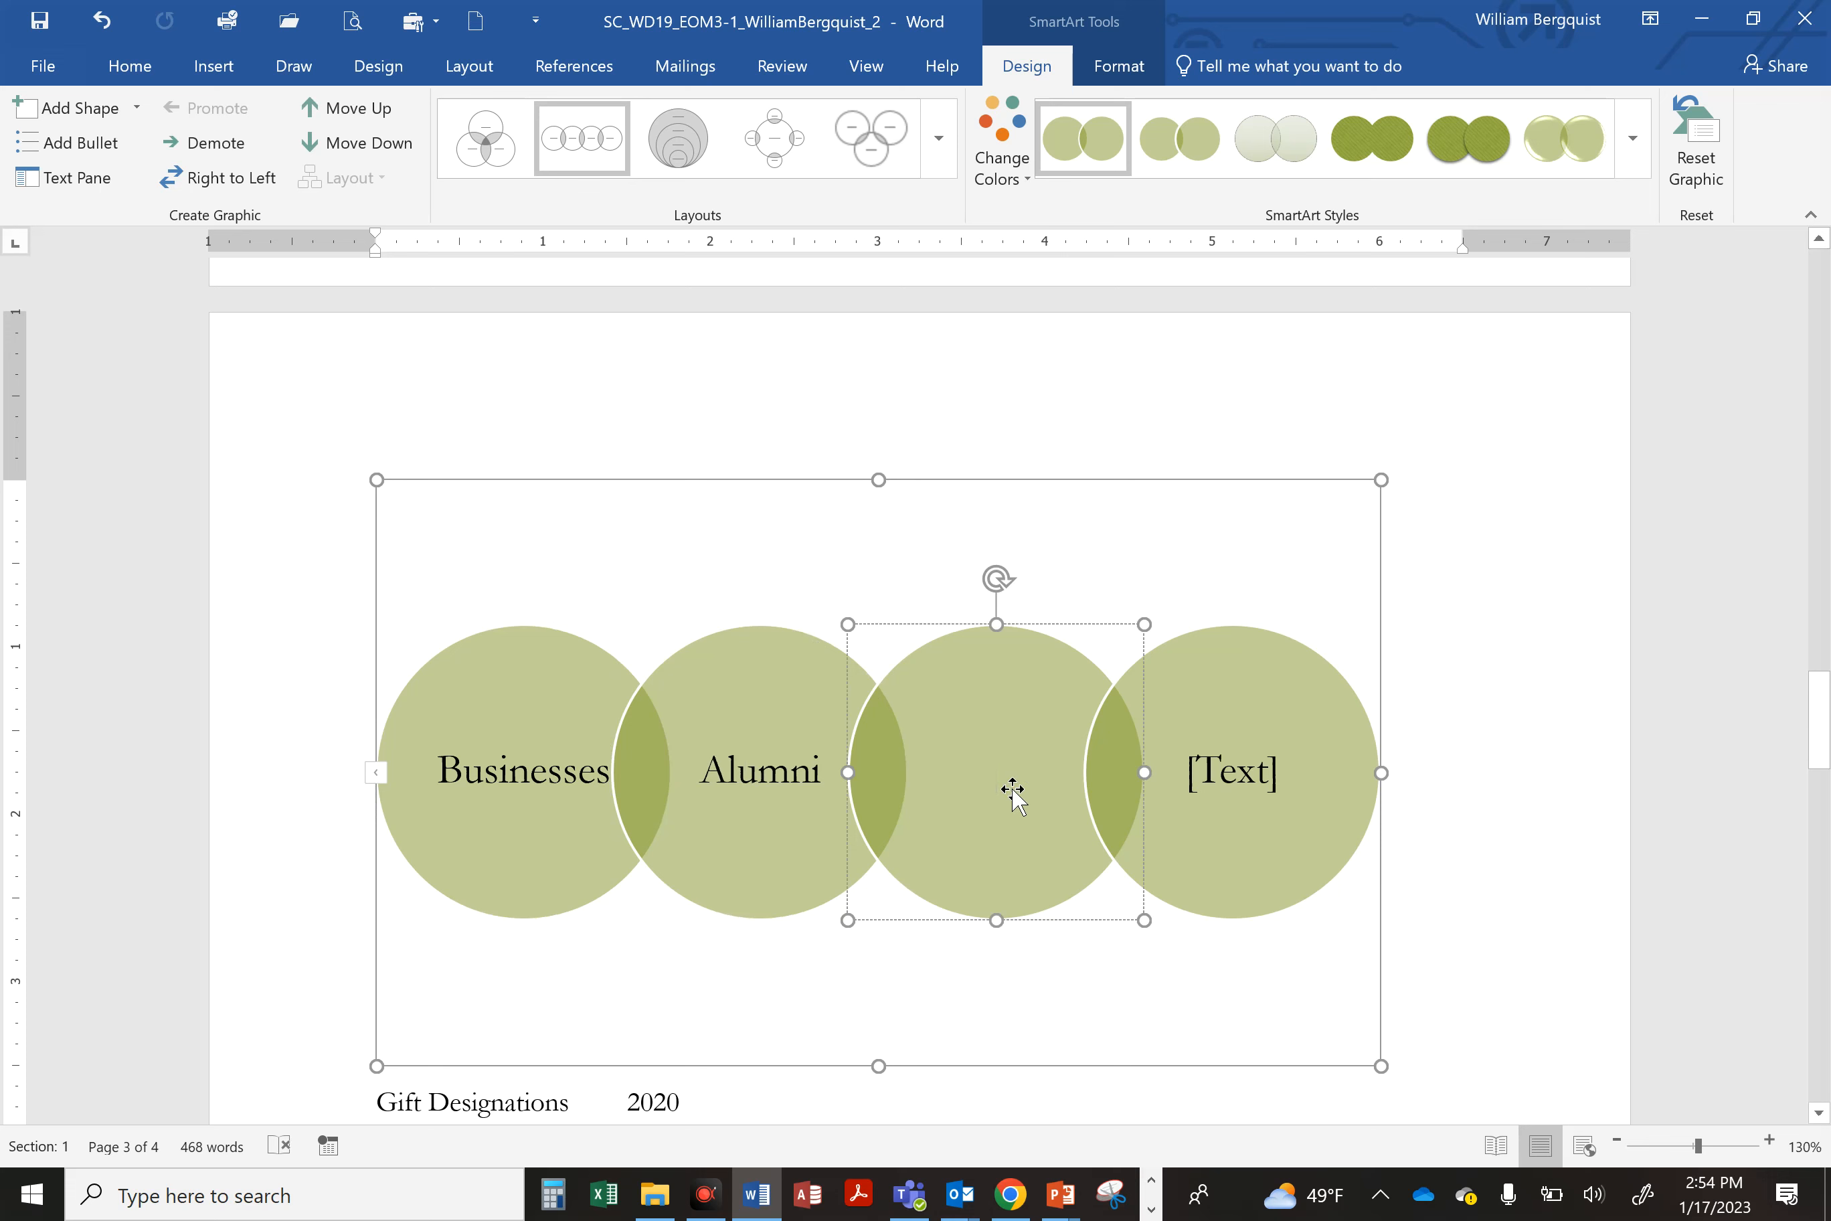
text(Friends)
click(1232, 772)
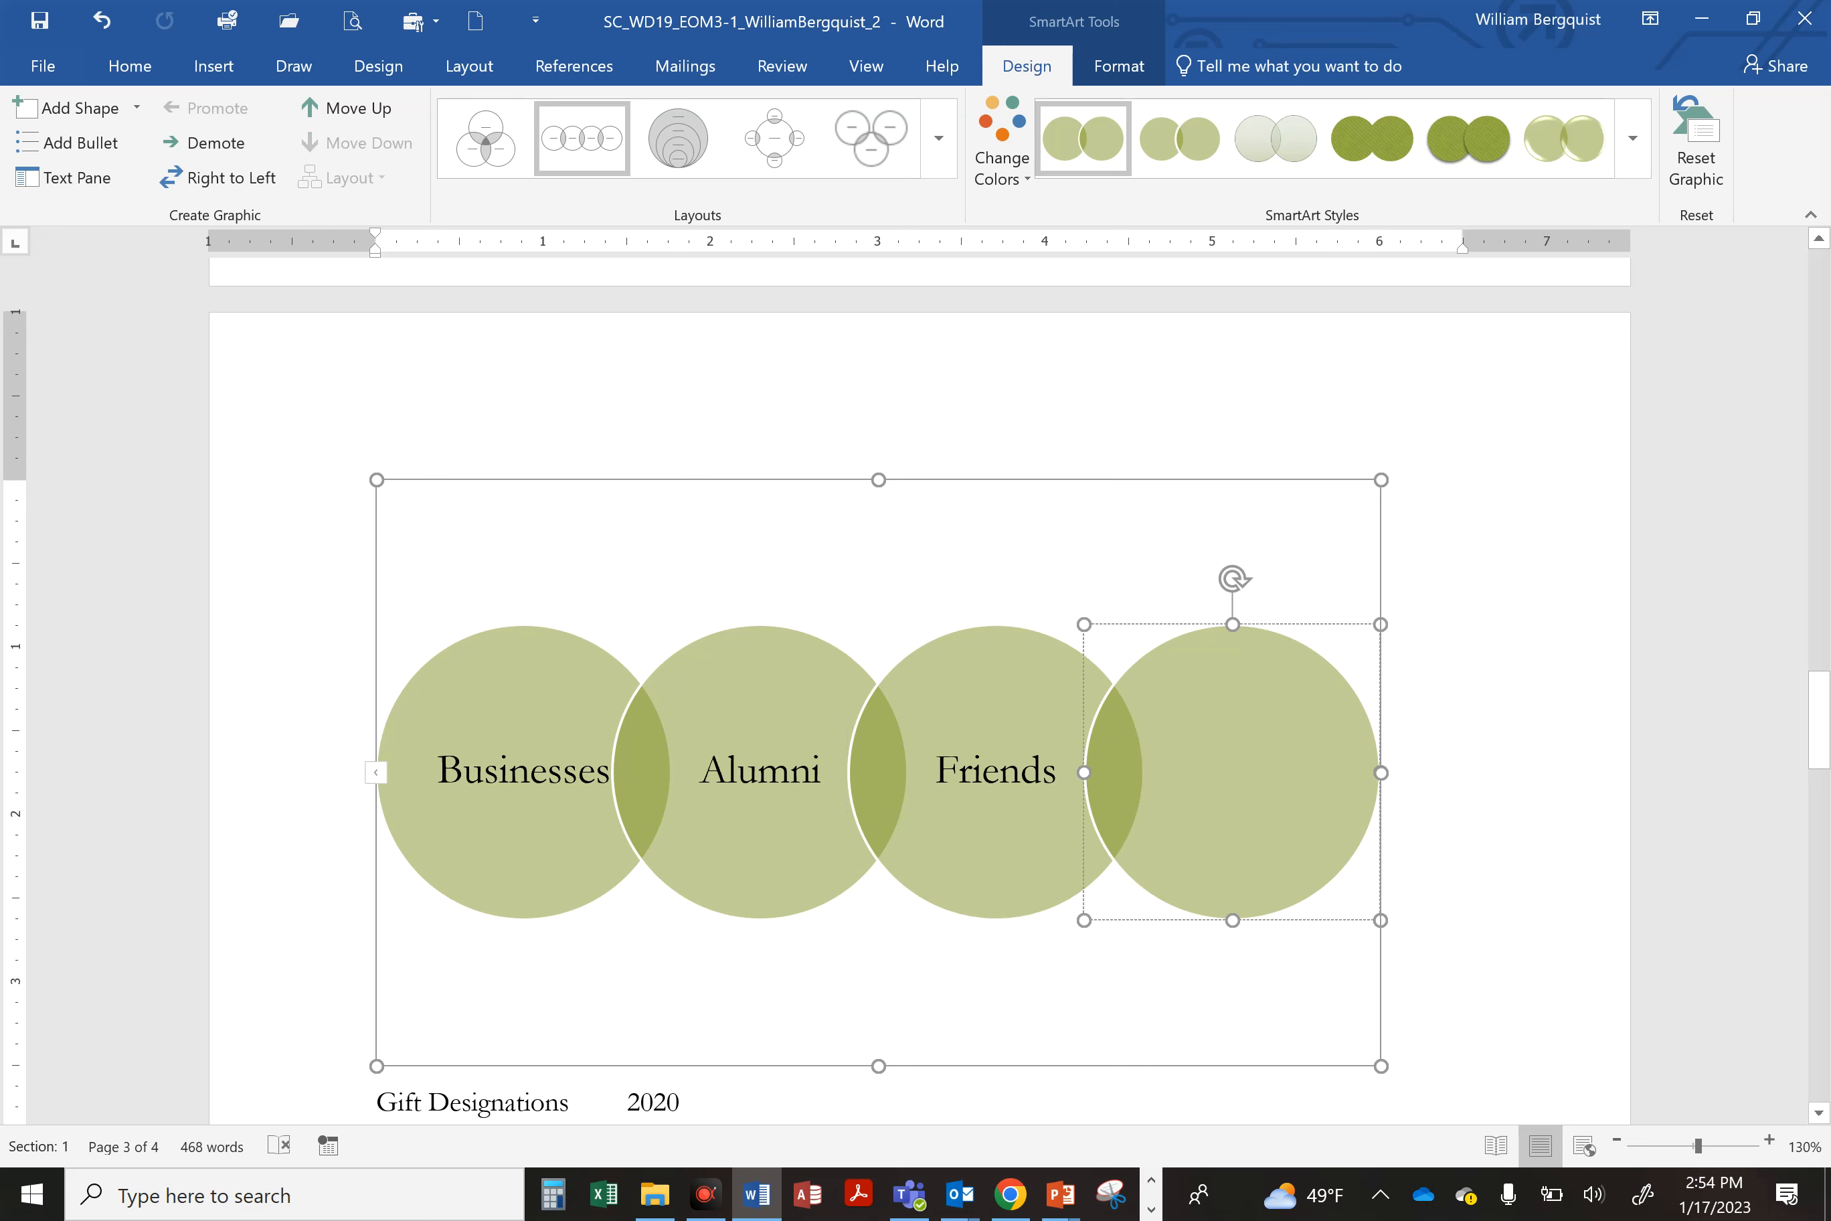
text(Foundations)
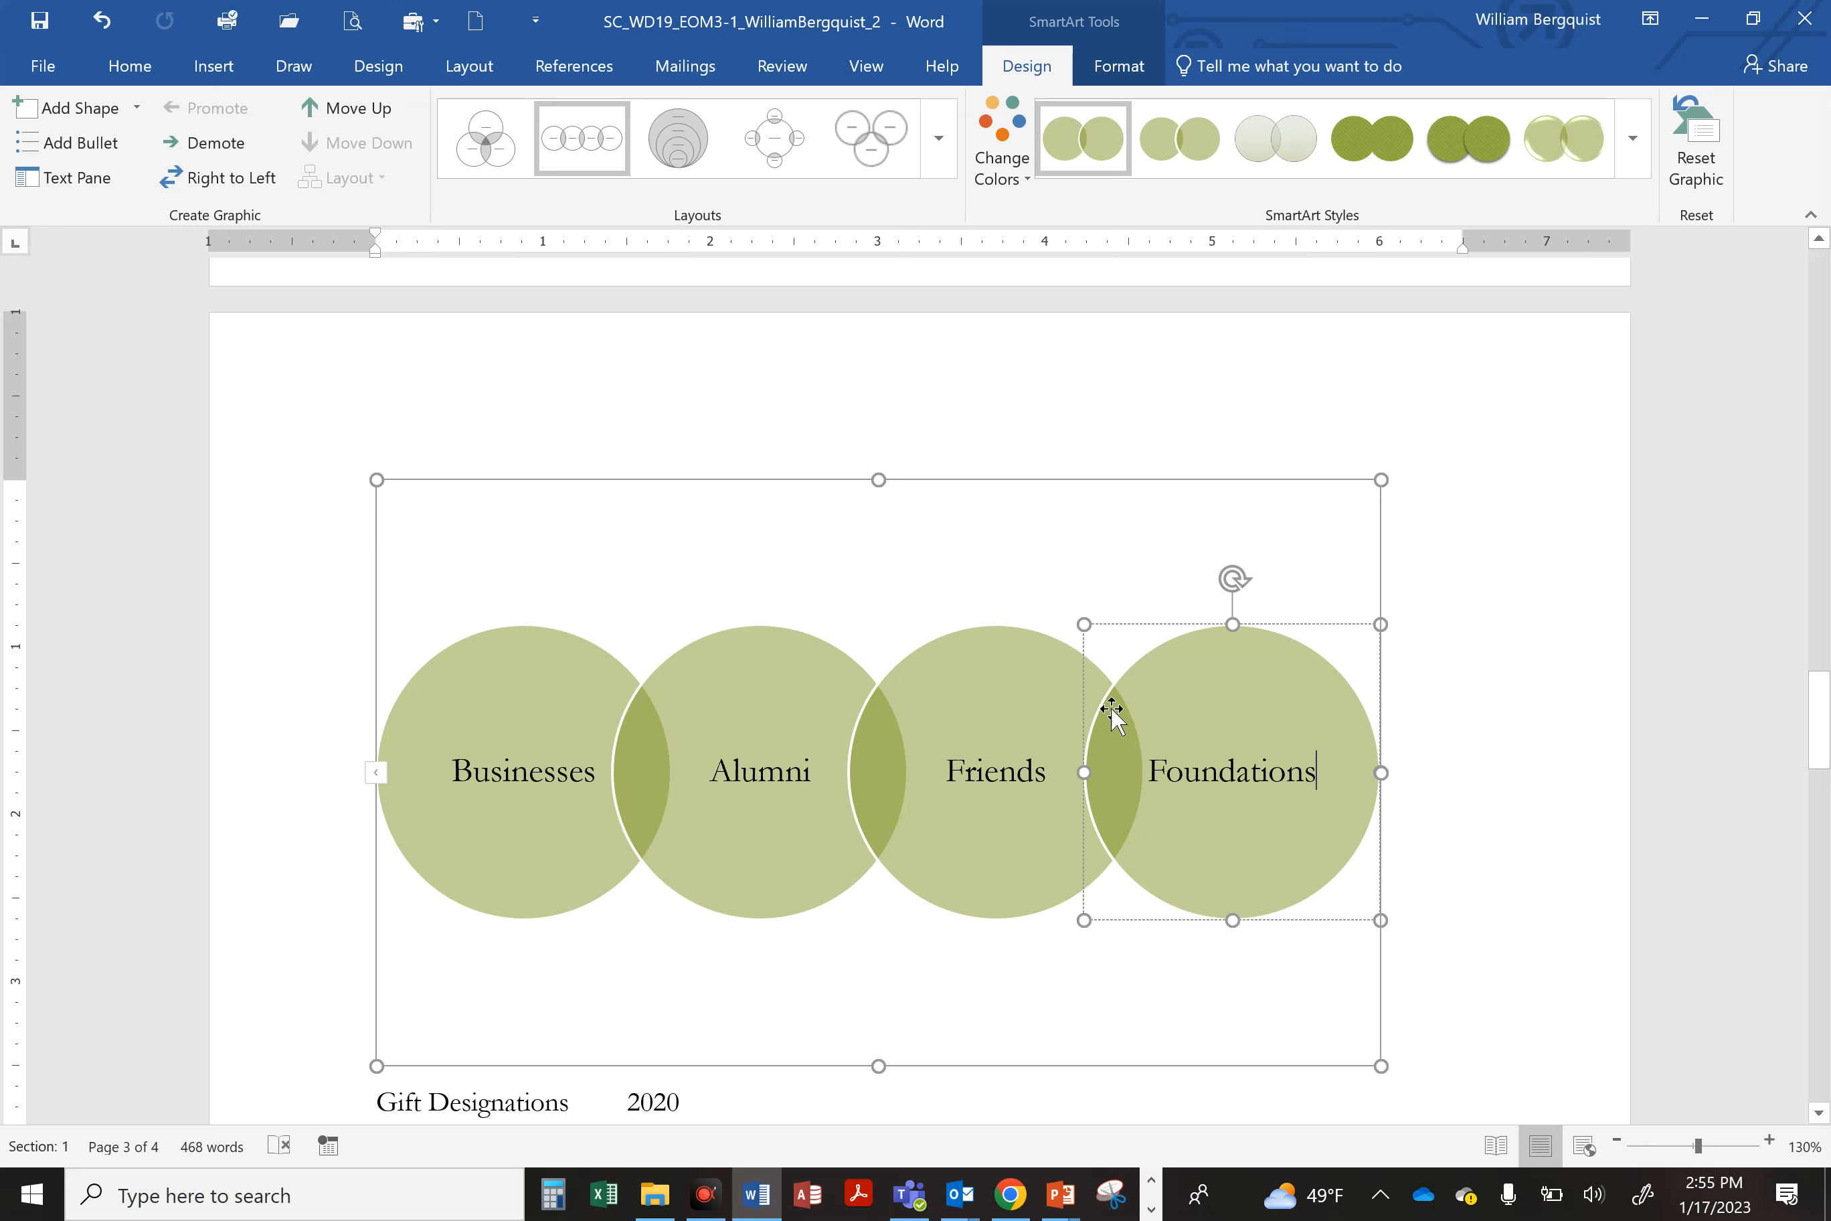
Step: Set the SmartArt graphic's height to 2"
click(1035, 490)
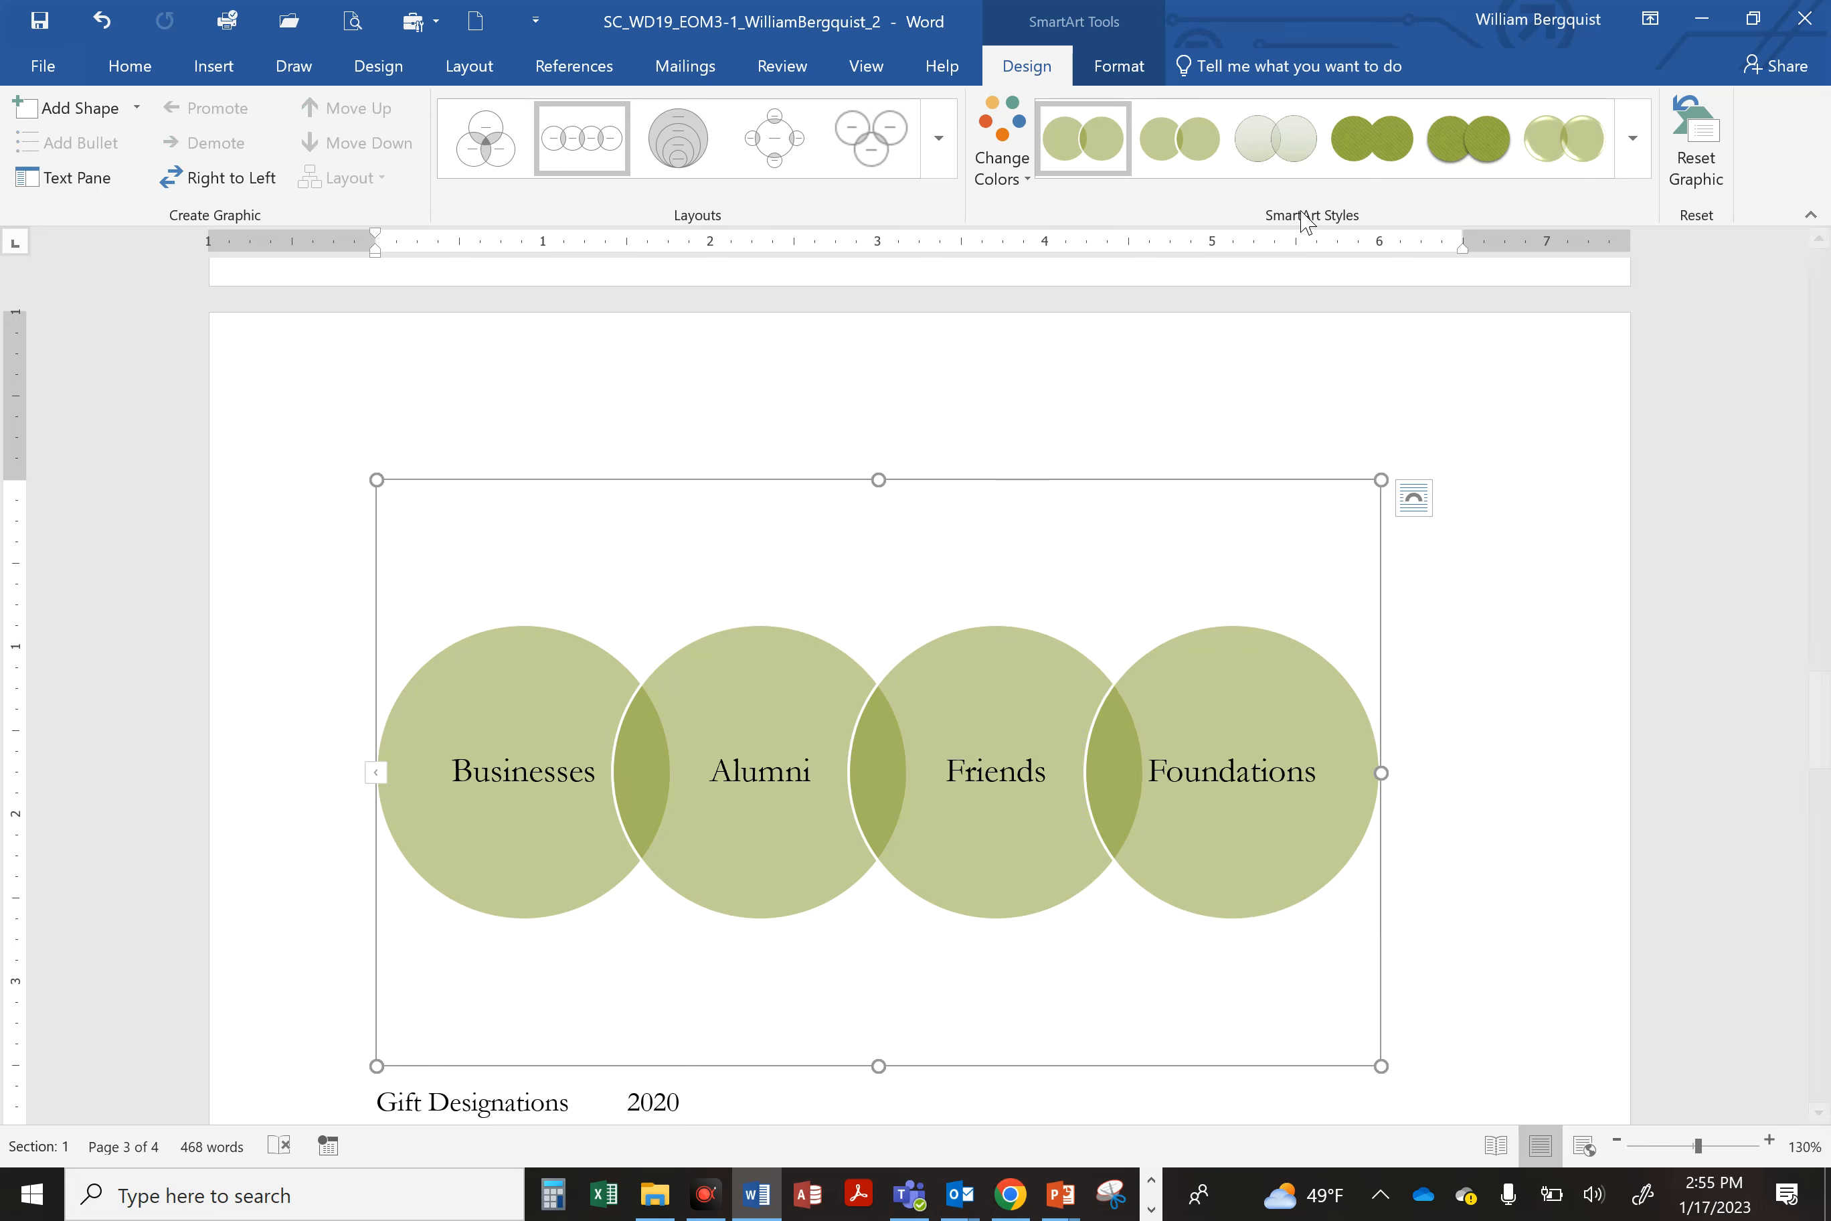
click(1117, 65)
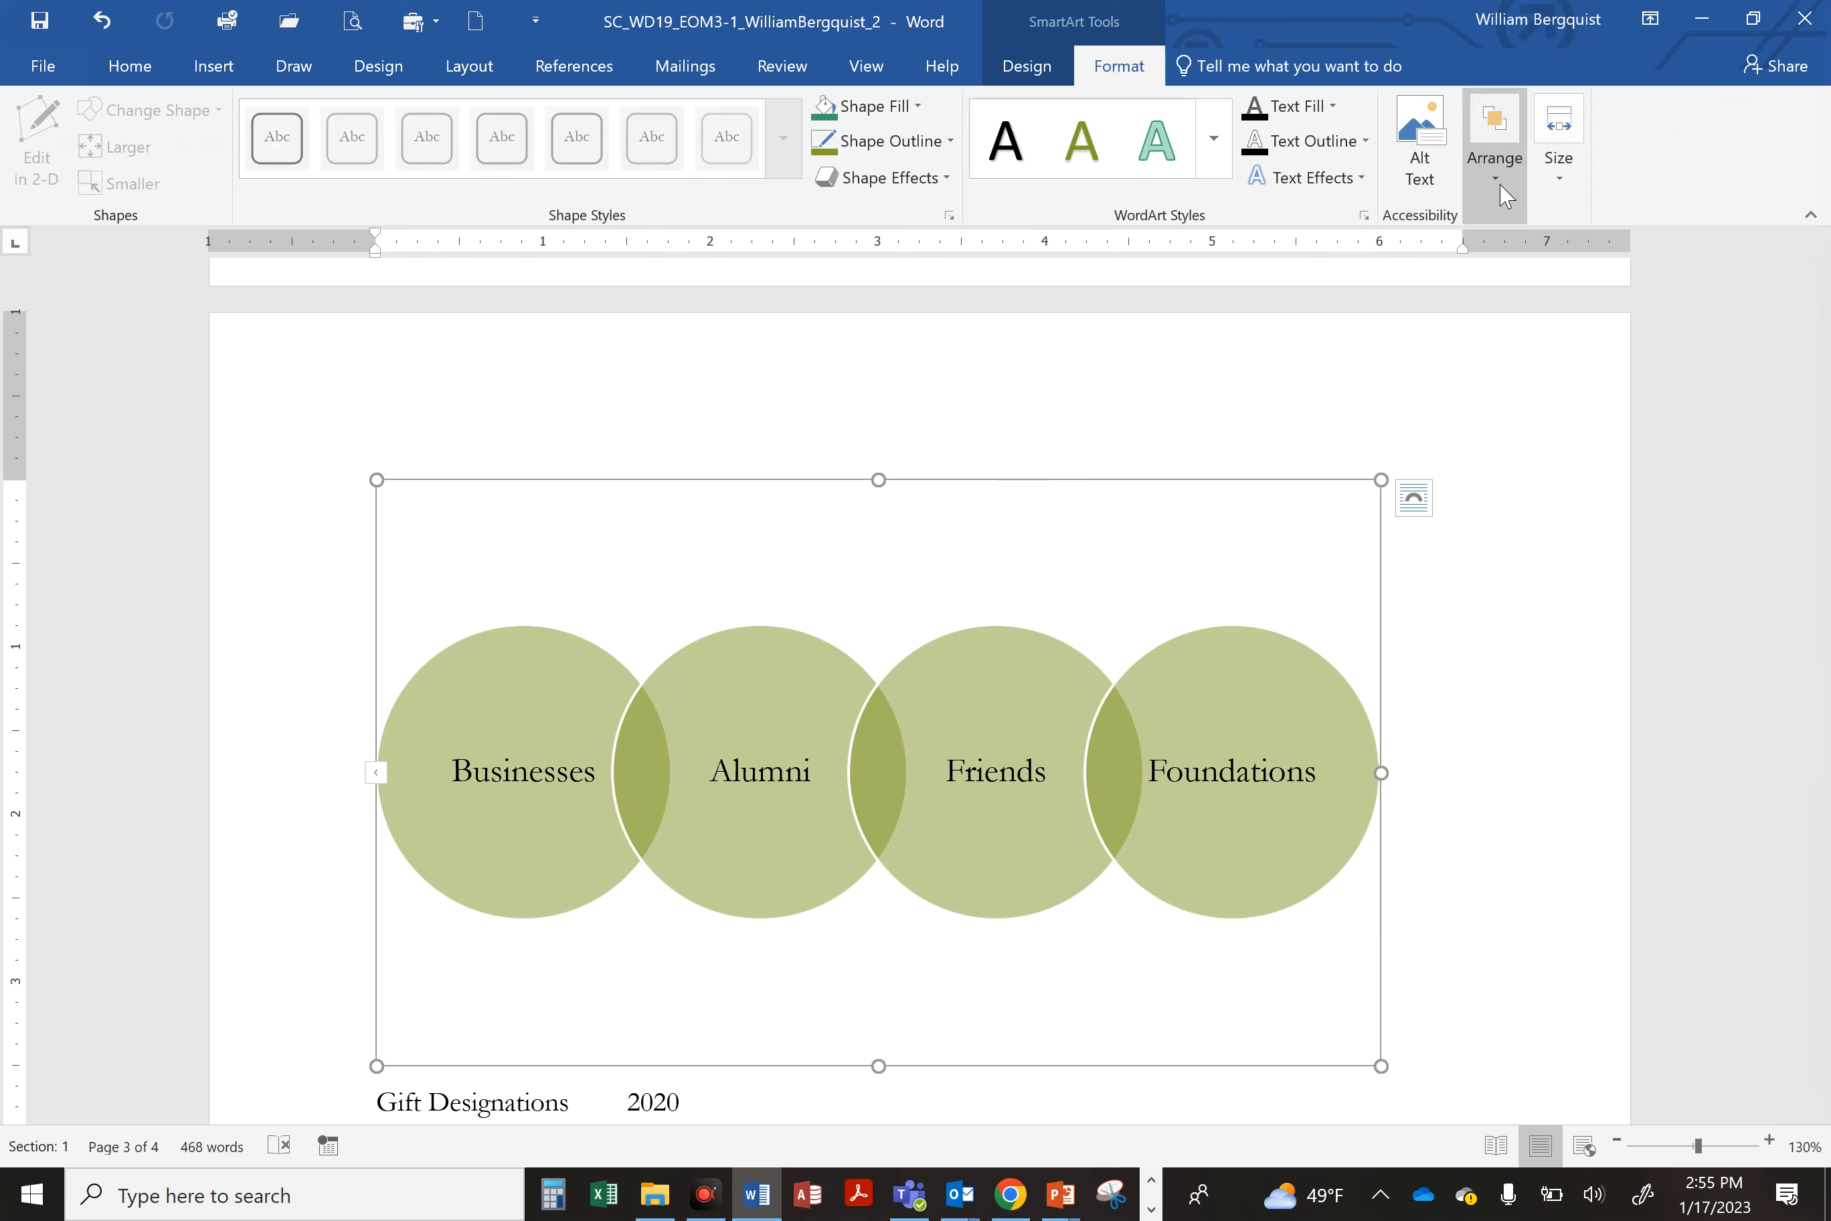
click(1560, 162)
click(1668, 259)
text(2.3)
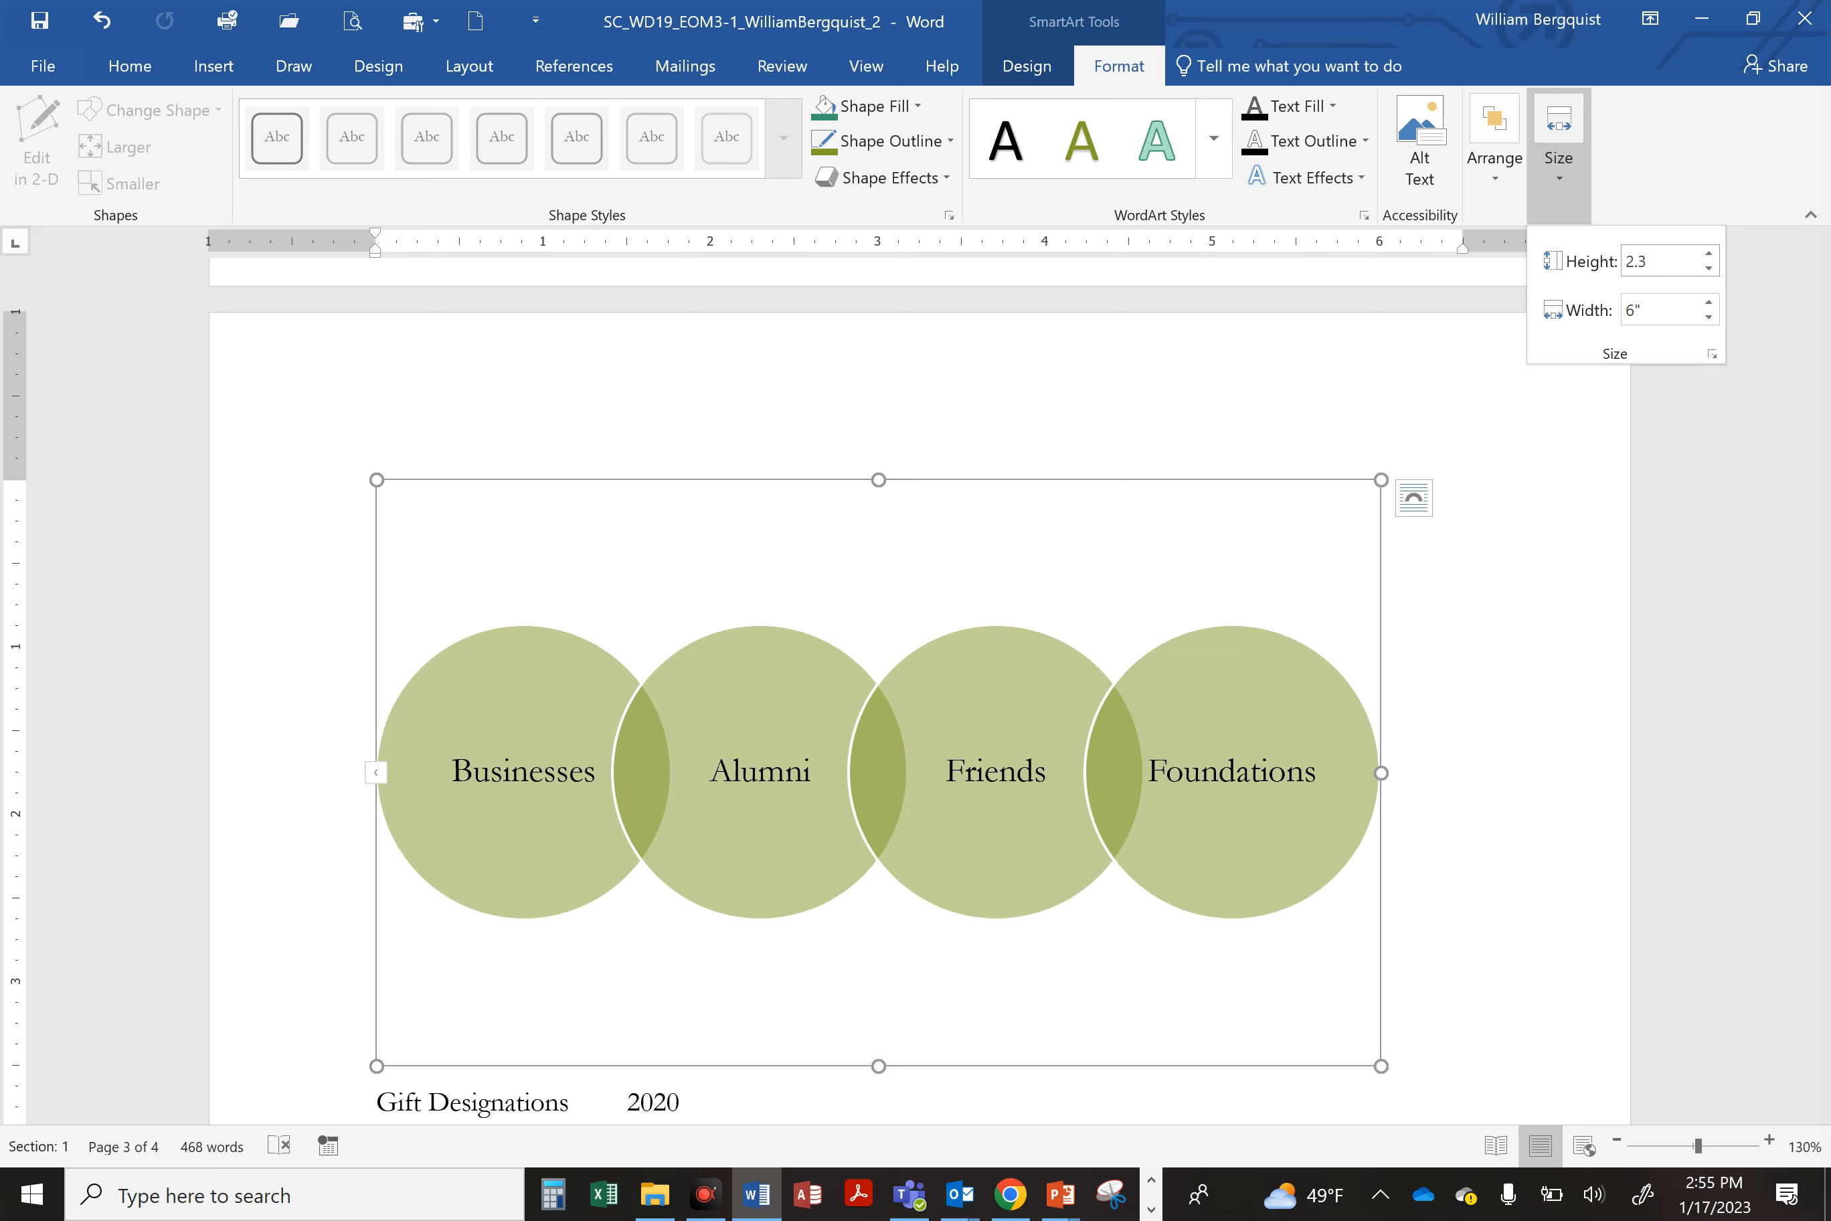
key(Return)
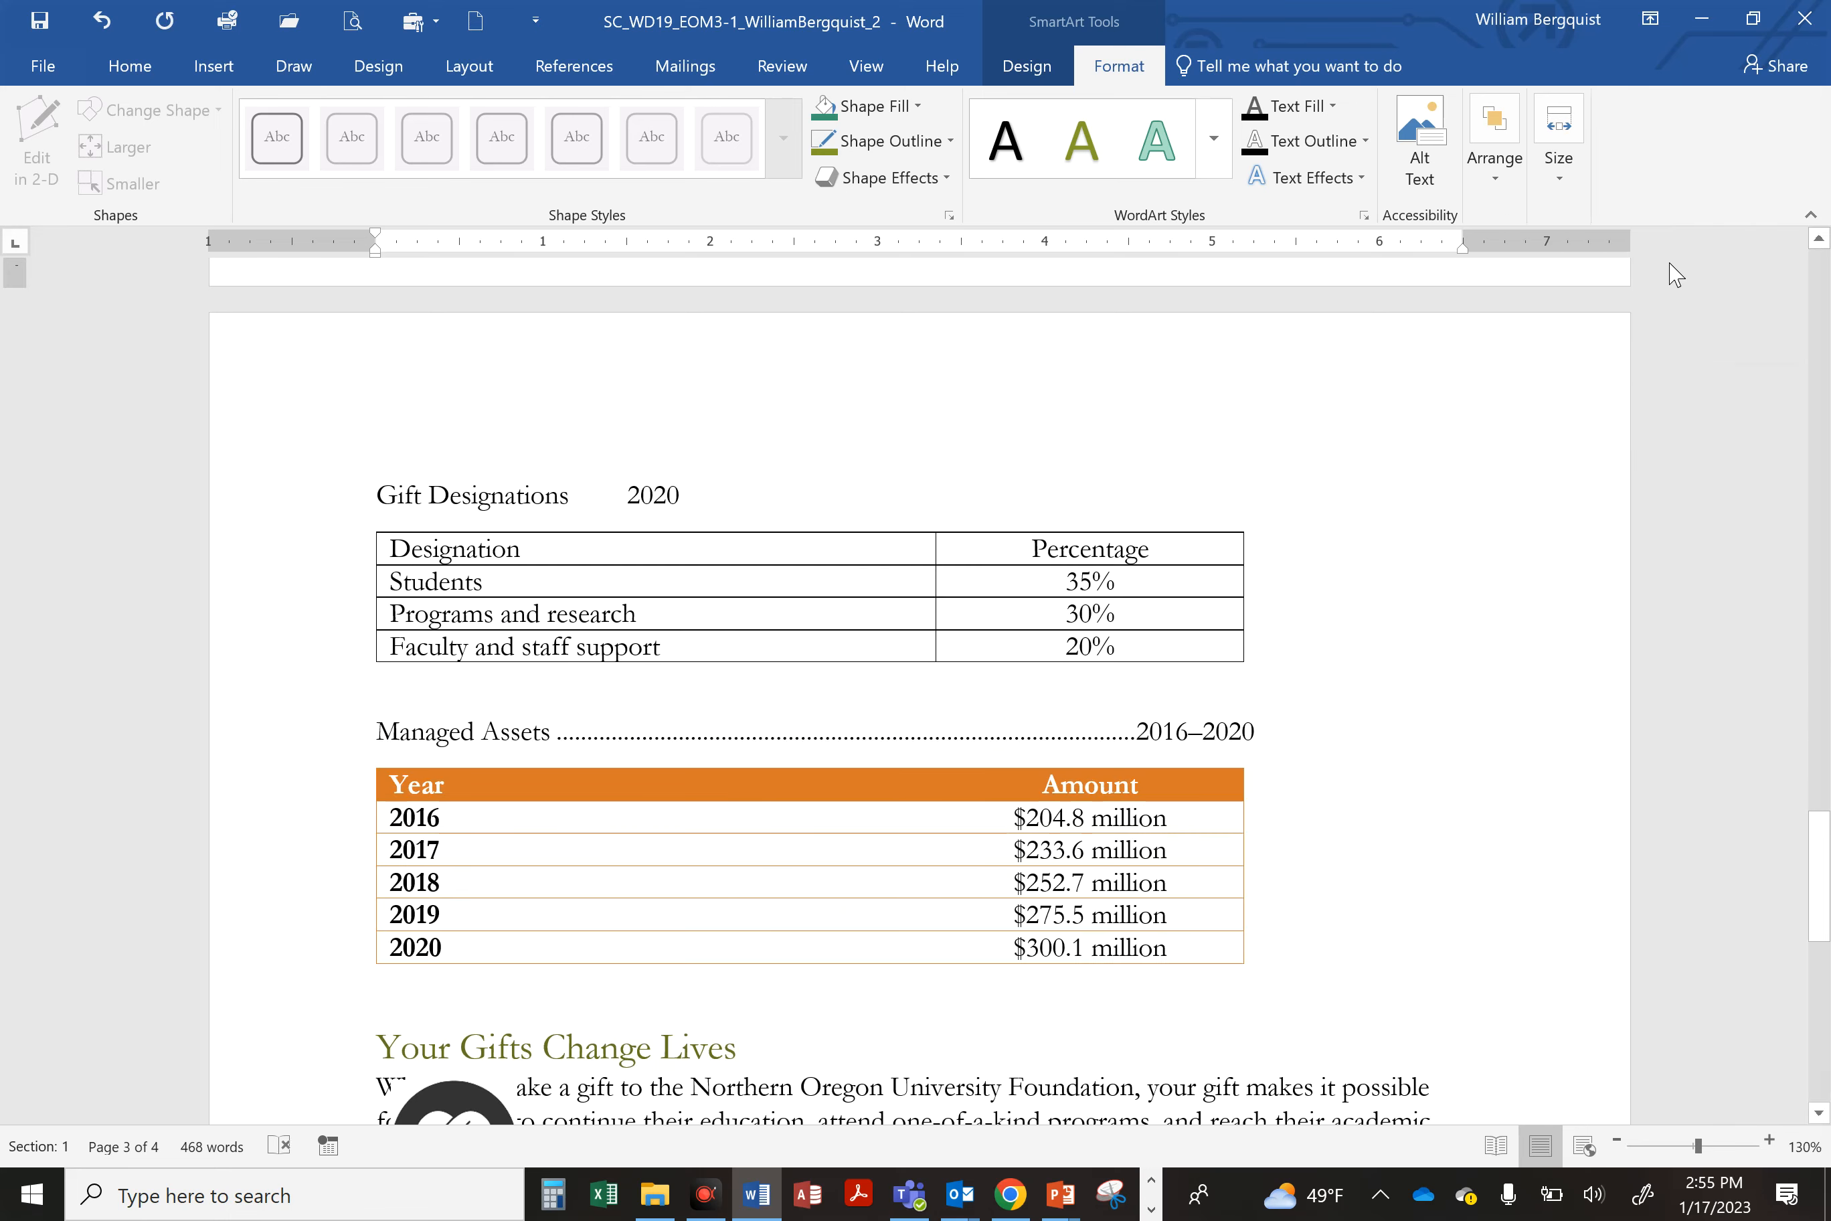
Step: Open the color options for the Venn SmartArt graphic
scroll(1185, 711, up, 5)
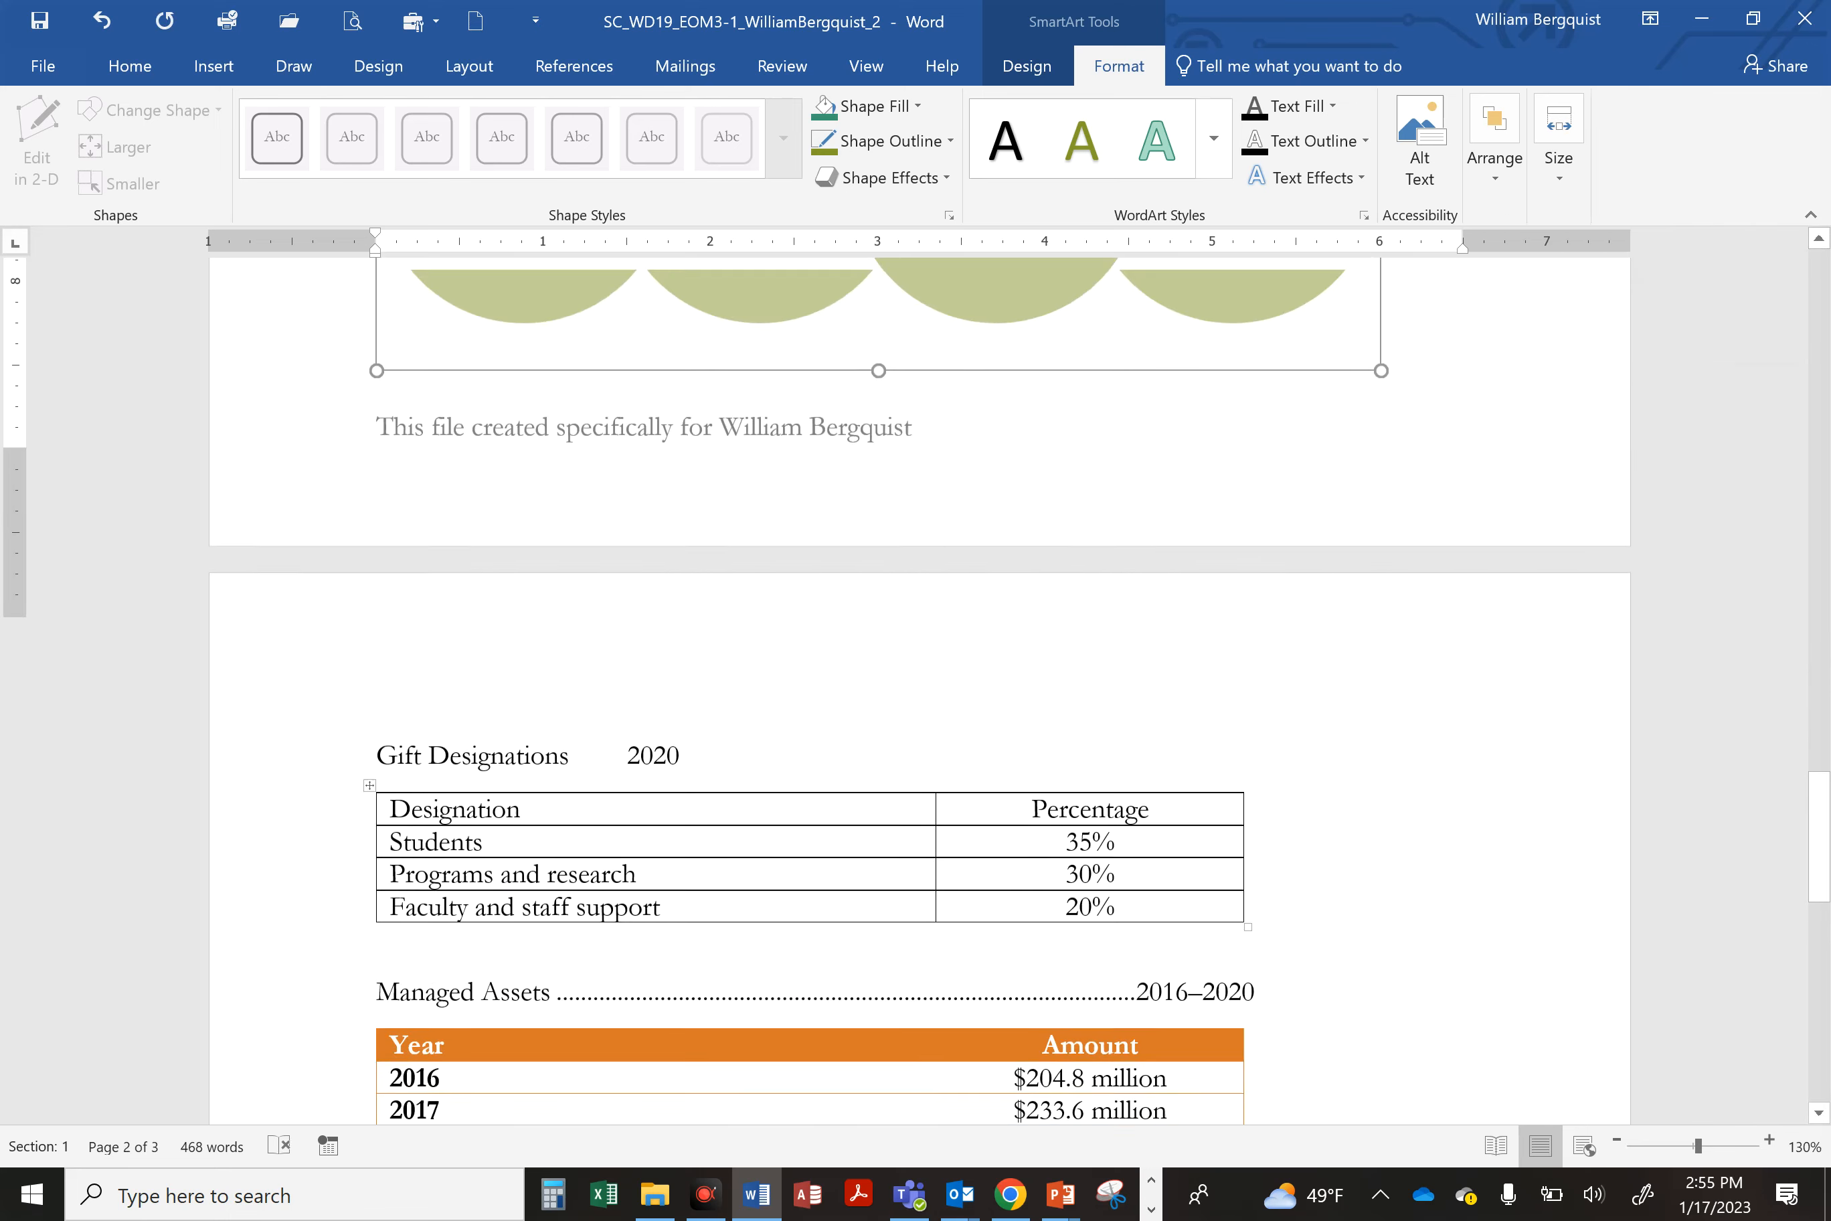
scroll(1186, 712, up, 3)
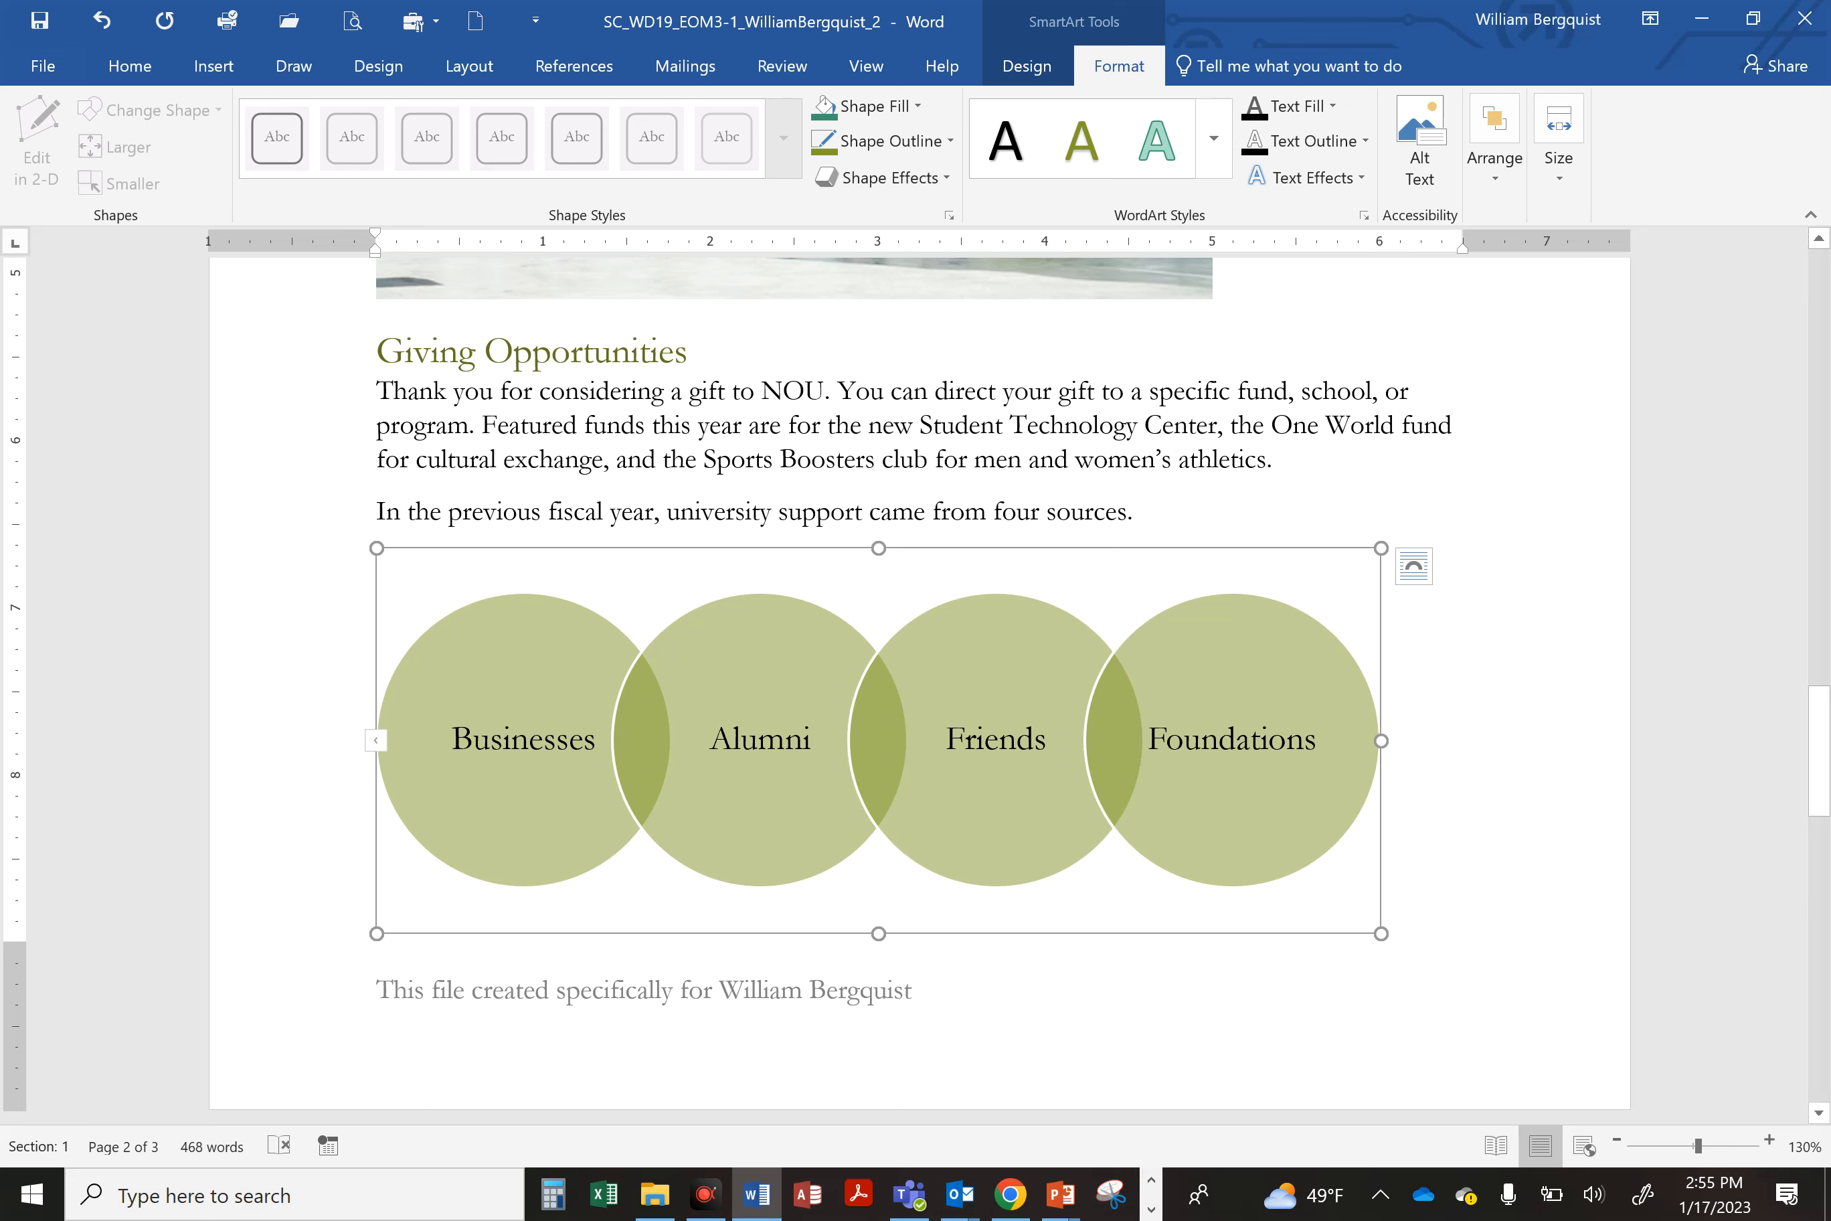
click(1027, 66)
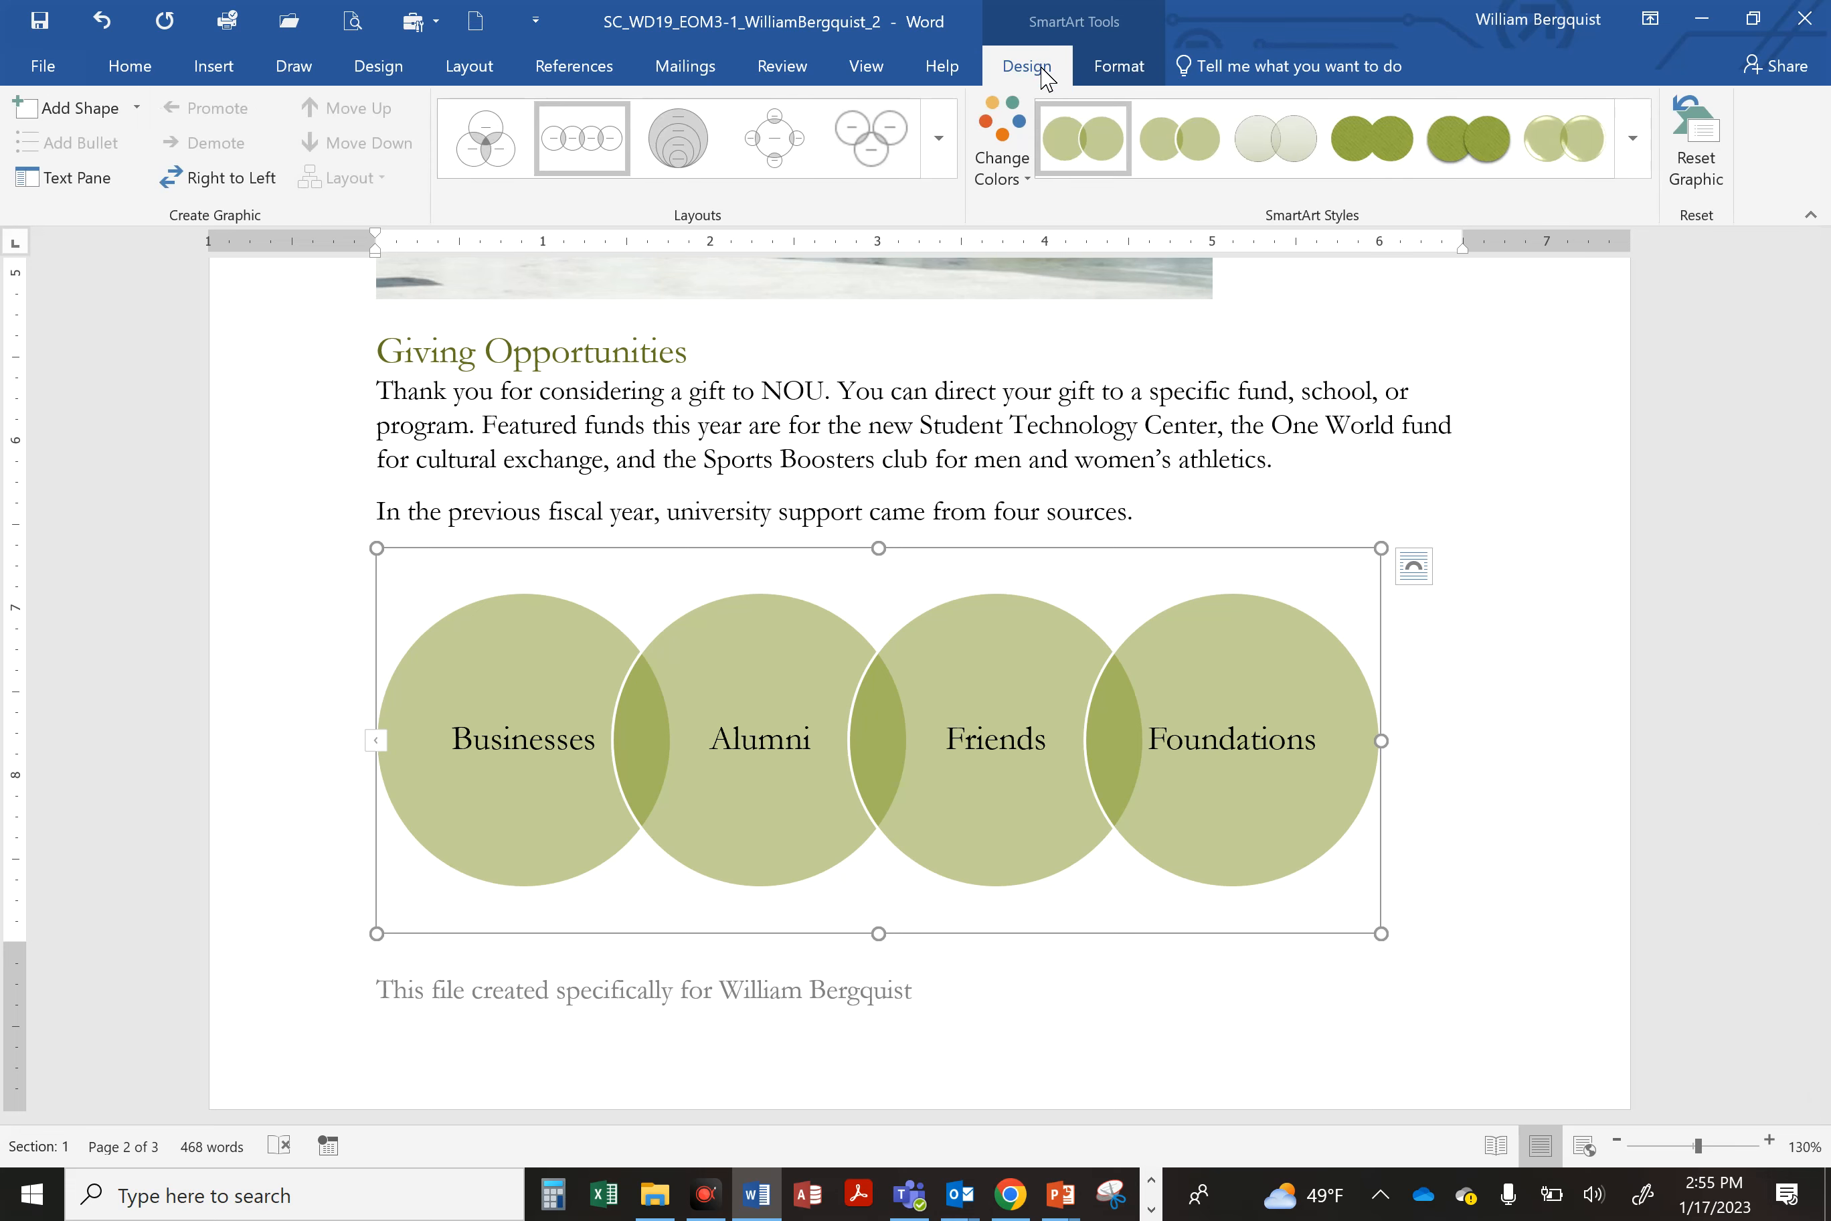
click(996, 169)
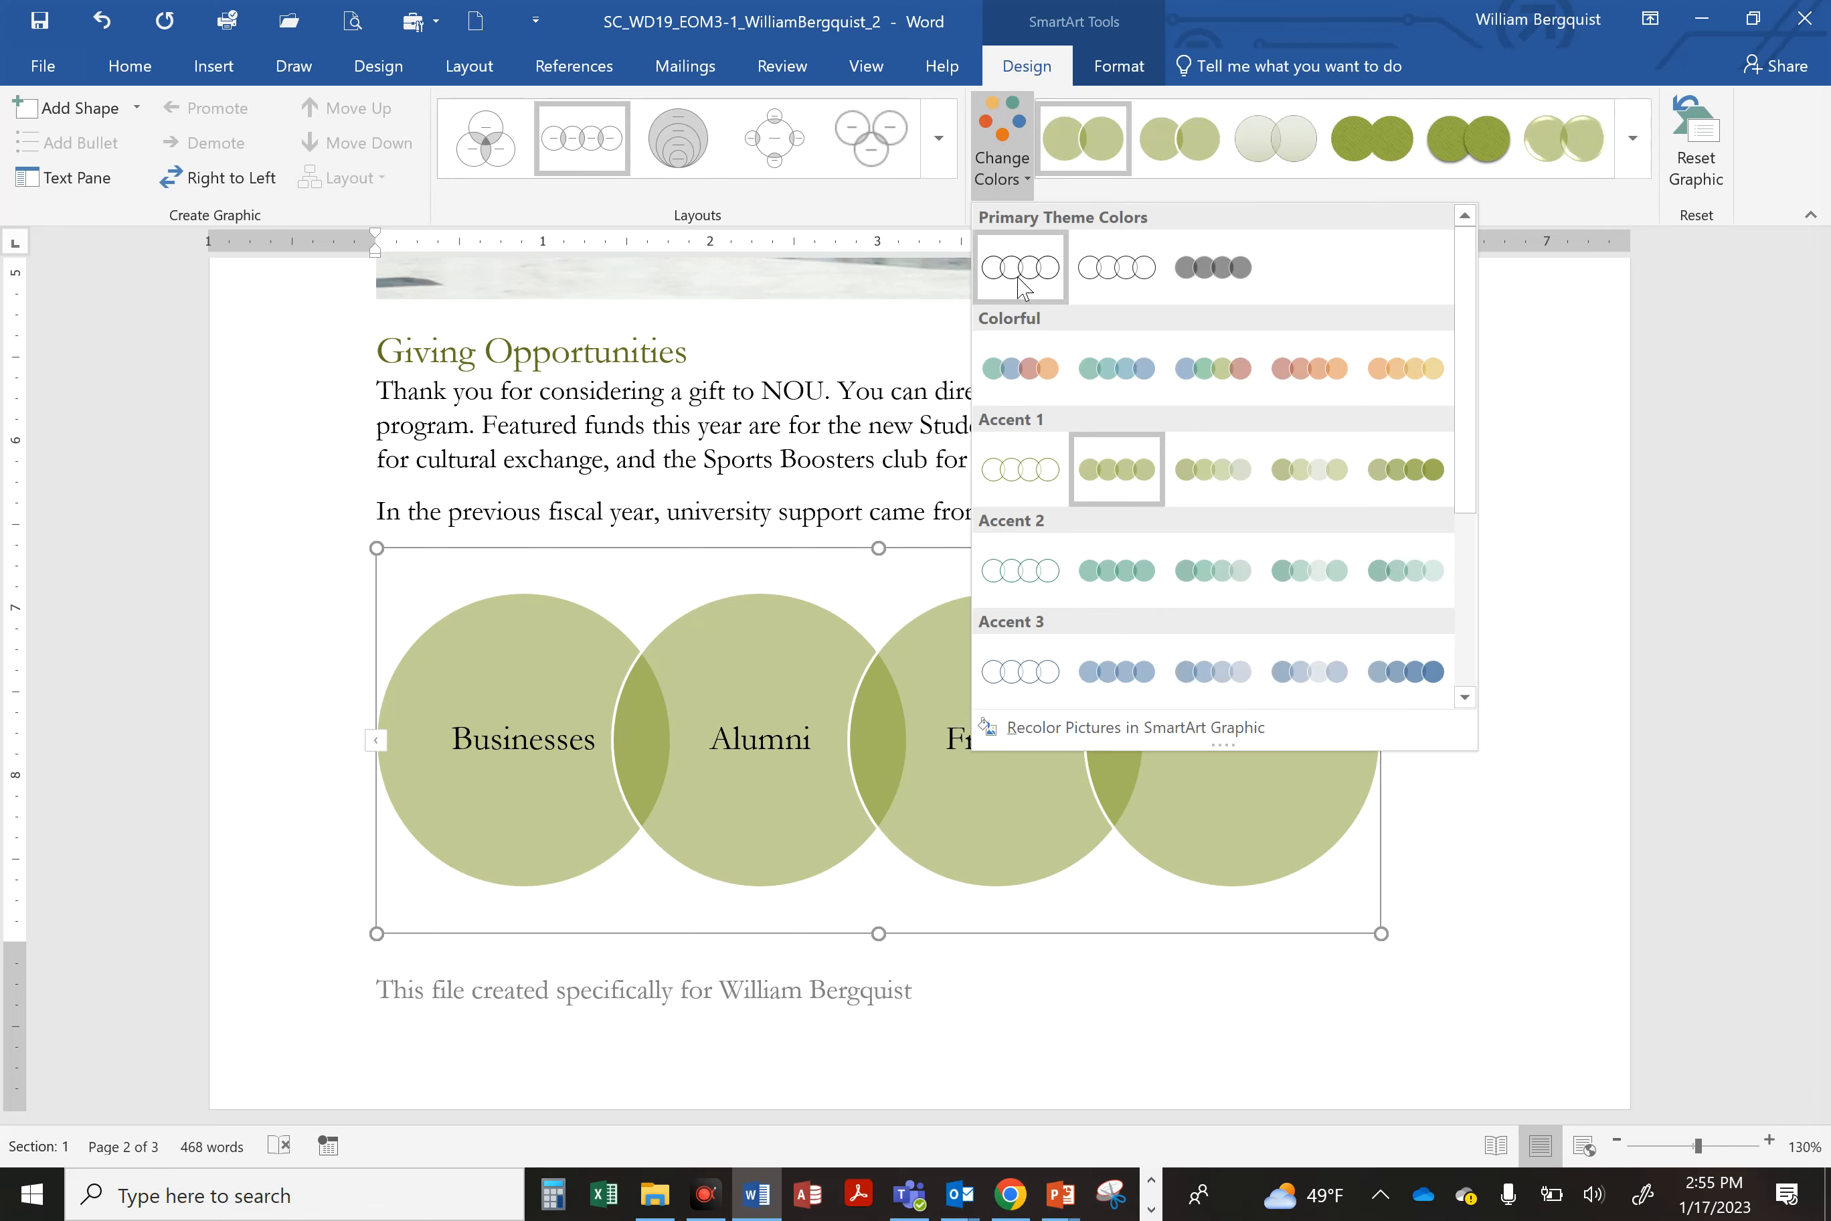
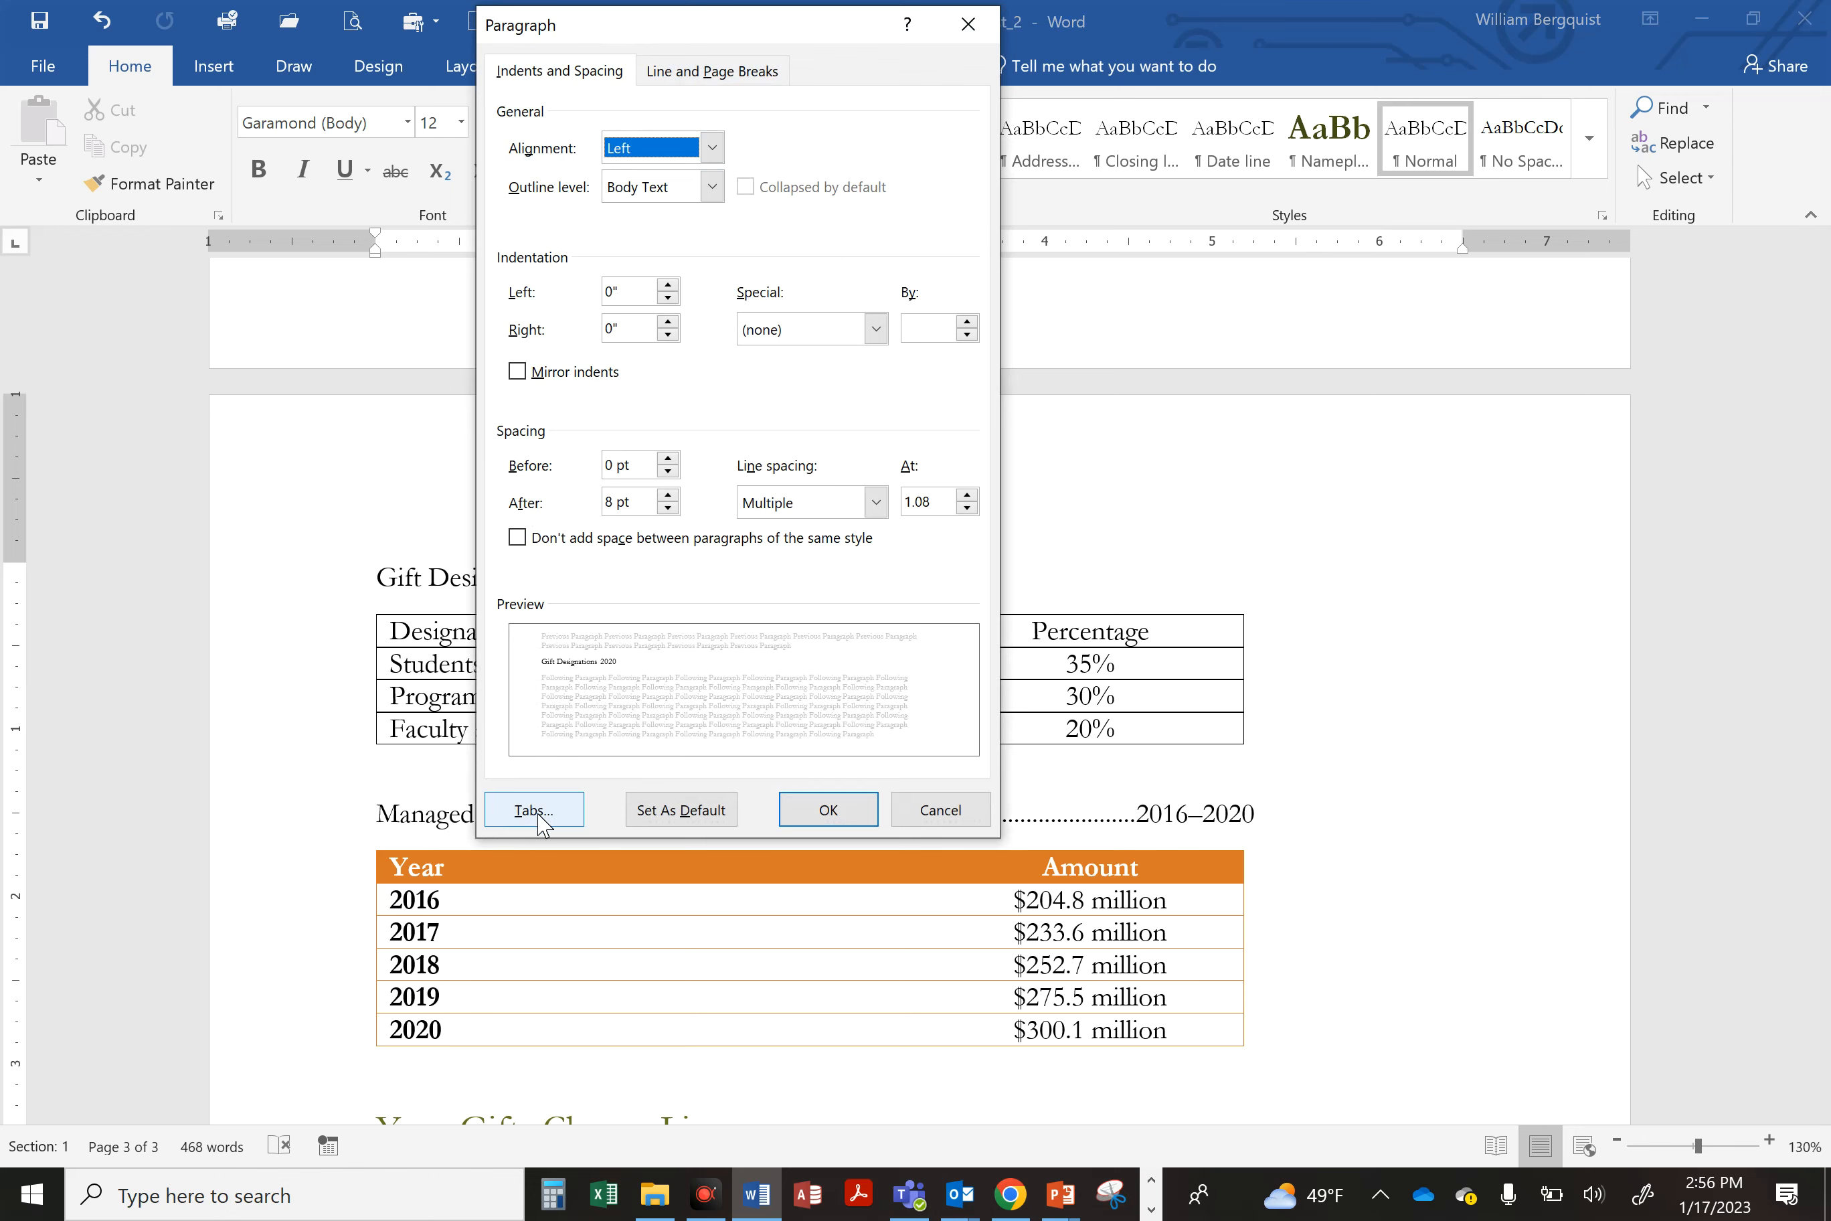
Step: Set a right-aligned tab stop at 5.25" with a dot leader for the Gift Designations line, then save
click(539, 816)
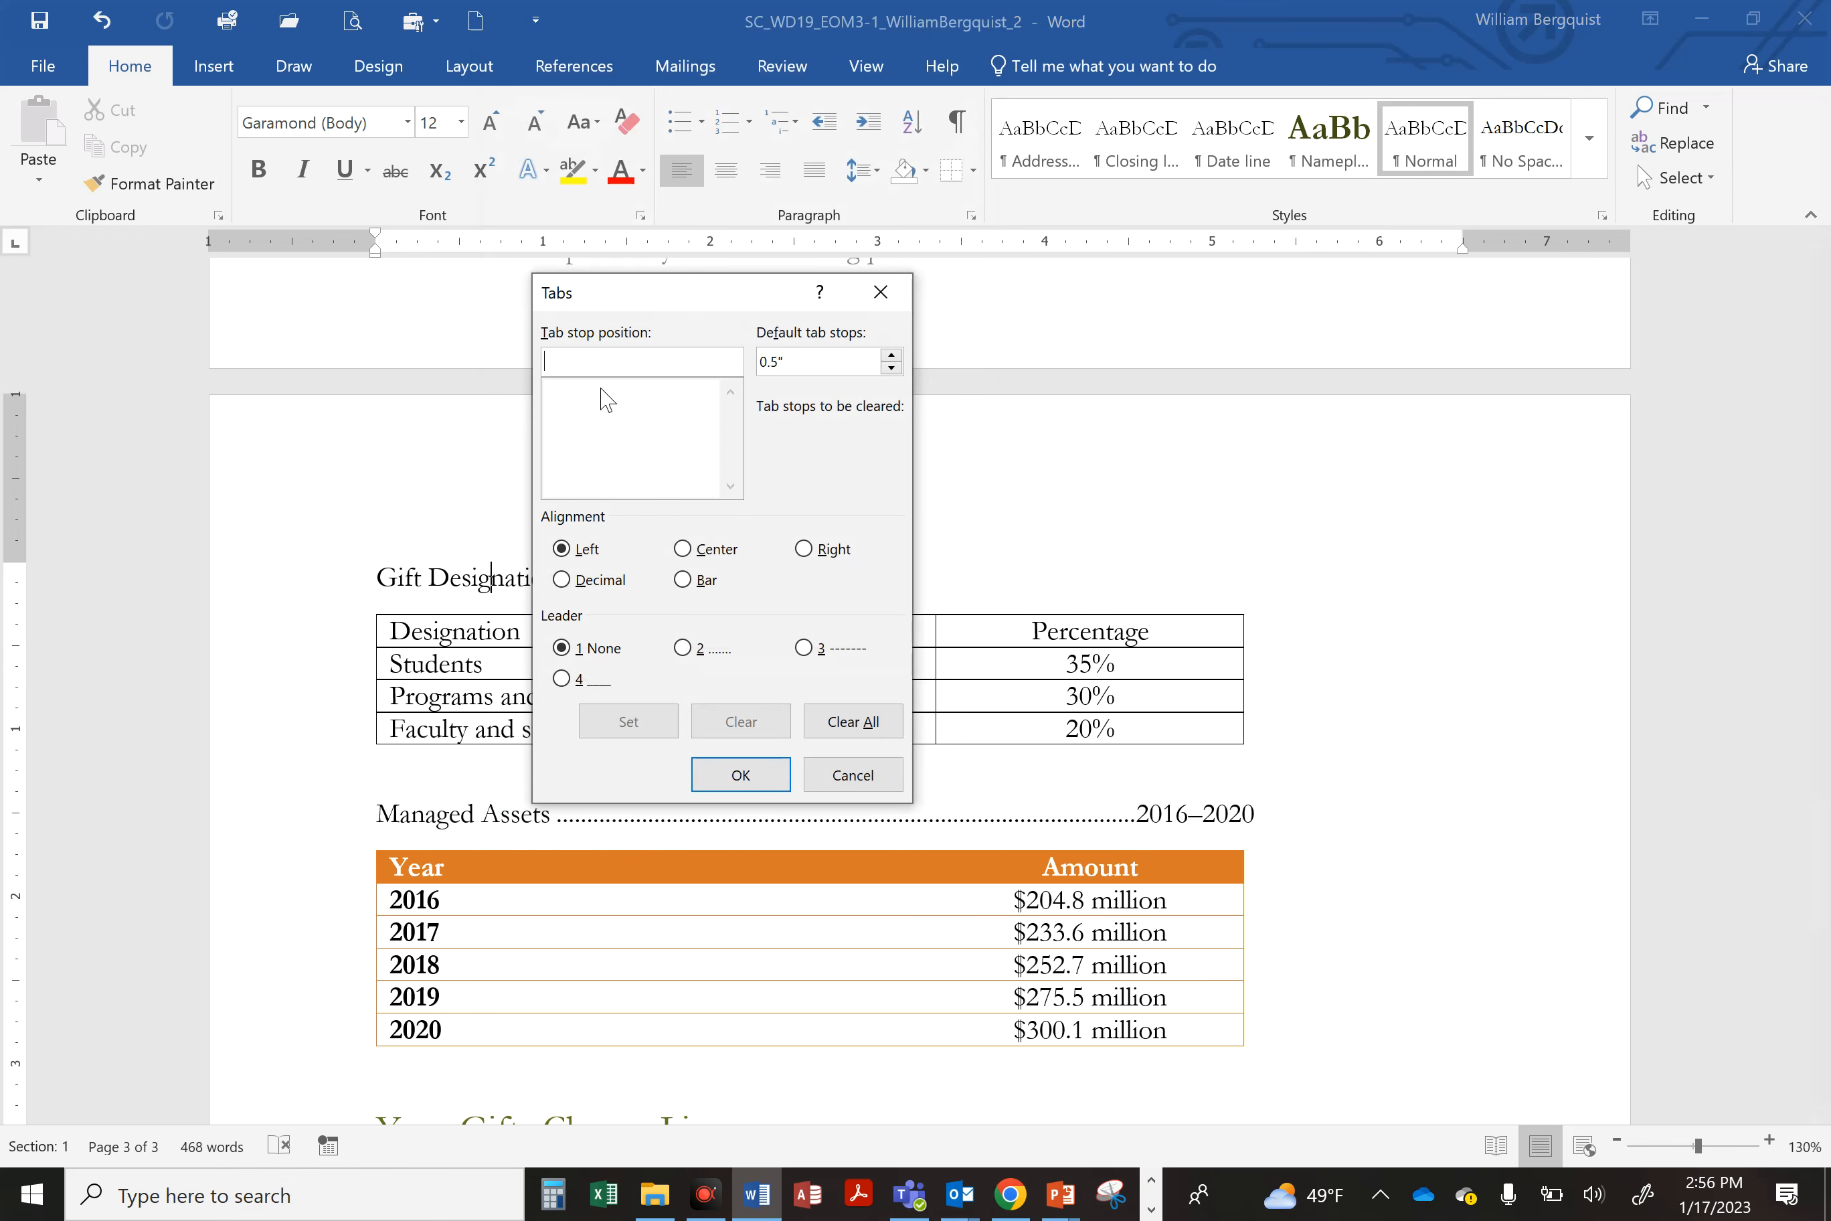
text(5.25)
click(797, 549)
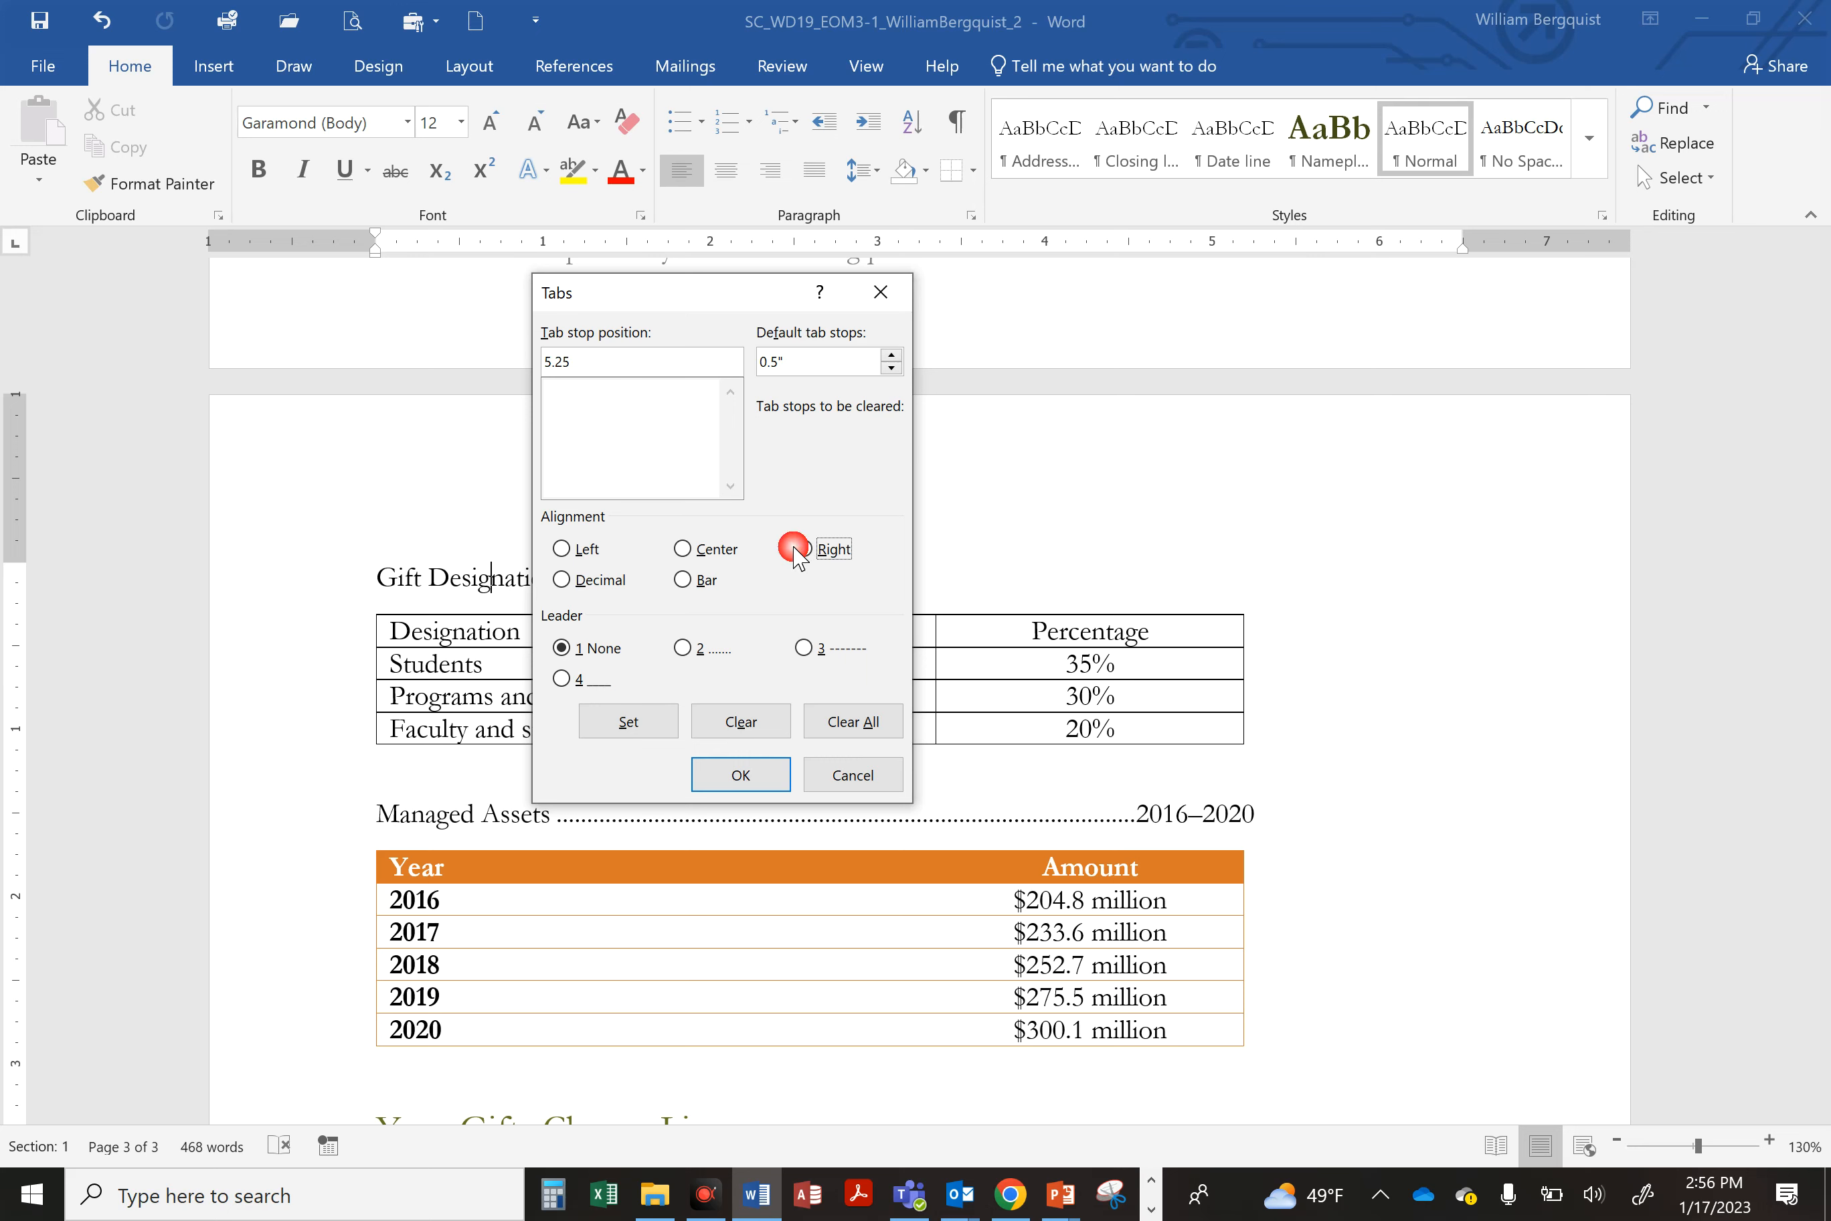
click(688, 654)
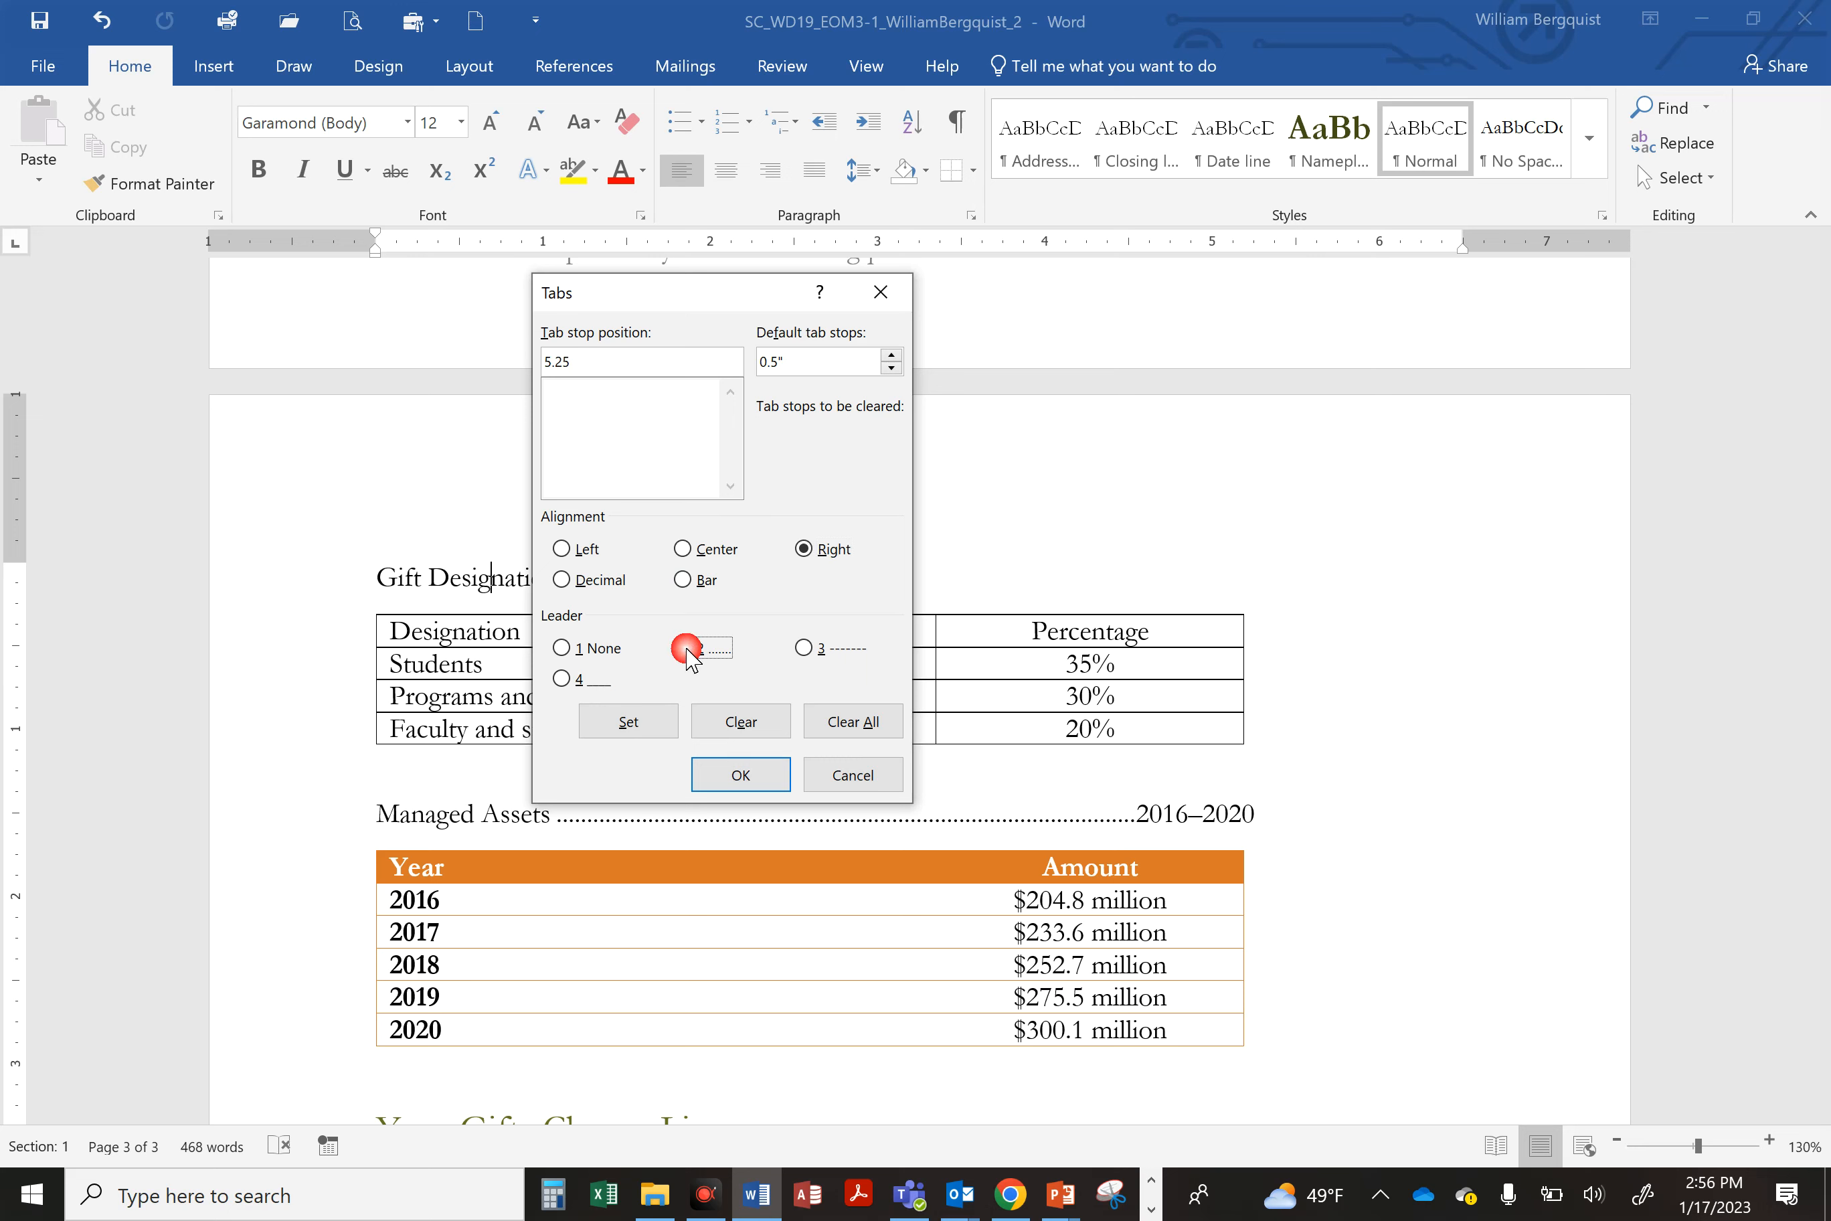
click(630, 721)
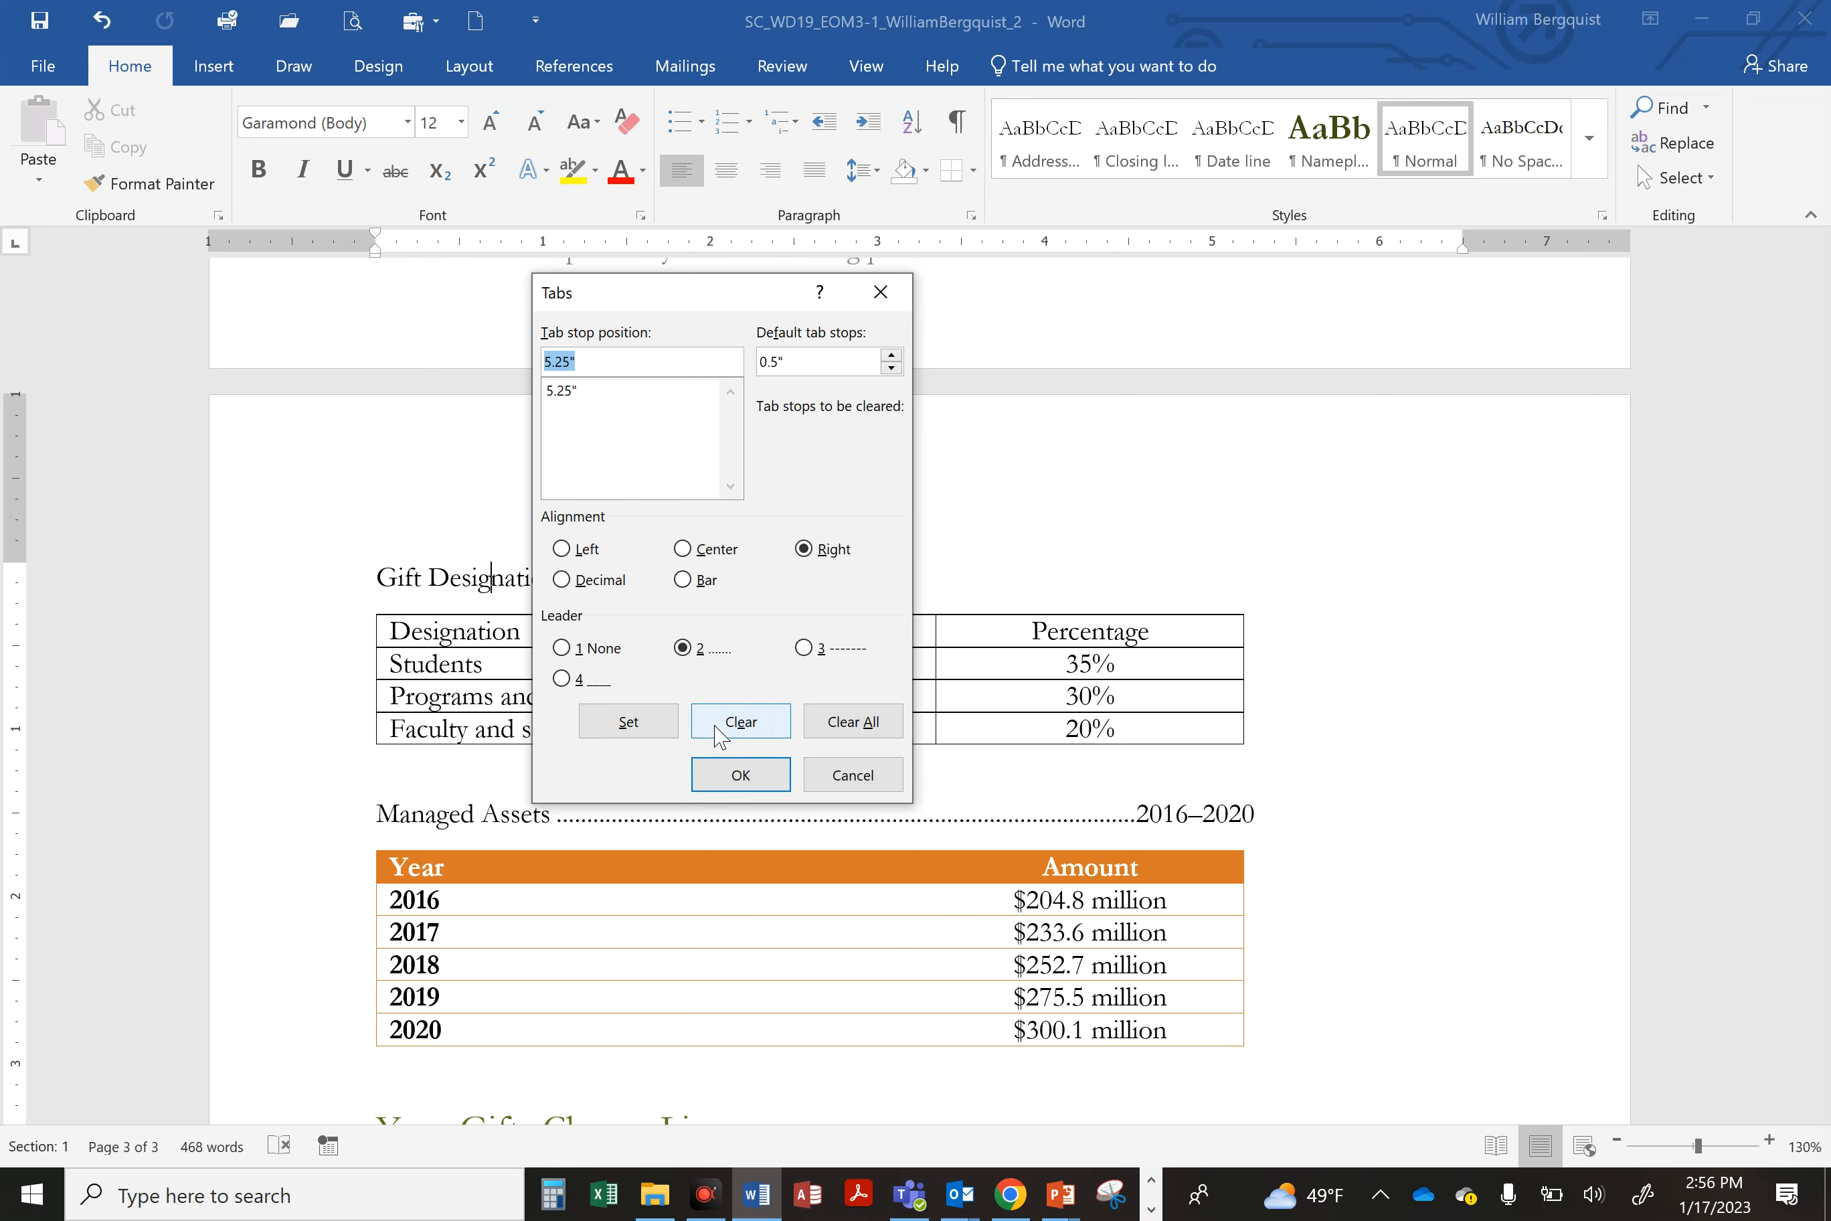
click(736, 776)
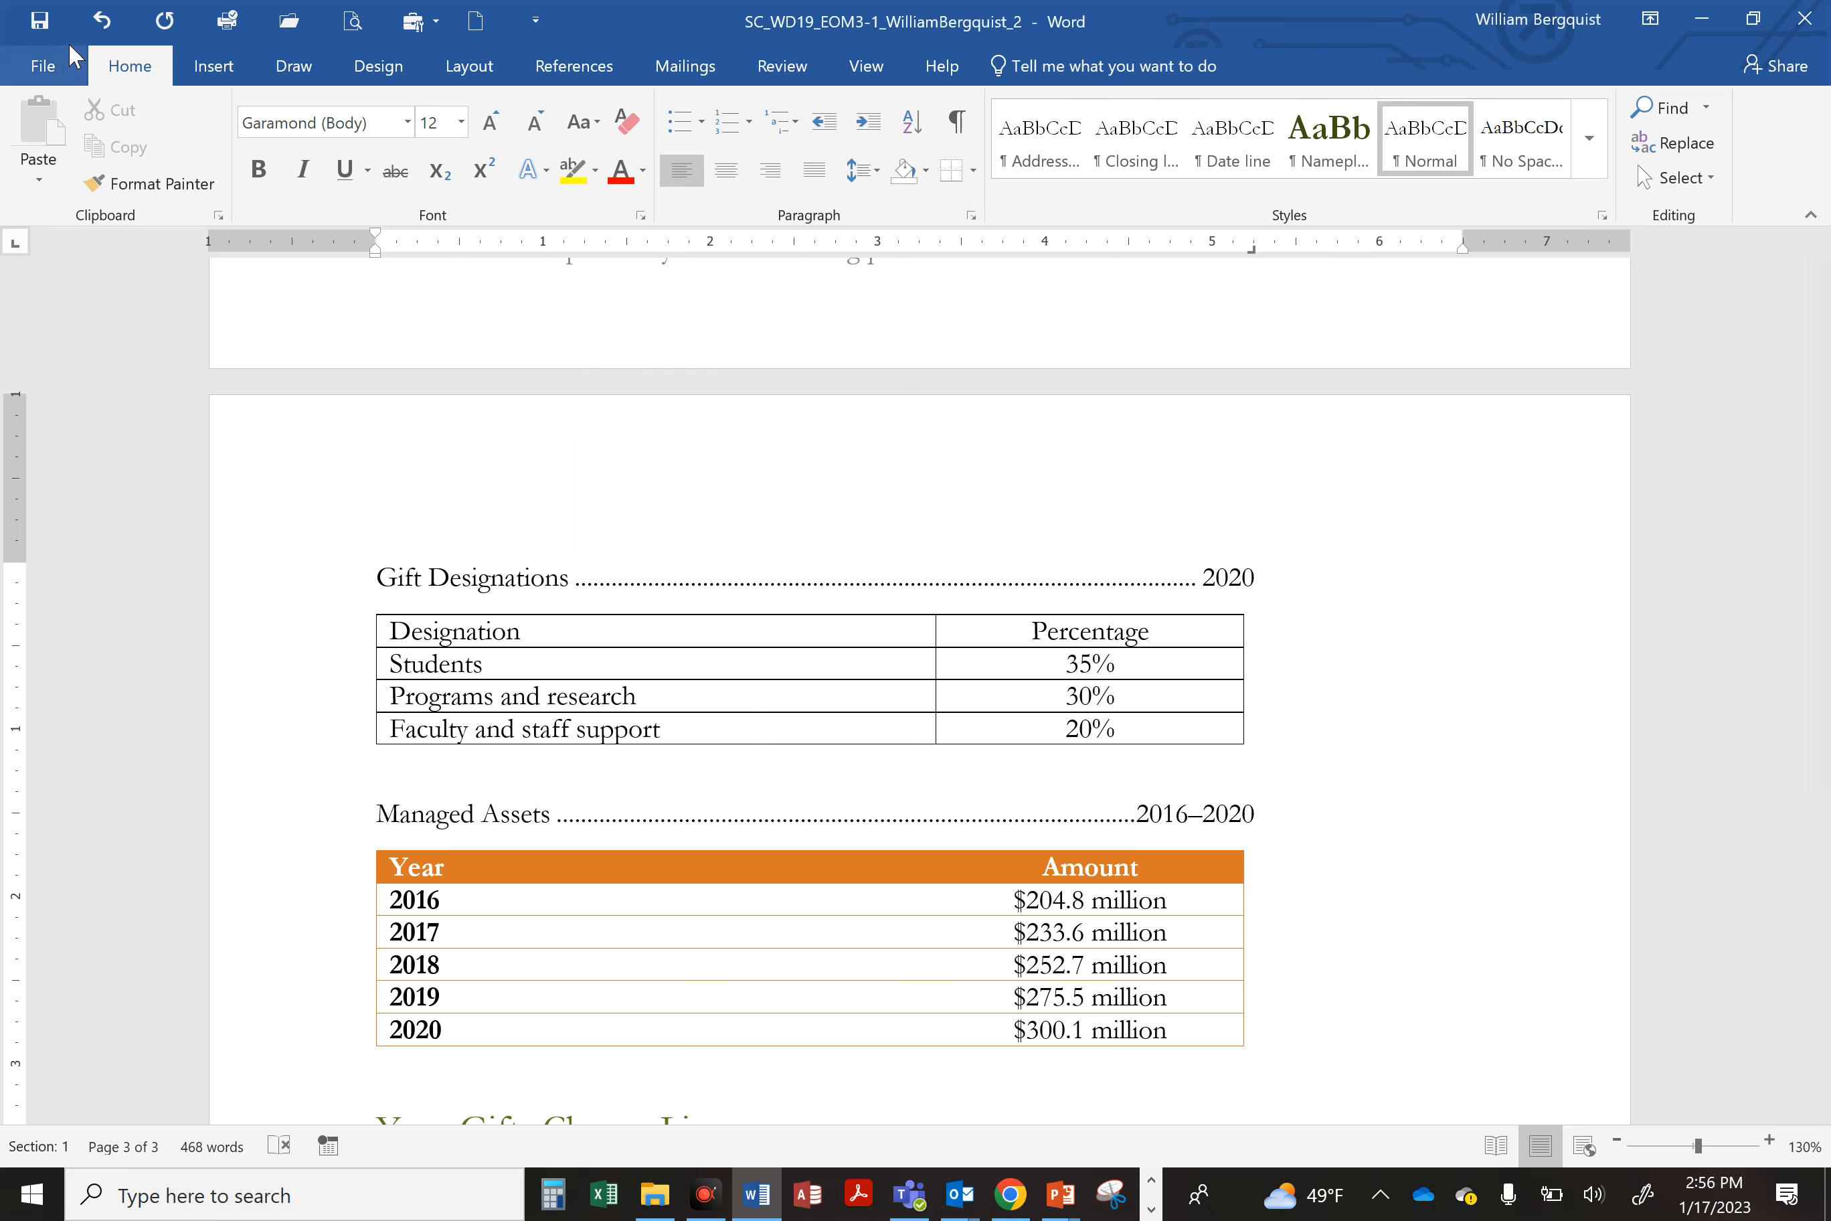
click(36, 22)
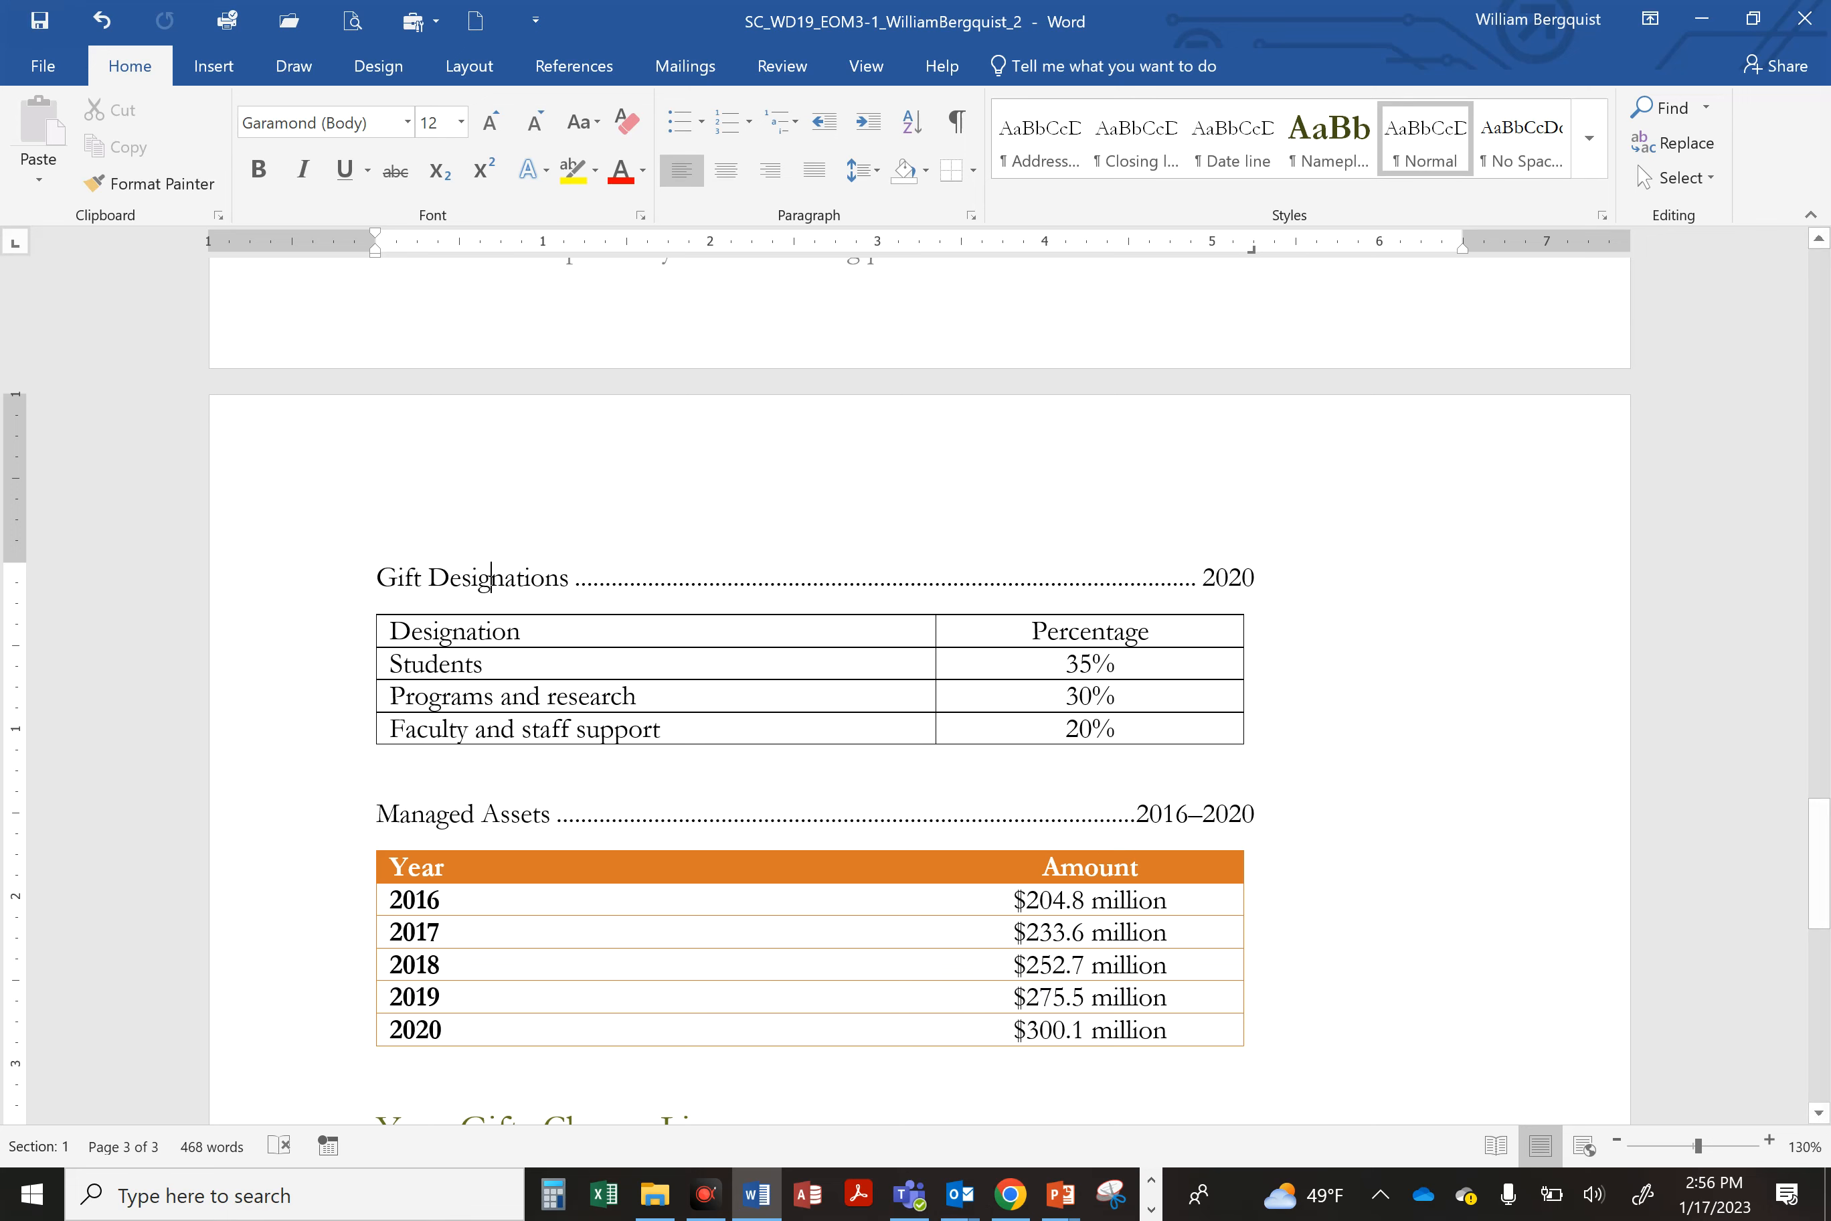
Step: Add a new row to the Gift Designations table containing Facilities and 15%
scroll(1182, 654, down, 1)
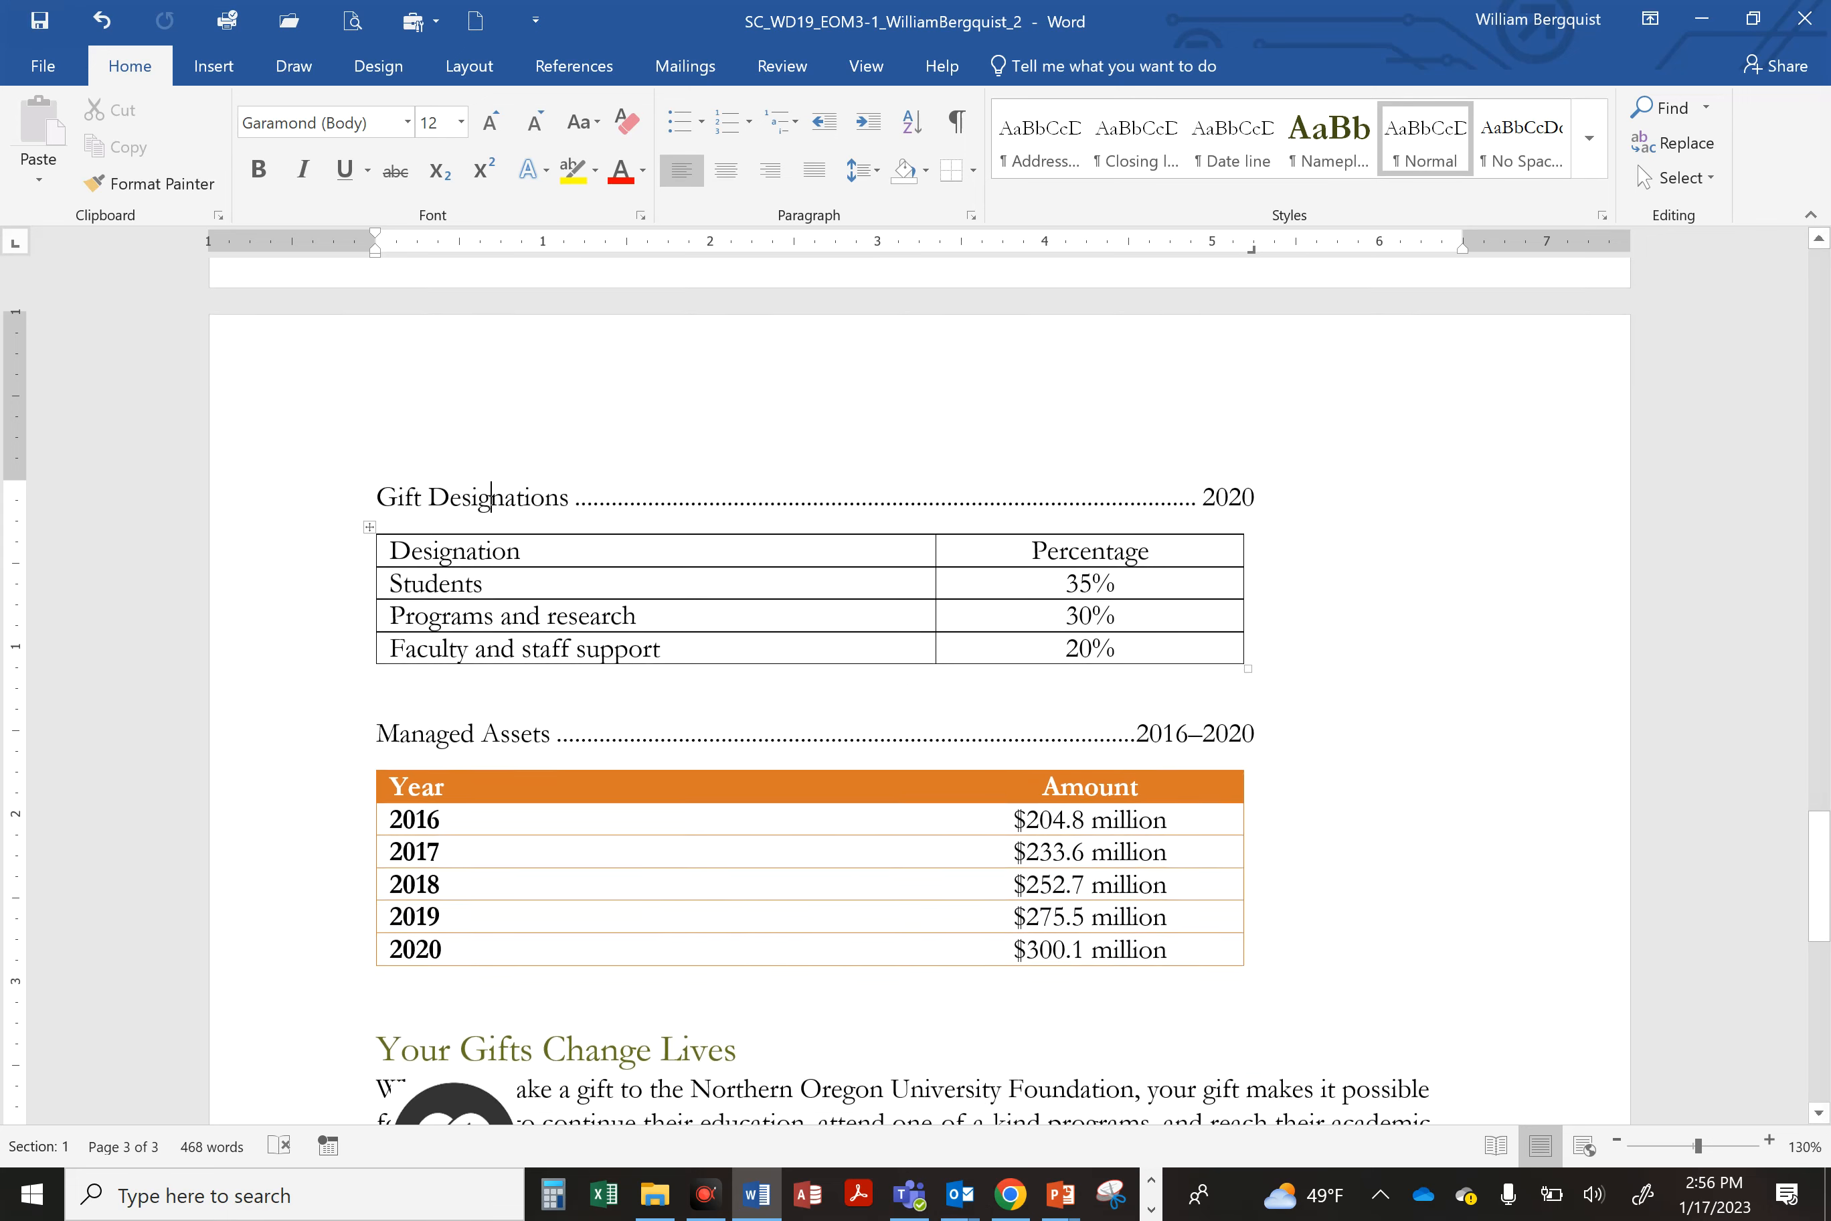
click(1194, 648)
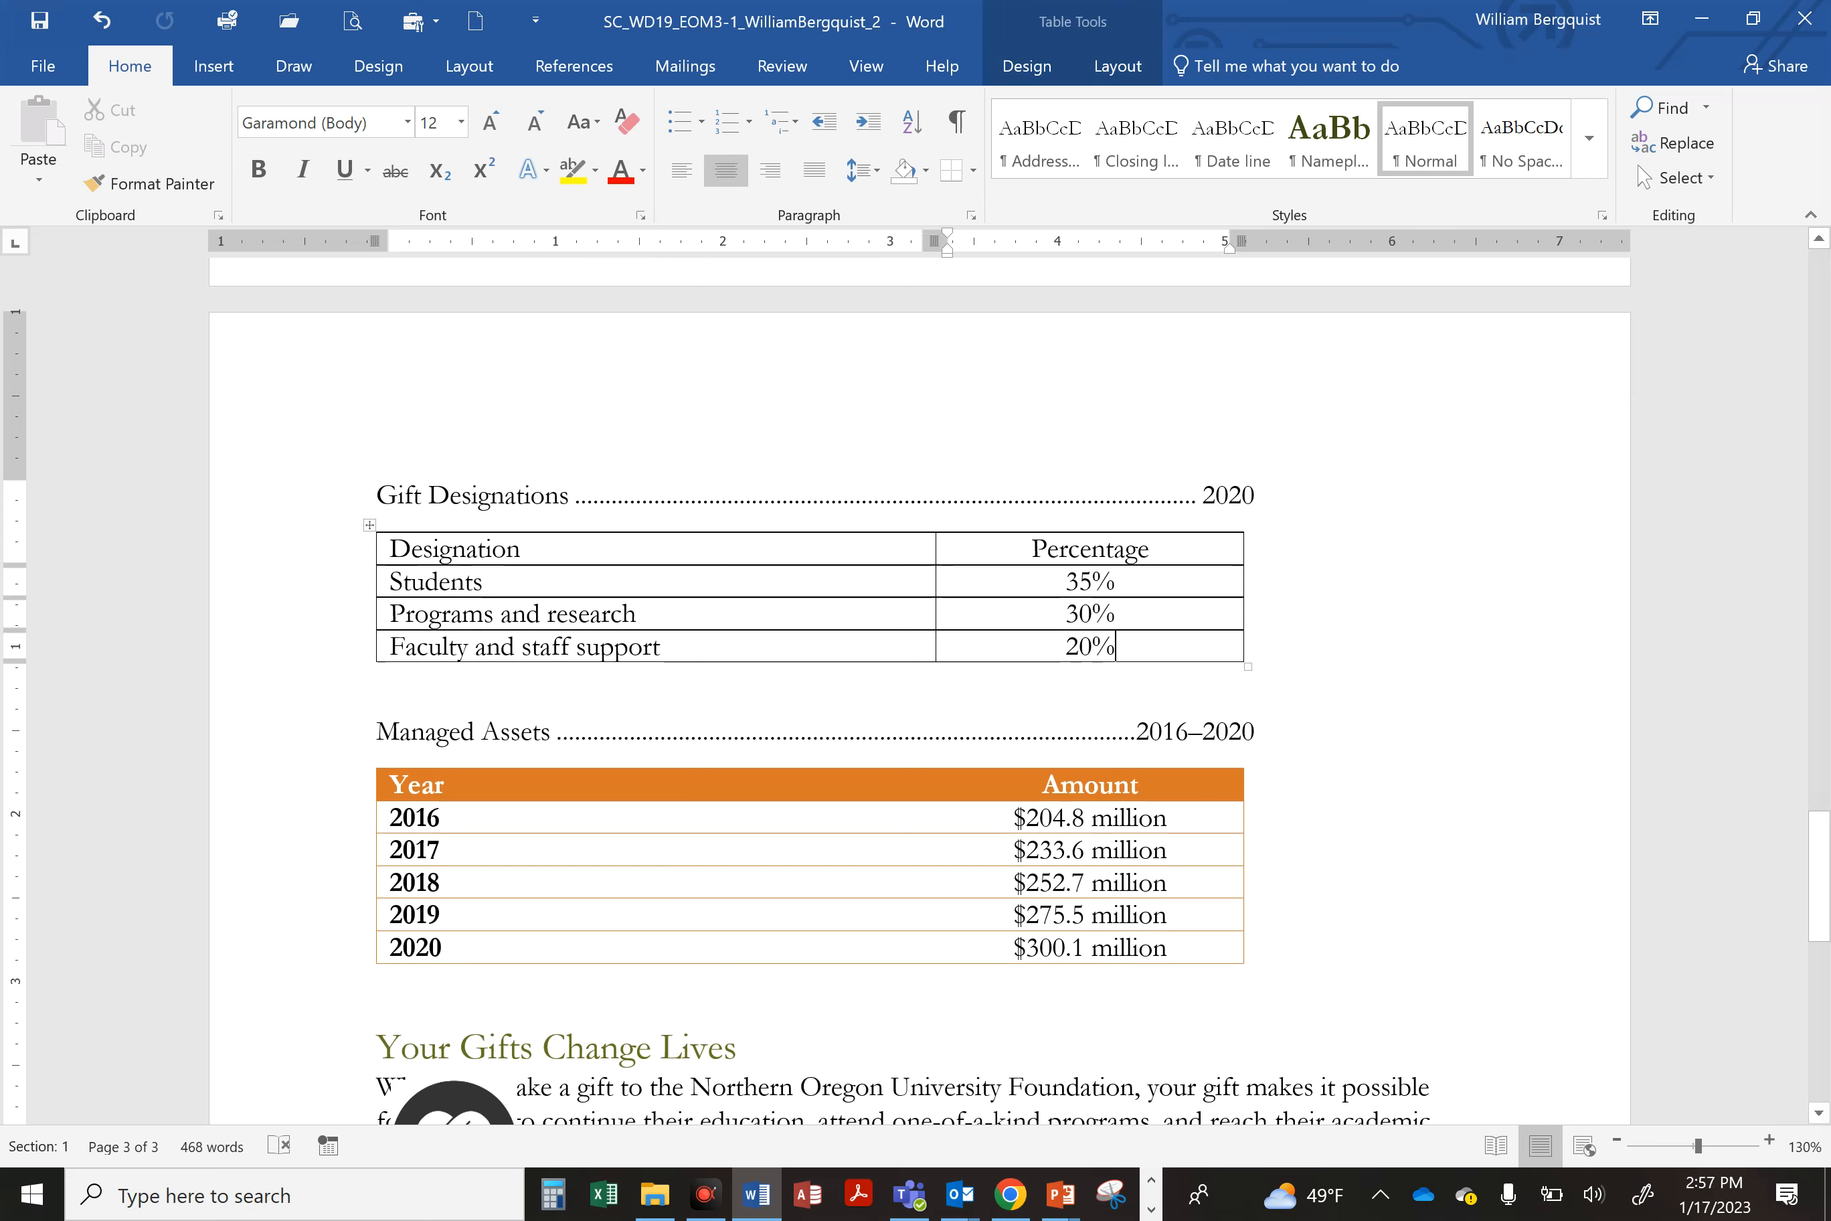
key(Tab)
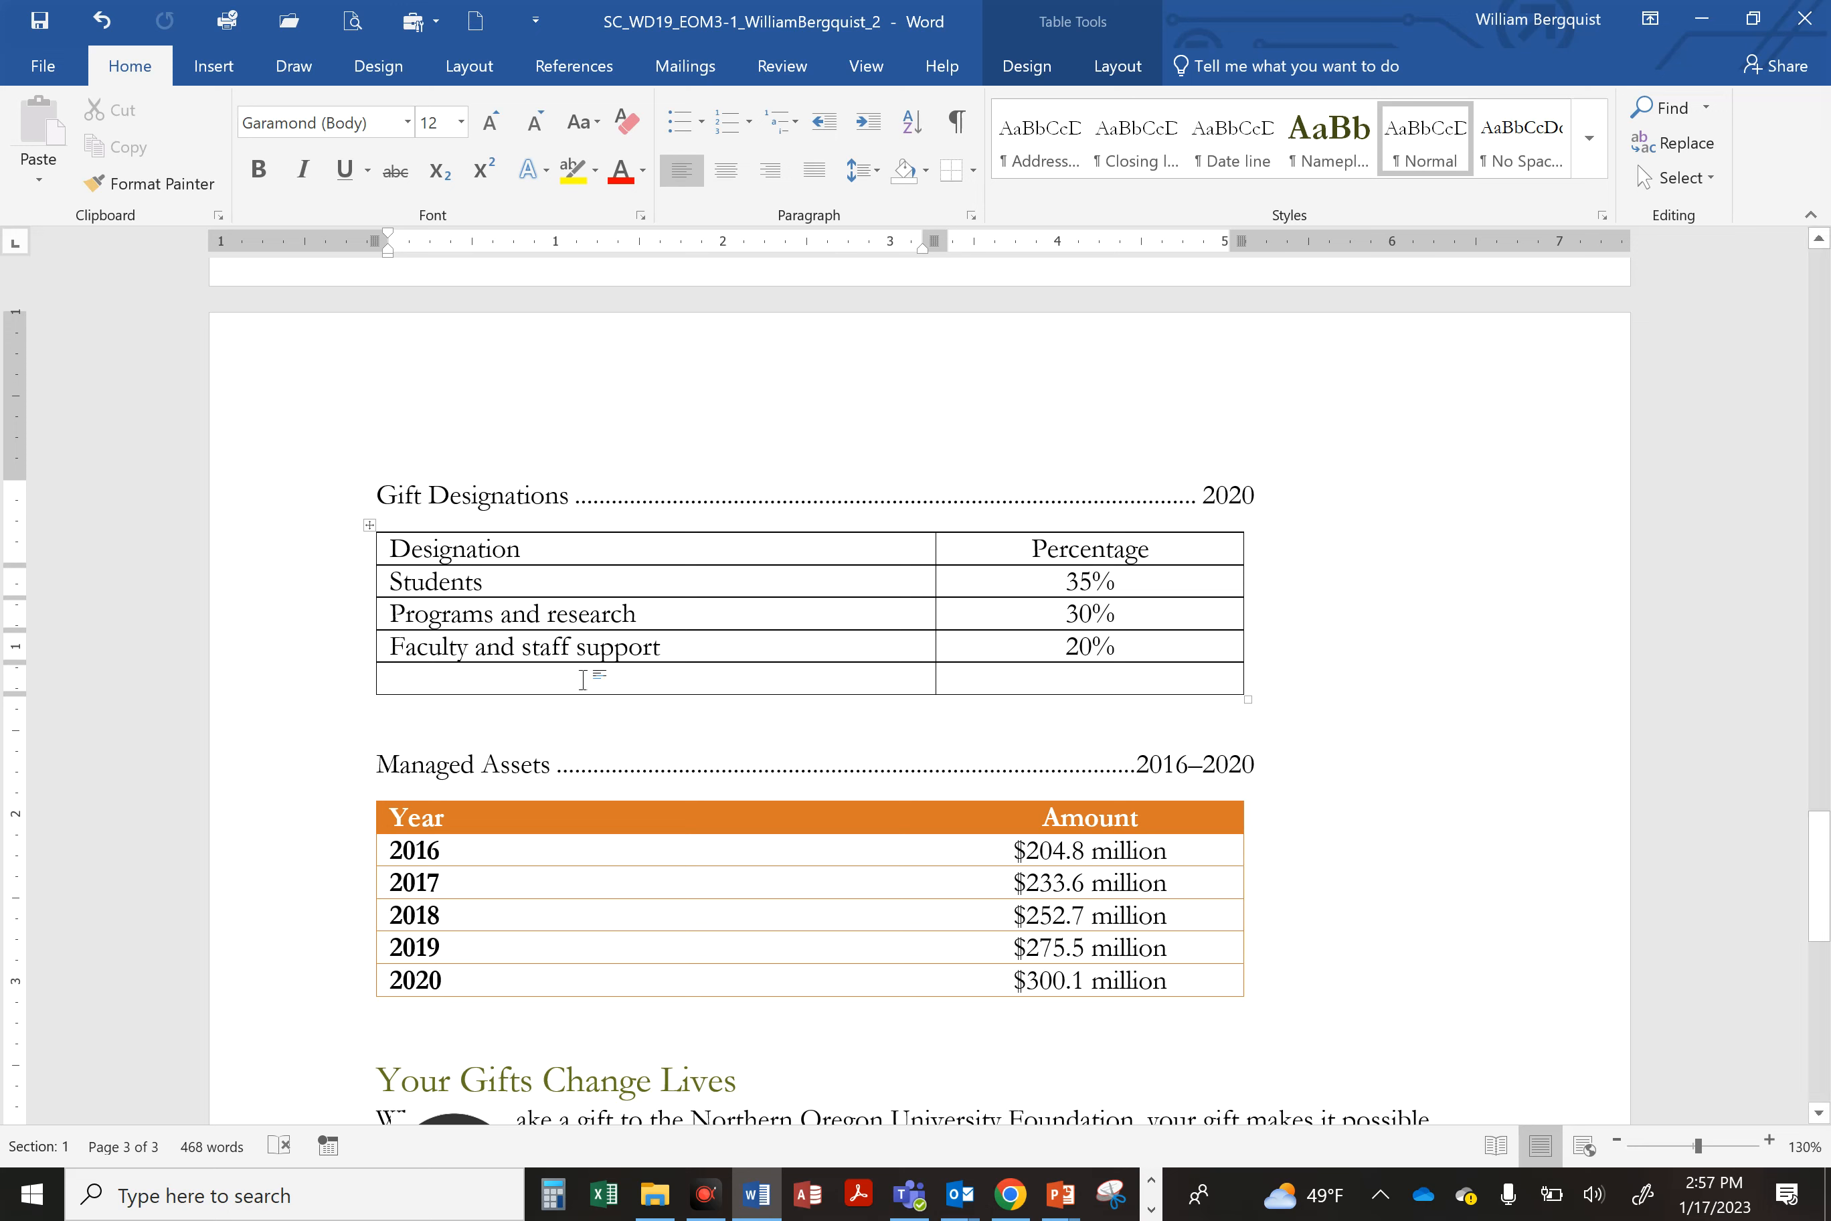
text(Facilities)
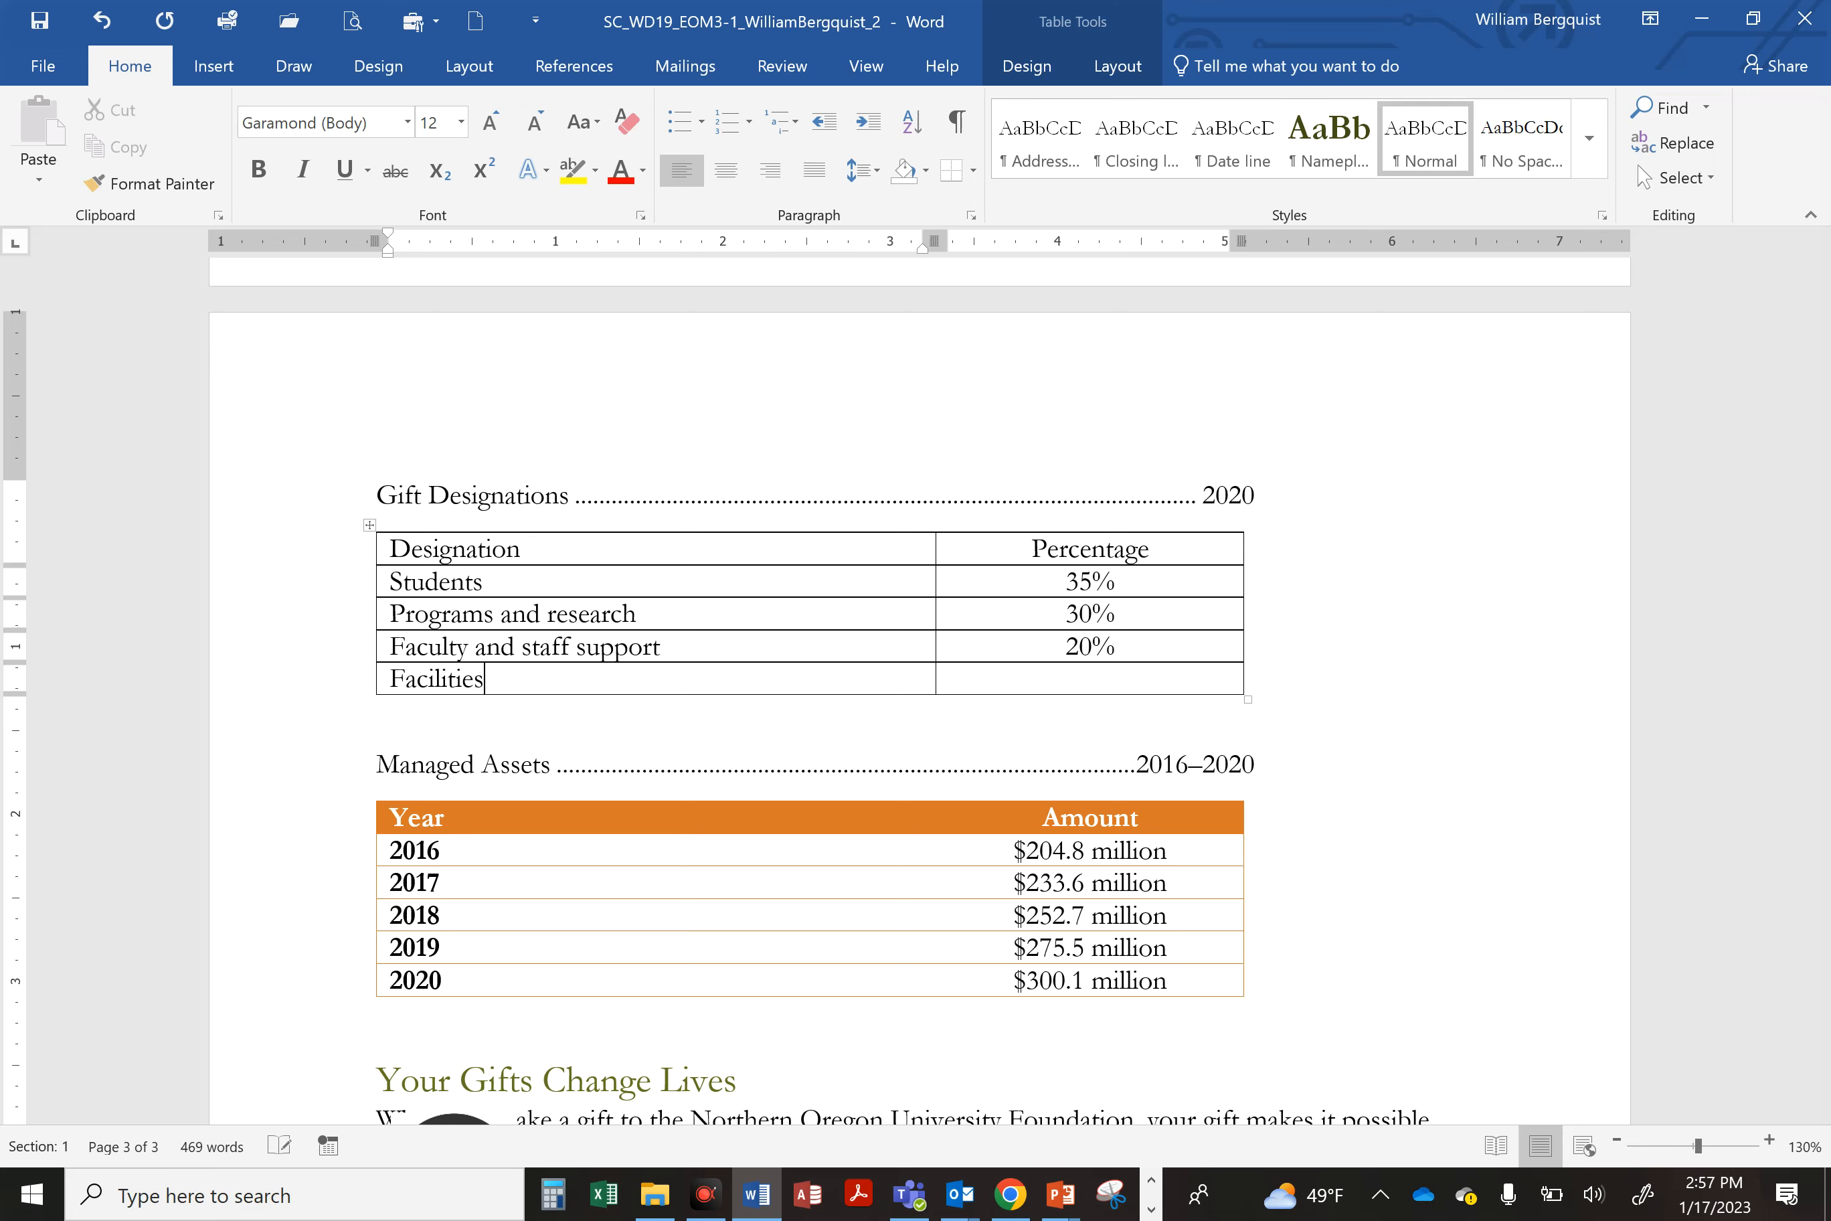
key(Tab)
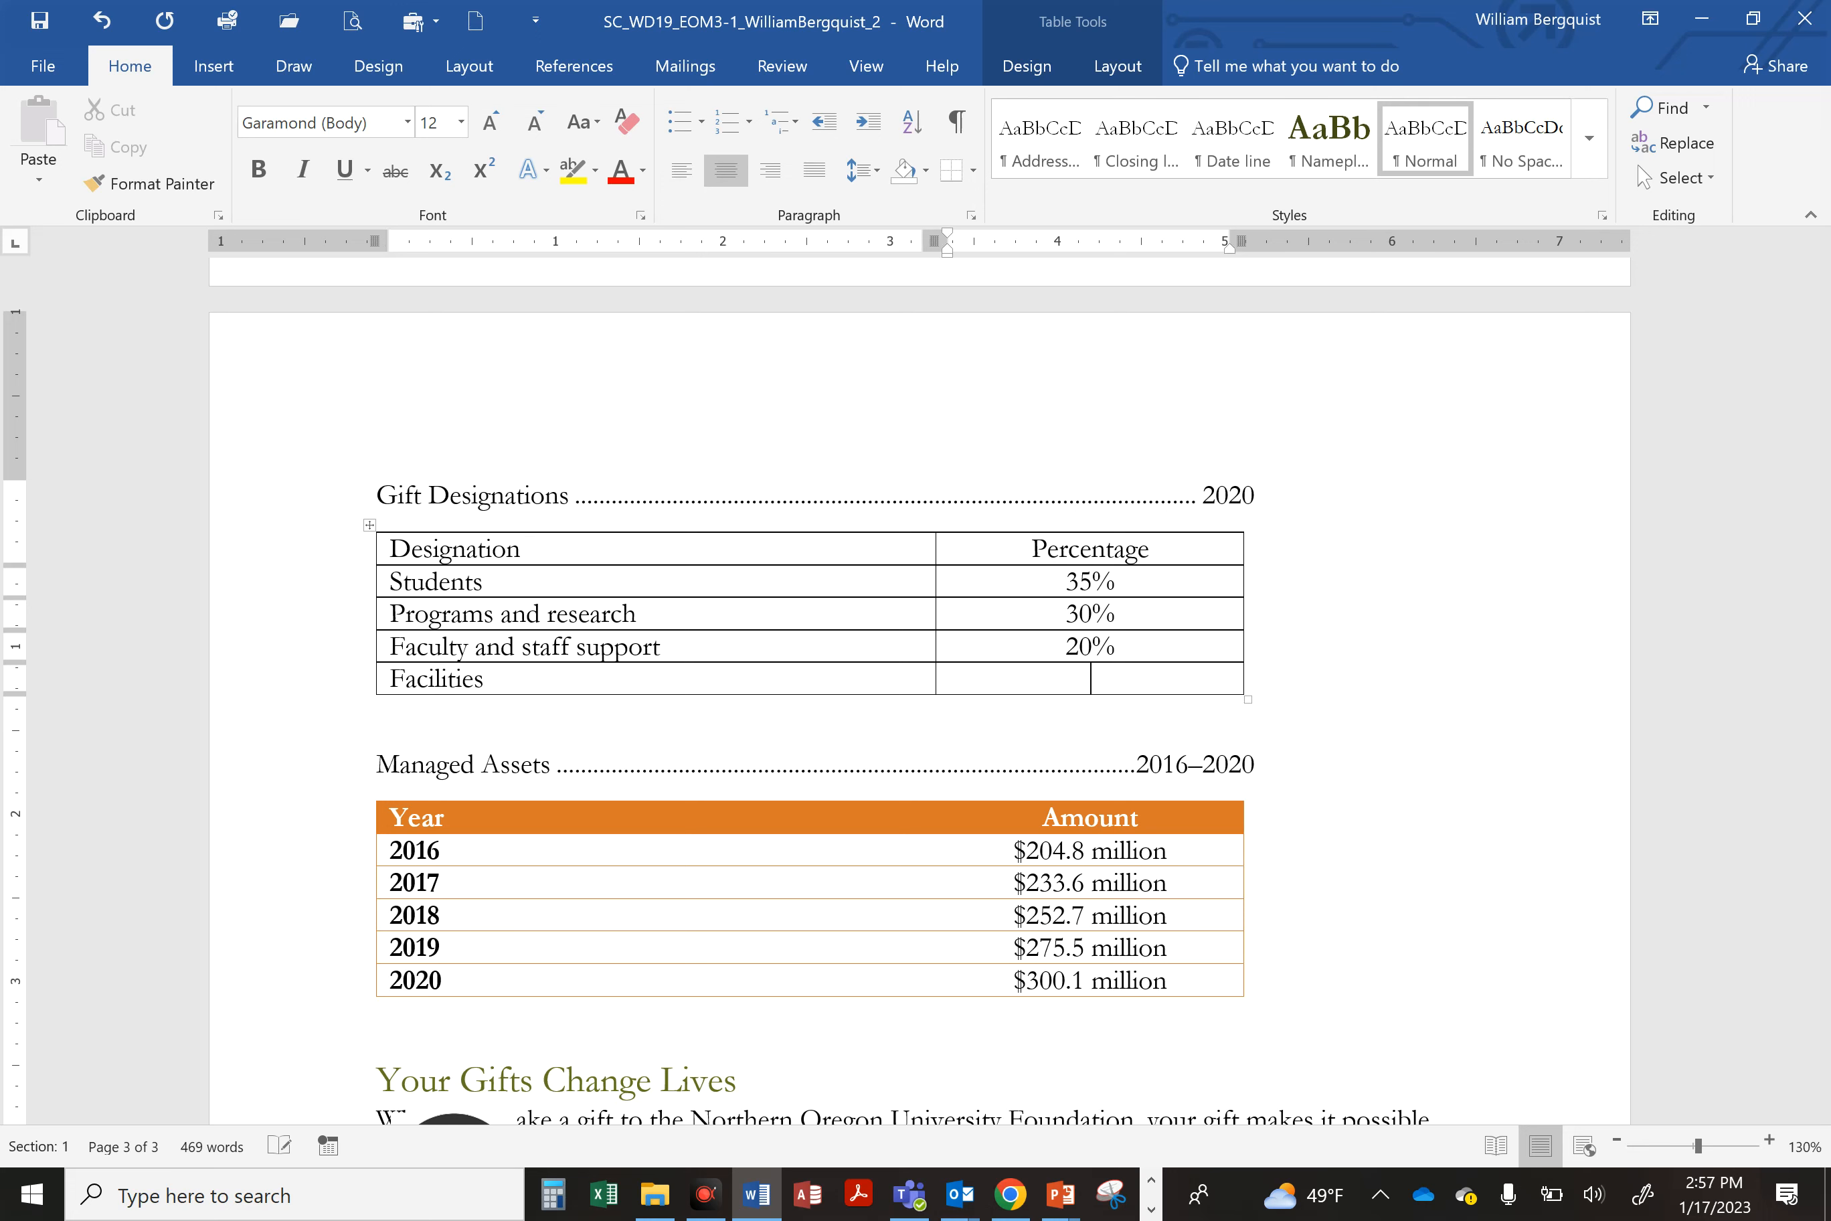
text(15%)
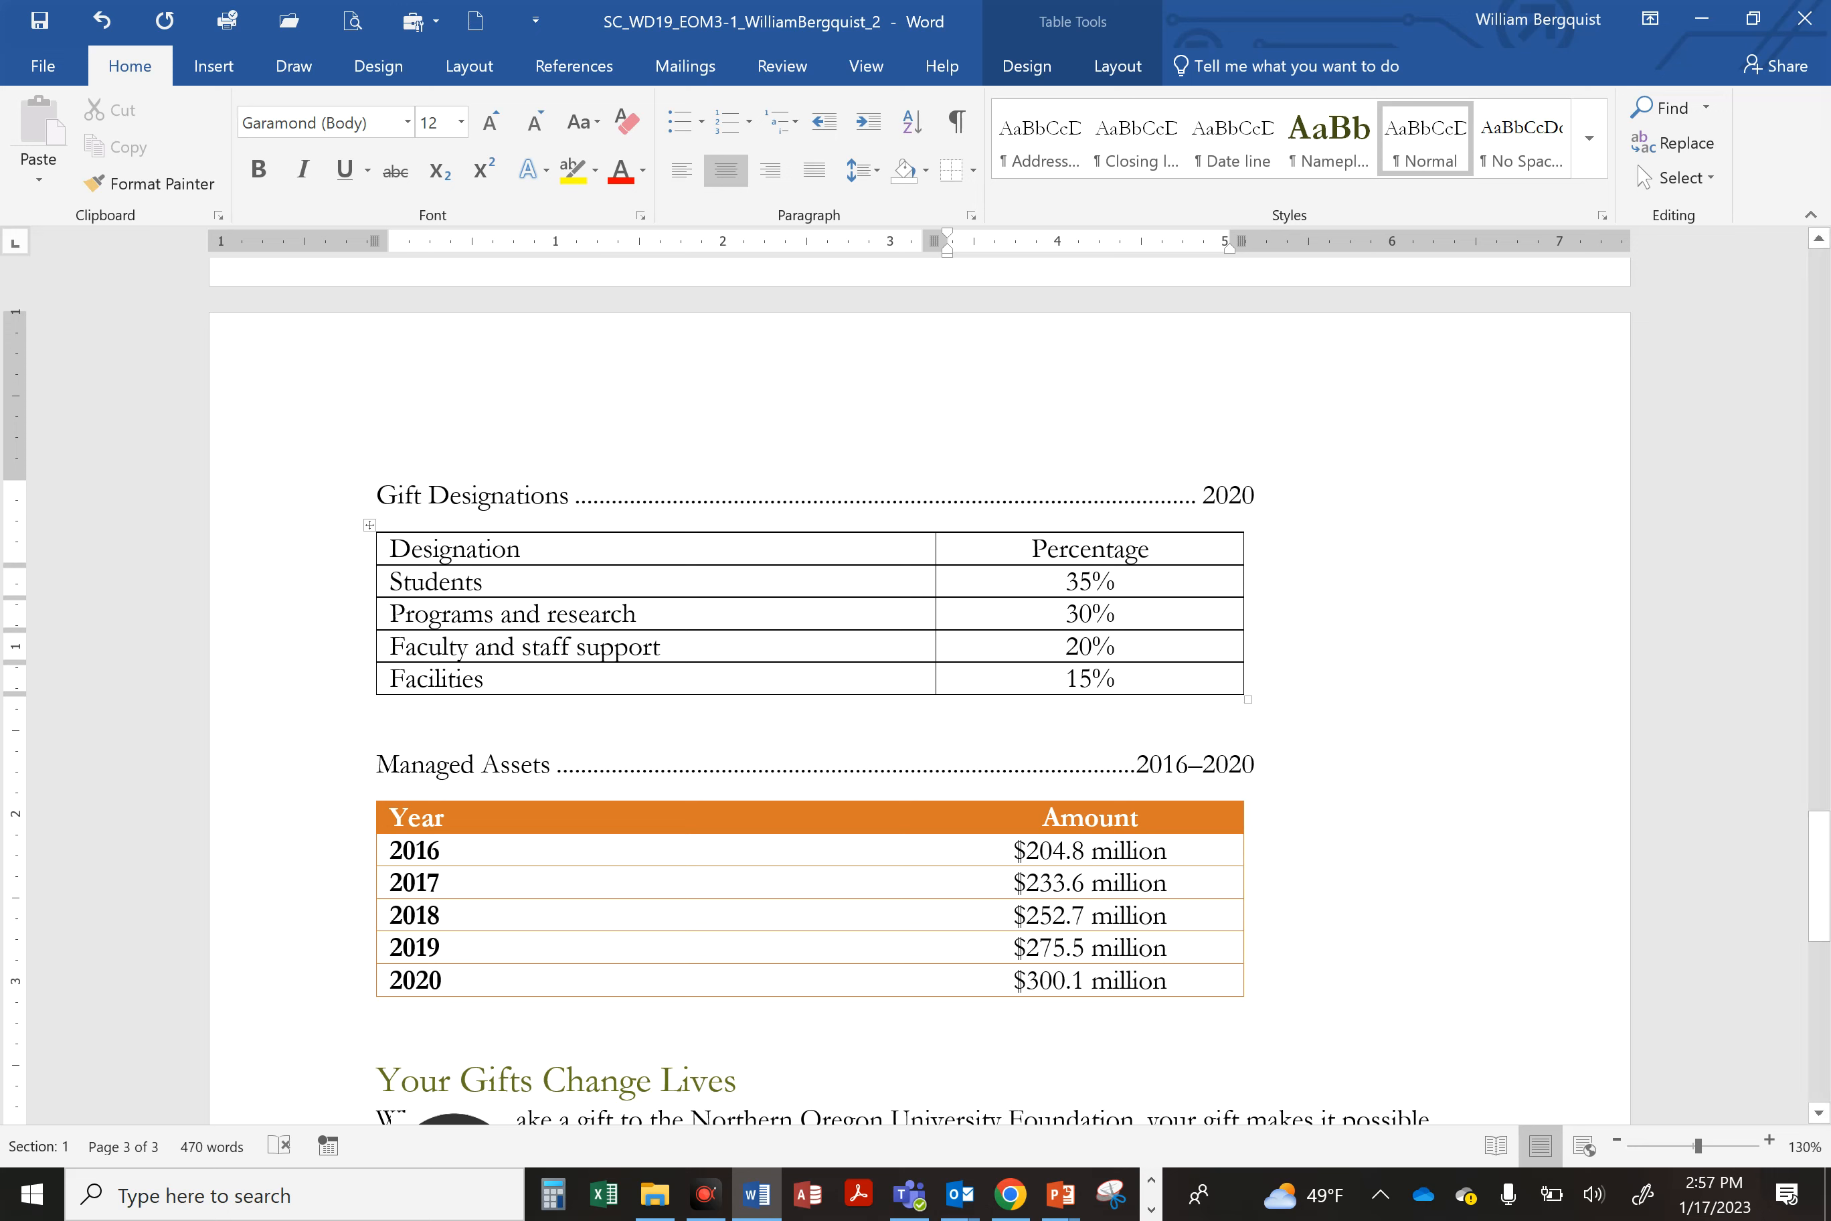
Step: Apply the List Table 3 - Accent 5 style to the Gift Designations table and save
click(481, 580)
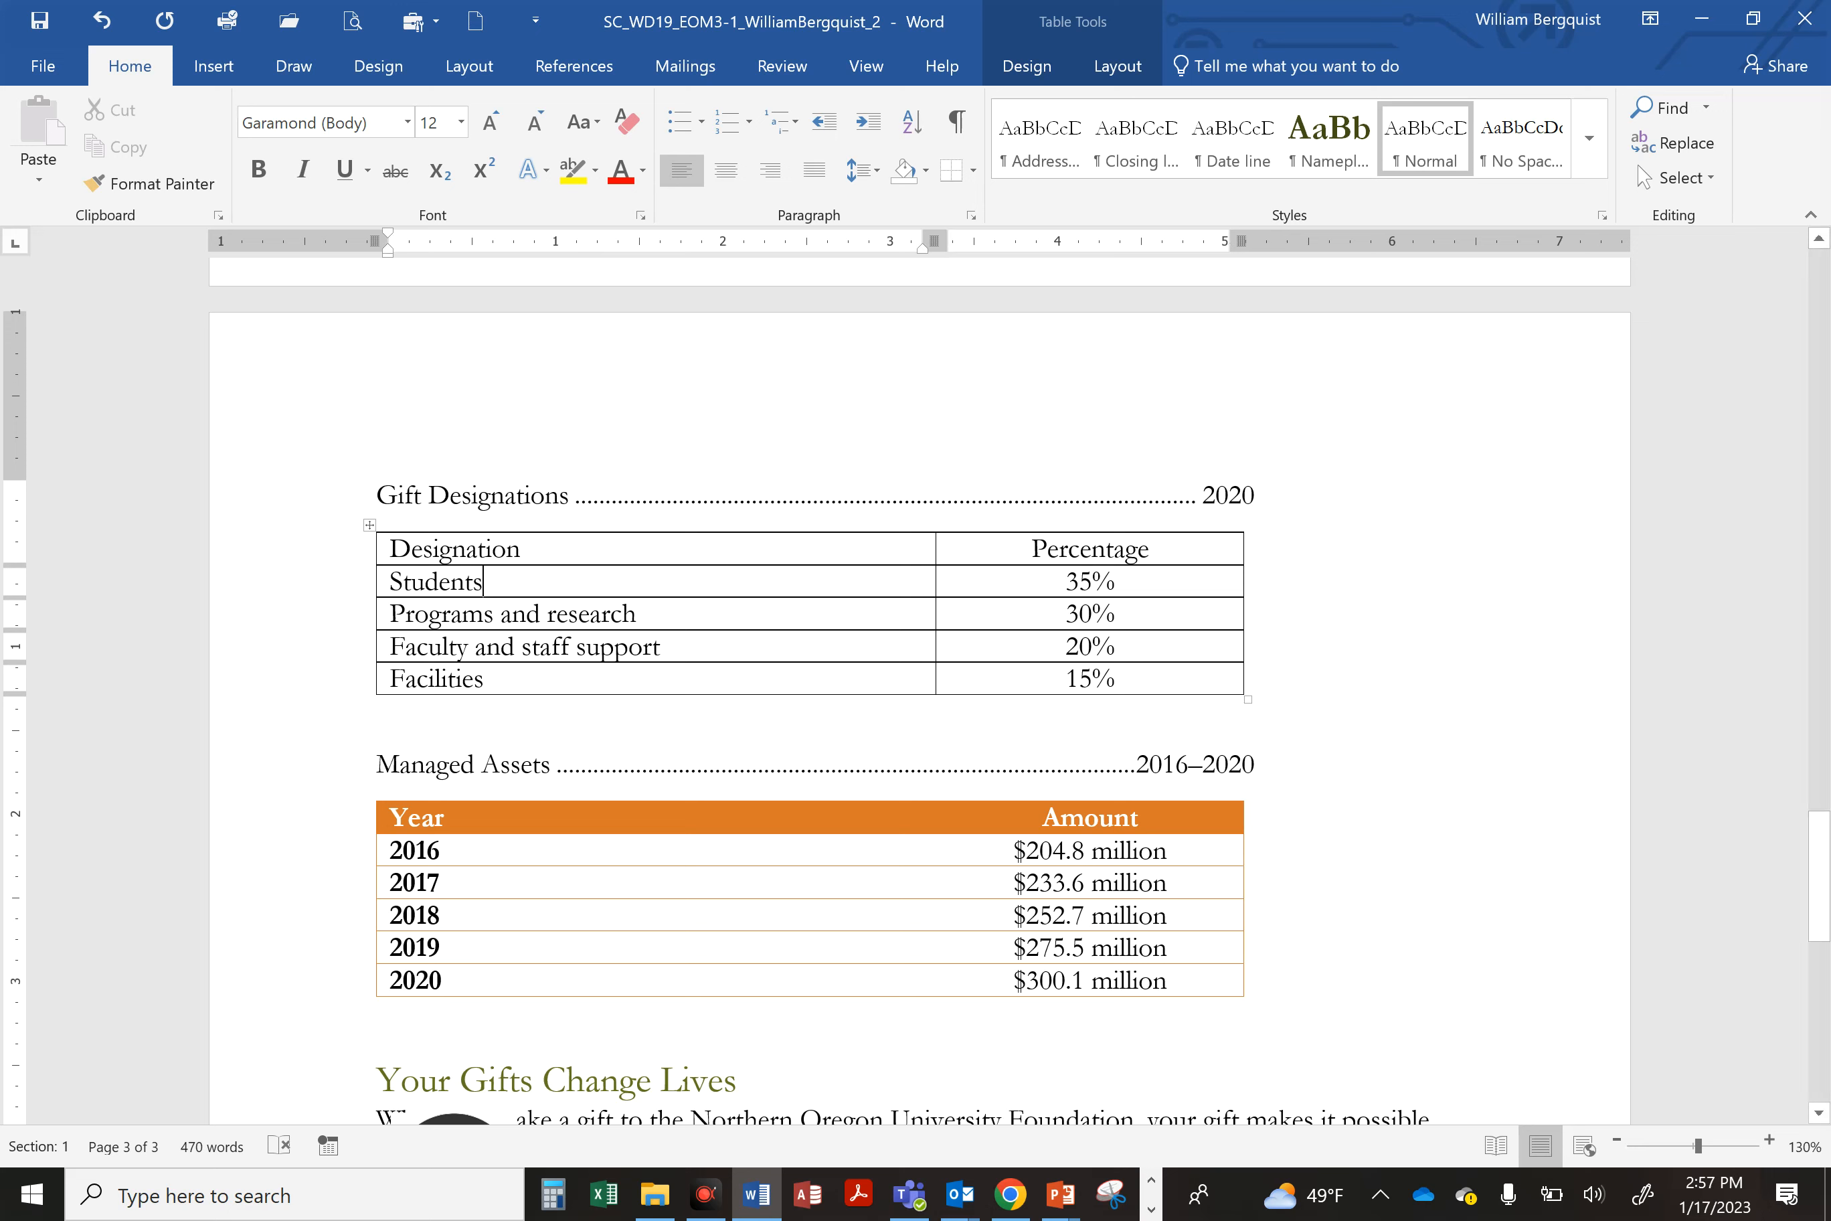
click(720, 613)
click(1054, 75)
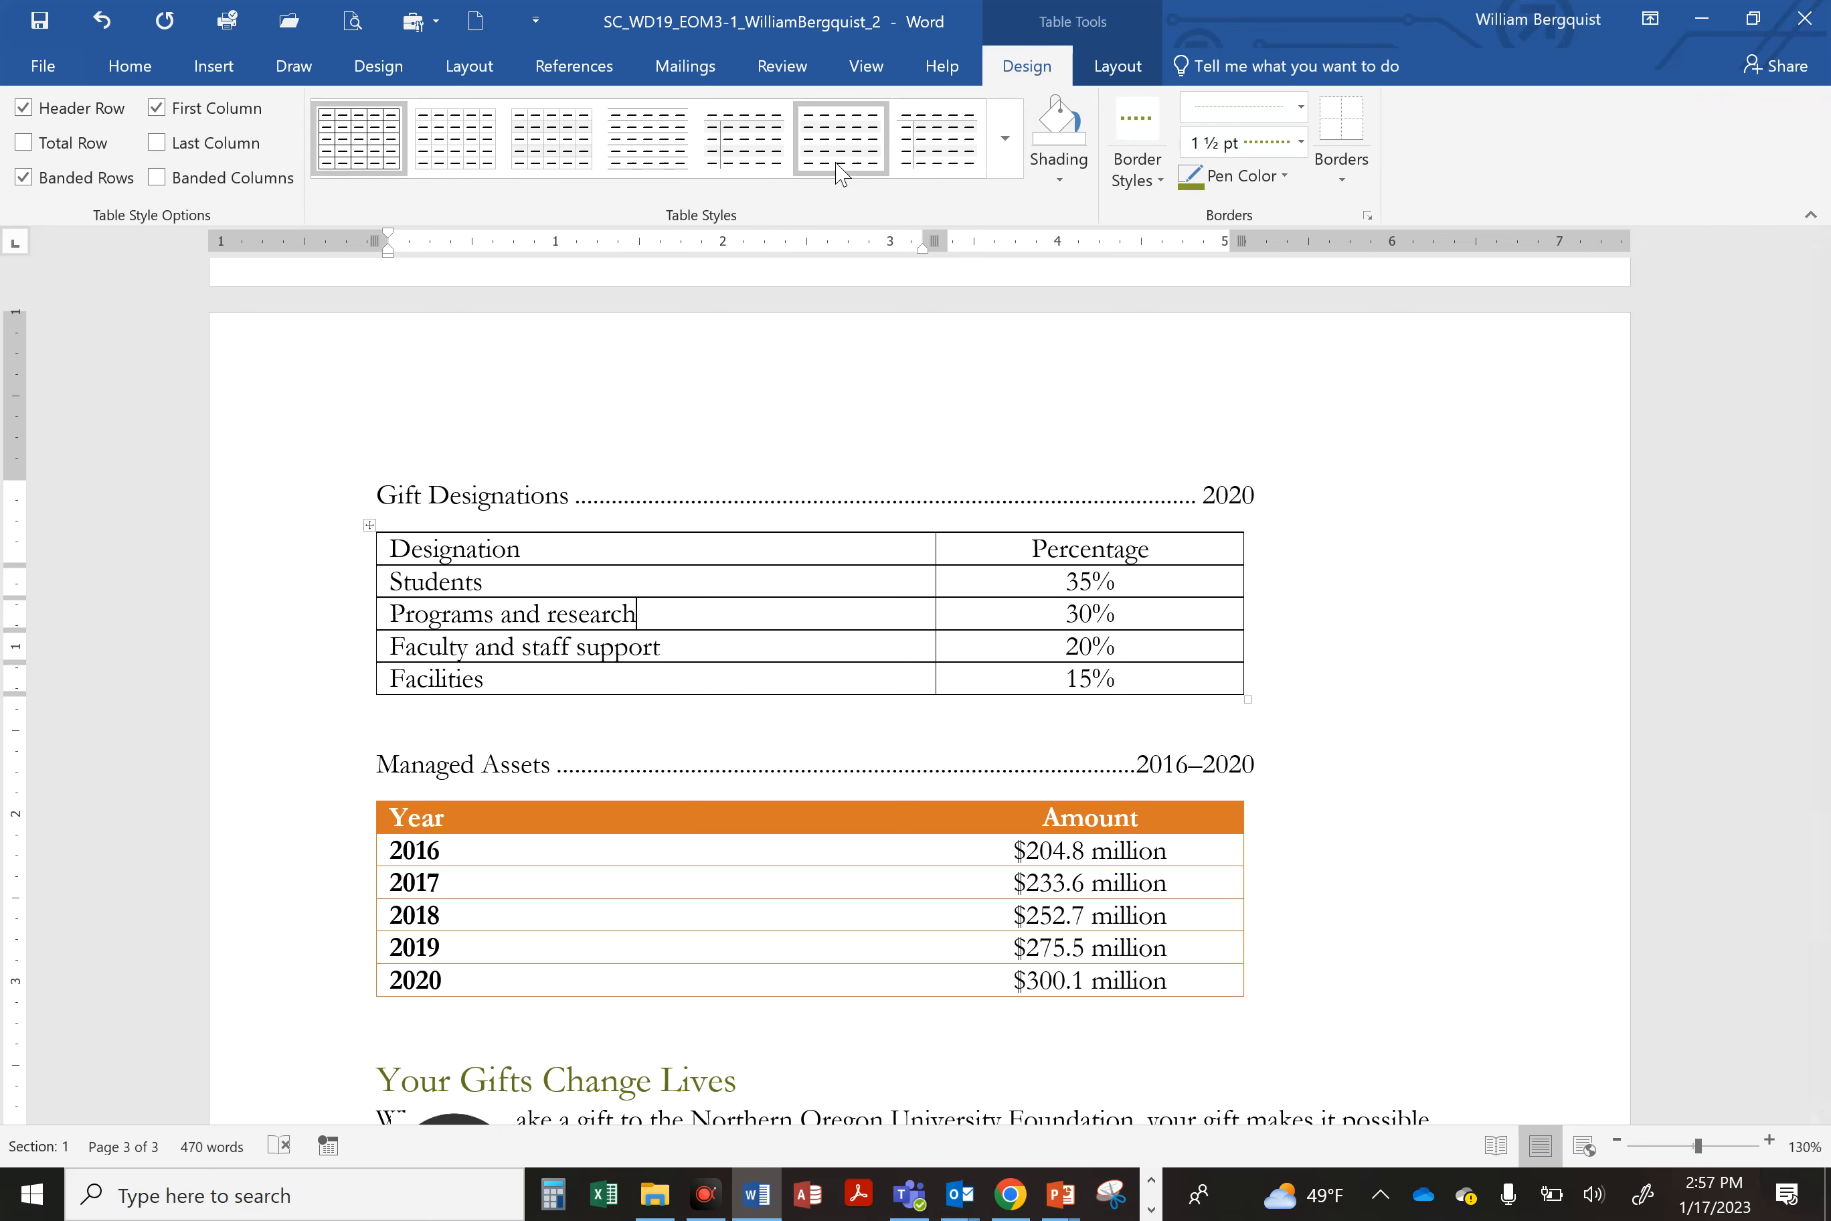
click(1006, 139)
drag(1011, 277, 990, 490)
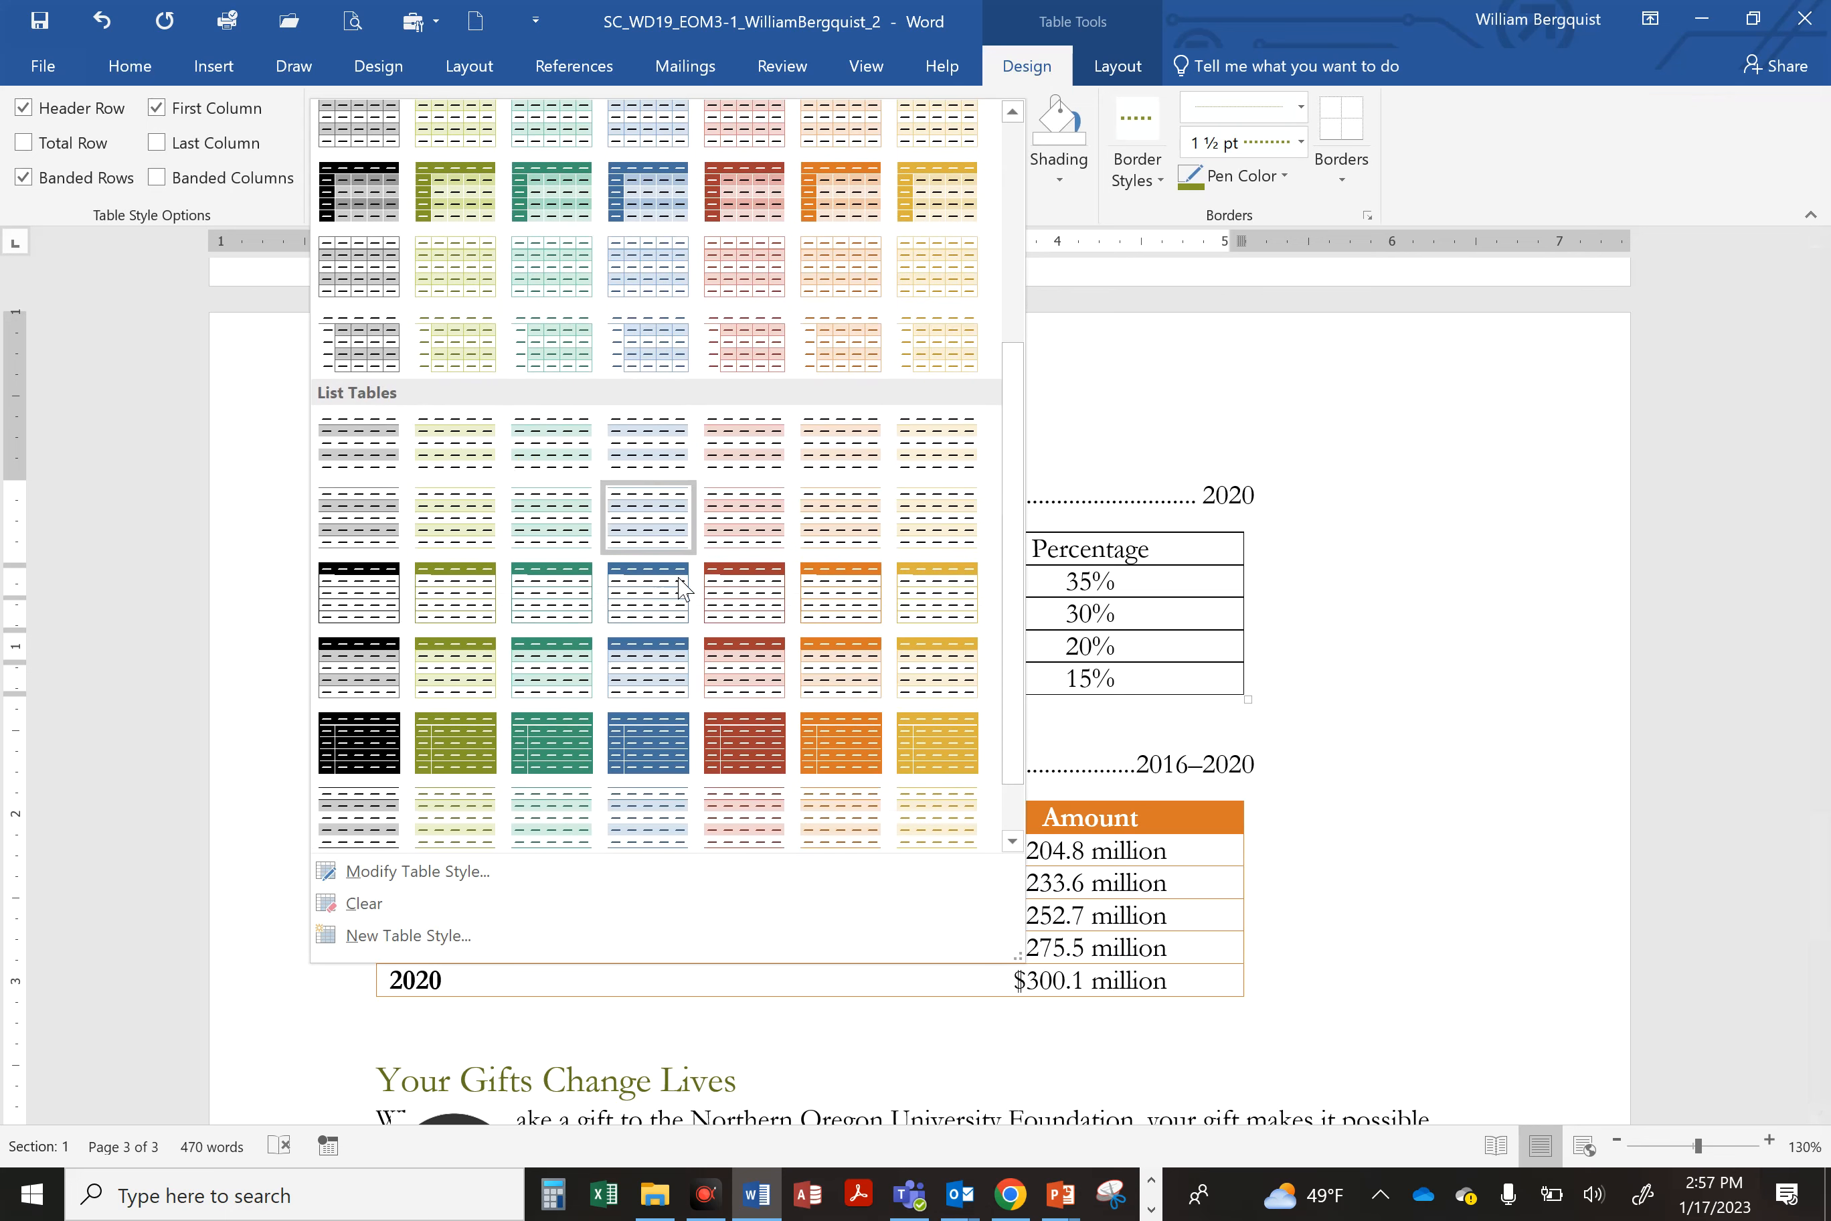
click(853, 600)
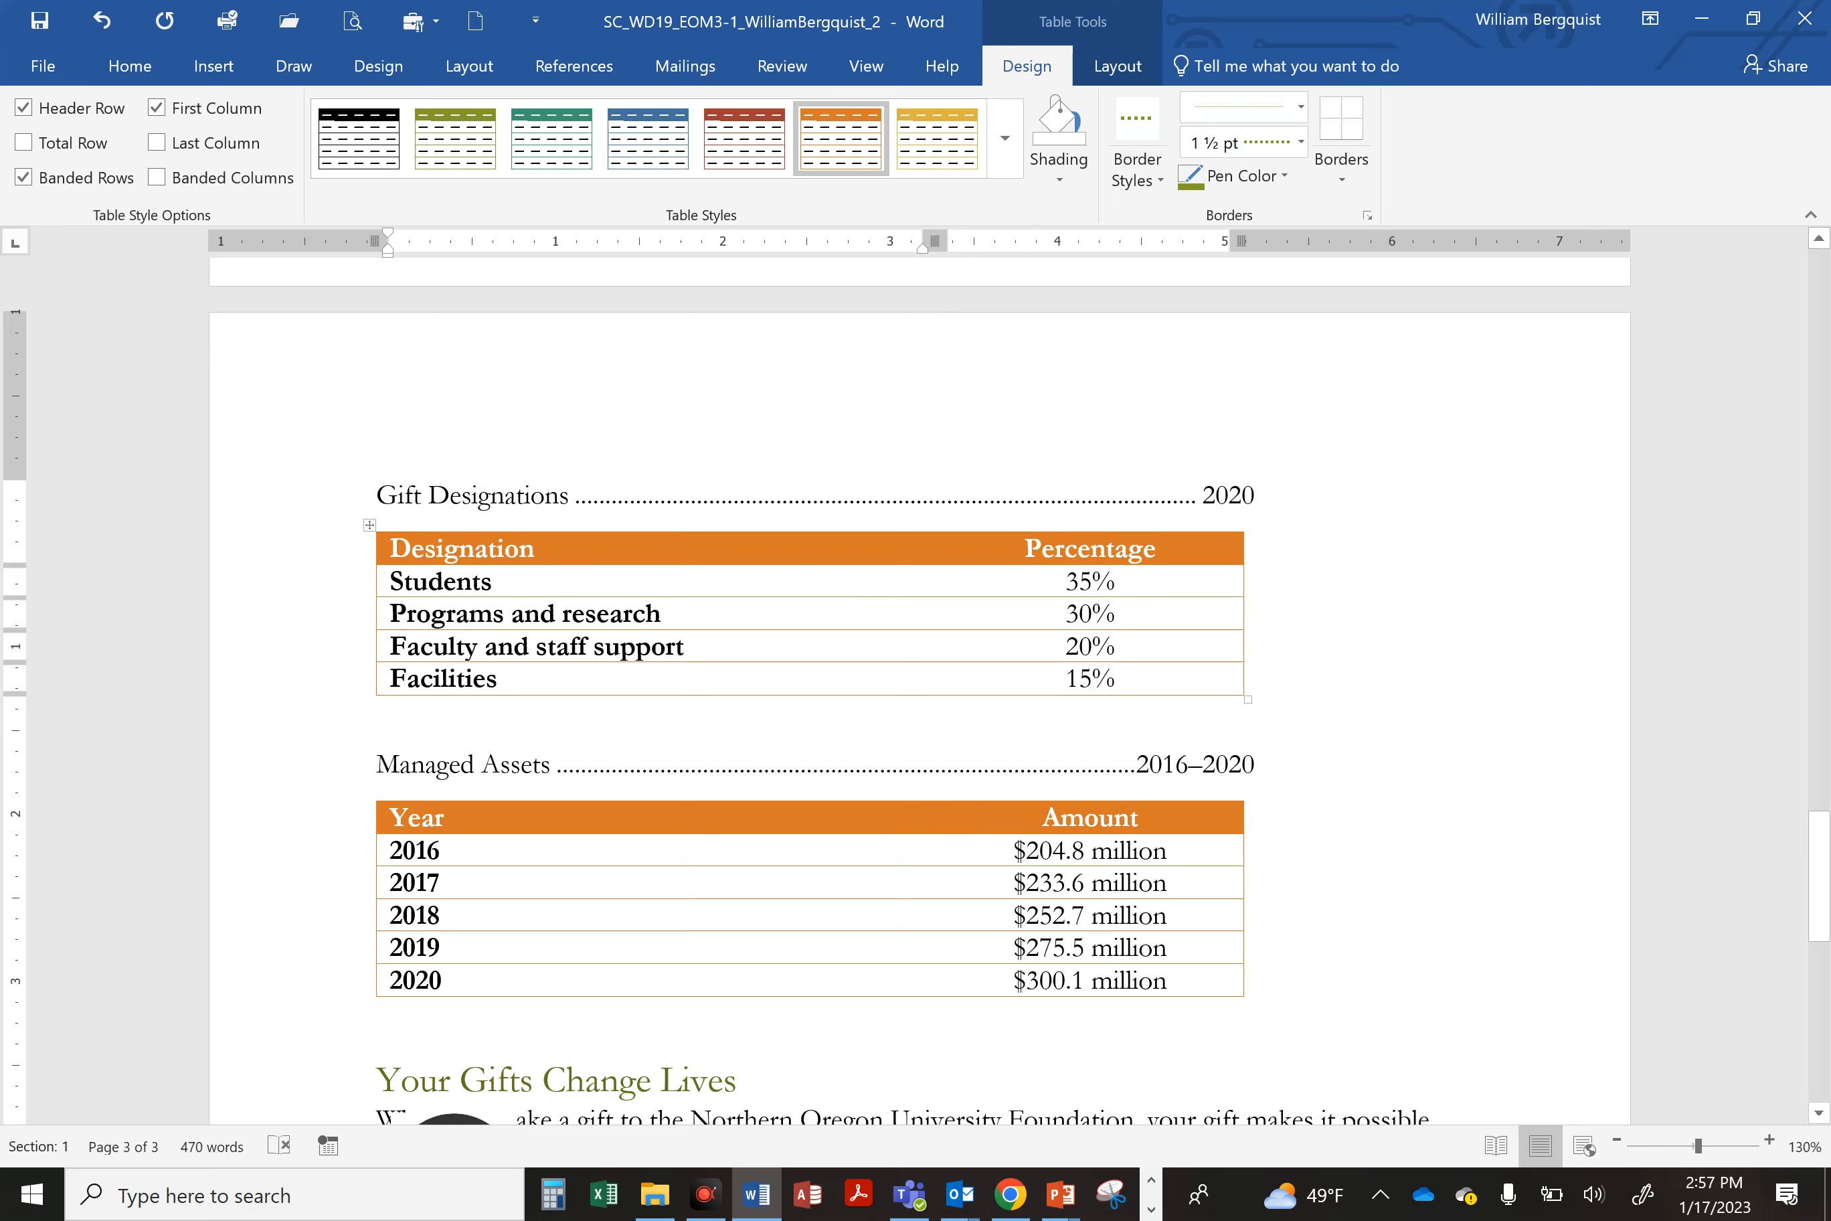
click(38, 22)
Step: Flip the Donate graphic horizontally and save the document
scroll(914, 677, down, 3)
scroll(475, 539, down, 3)
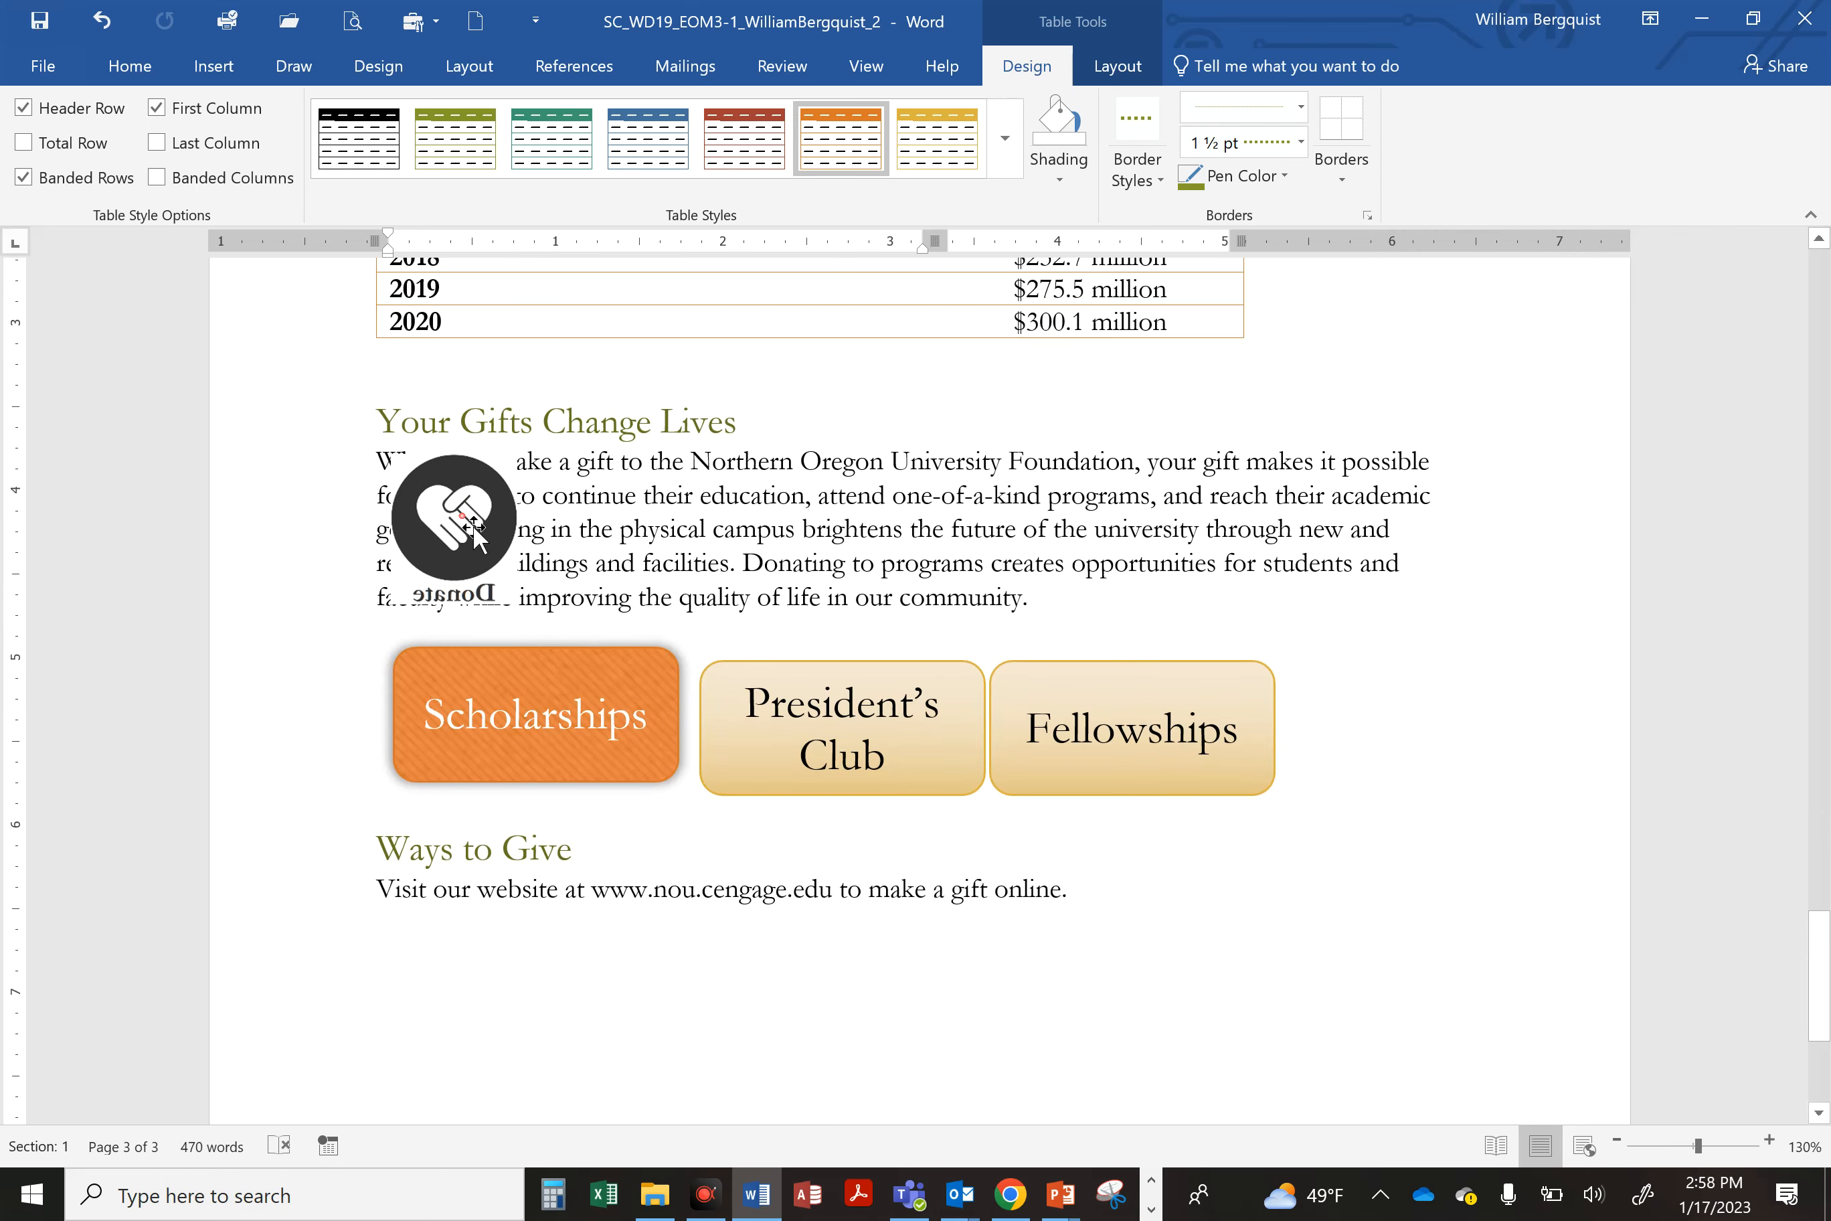
click(475, 539)
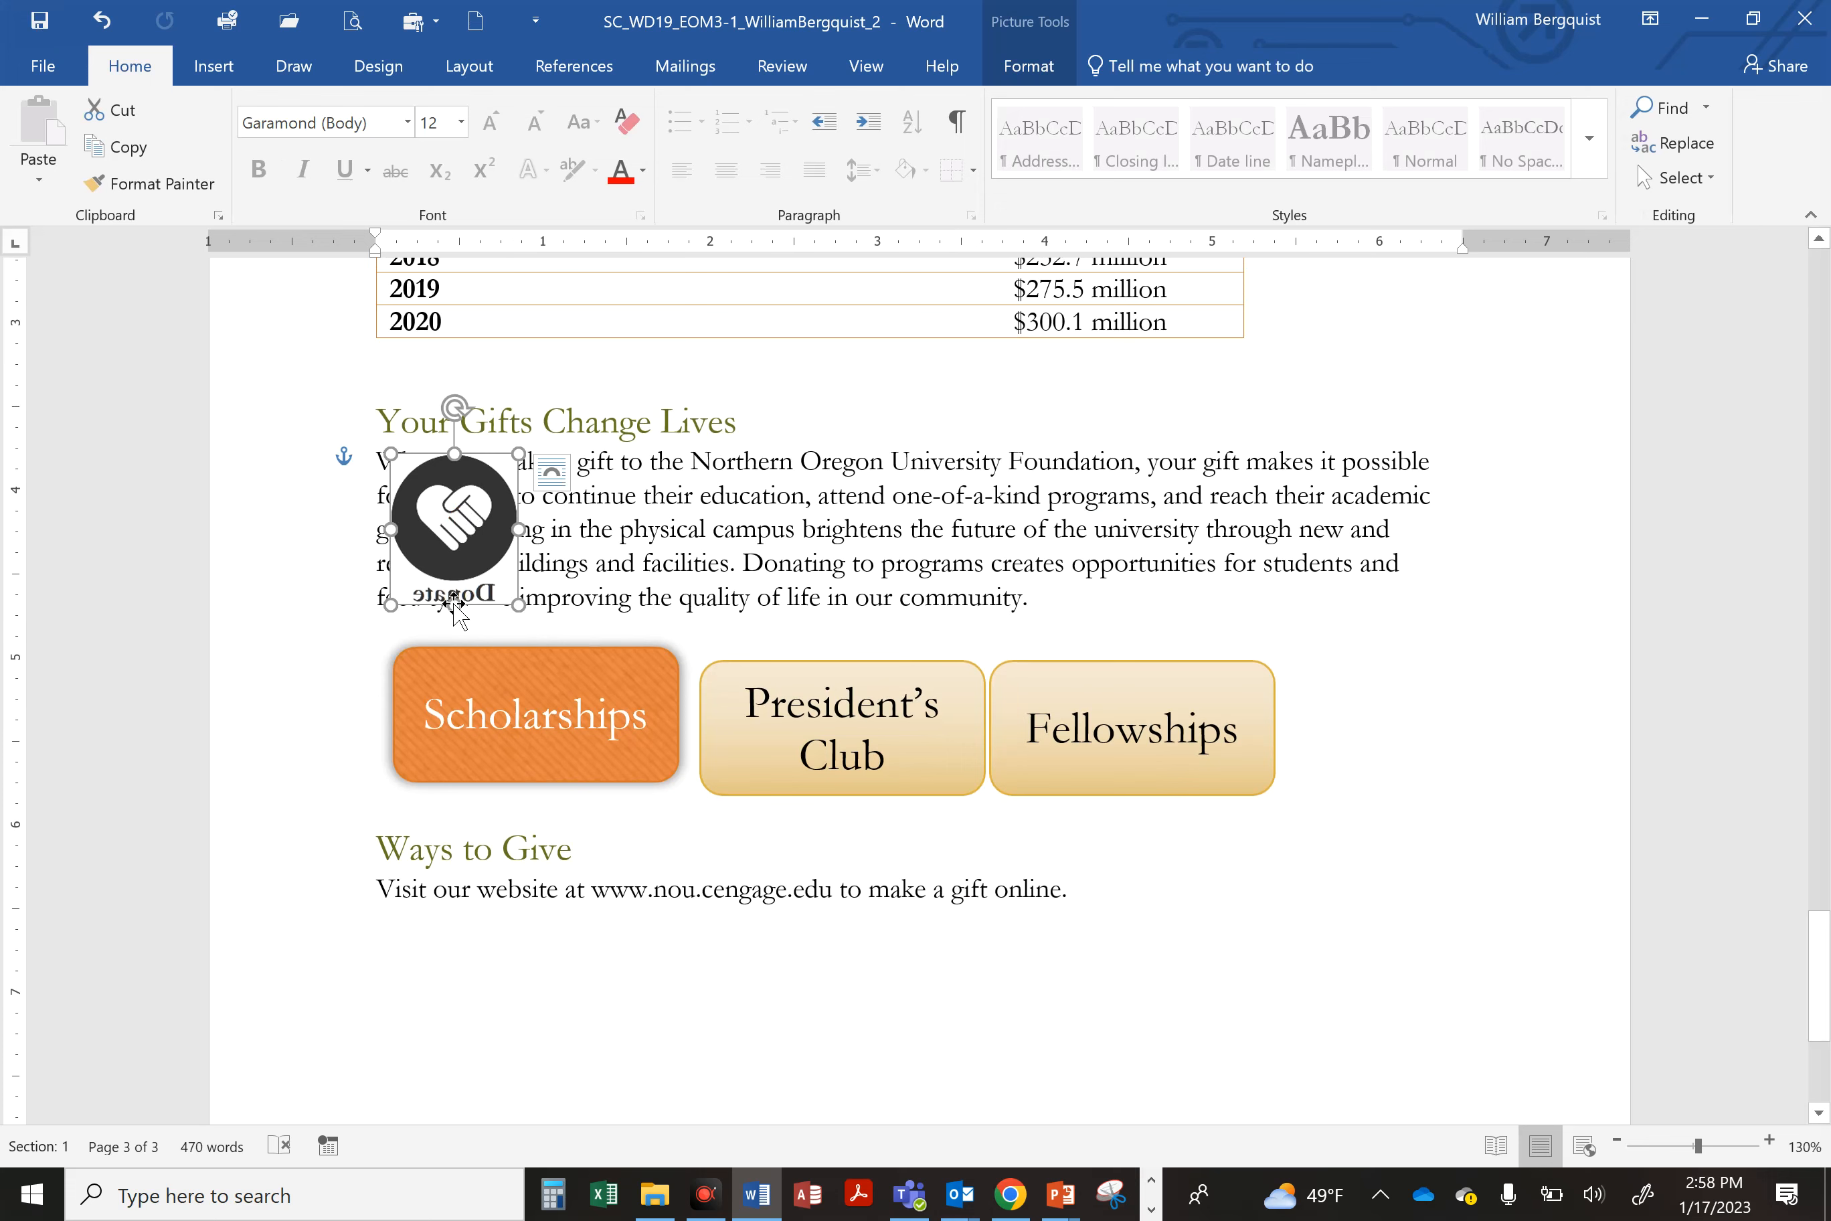
click(1029, 68)
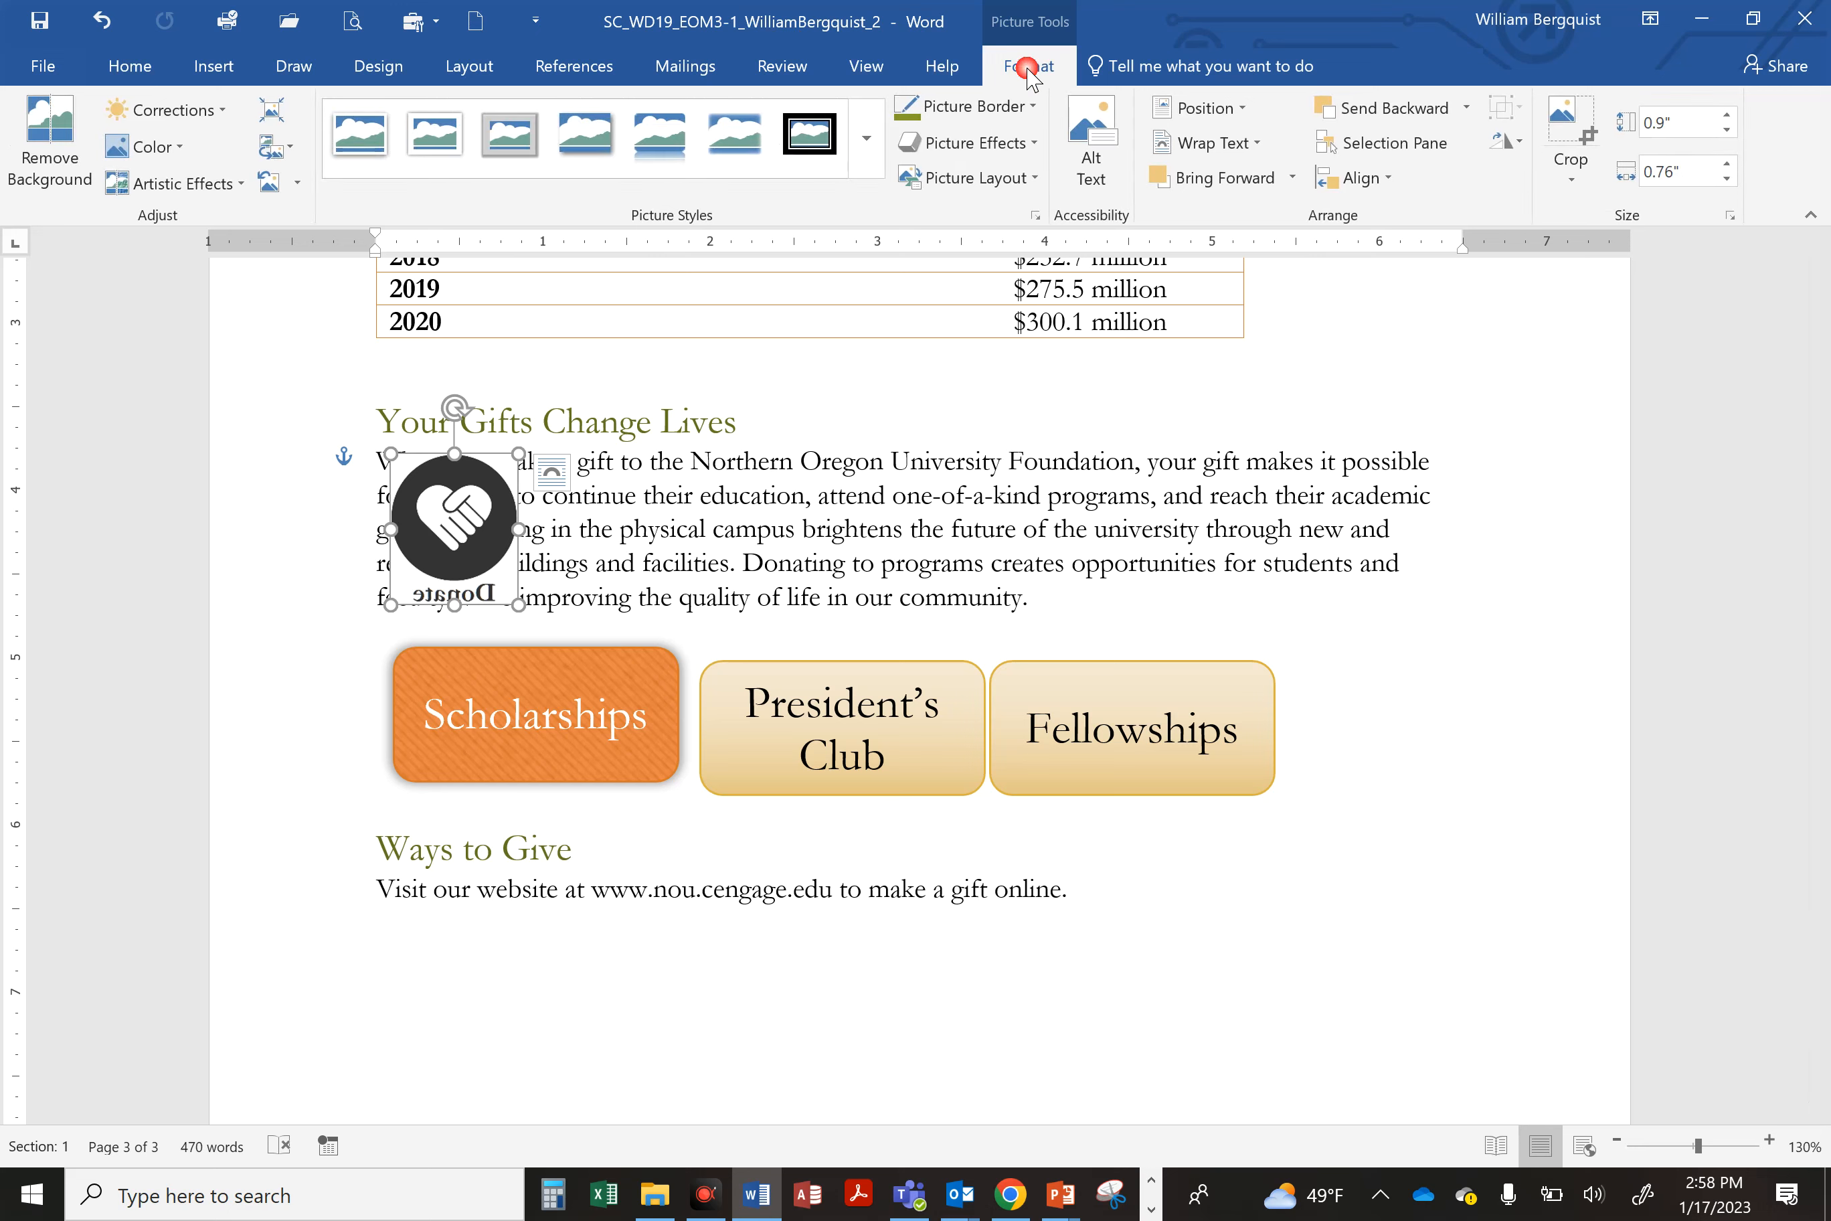
click(1507, 143)
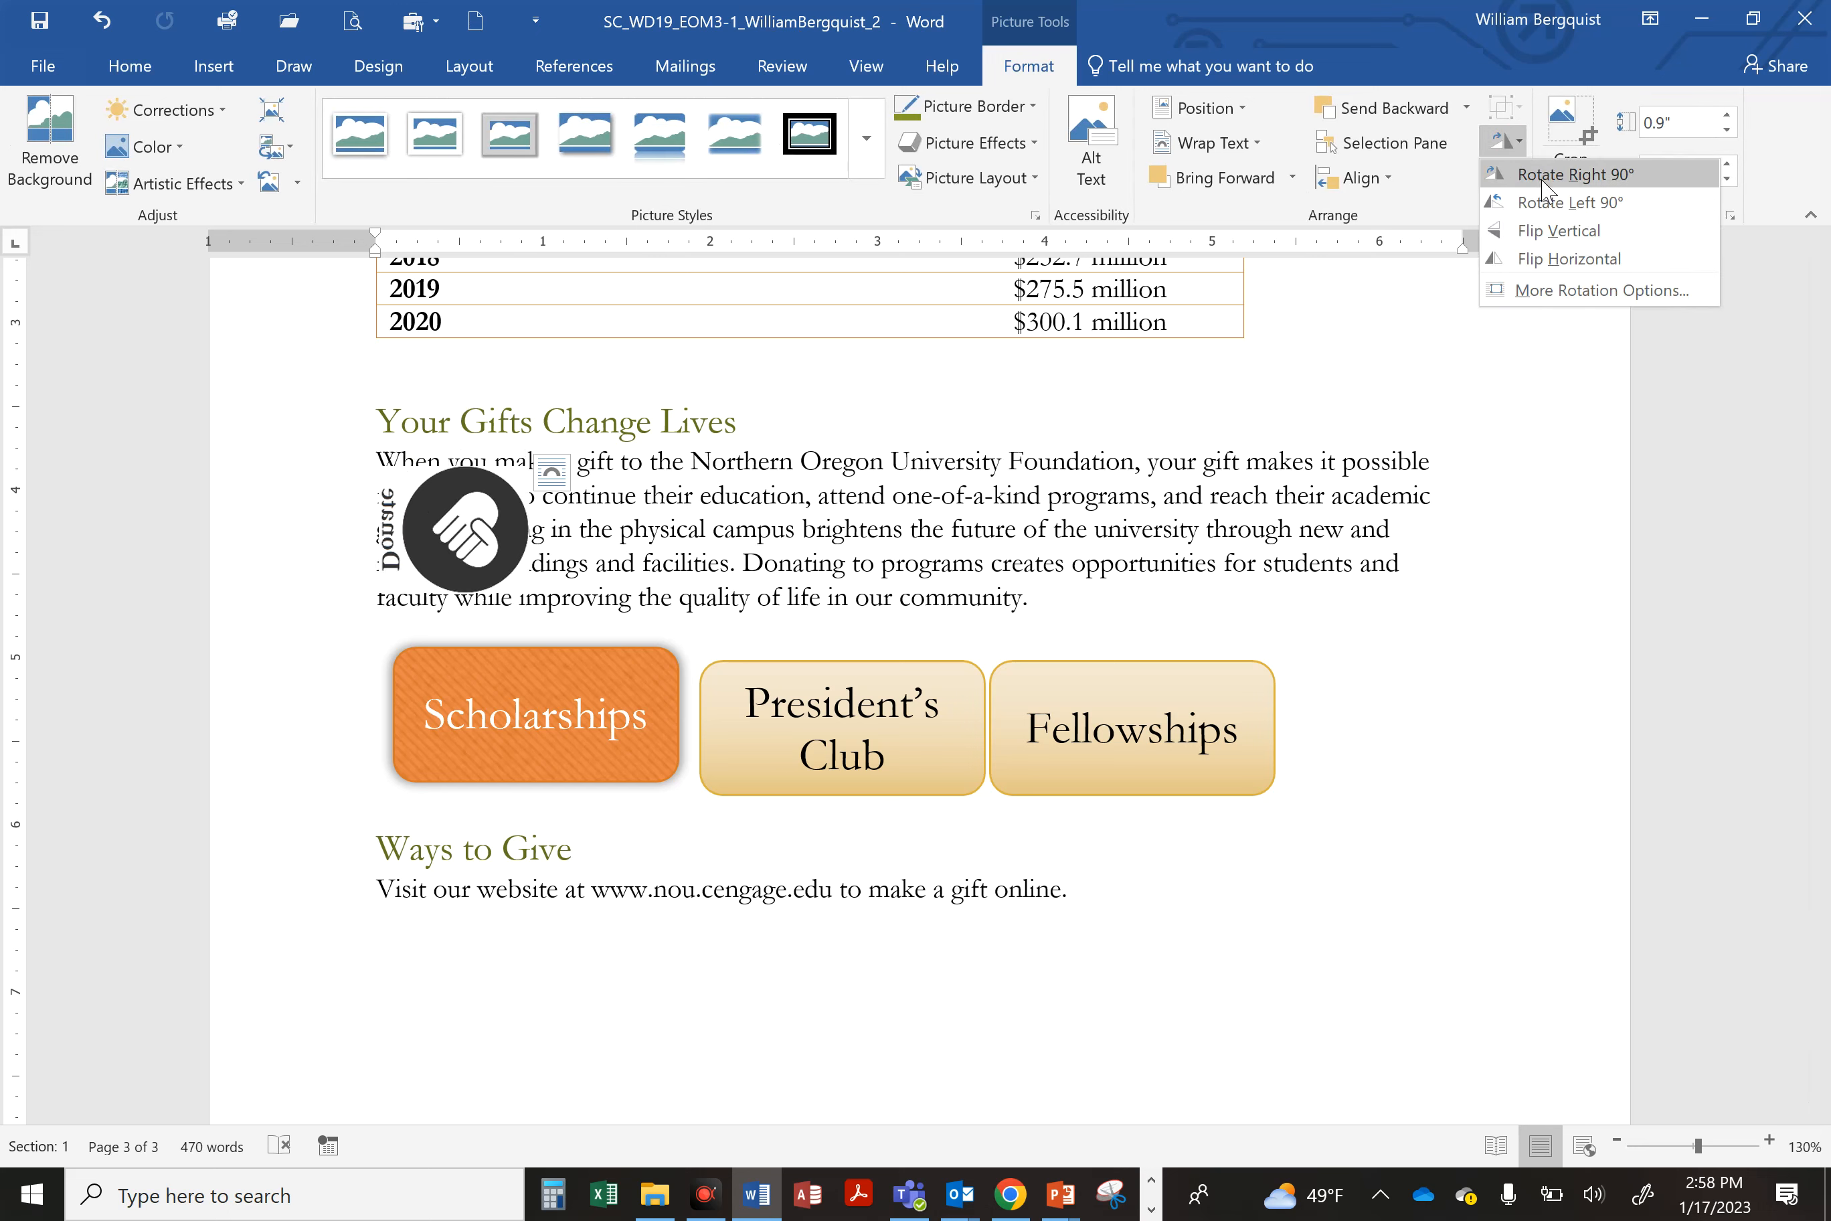
click(1550, 259)
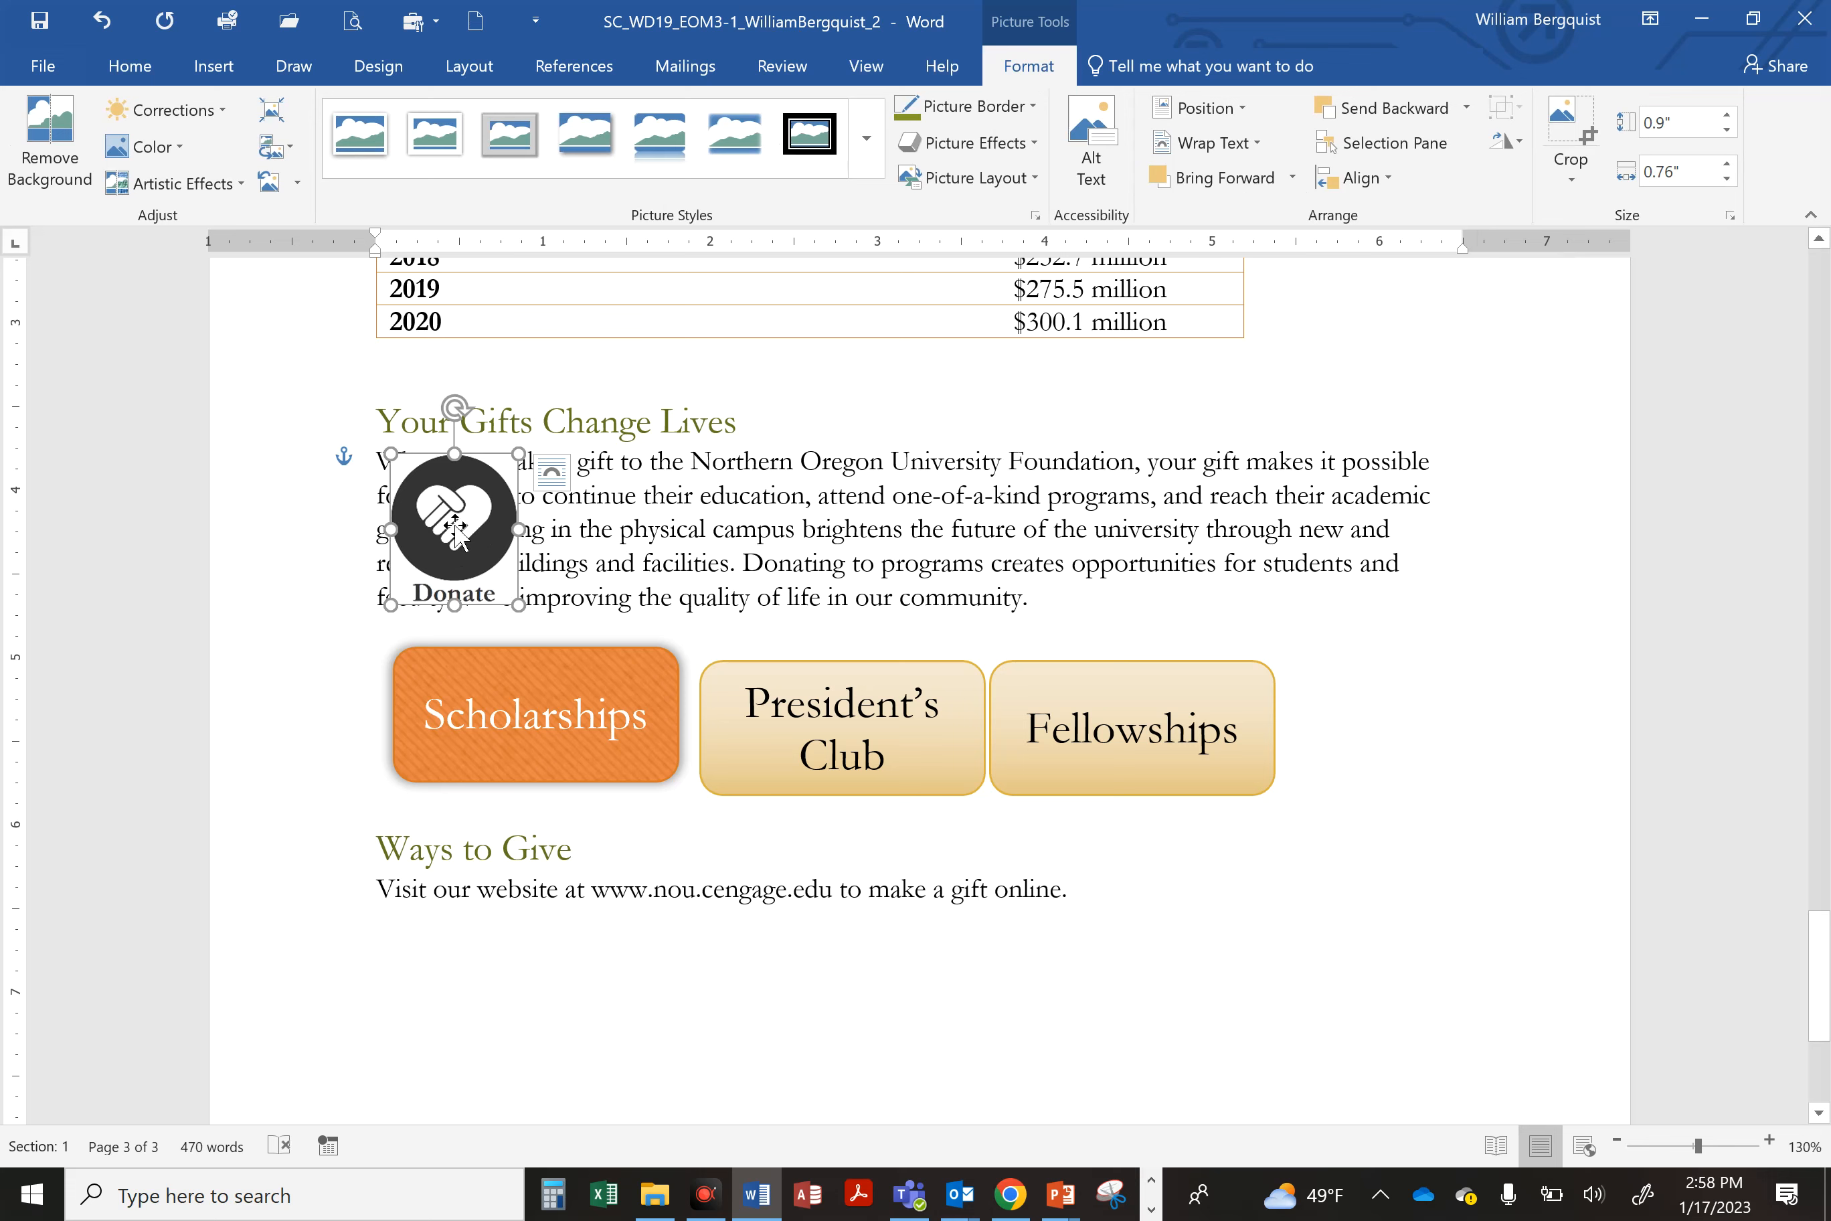
key(ctrl+s)
Step: Set the Donate graphic's text wrapping to Square
click(552, 476)
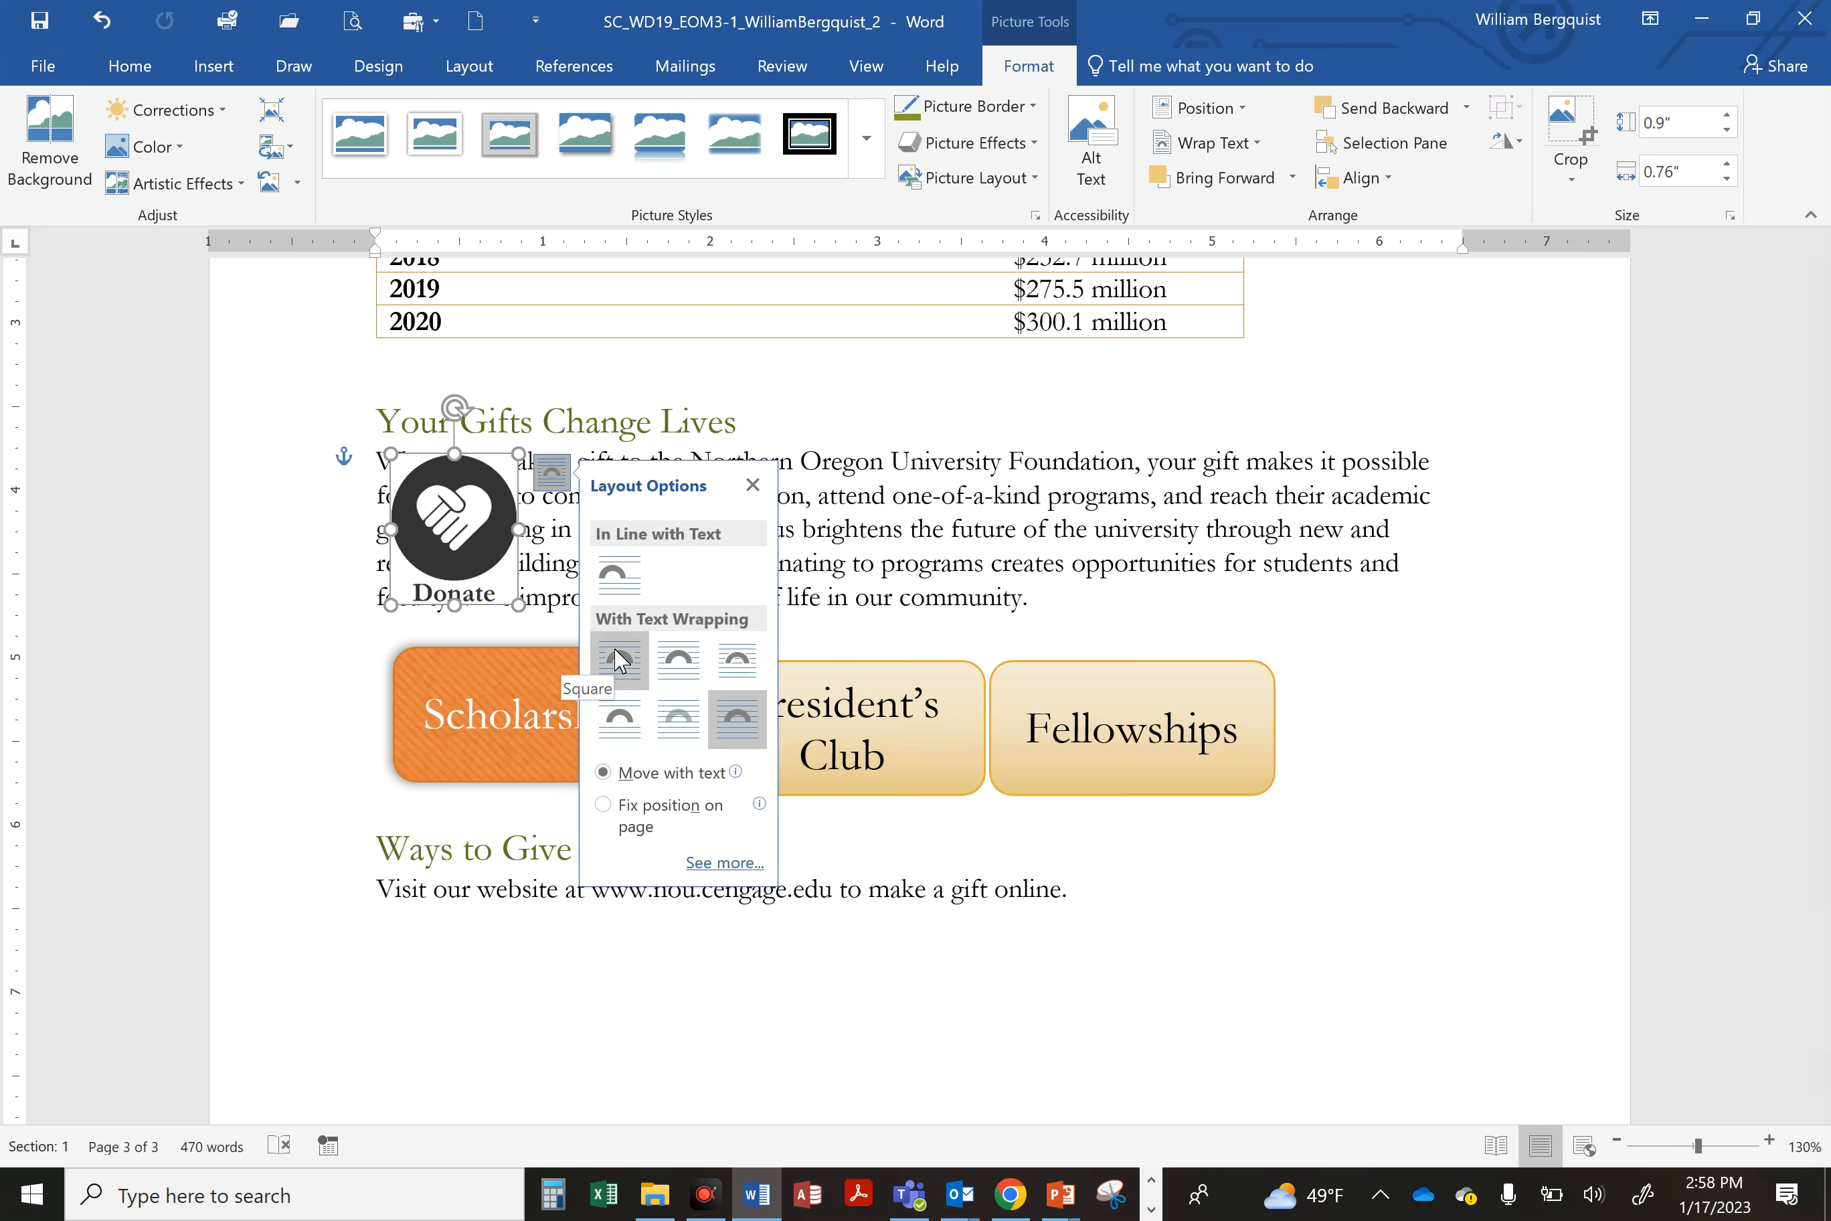
click(620, 660)
click(489, 475)
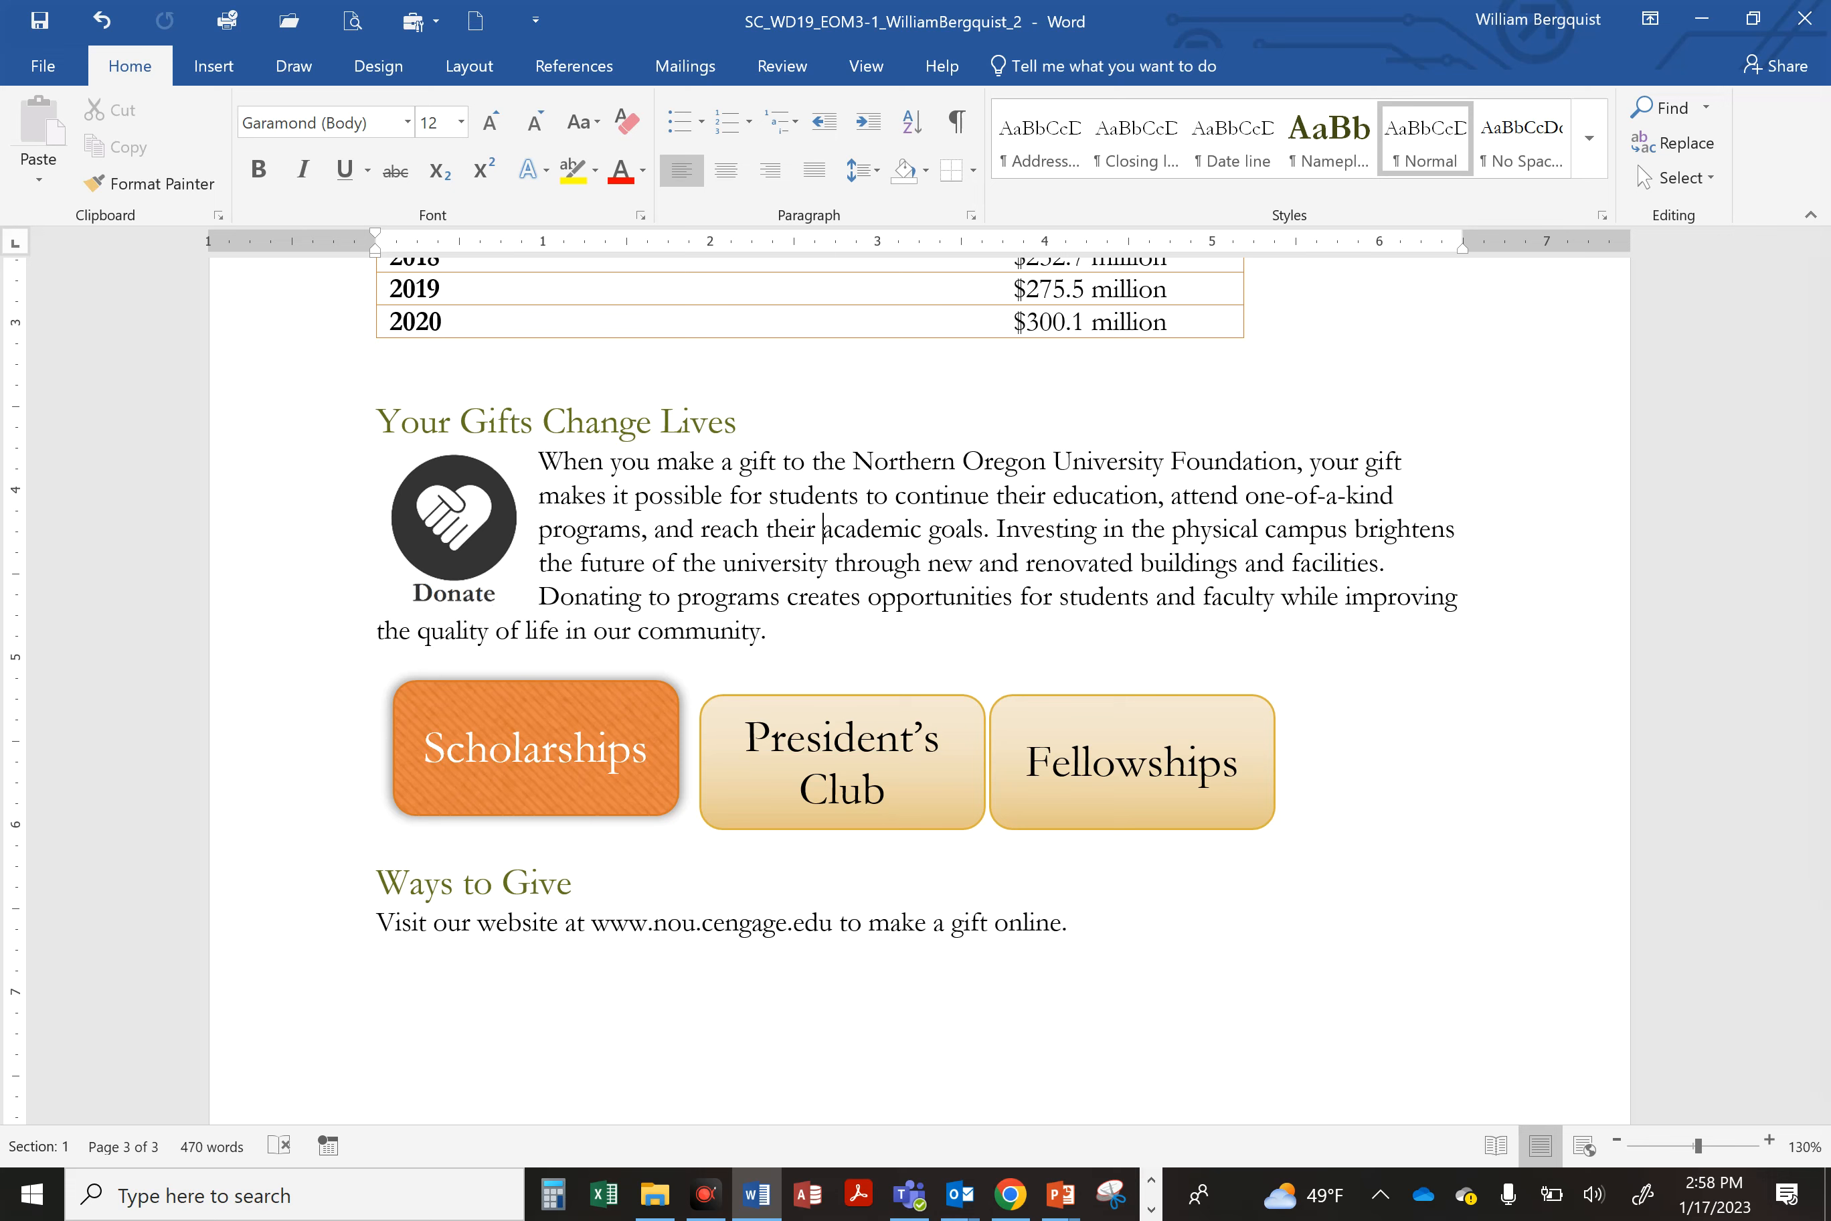
Step: Recolor the Donate graphic to Green, Accent color 1 Light and save
click(451, 516)
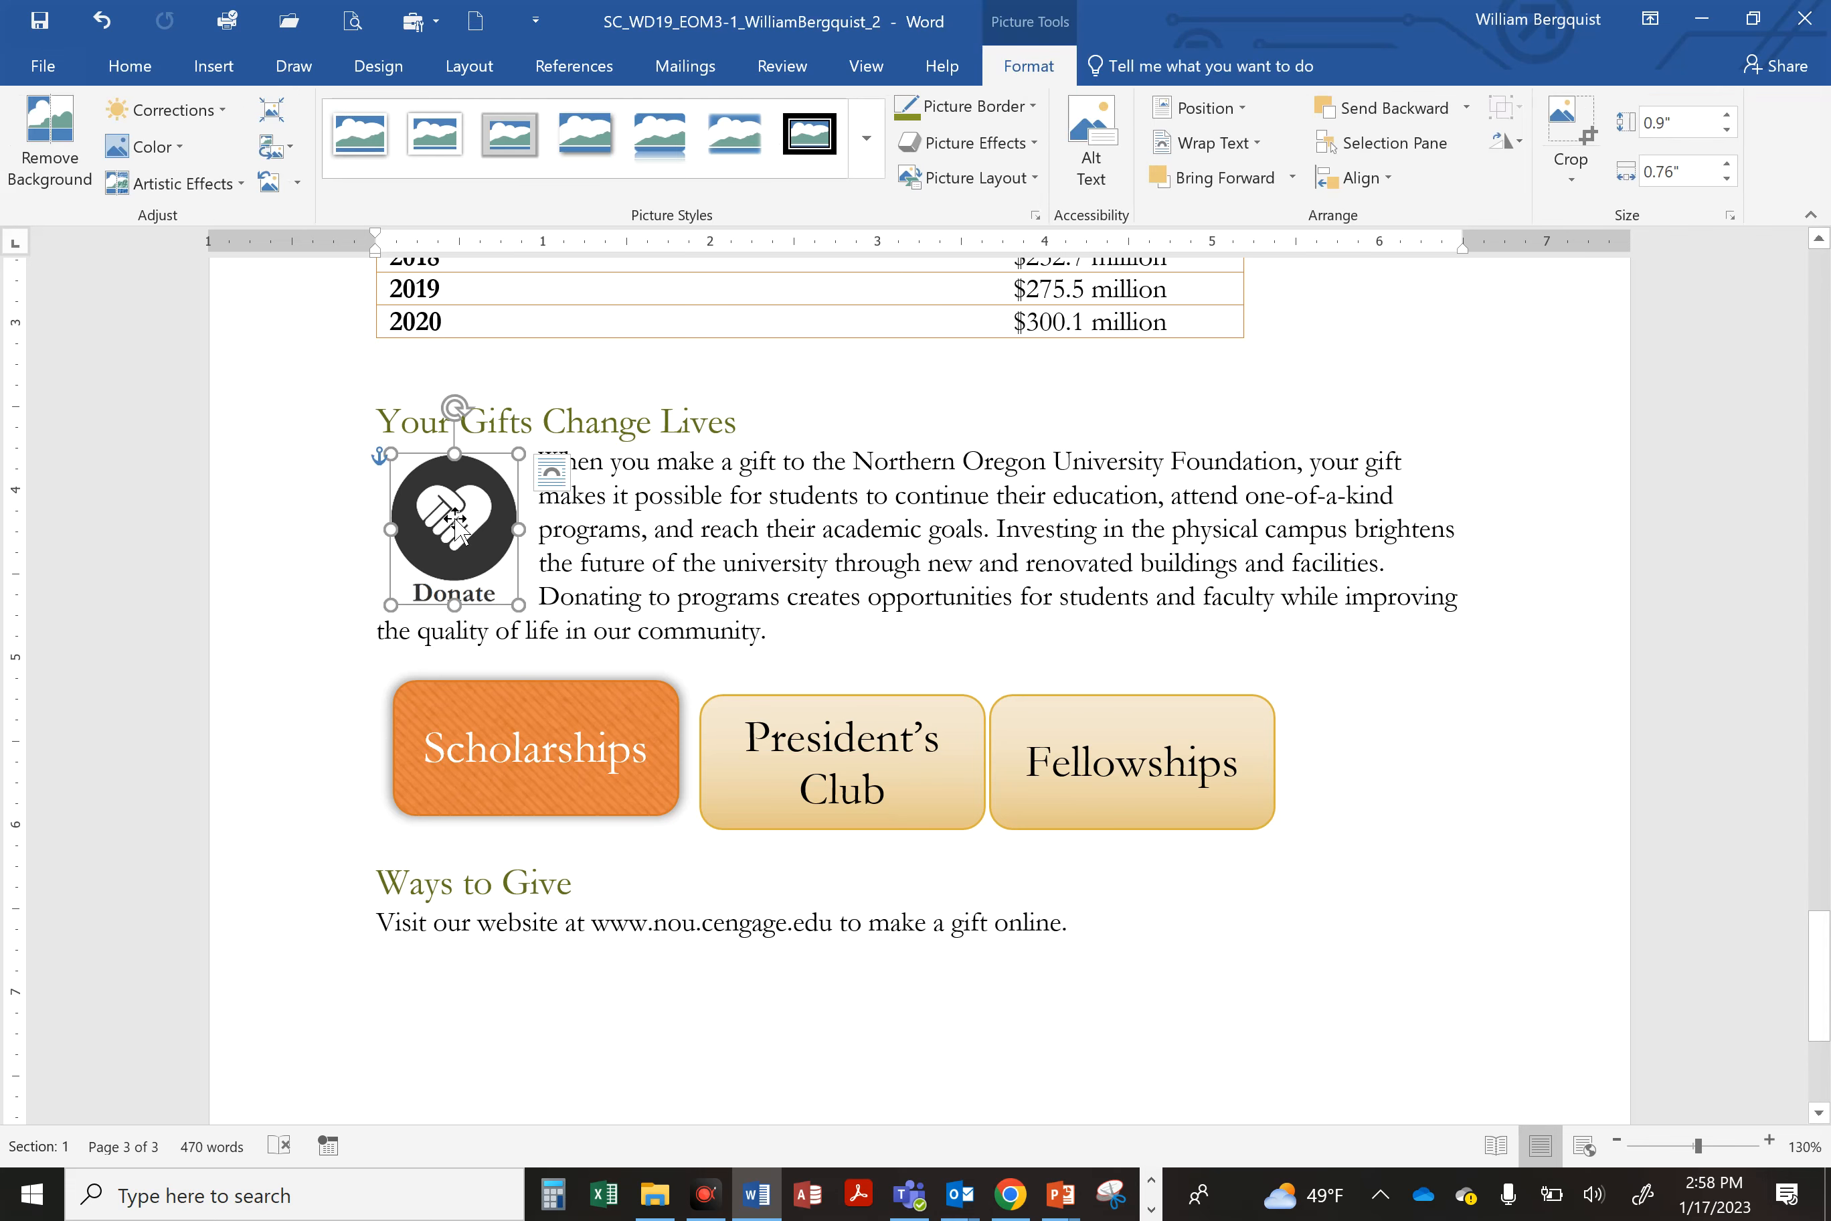
click(1042, 67)
click(124, 151)
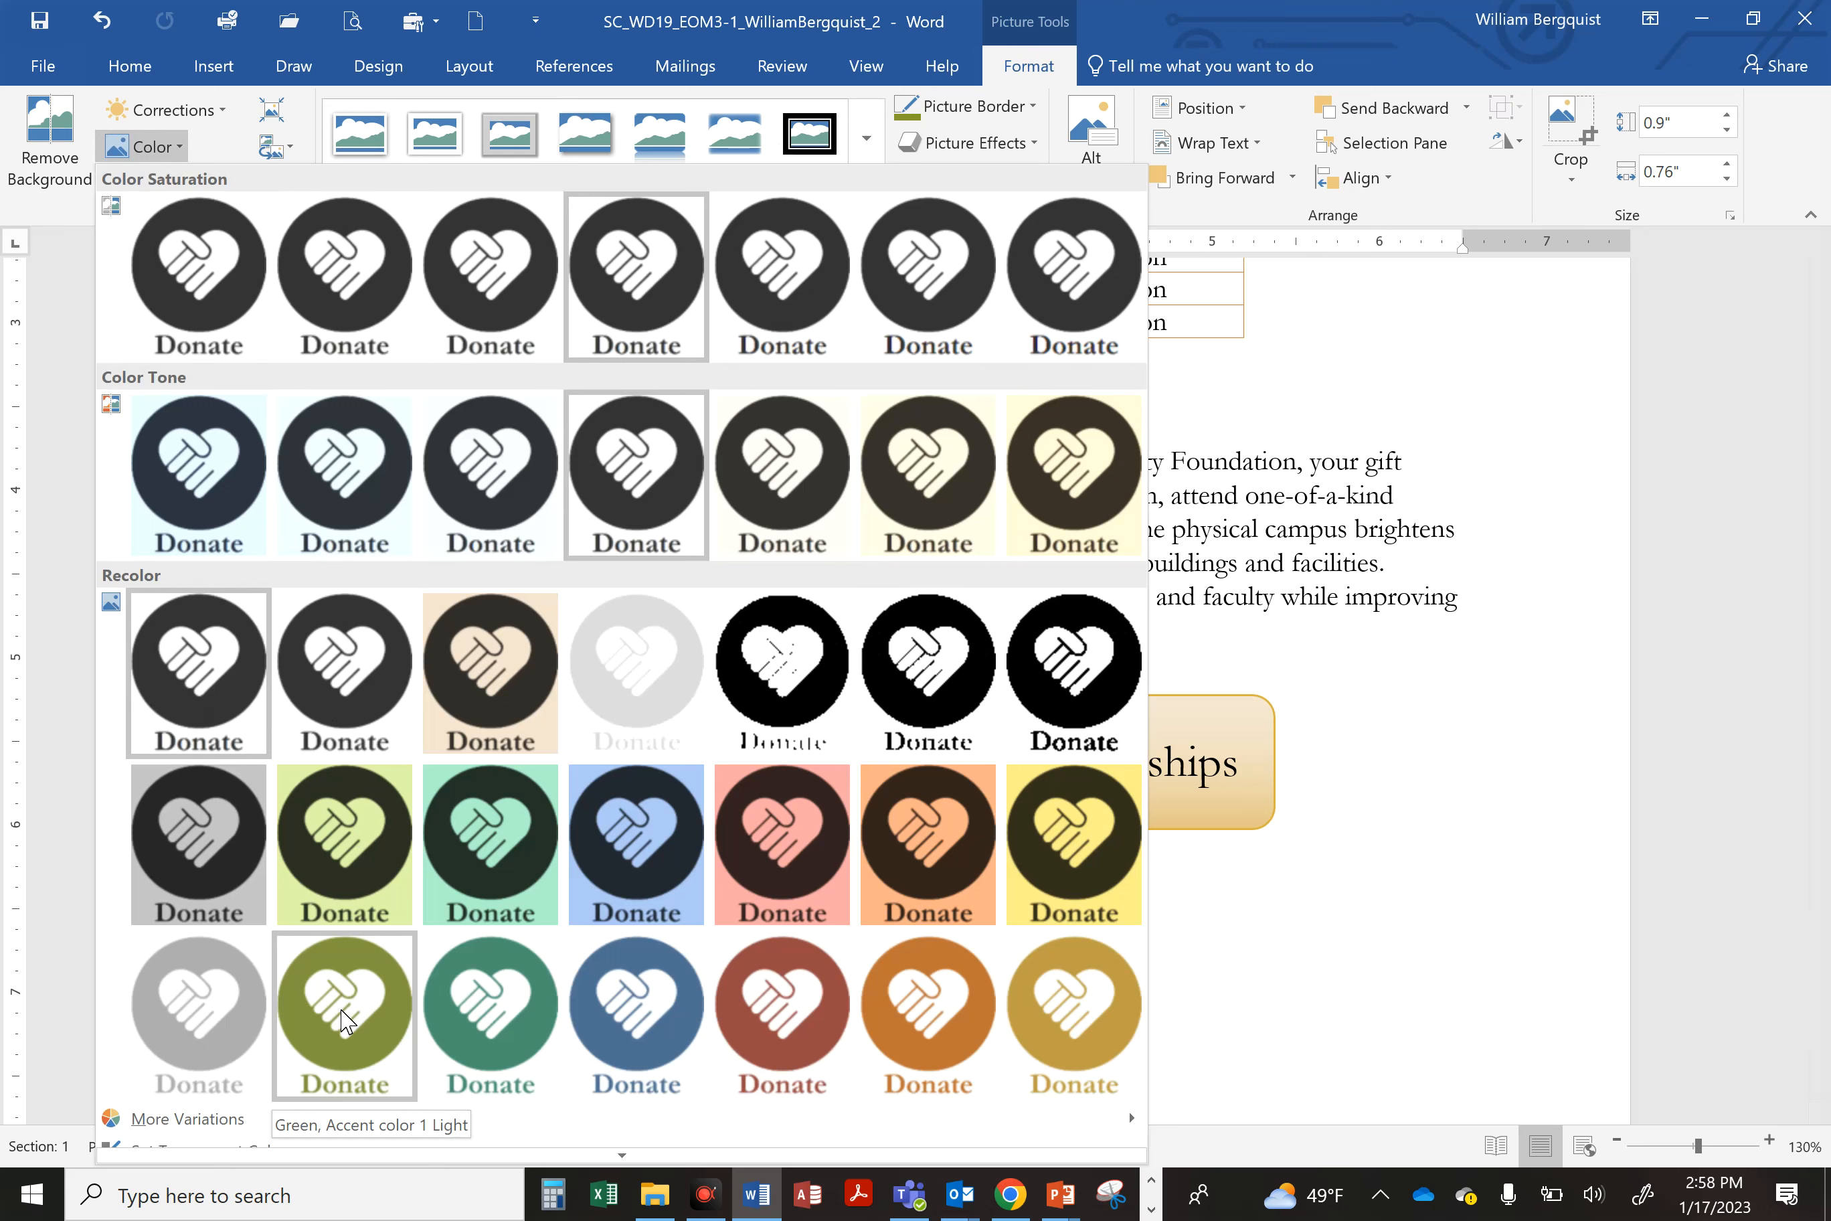
click(343, 1020)
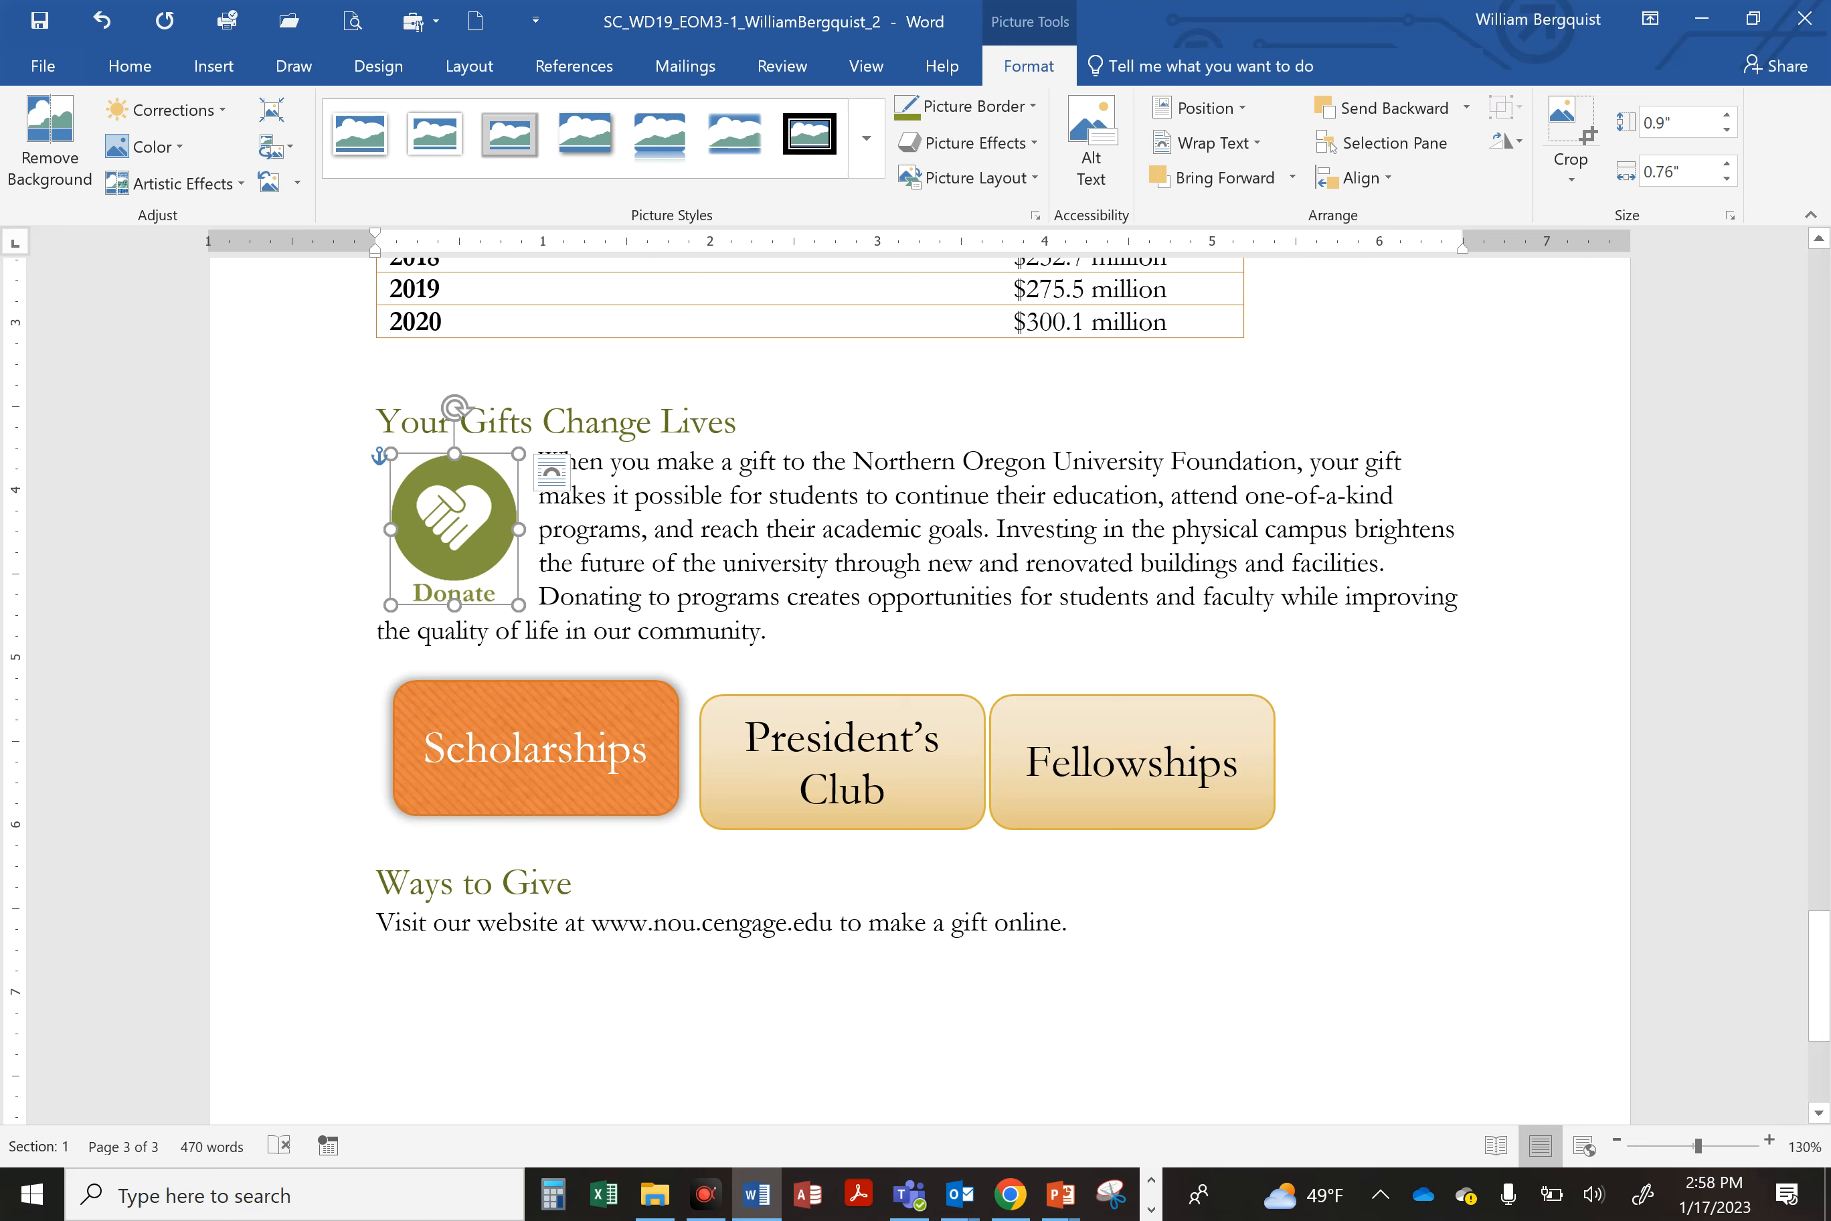
click(40, 21)
Step: Apply the Moderate Effect - Gold, Accent 6 shape style to the President's Club shape
click(854, 712)
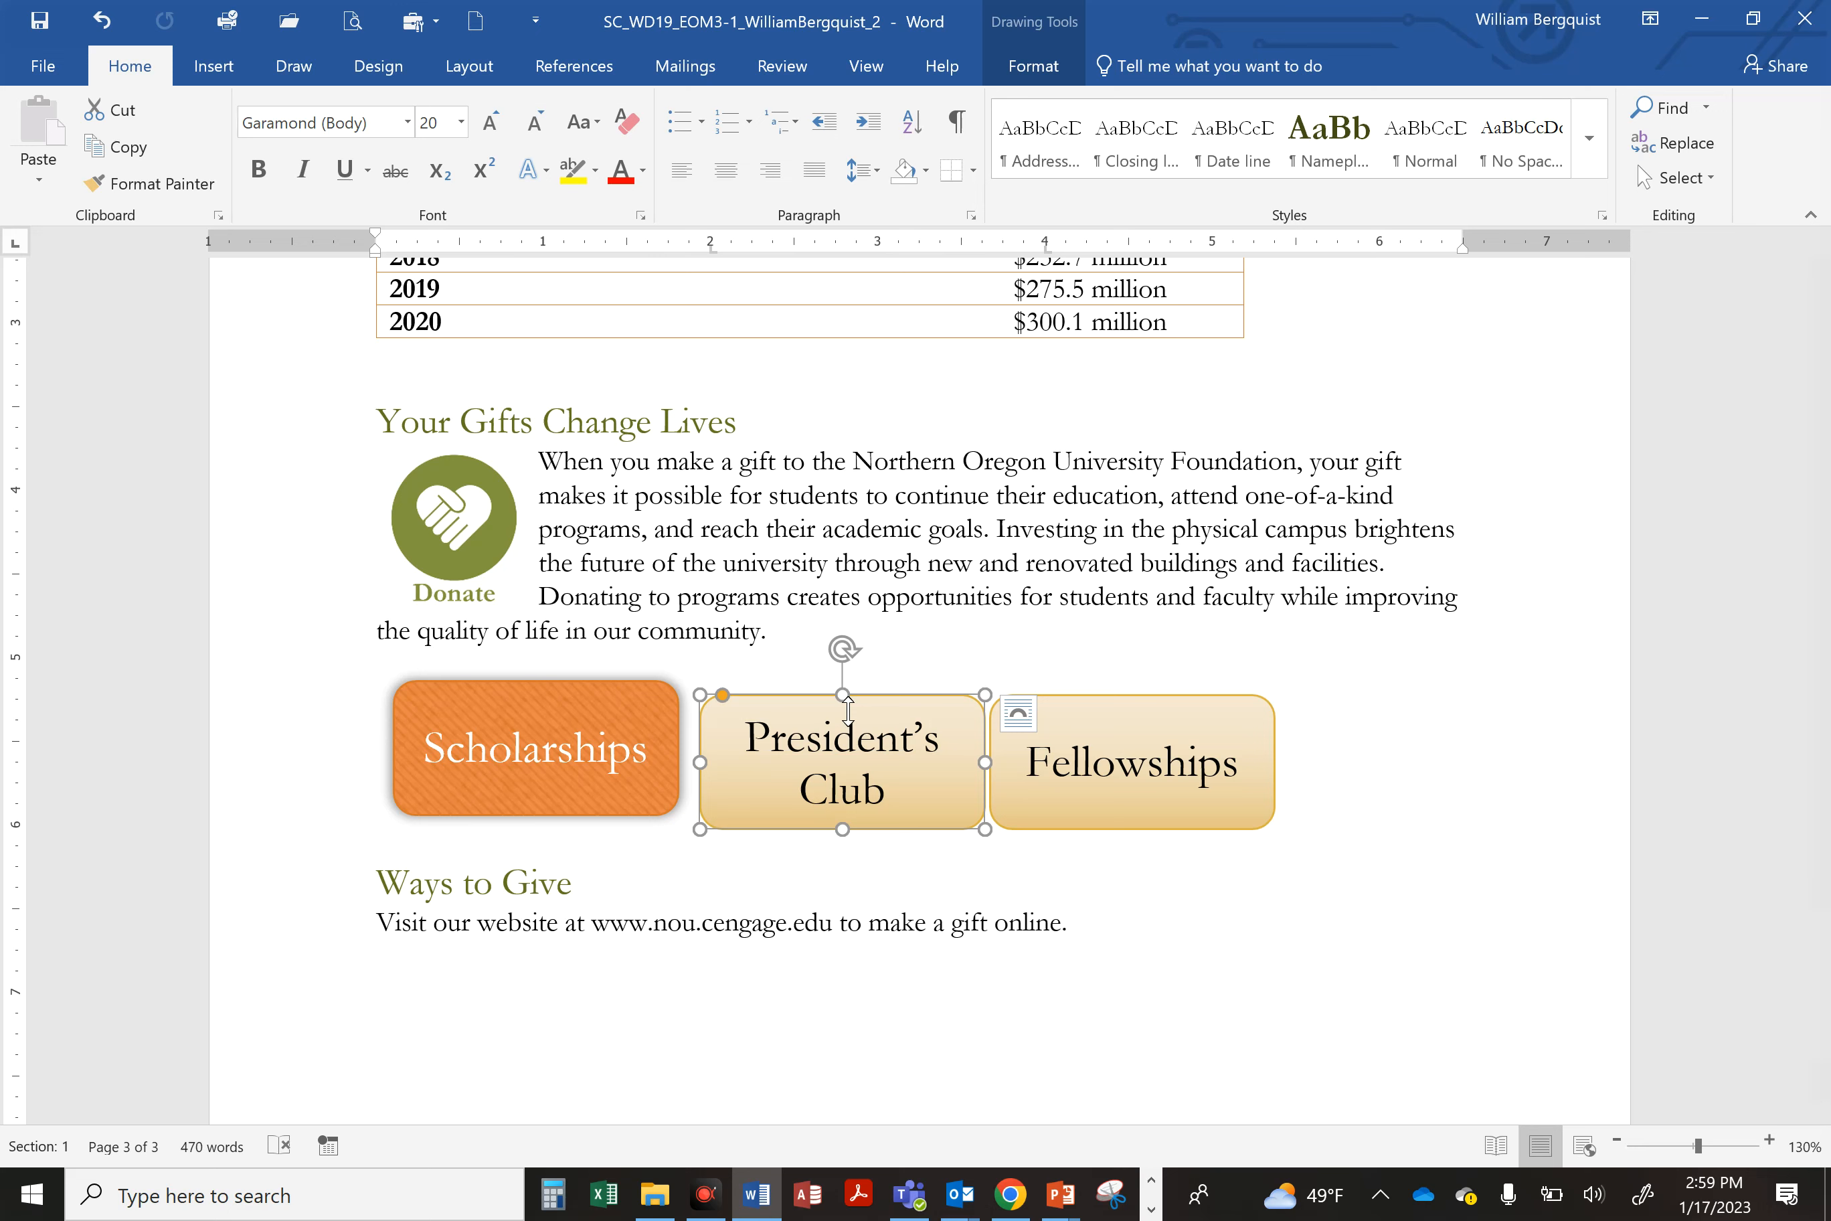
click(1072, 79)
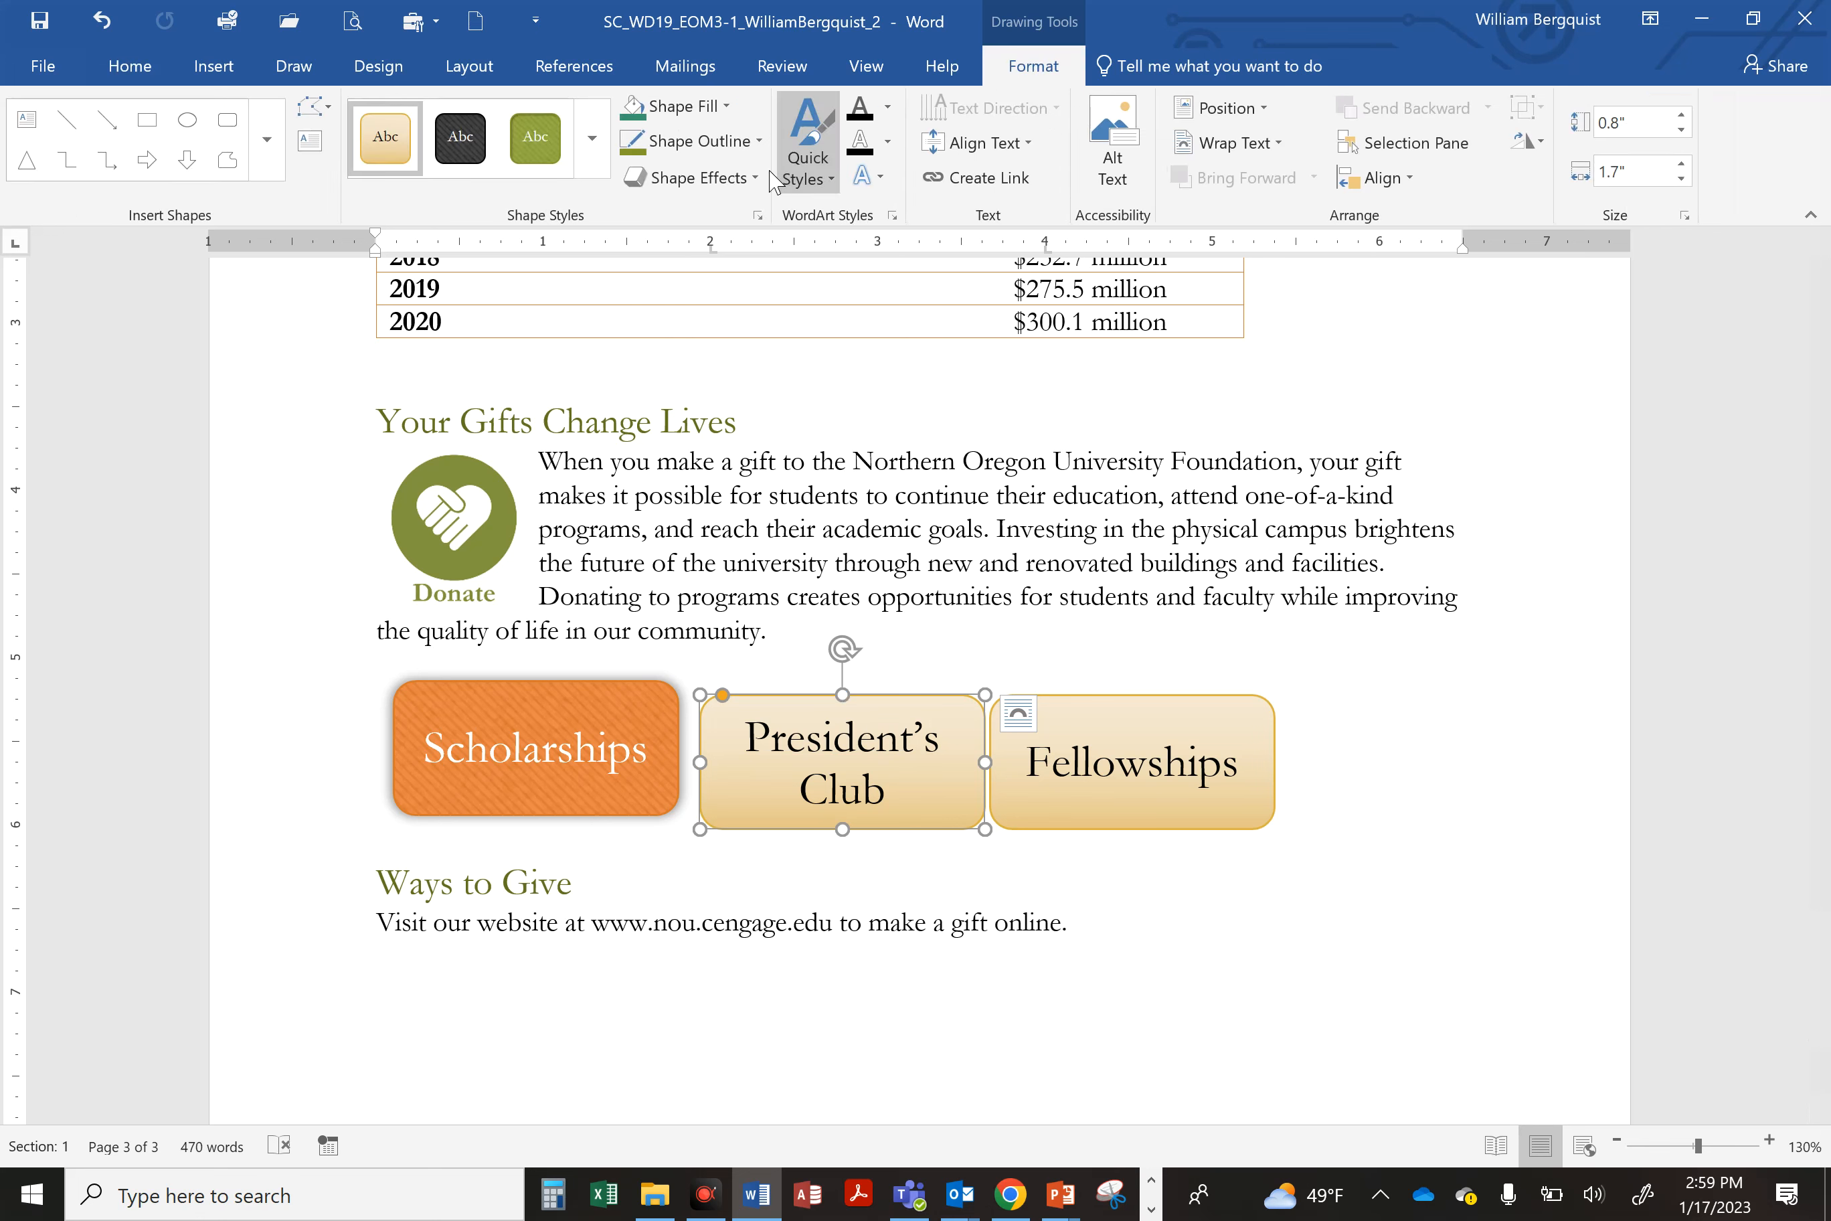
click(711, 188)
click(707, 177)
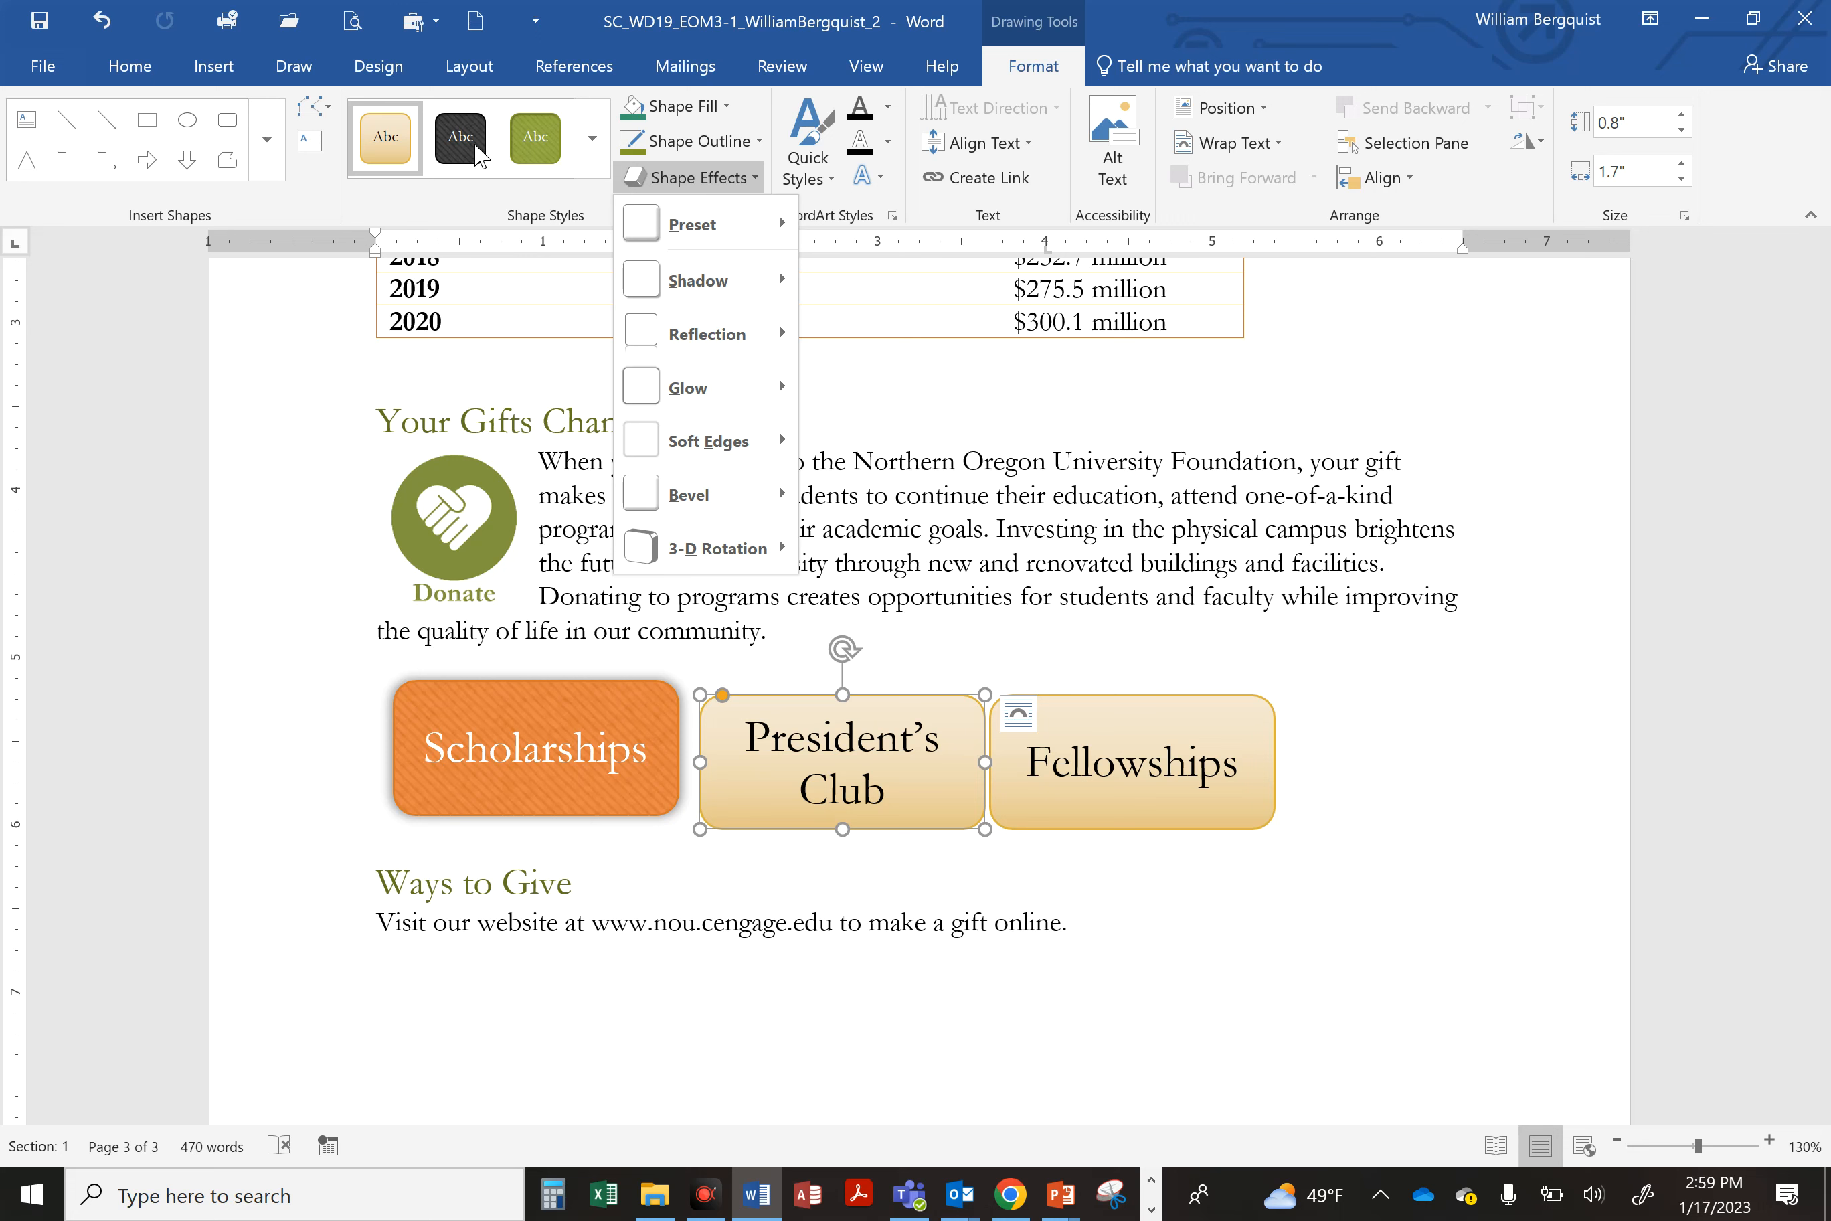
click(591, 139)
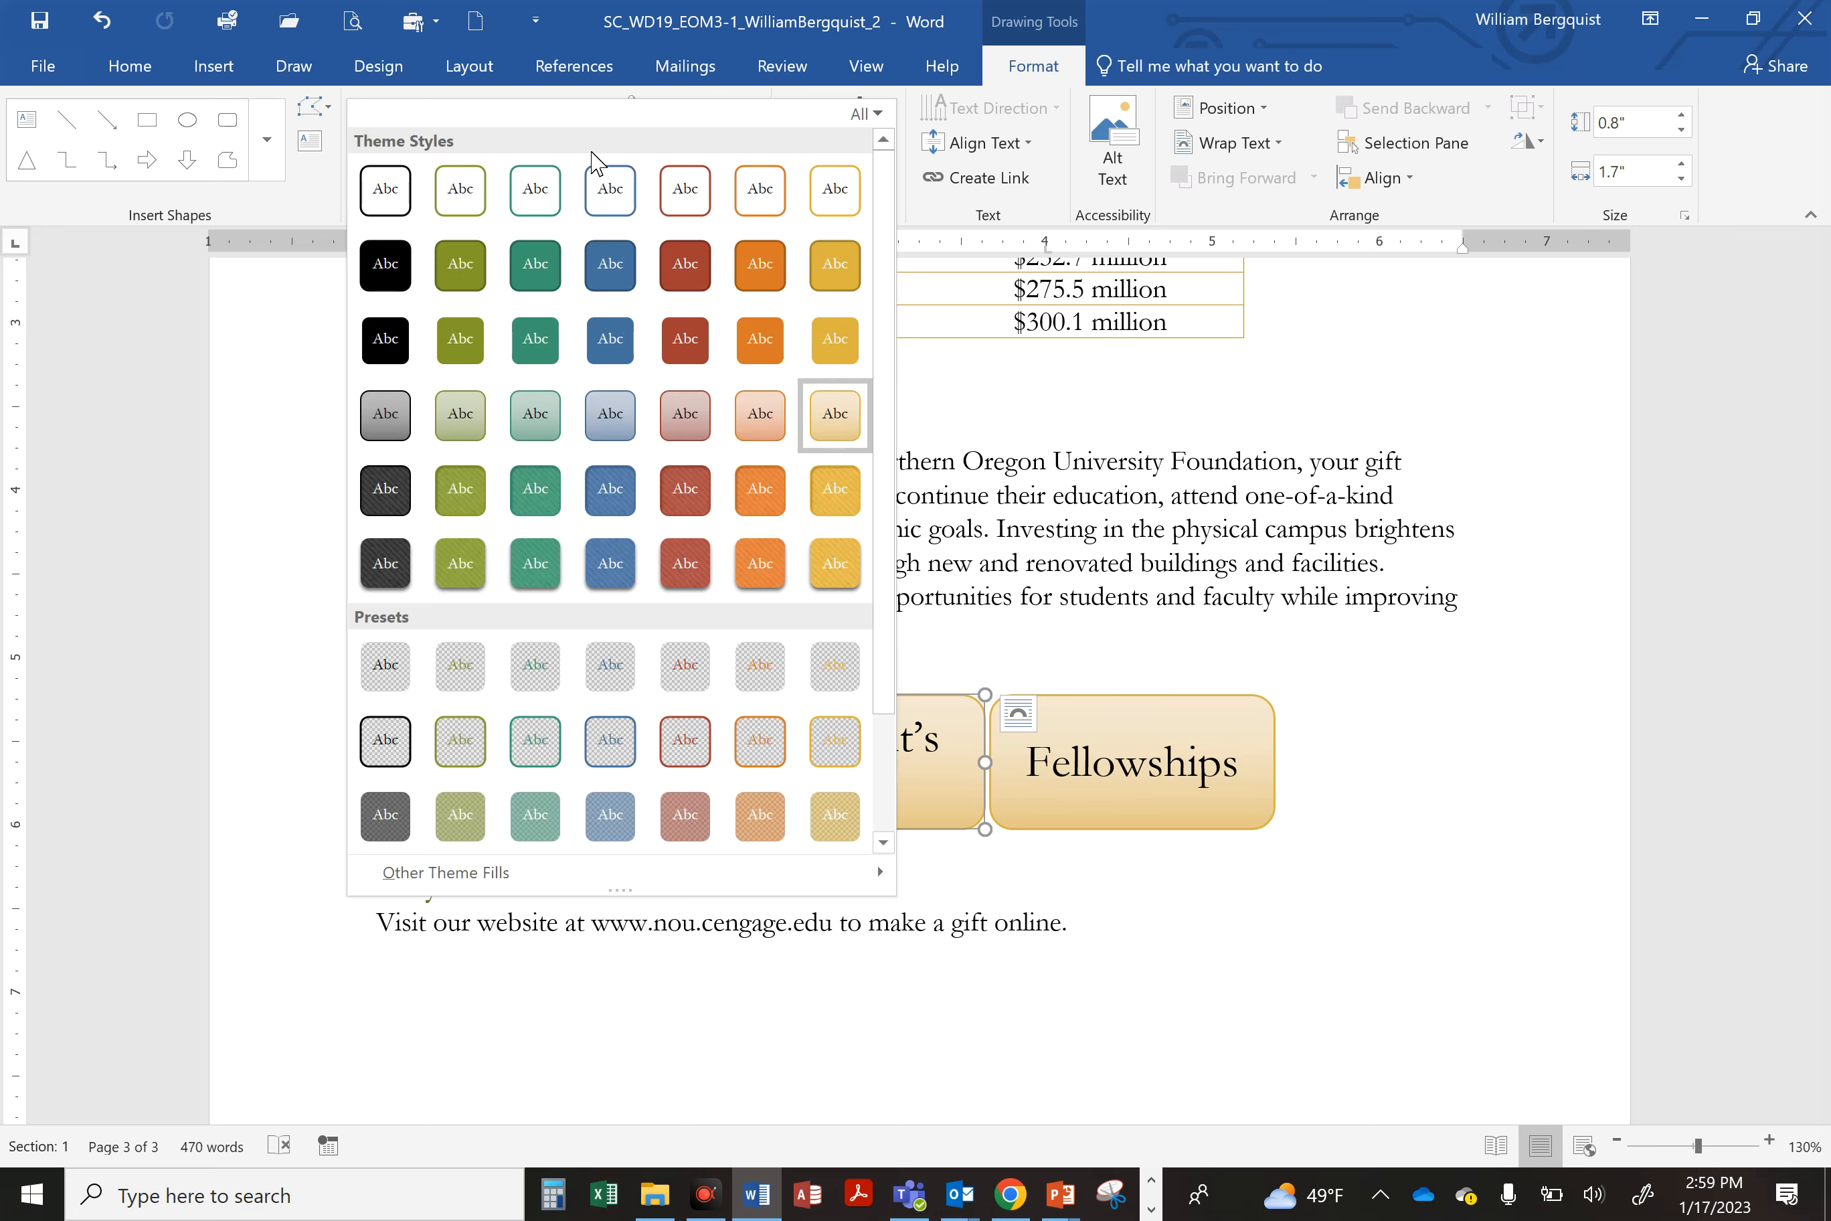
click(835, 490)
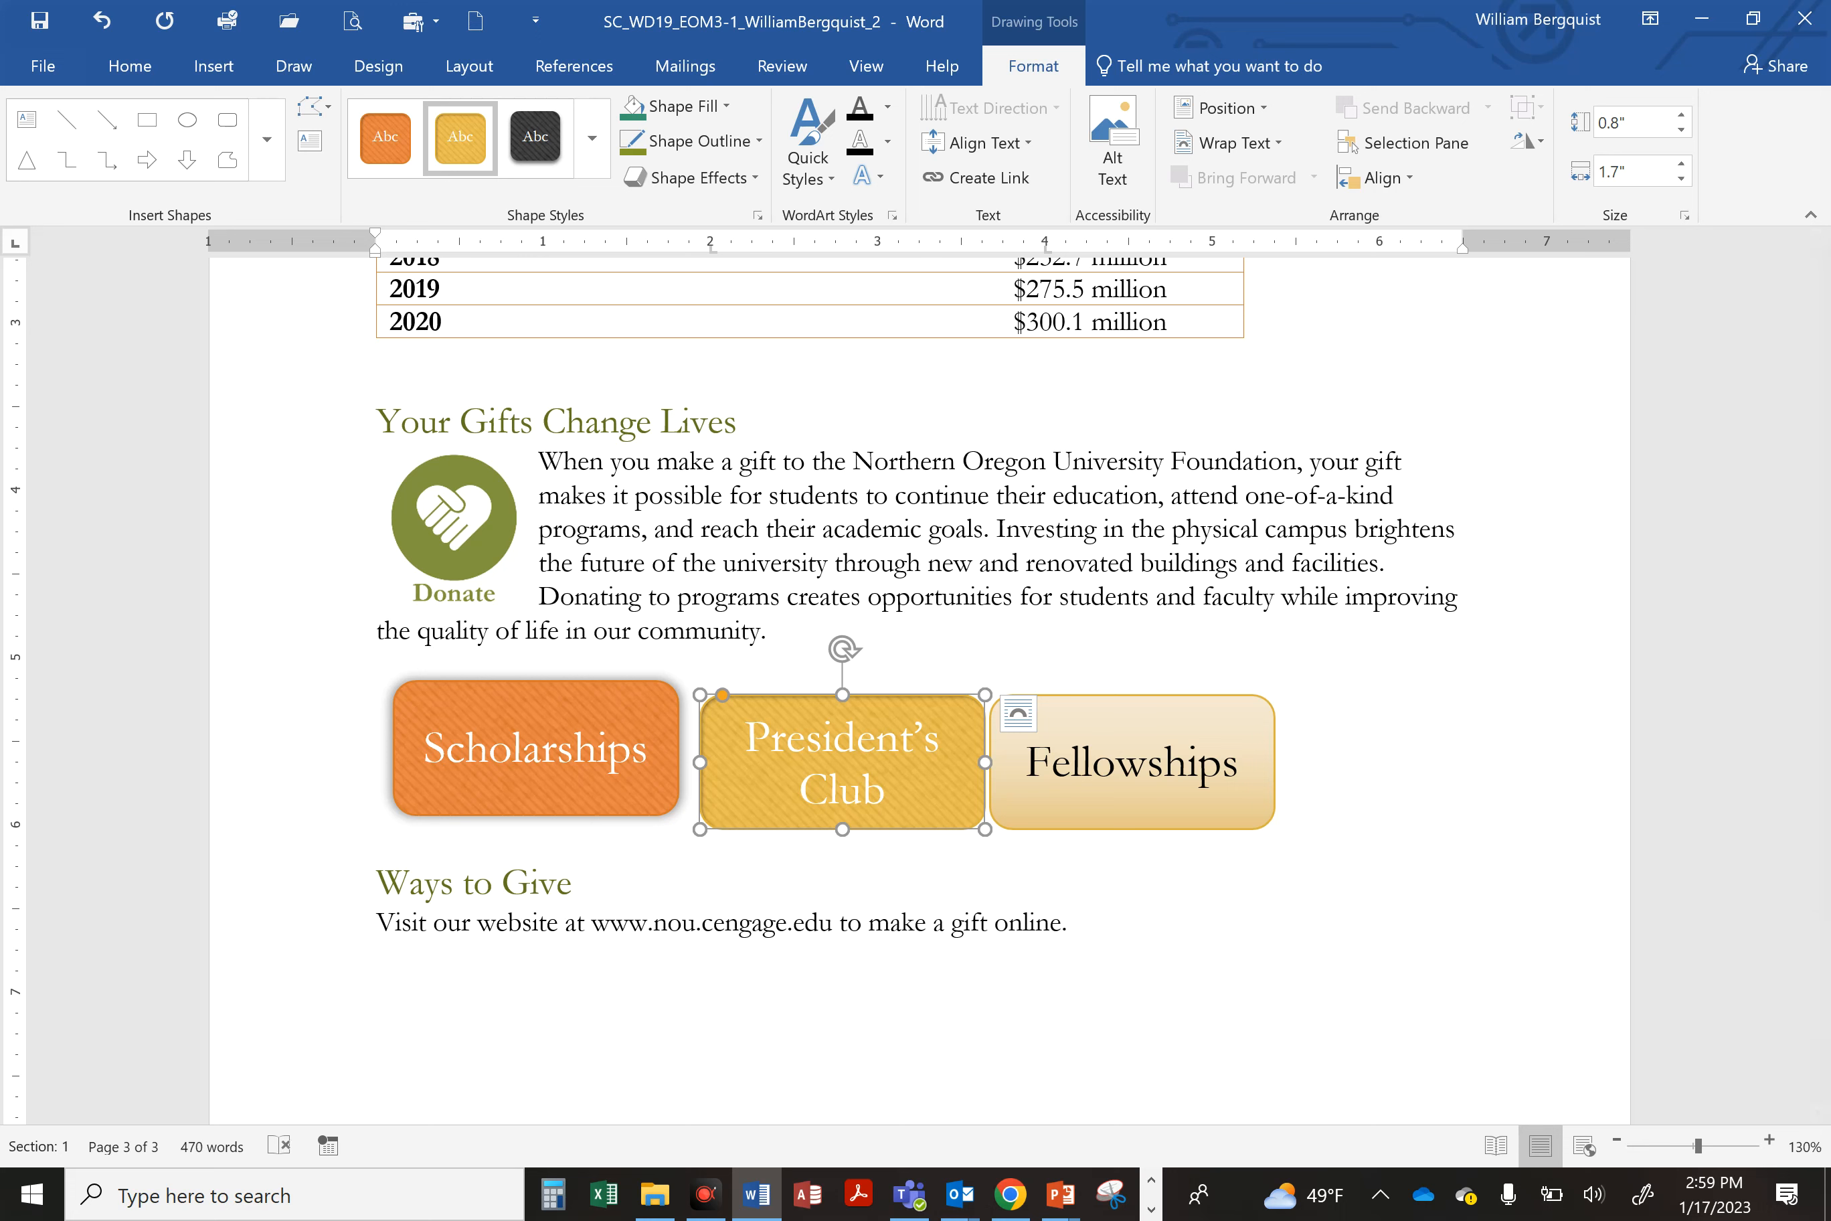
Step: Add an Offset: Center outer shadow to the President's Club shape and save
click(711, 182)
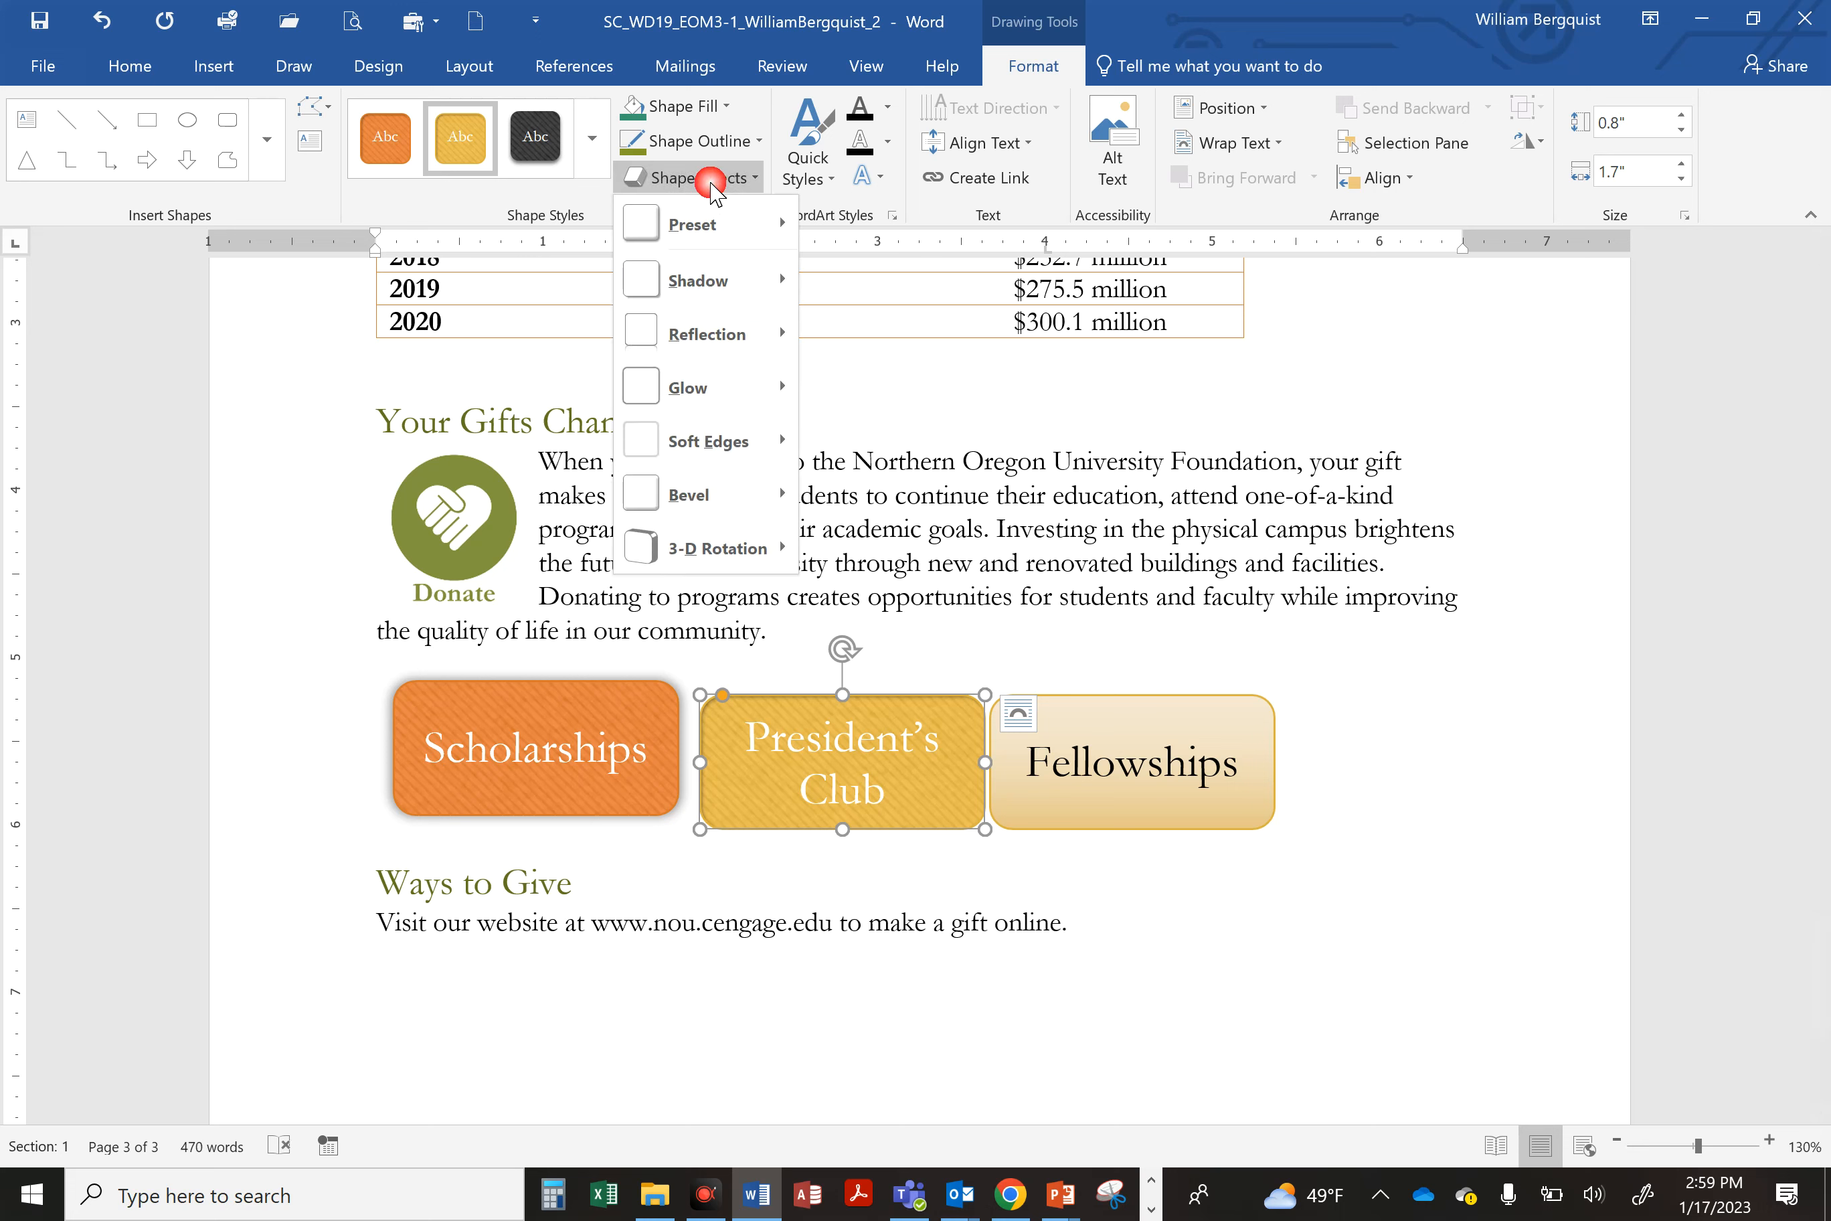
mouse_move(725, 293)
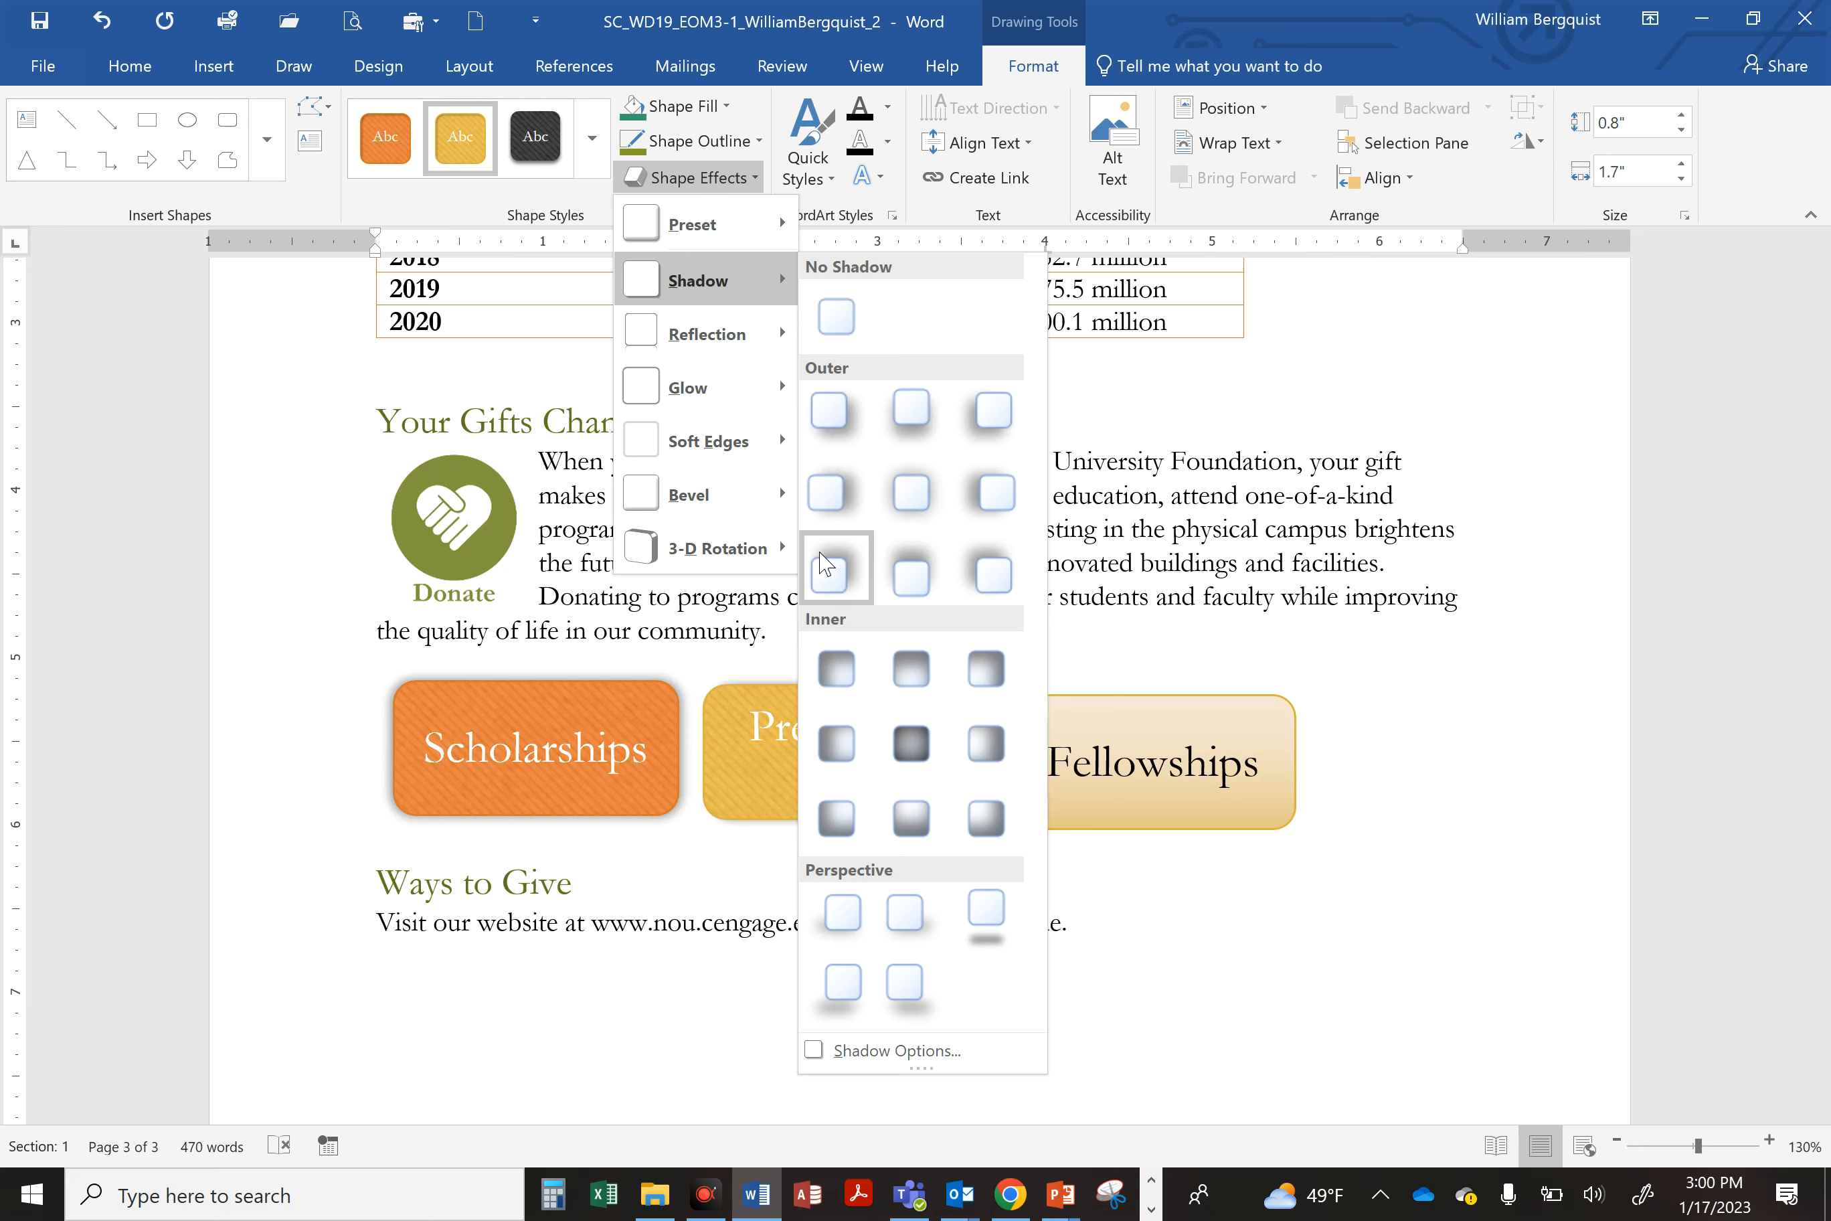
click(921, 498)
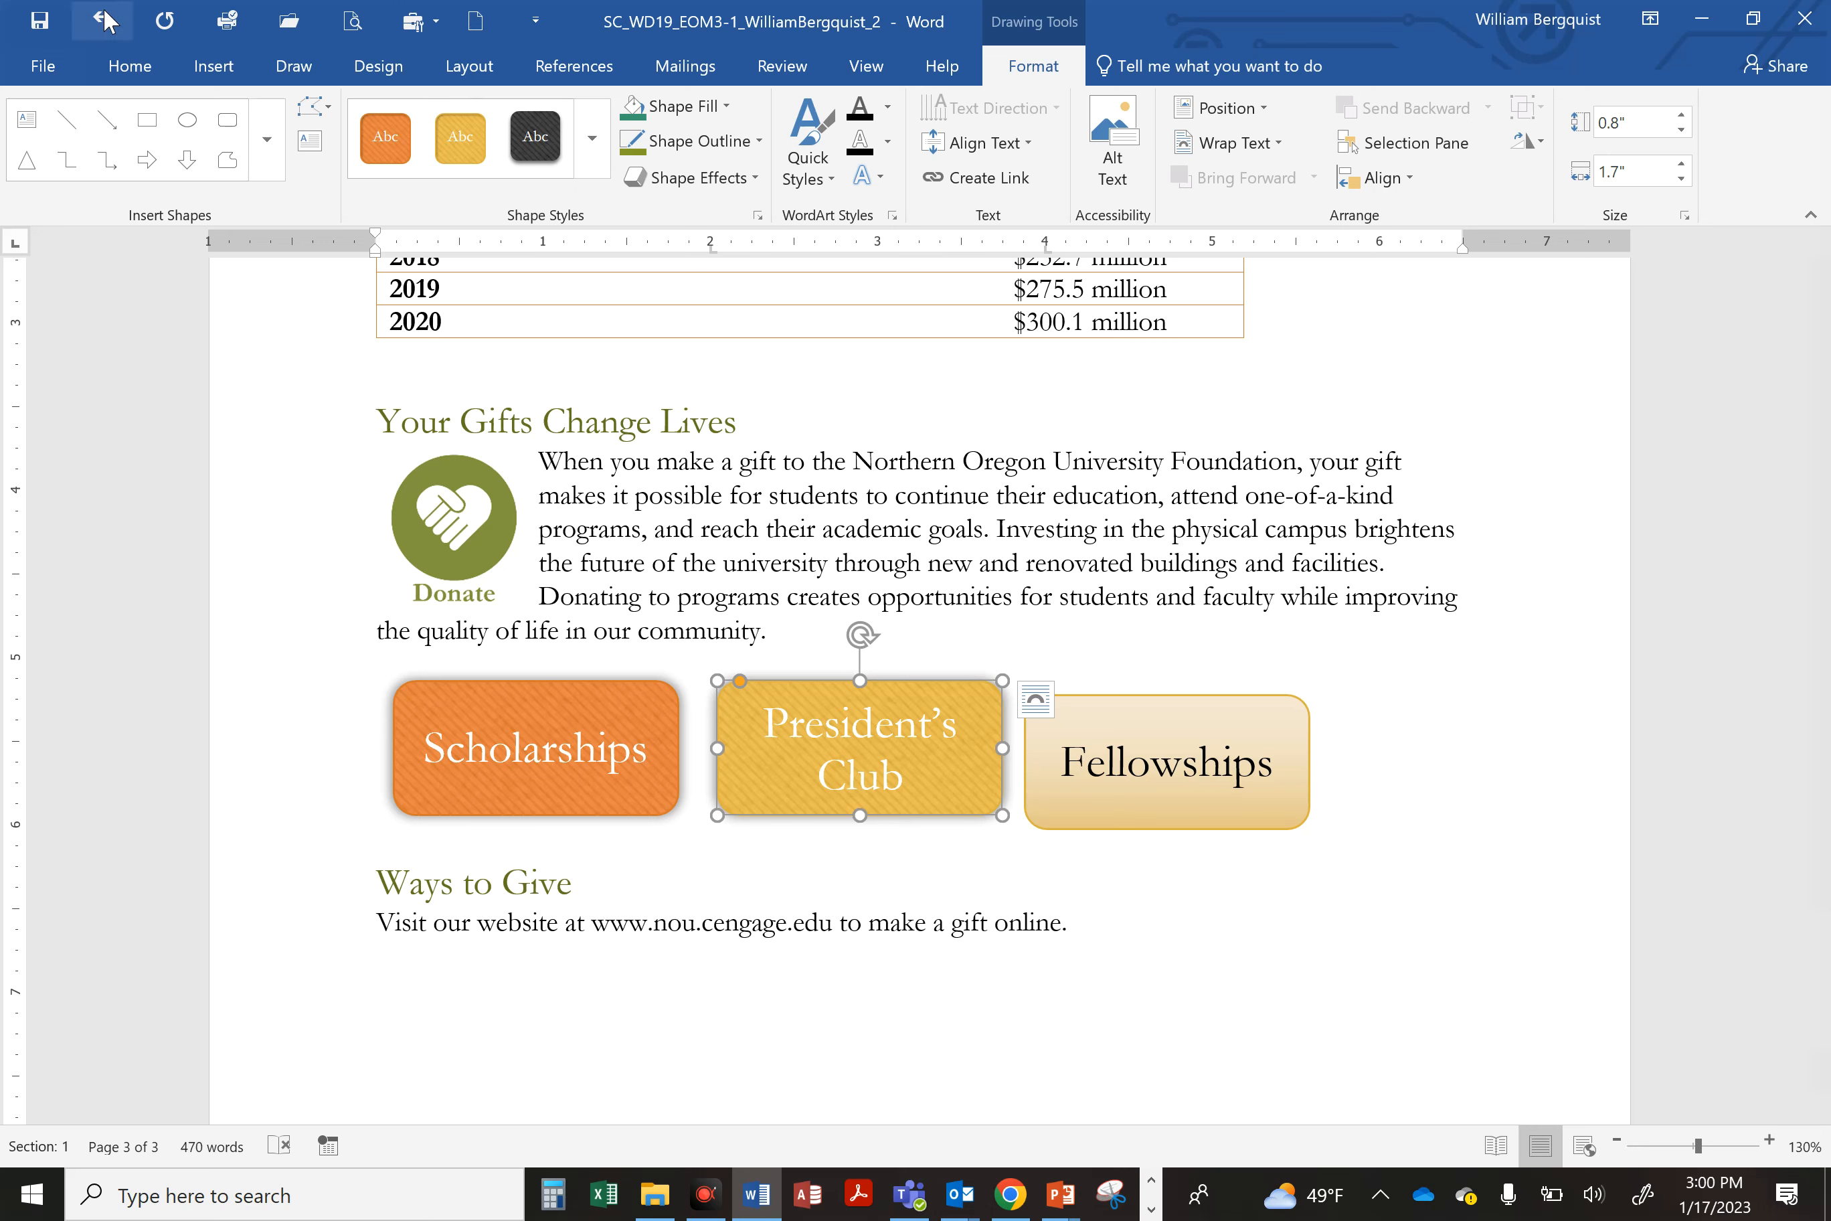
click(45, 25)
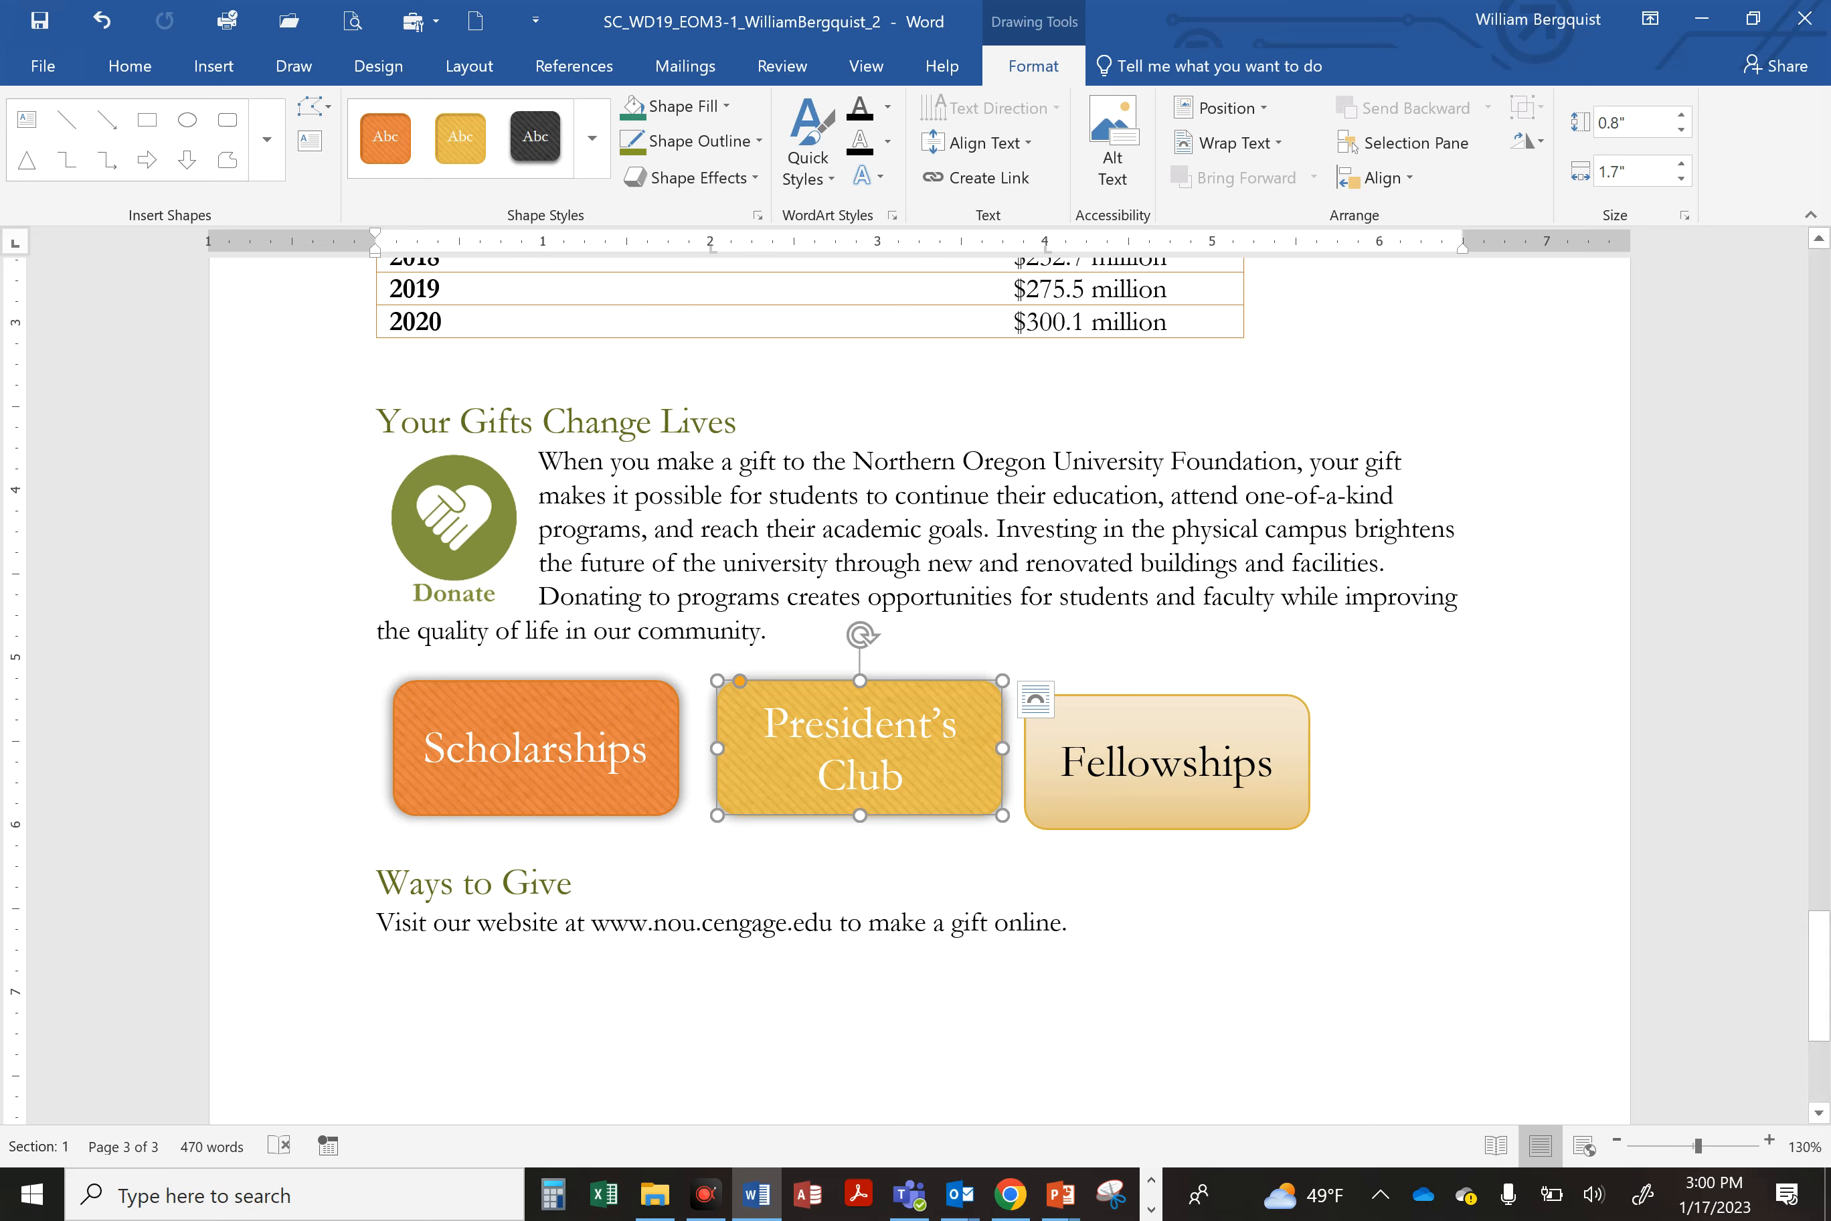
Step: Use Format Painter to copy the Scholarships shape's formatting onto the Fellowships shape, then save the document
click(1138, 714)
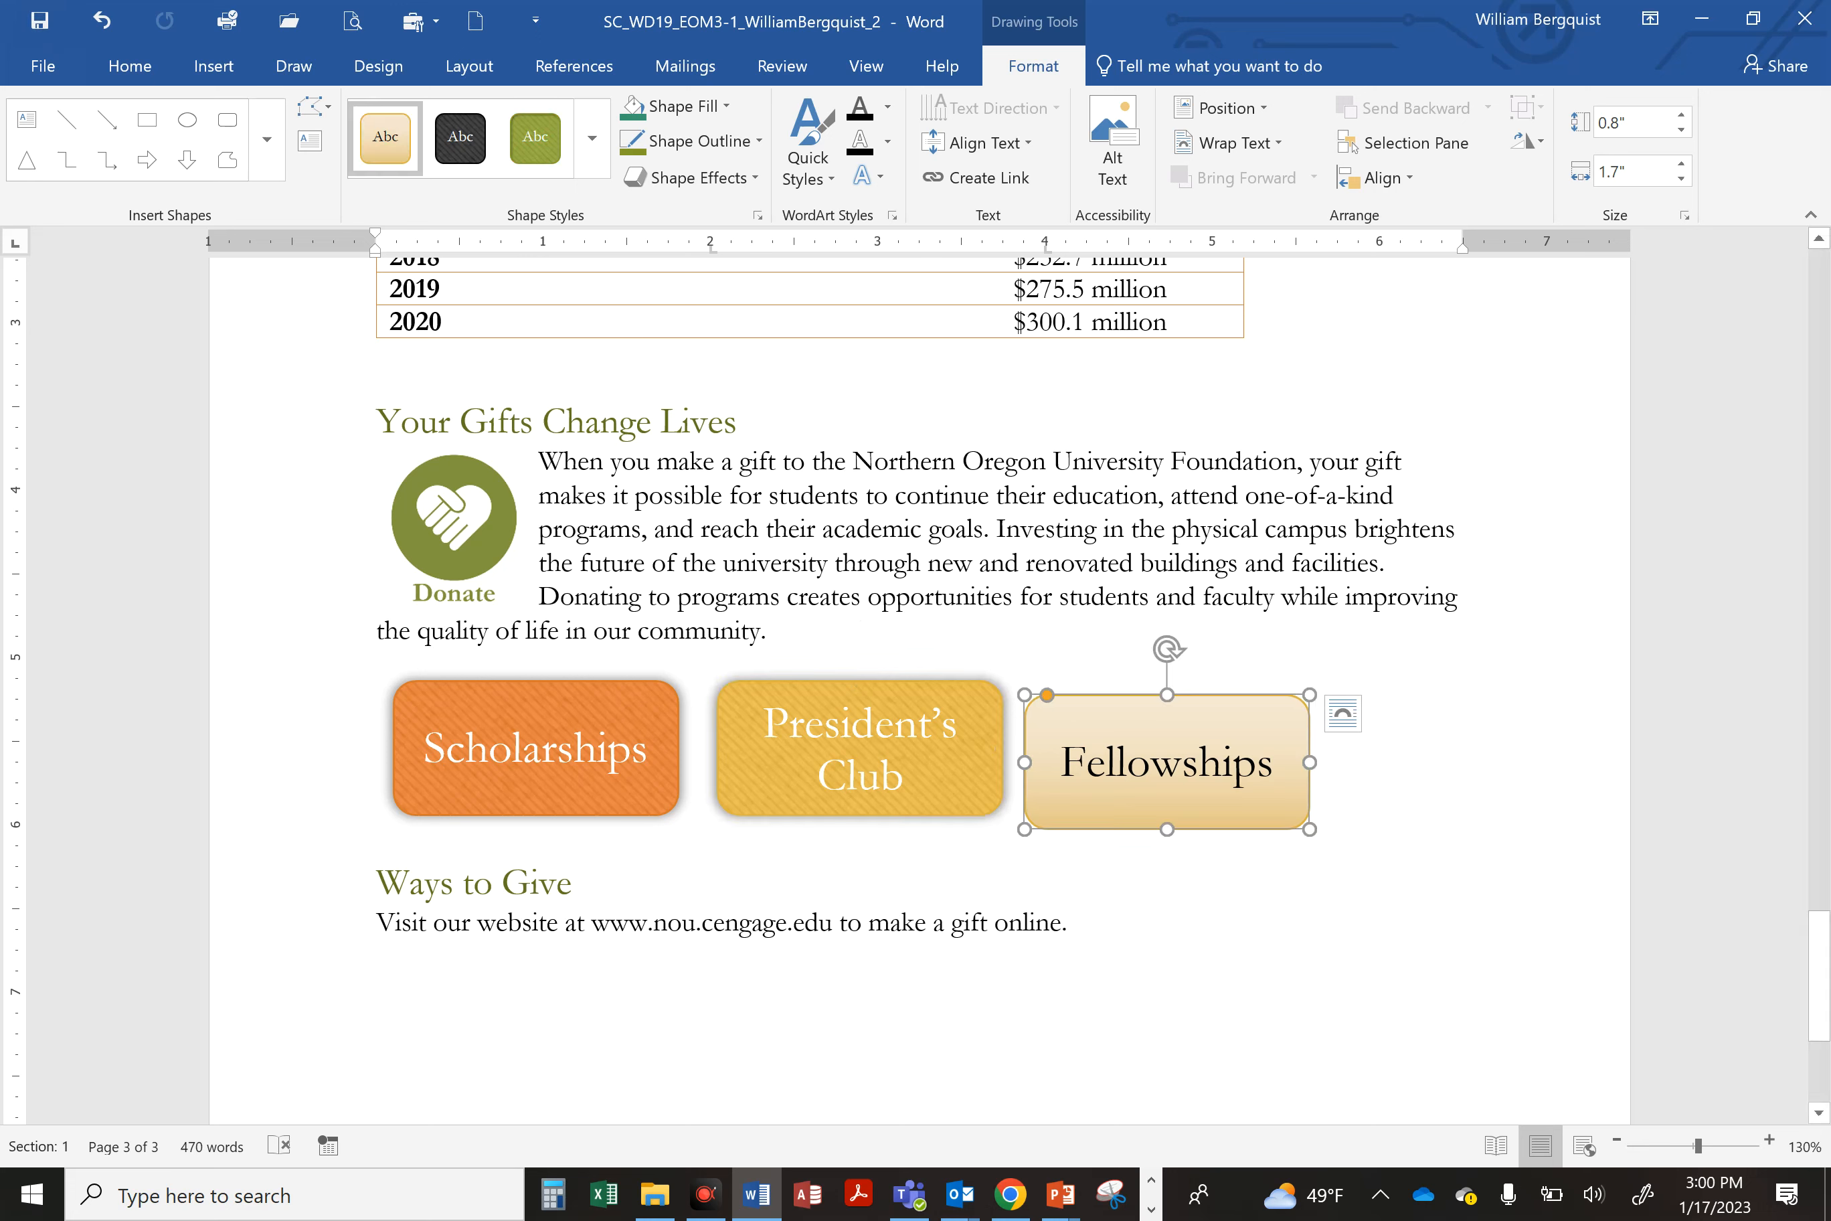
click(570, 708)
click(615, 680)
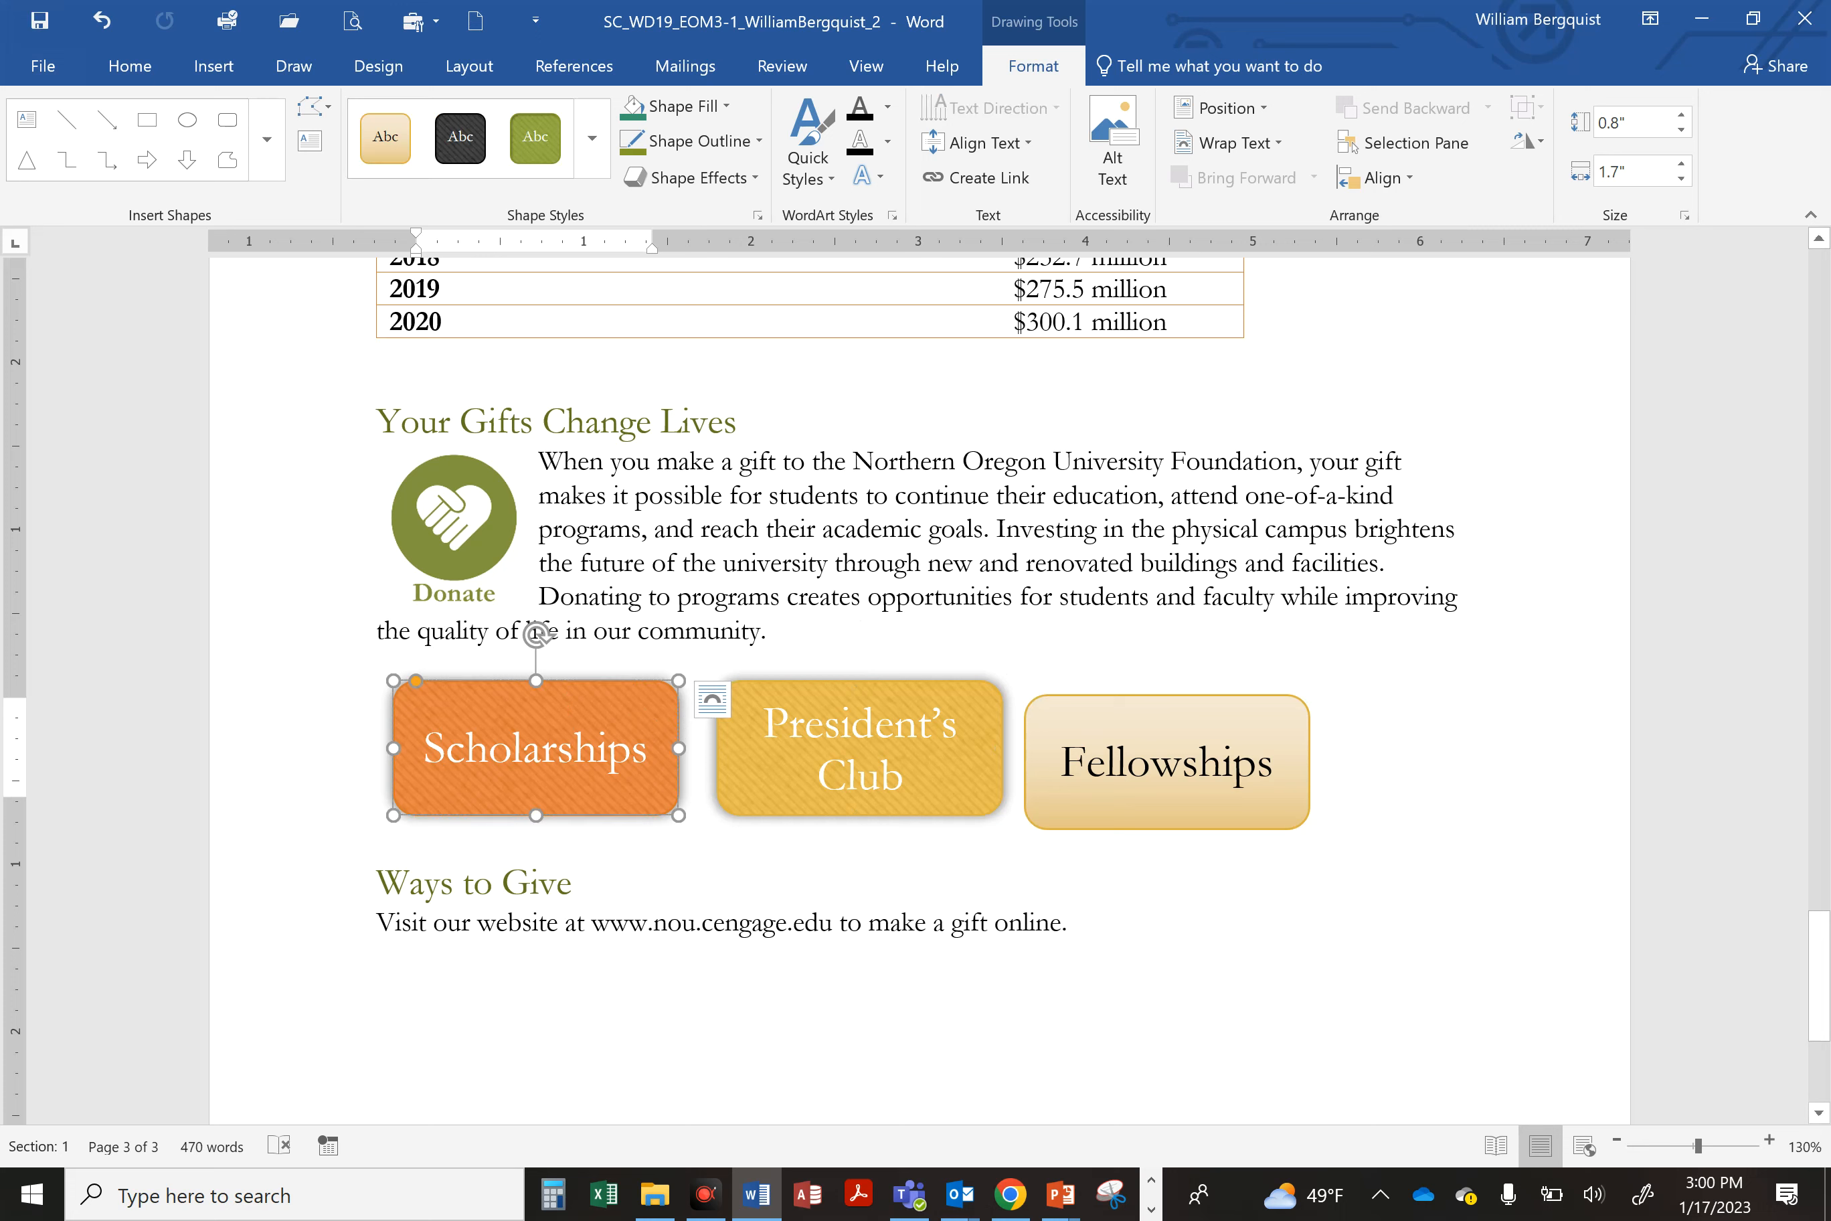
click(111, 75)
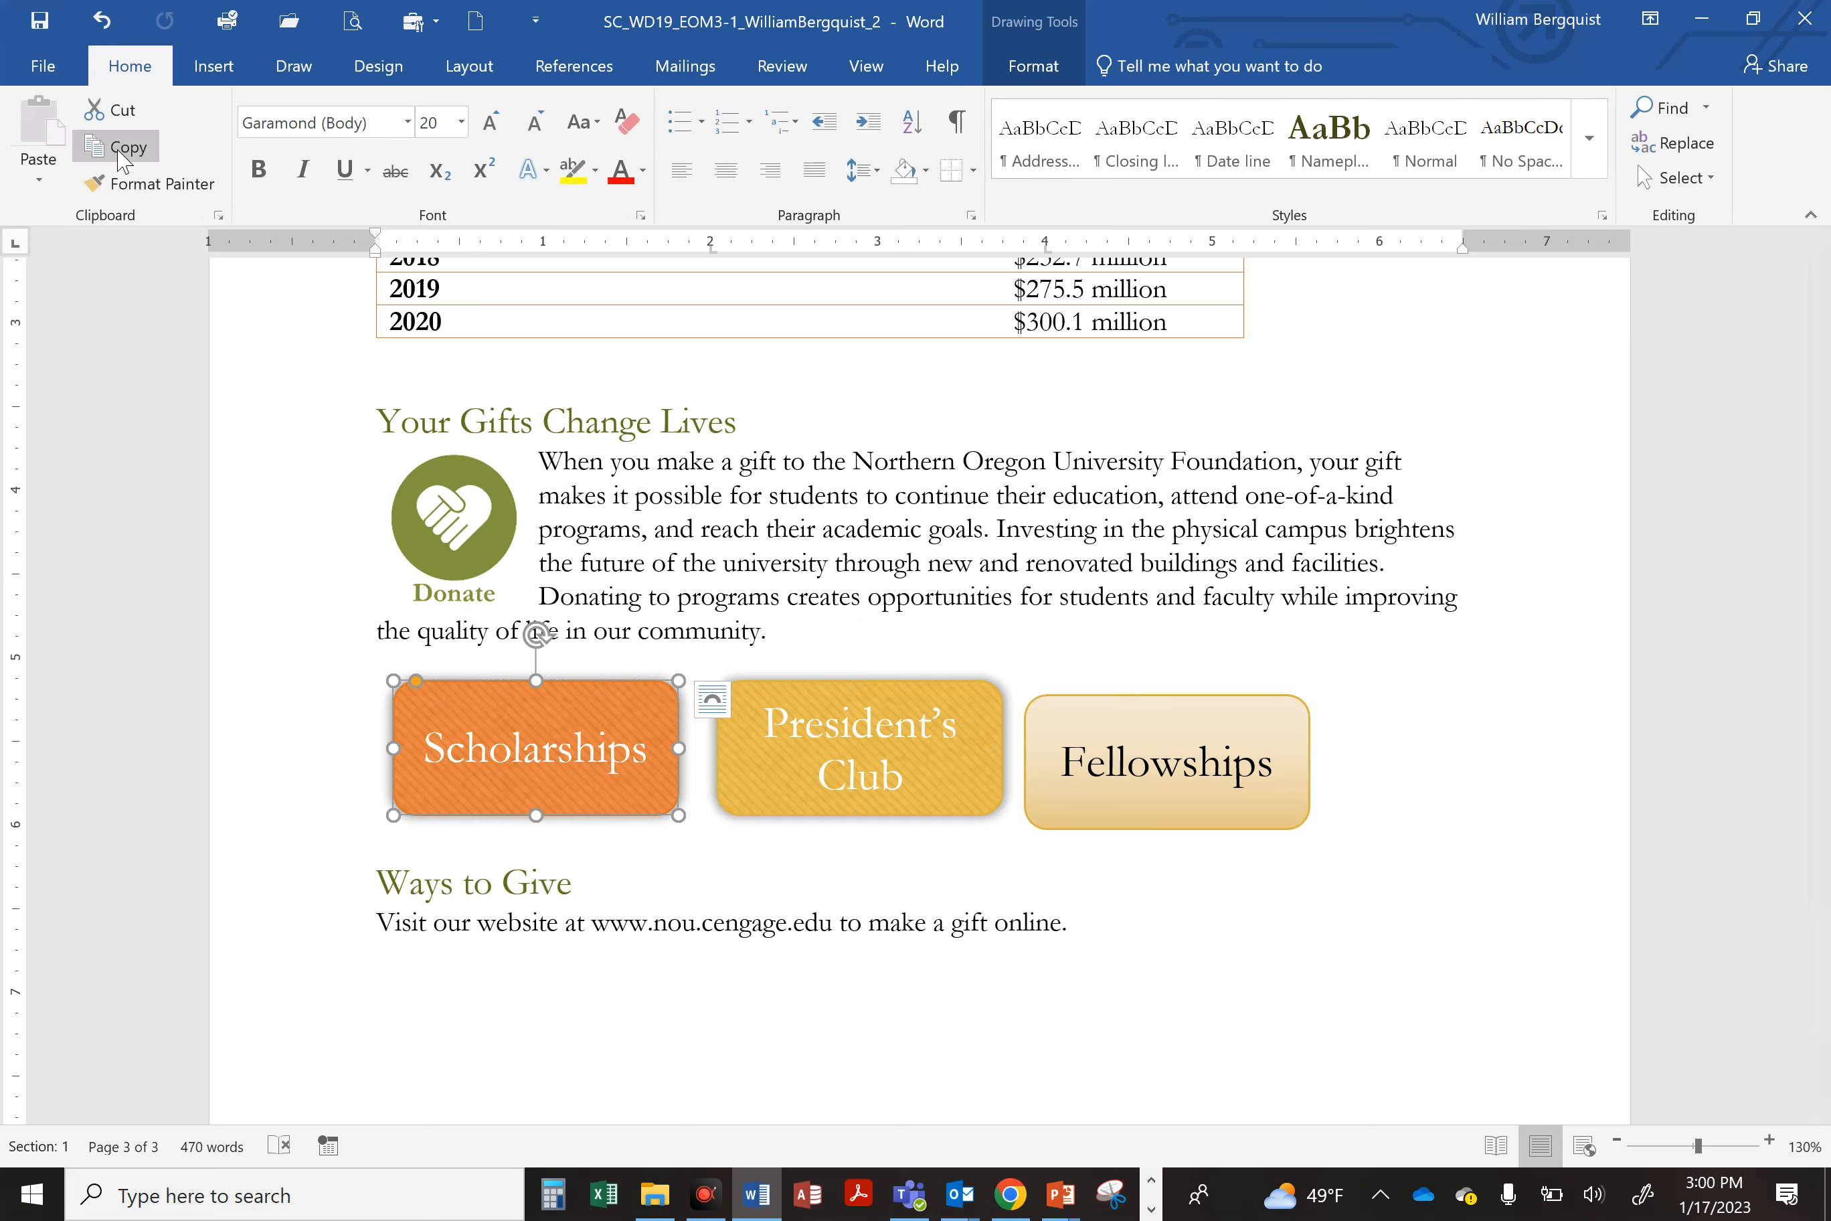
click(134, 193)
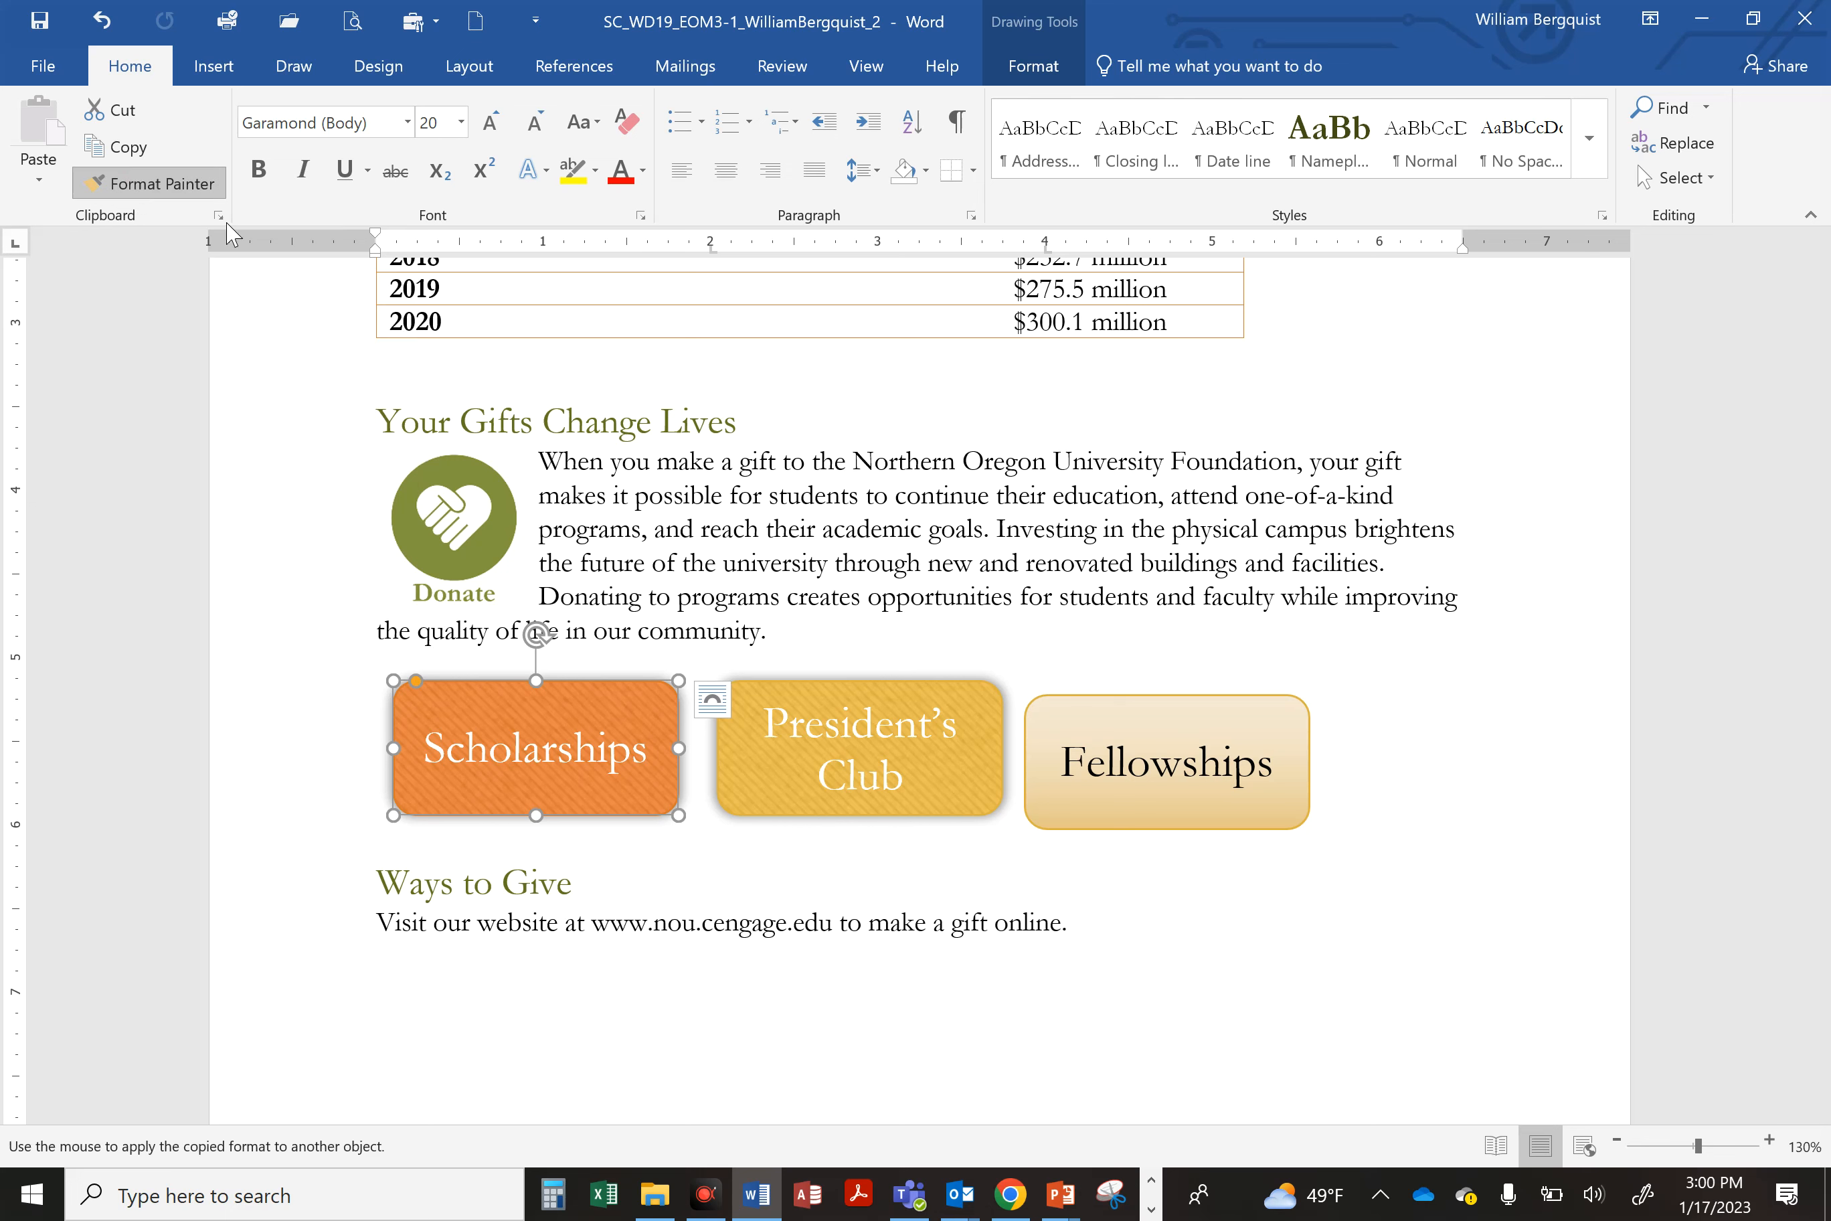
click(1117, 706)
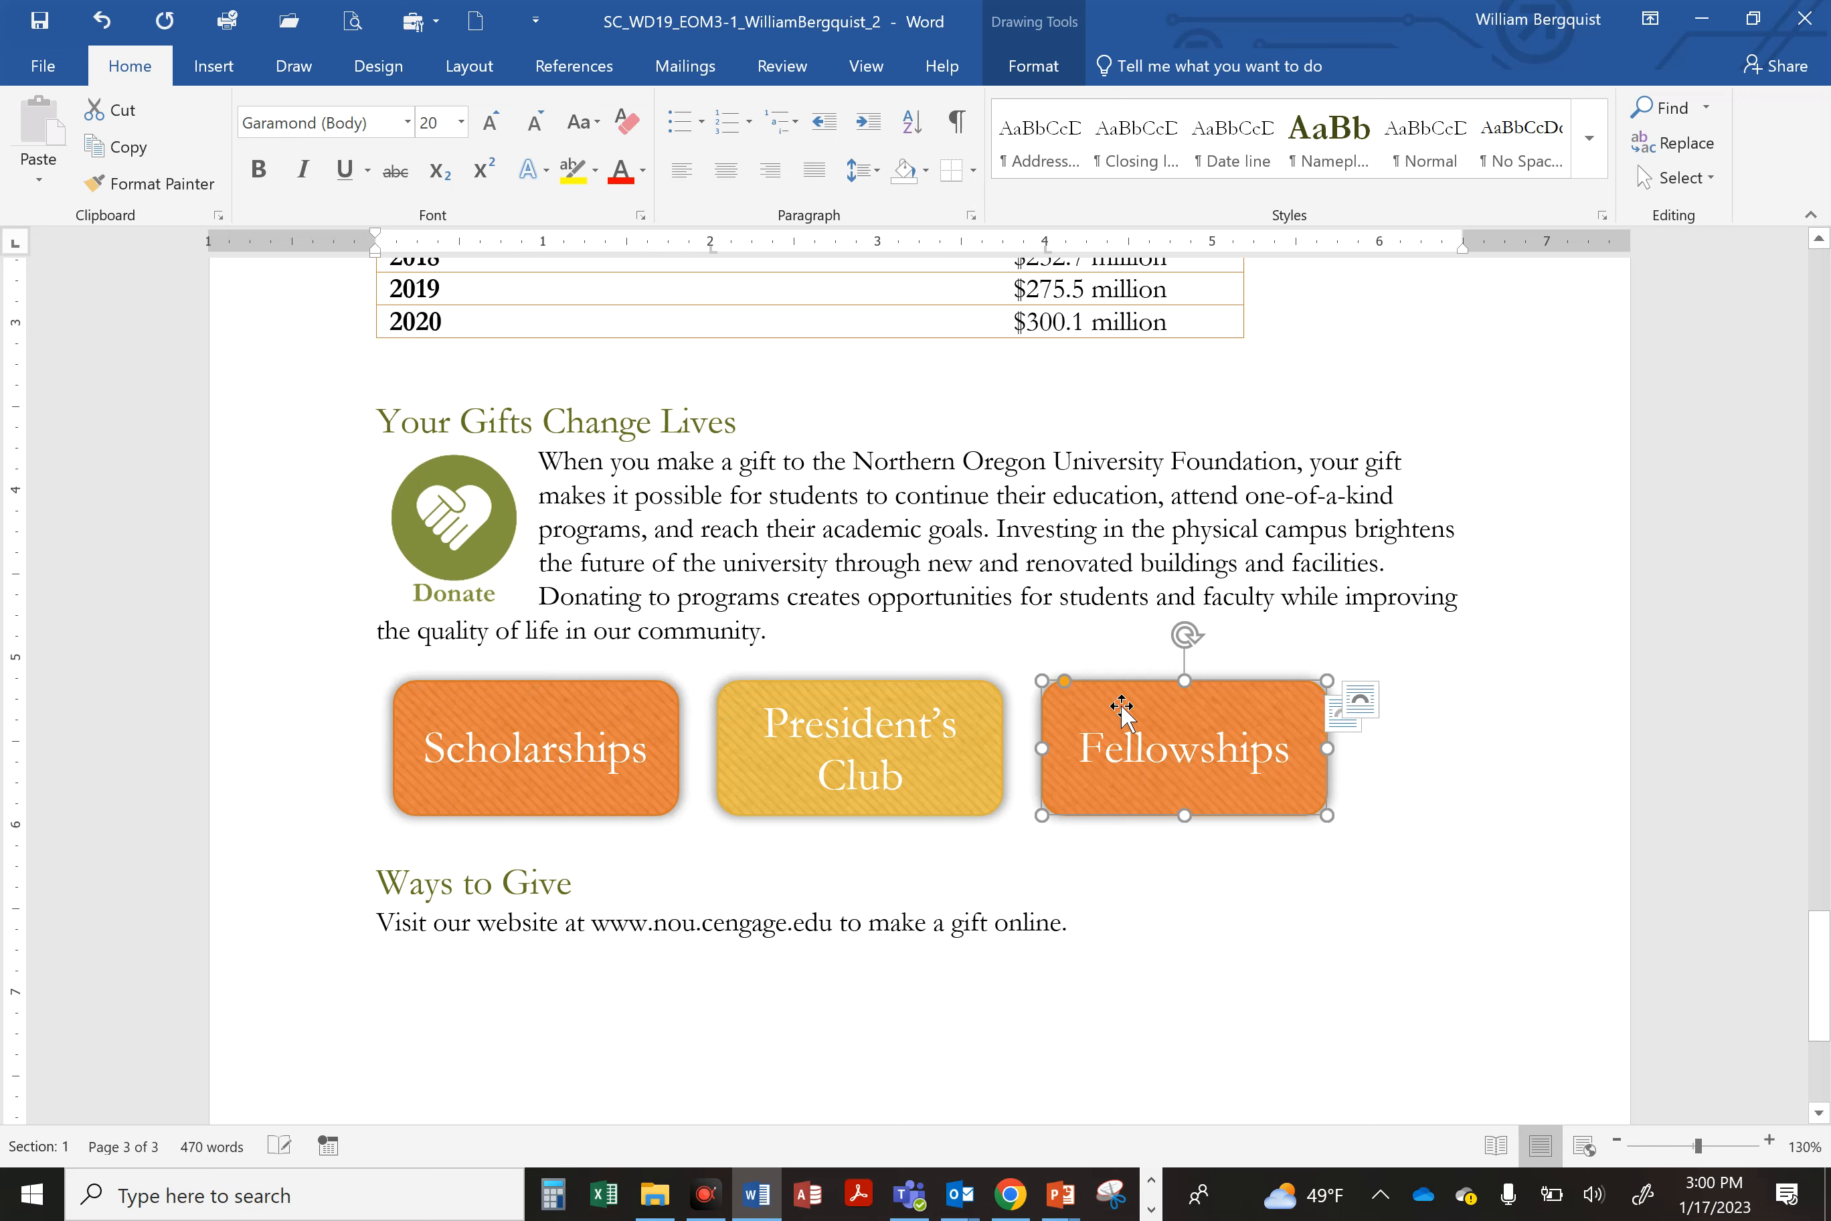
click(921, 529)
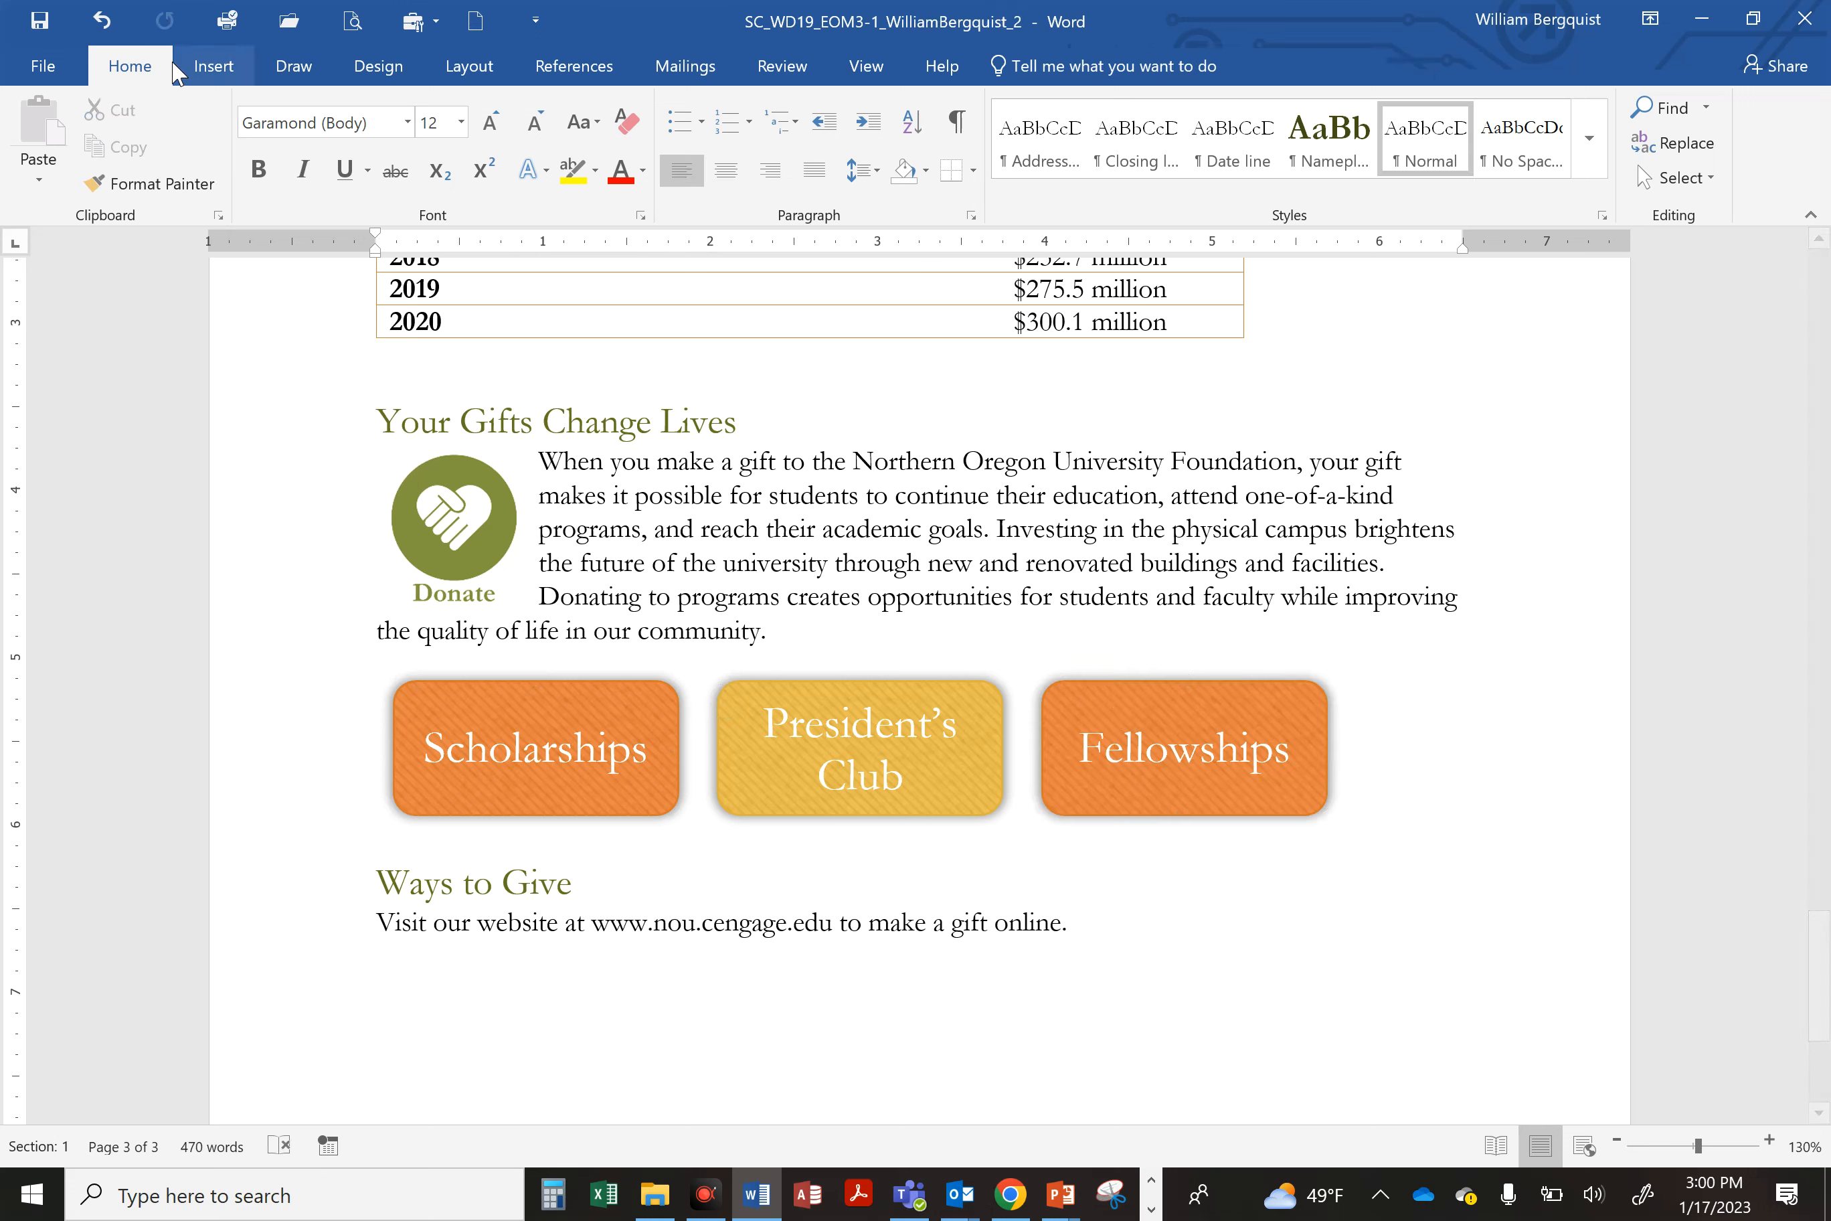
click(38, 23)
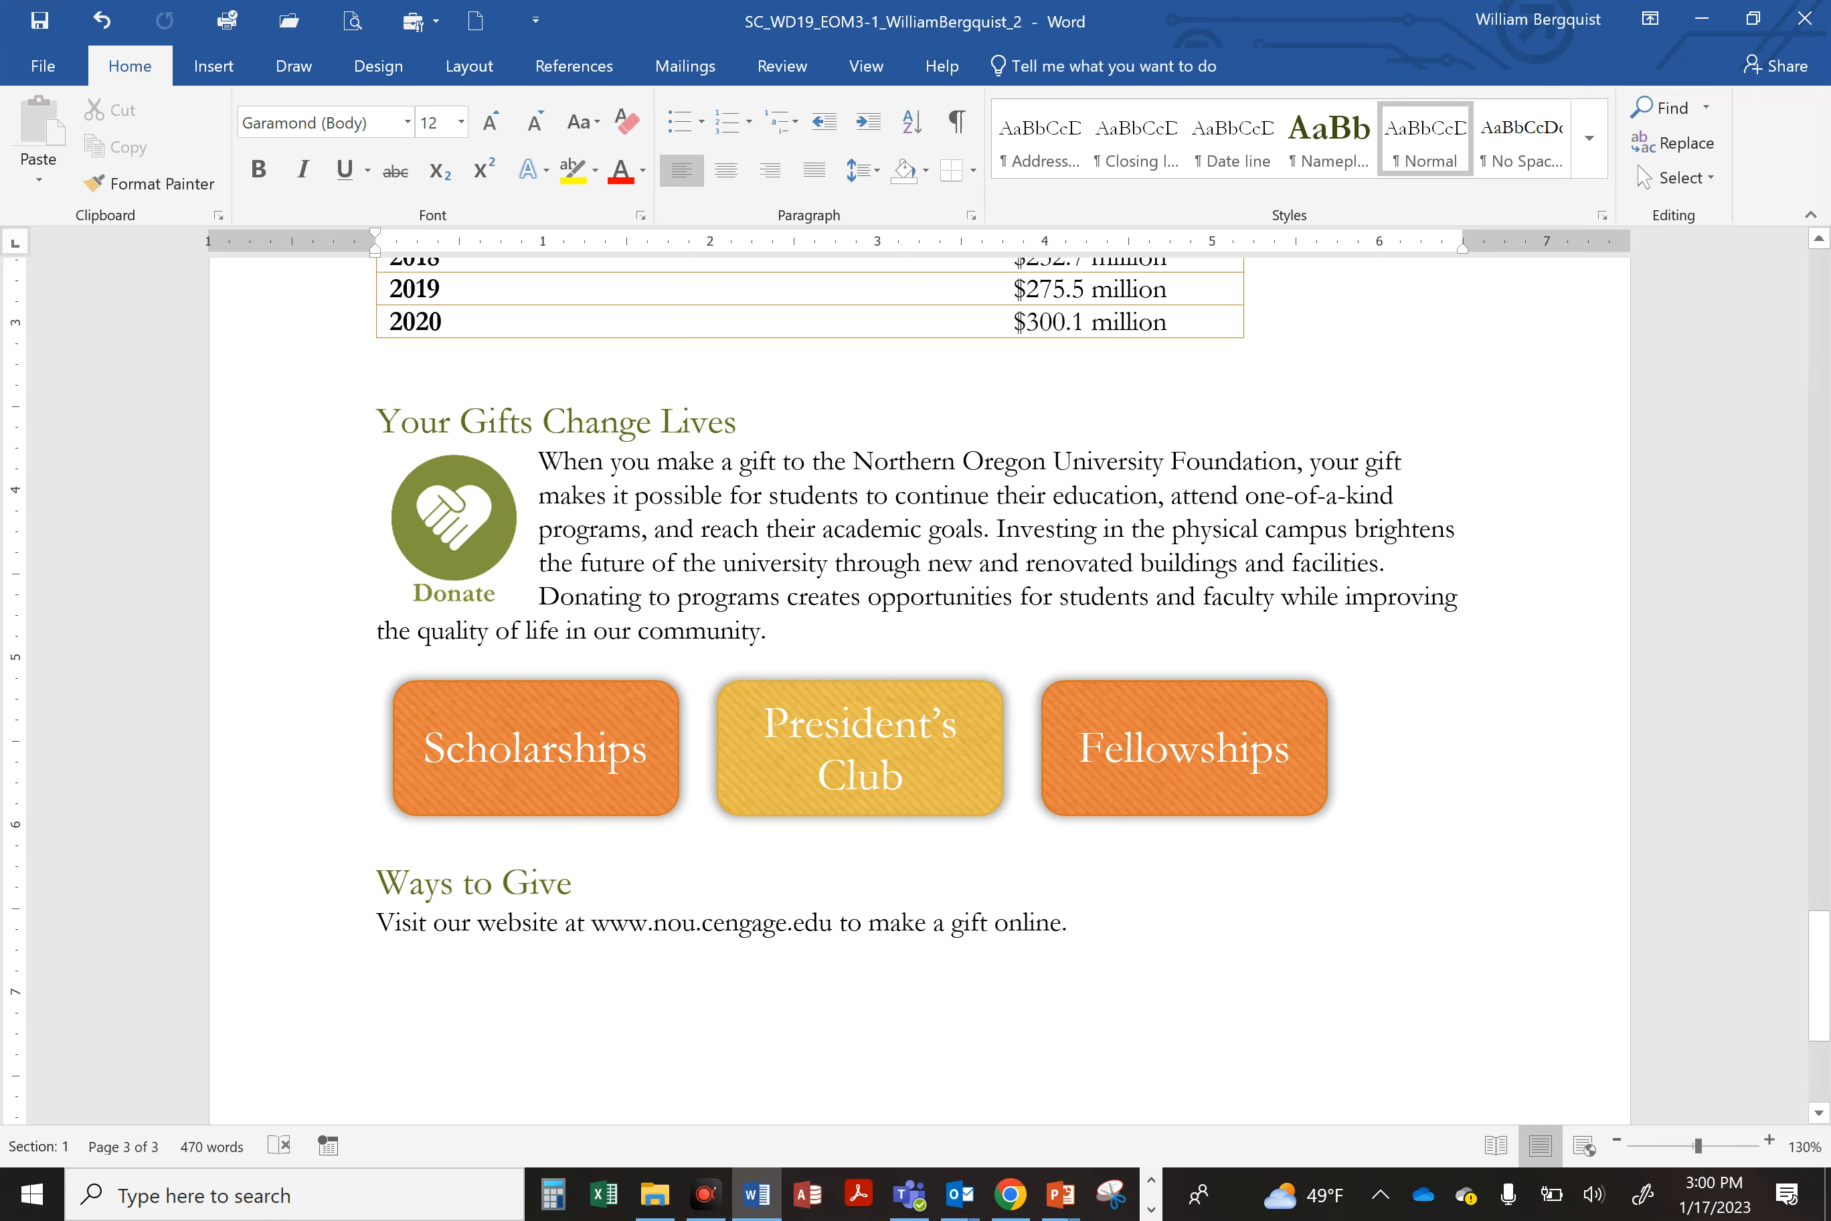
Step: Switch to the browser's MindTap tab and upload the saved project file from the Desktop to SAM
click(1011, 1195)
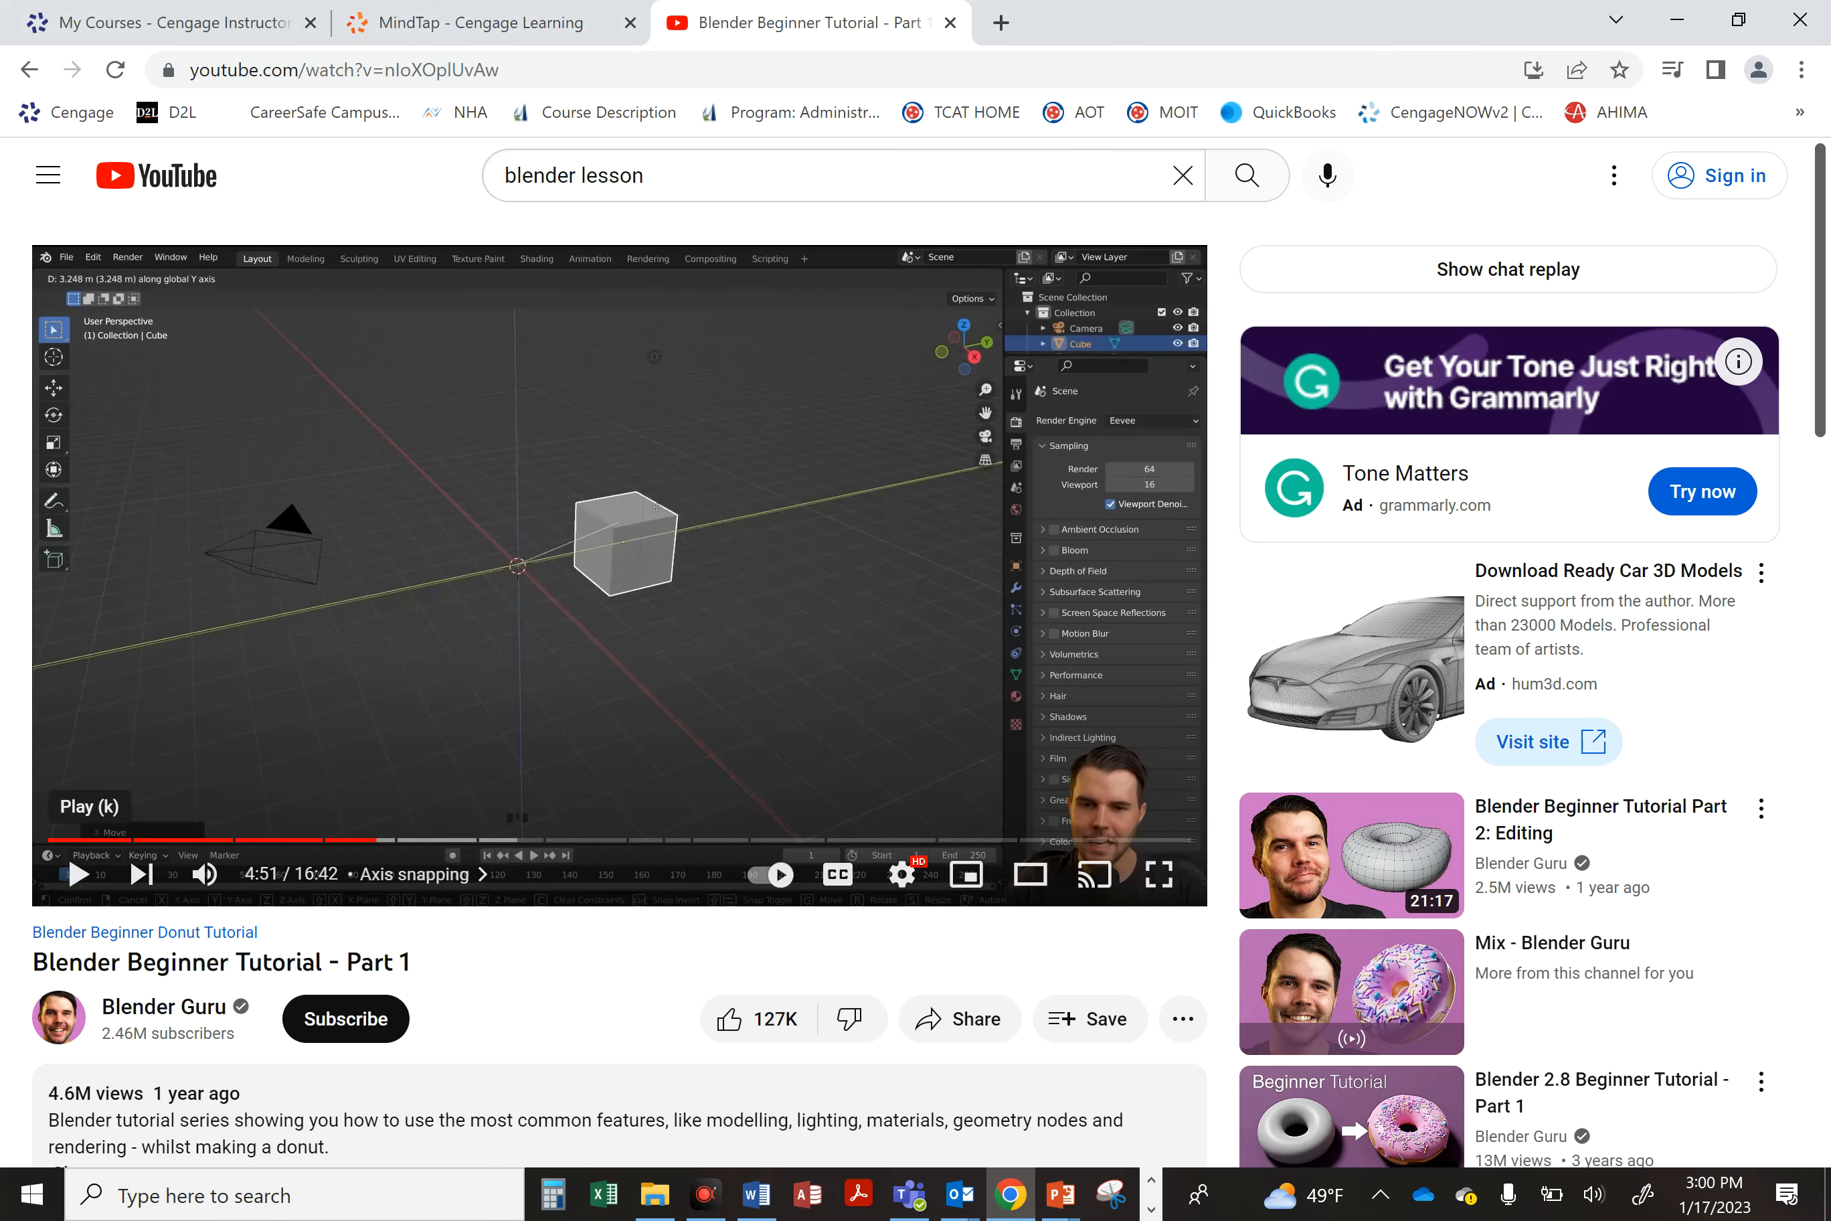
click(448, 24)
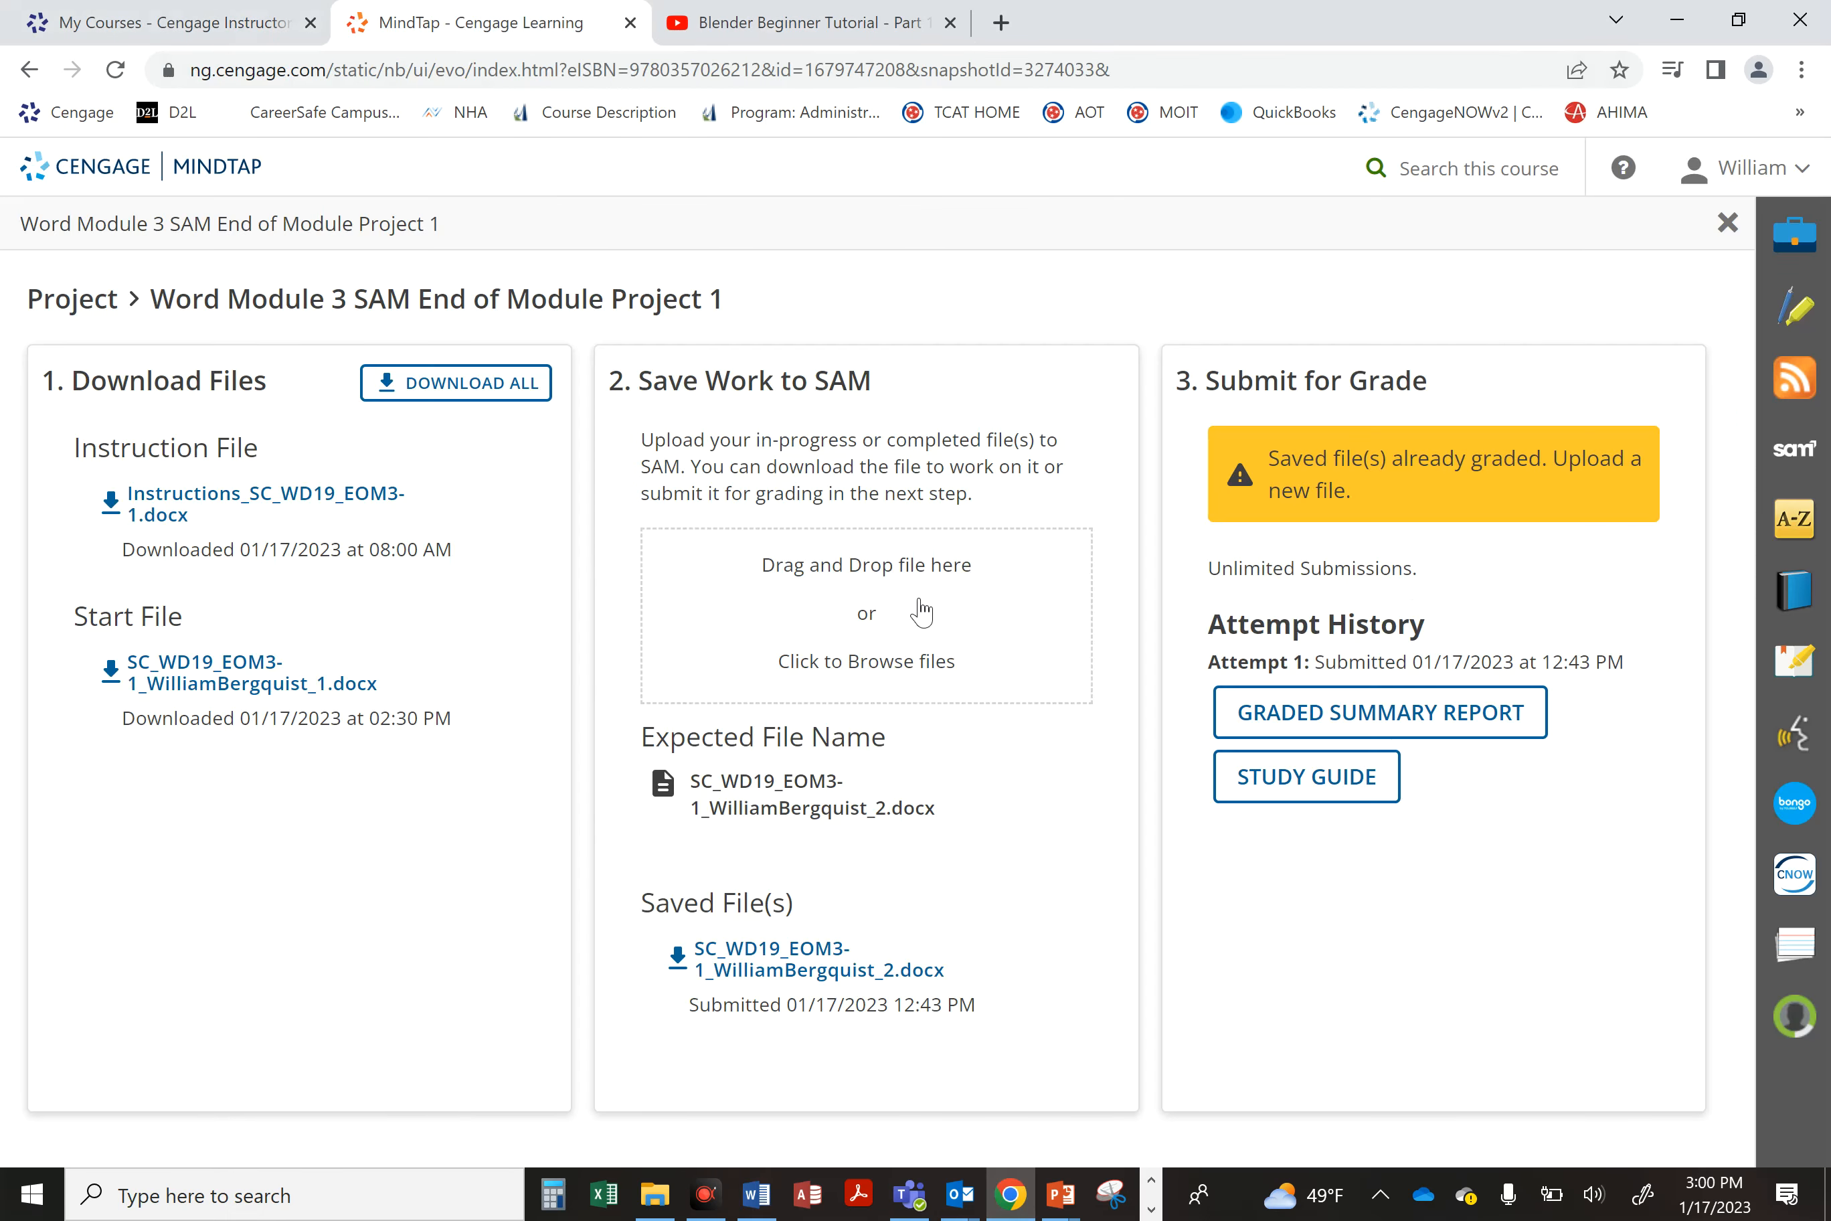
click(896, 597)
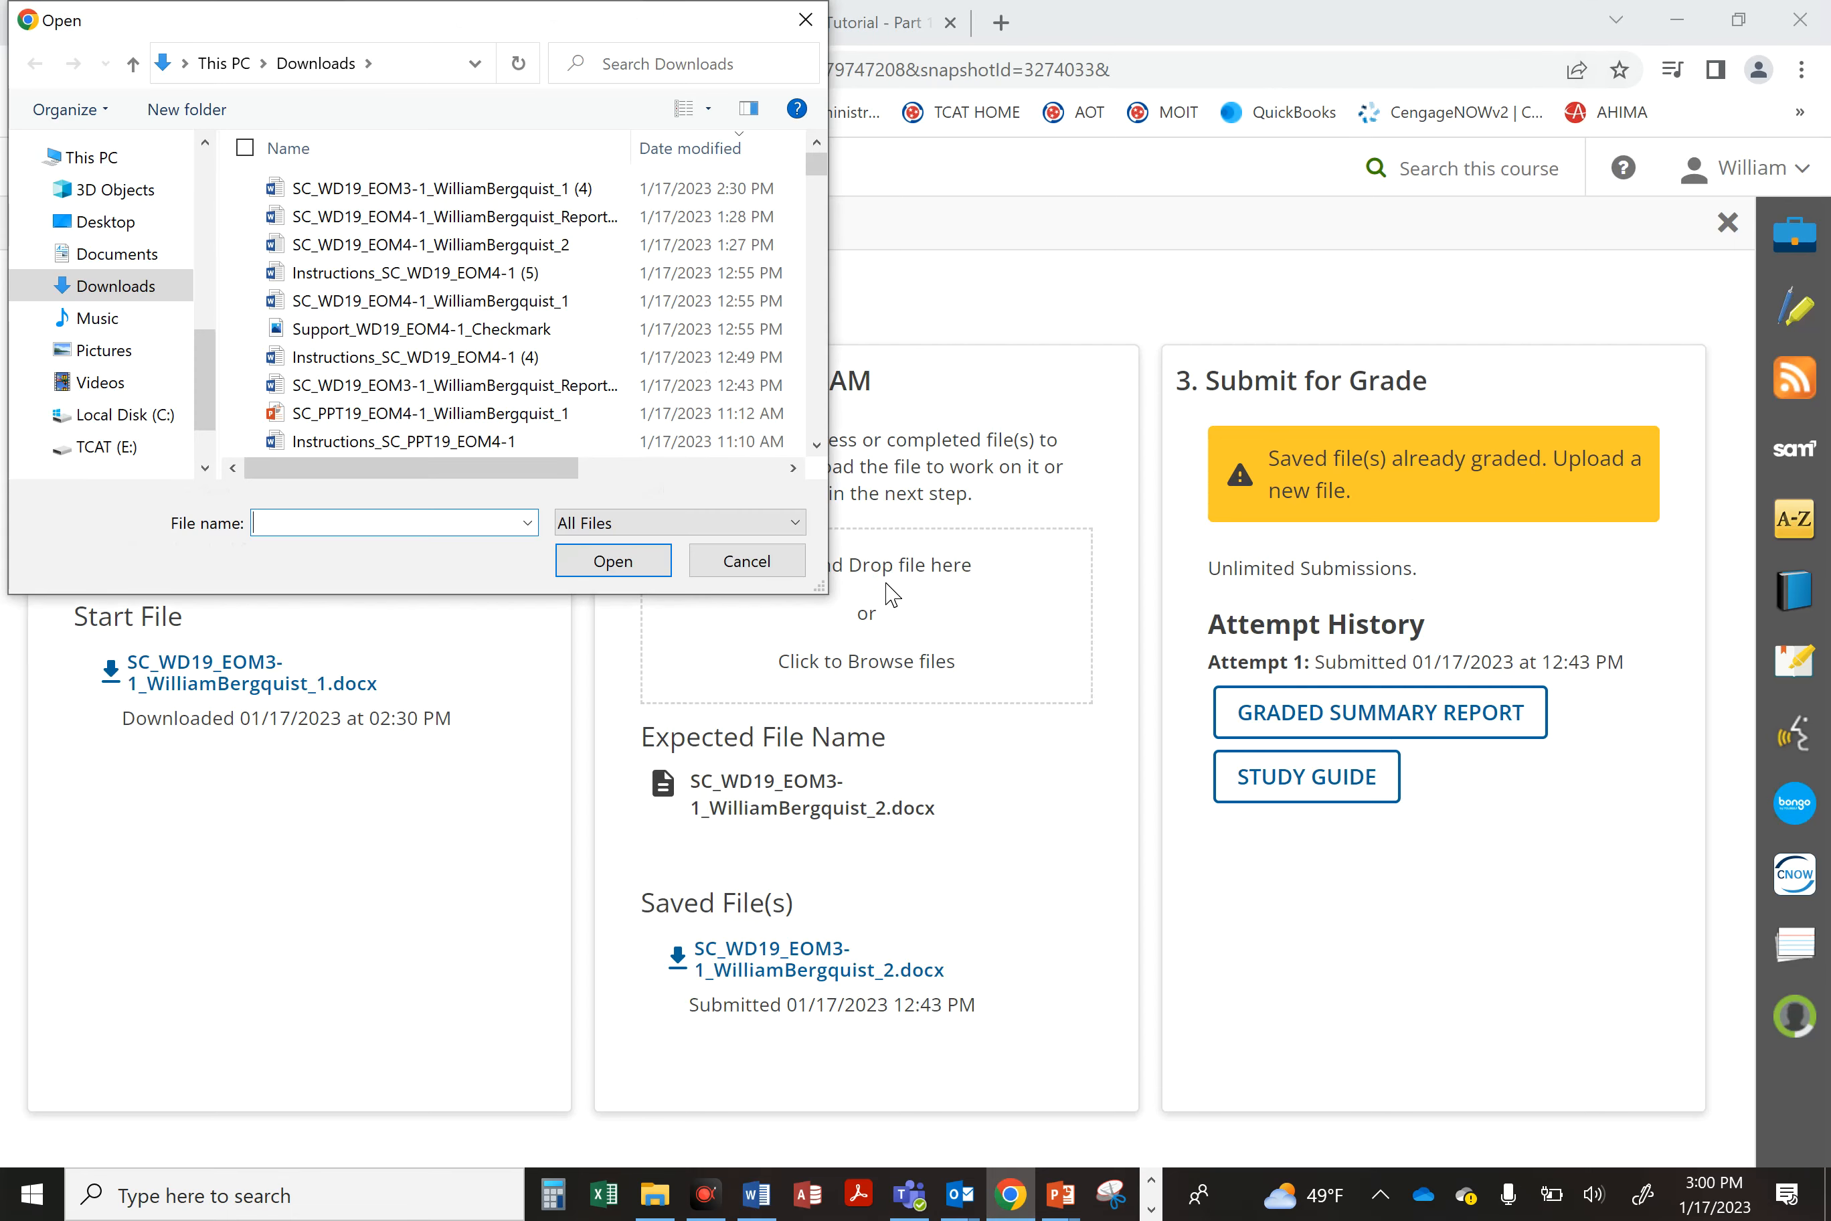
click(133, 230)
double_click(504, 206)
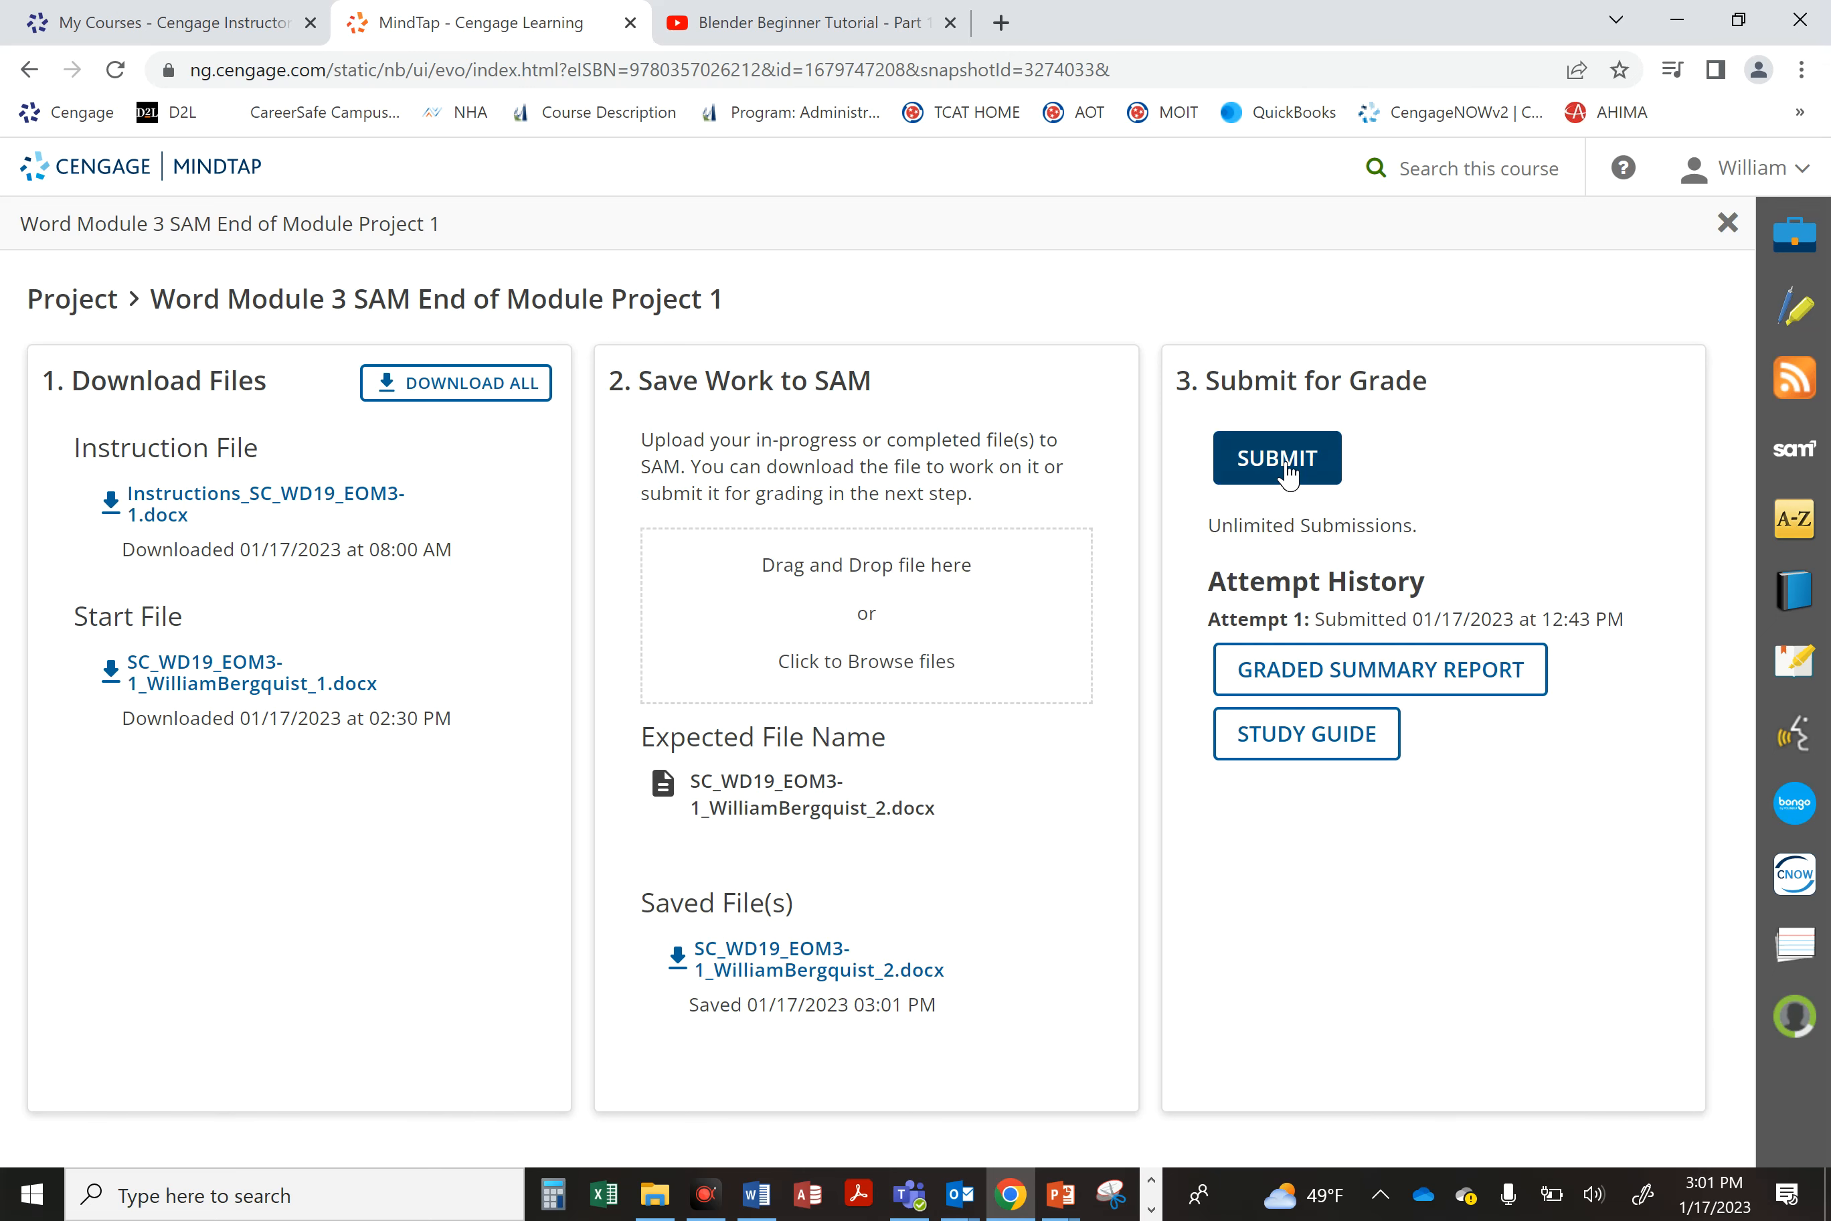
Step: Submit the project for grading and open the downloaded graded summary report
click(1288, 472)
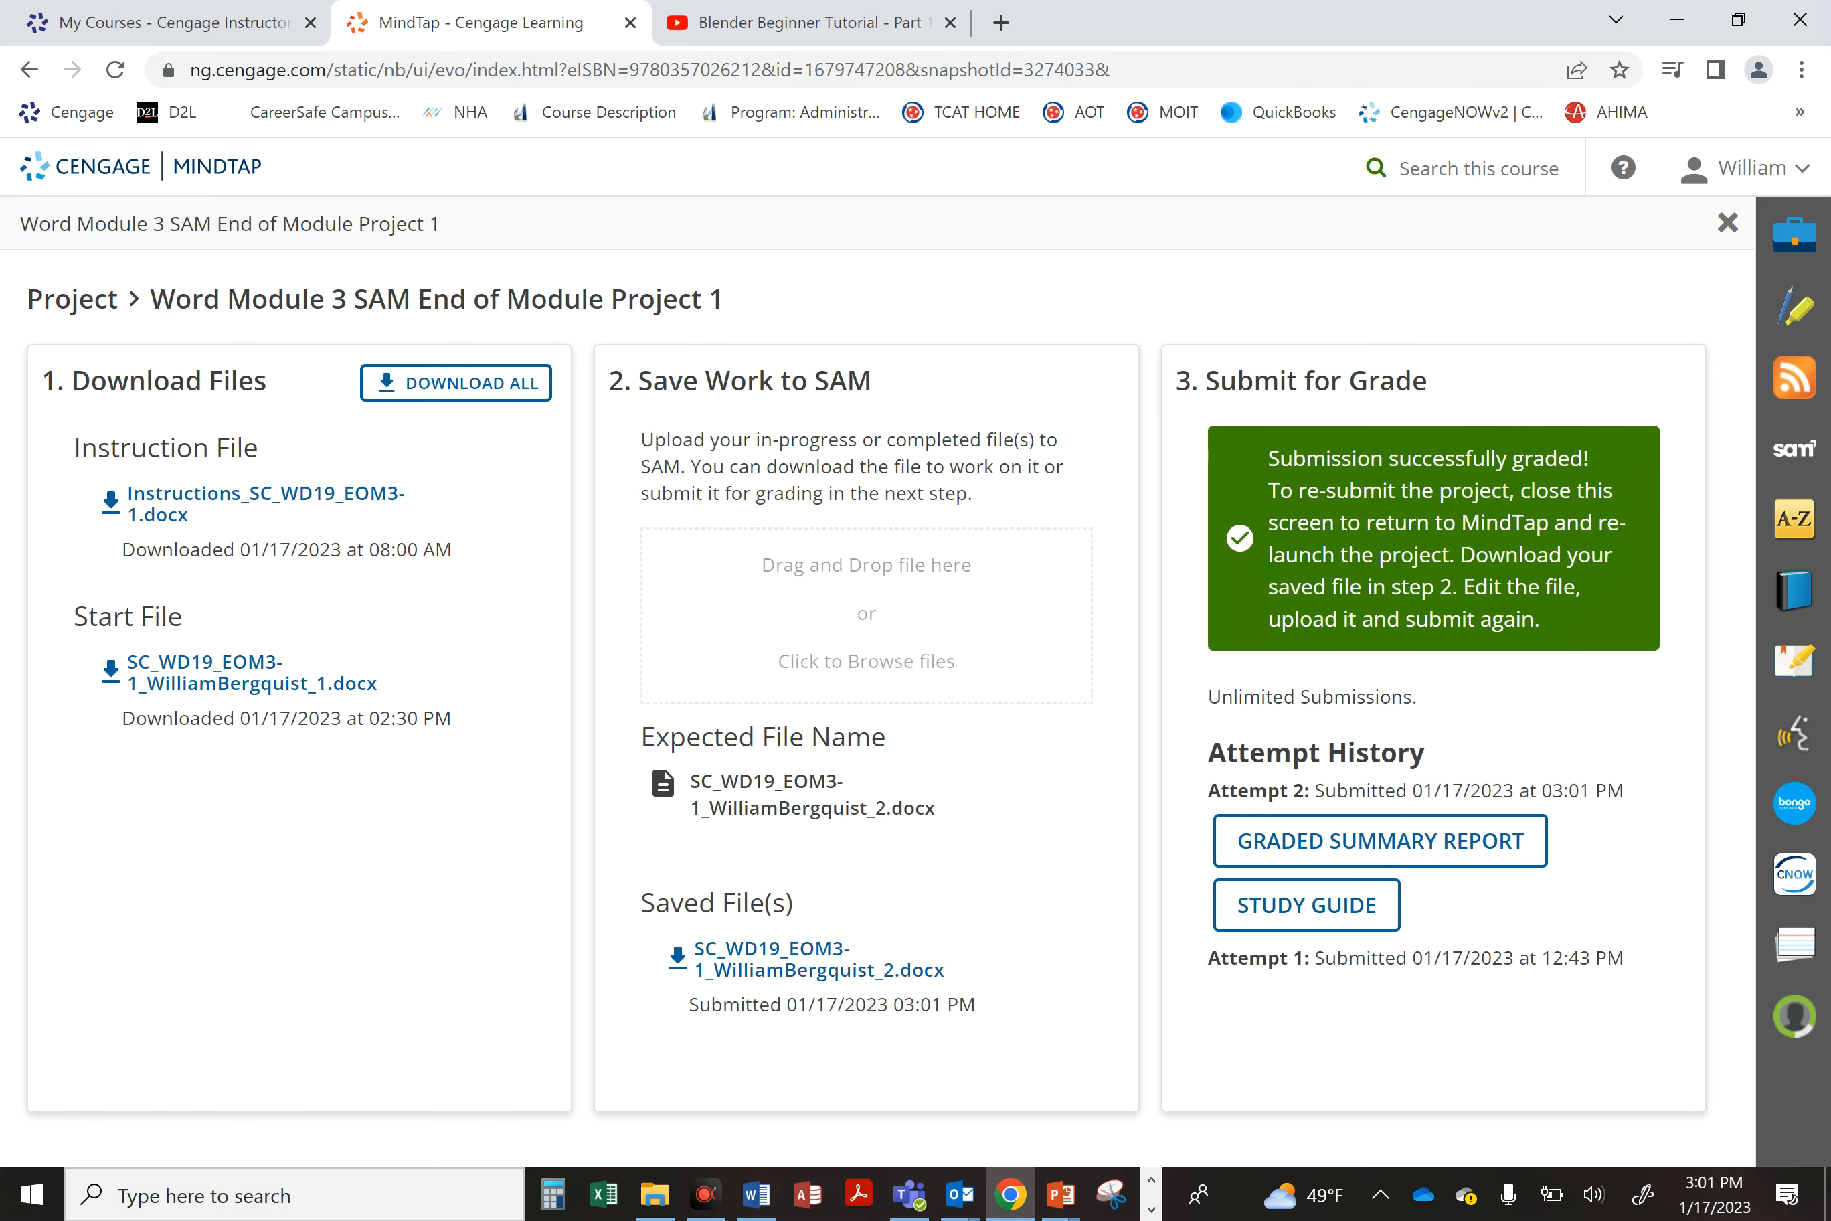
click(1368, 841)
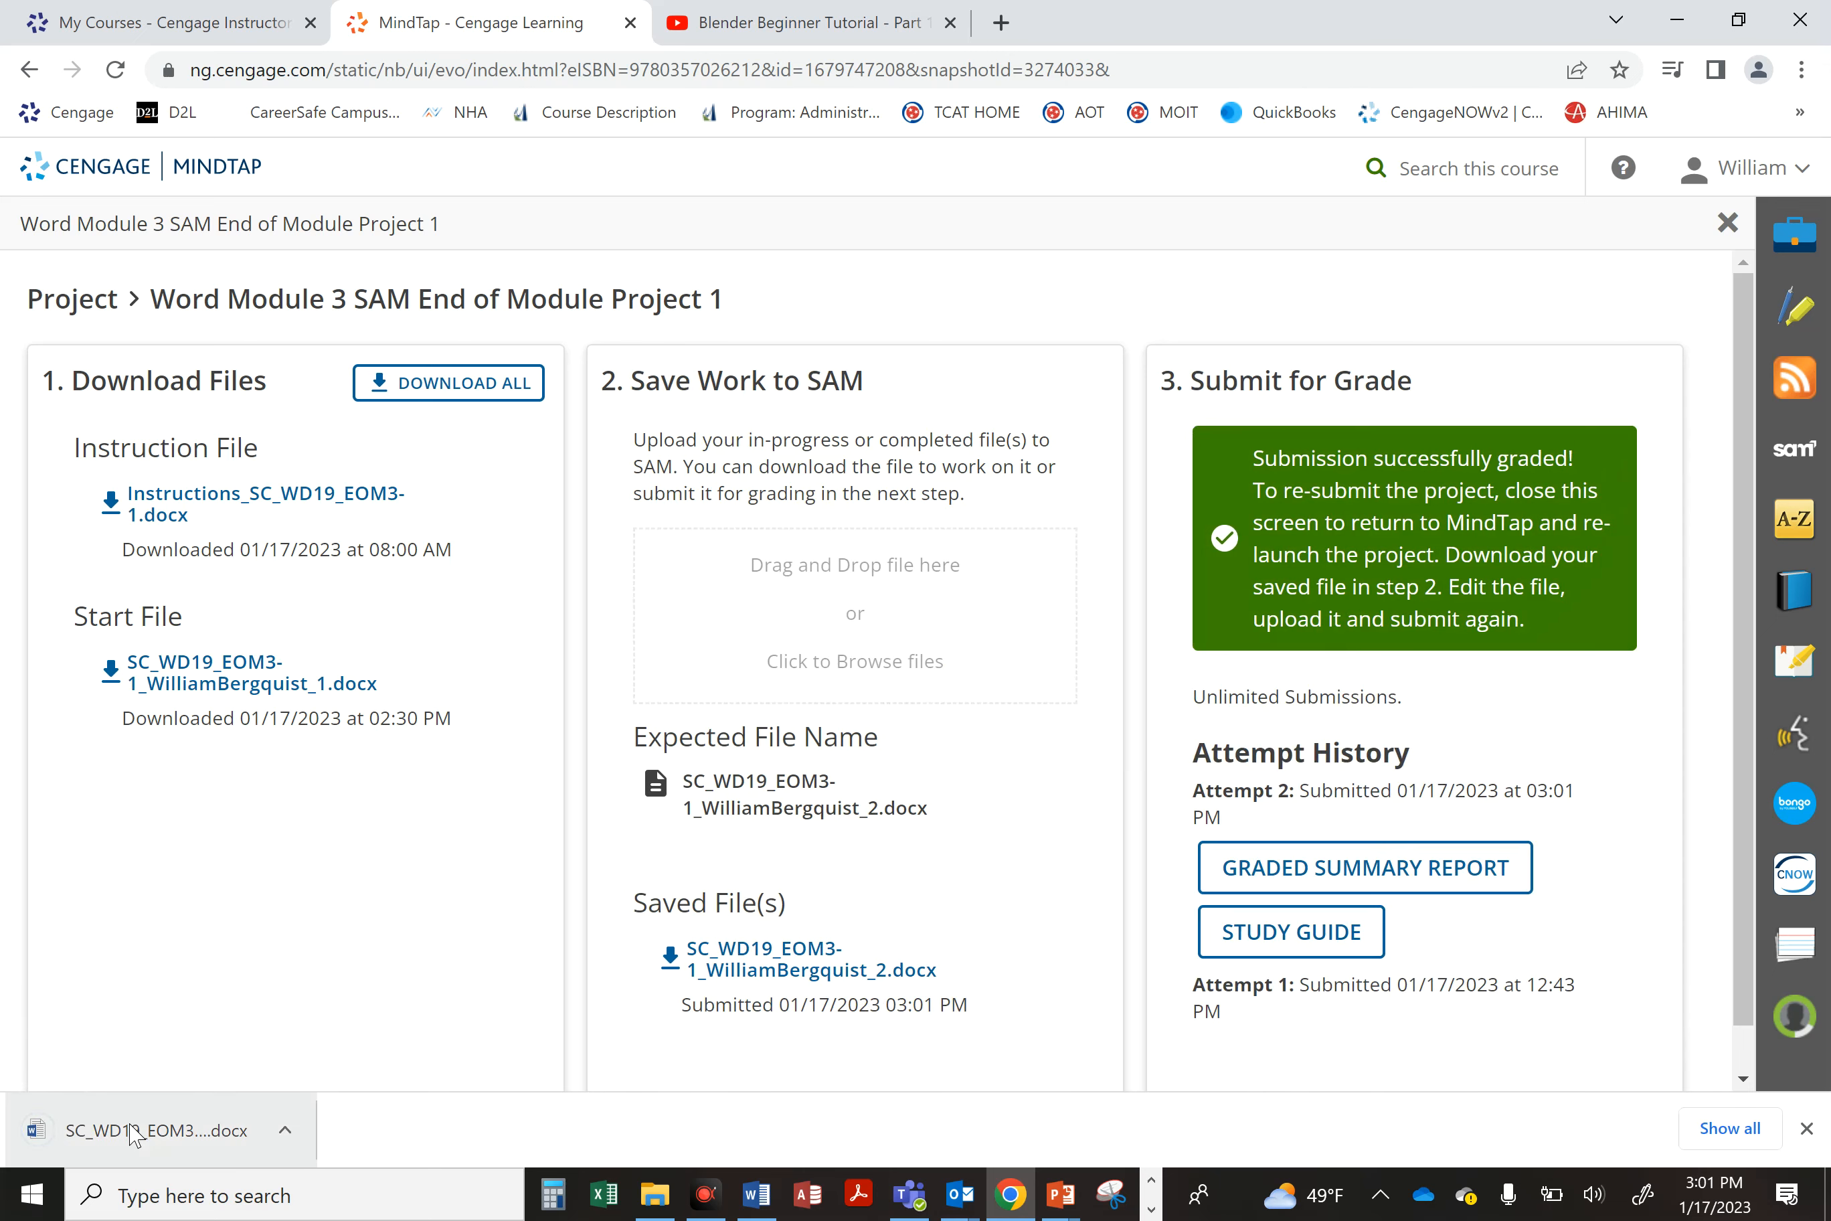
click(132, 1135)
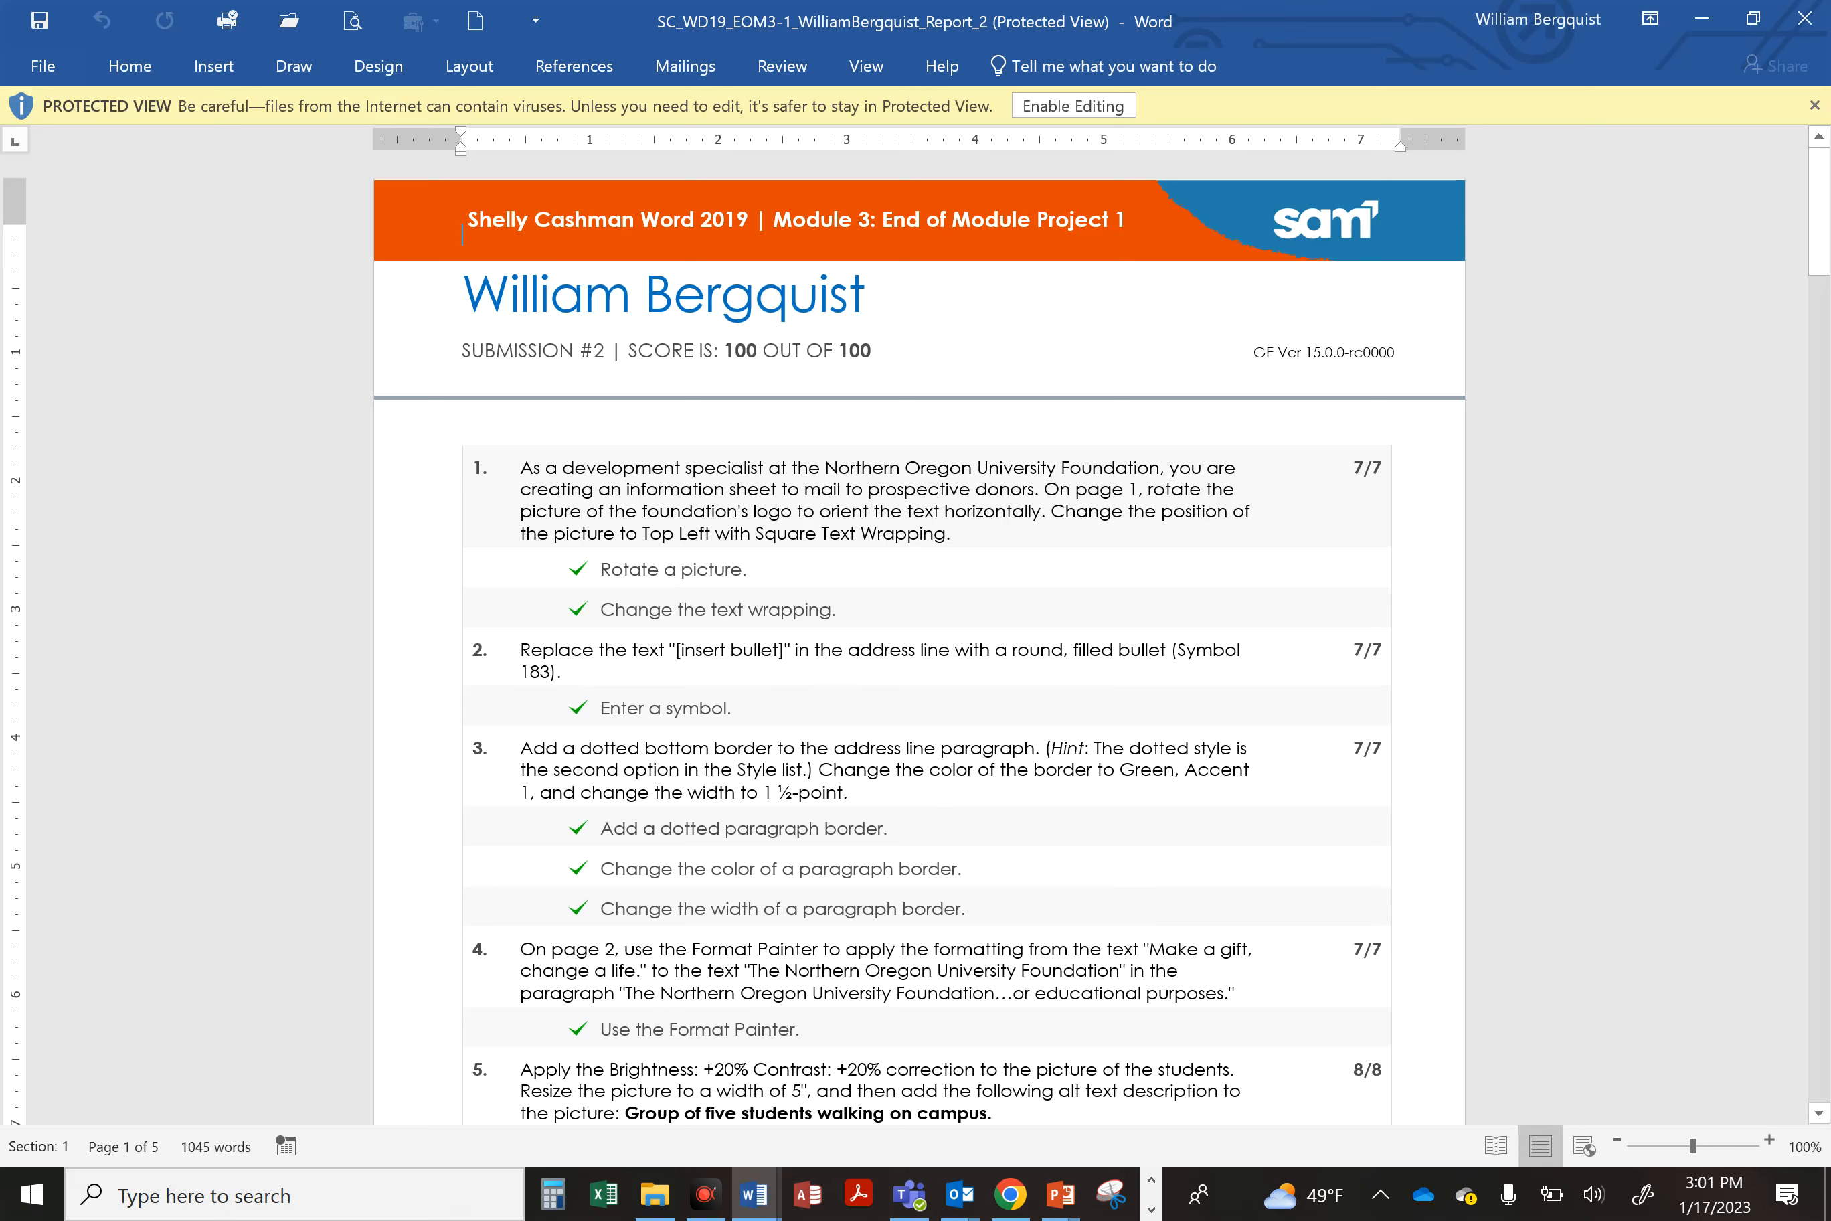
Step: Scroll through the graded summary report to review the score for each task
drag(726, 351, 871, 350)
click(870, 511)
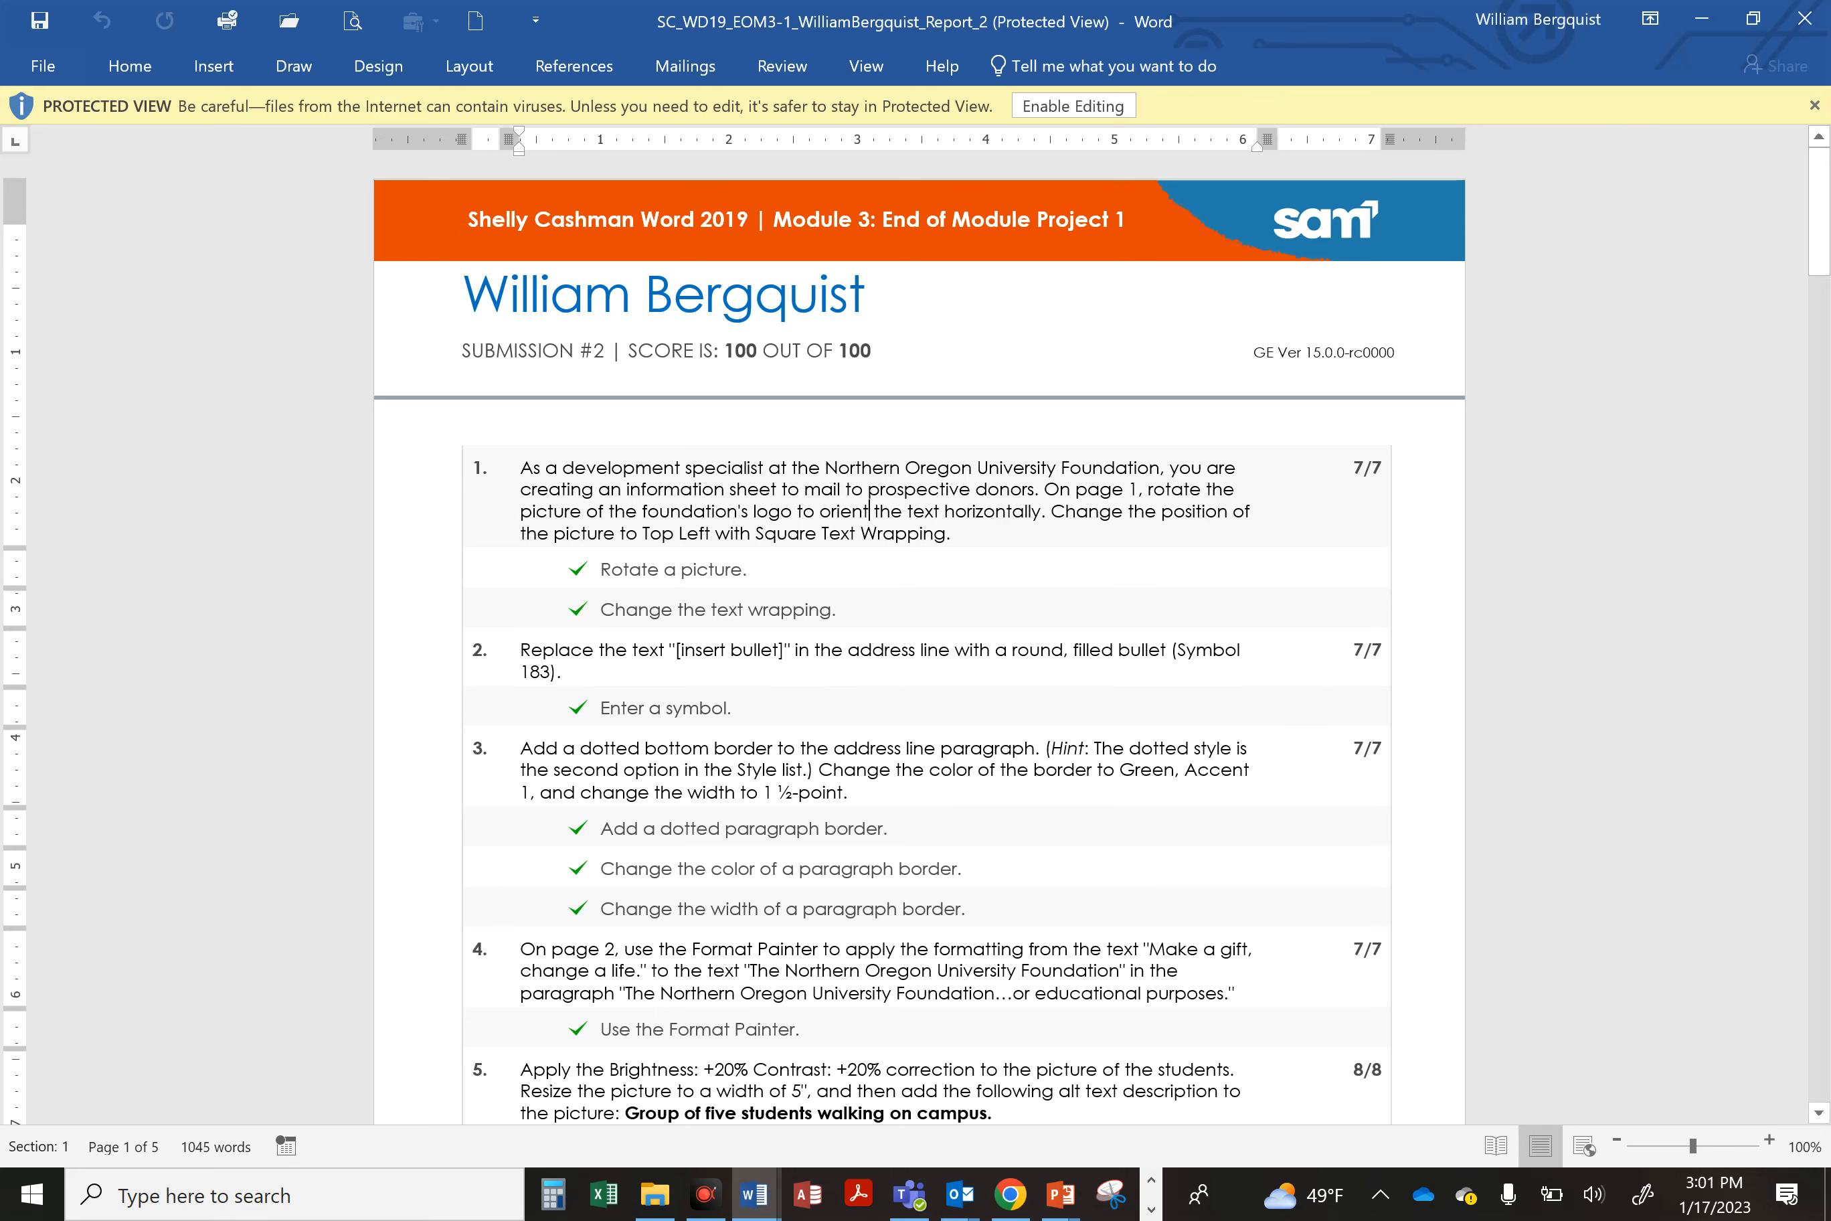
scroll(919, 639, down, 8)
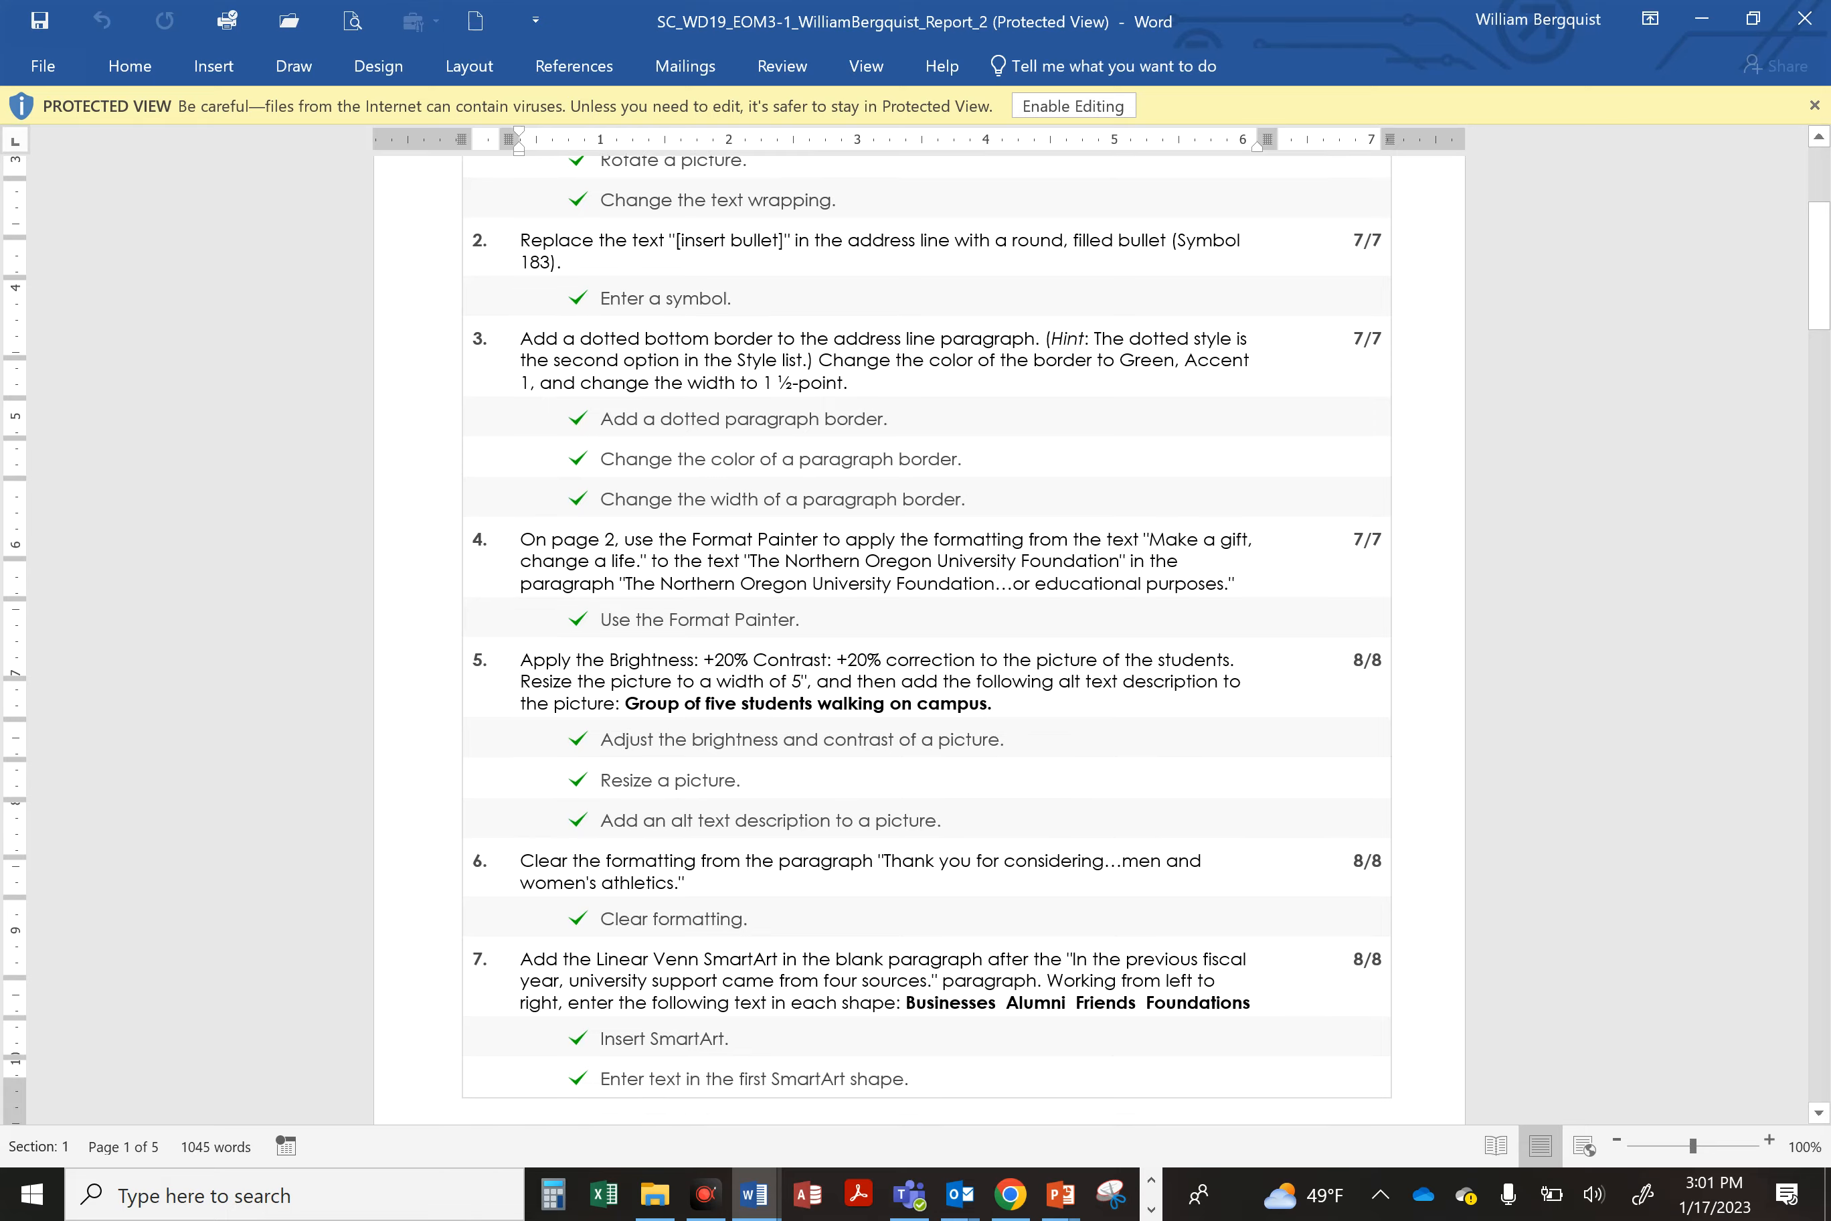
scroll(919, 640, down, 14)
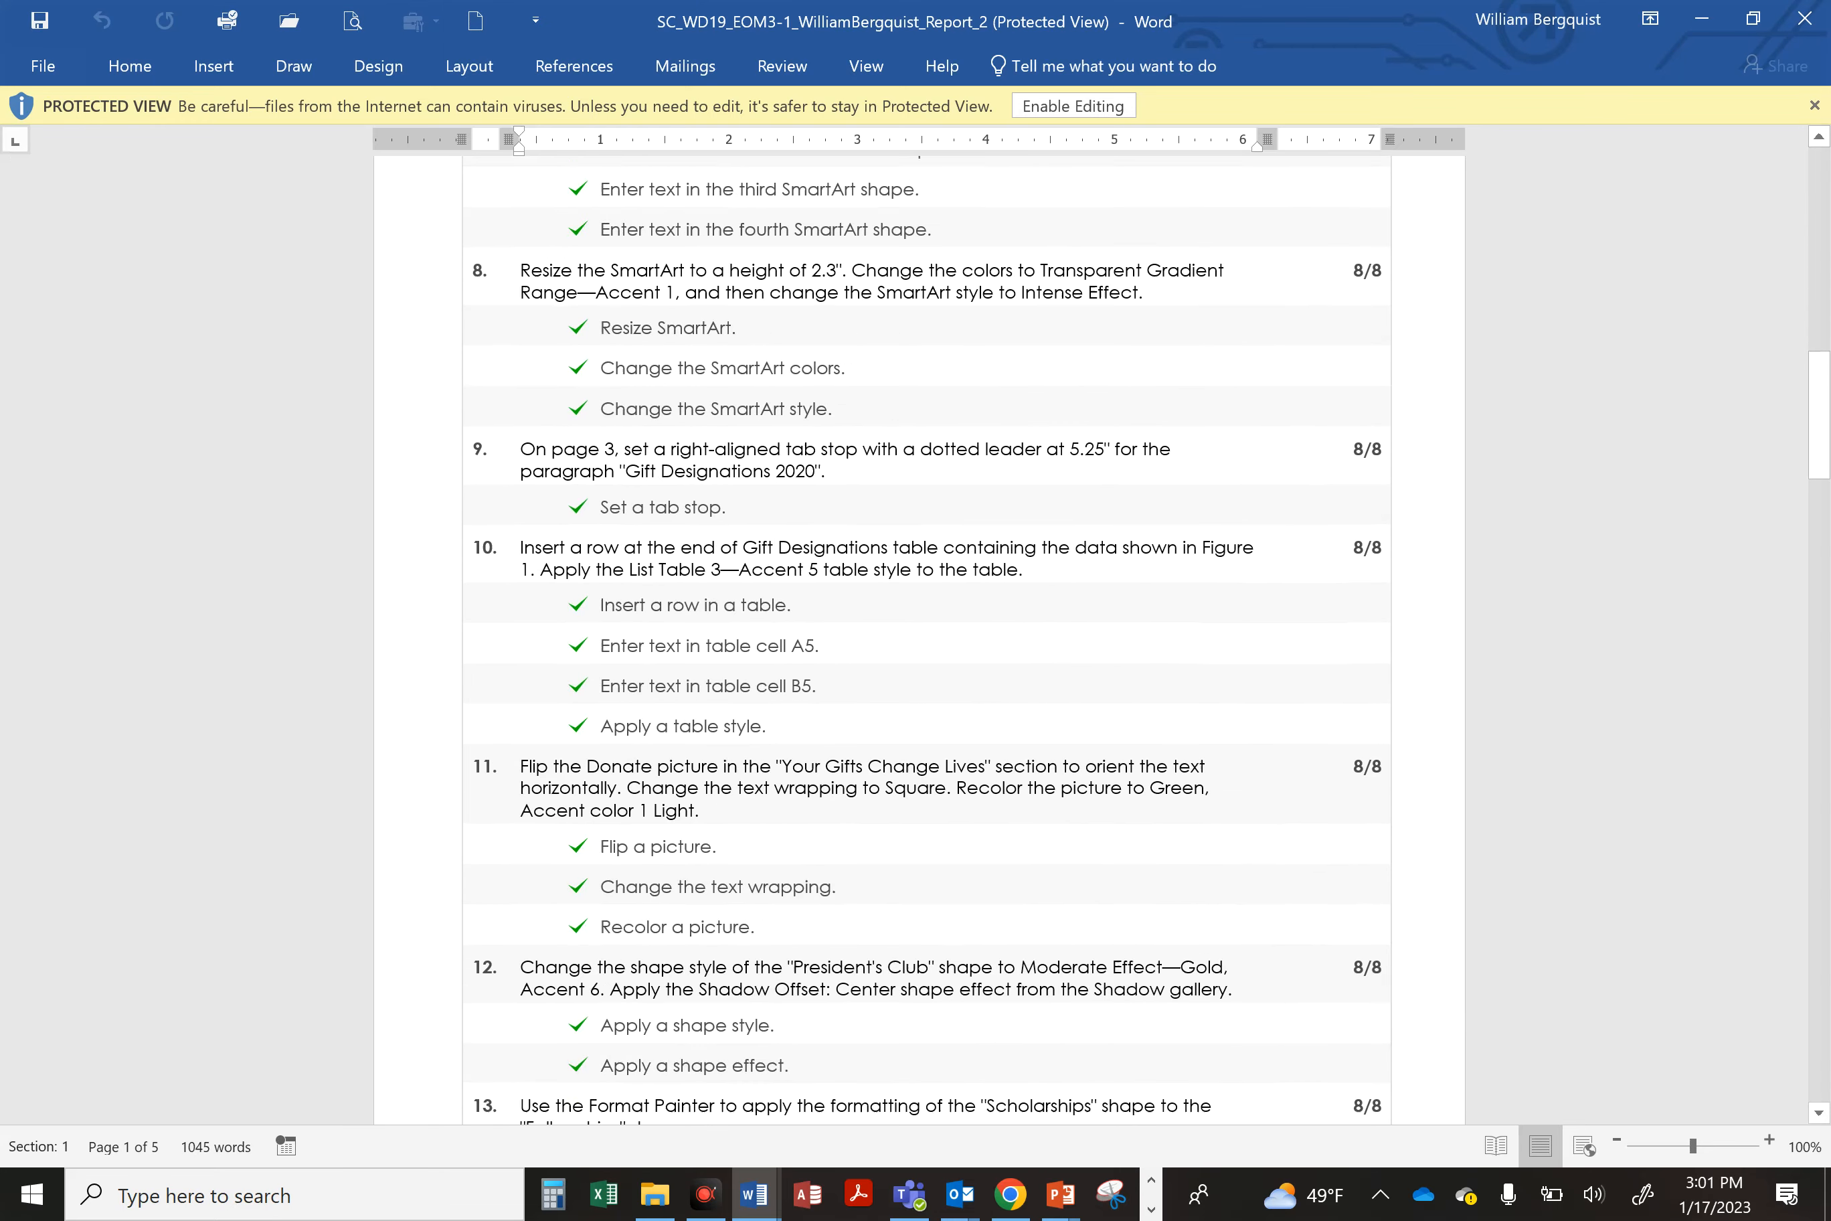